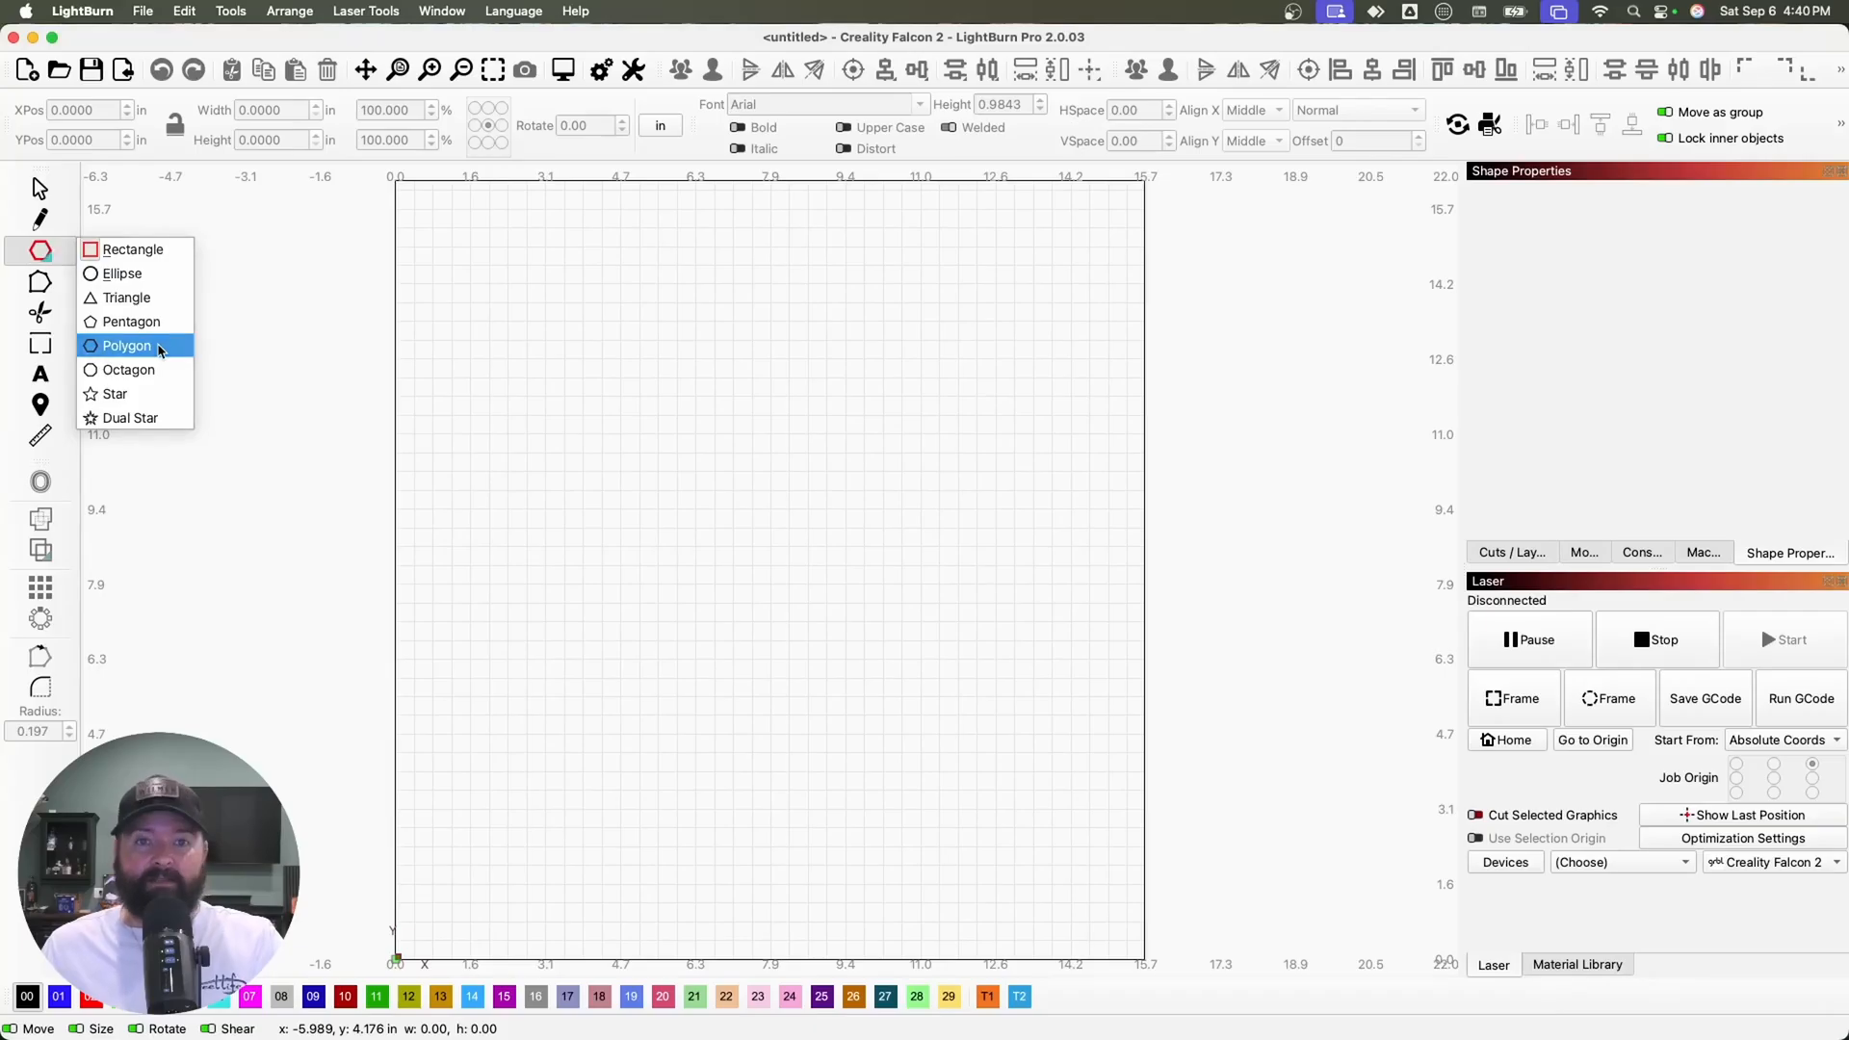
Draw a six-sided polygon in the upper part of the work area and size it to 4 in wide by 3 in high
double_click(288, 102)
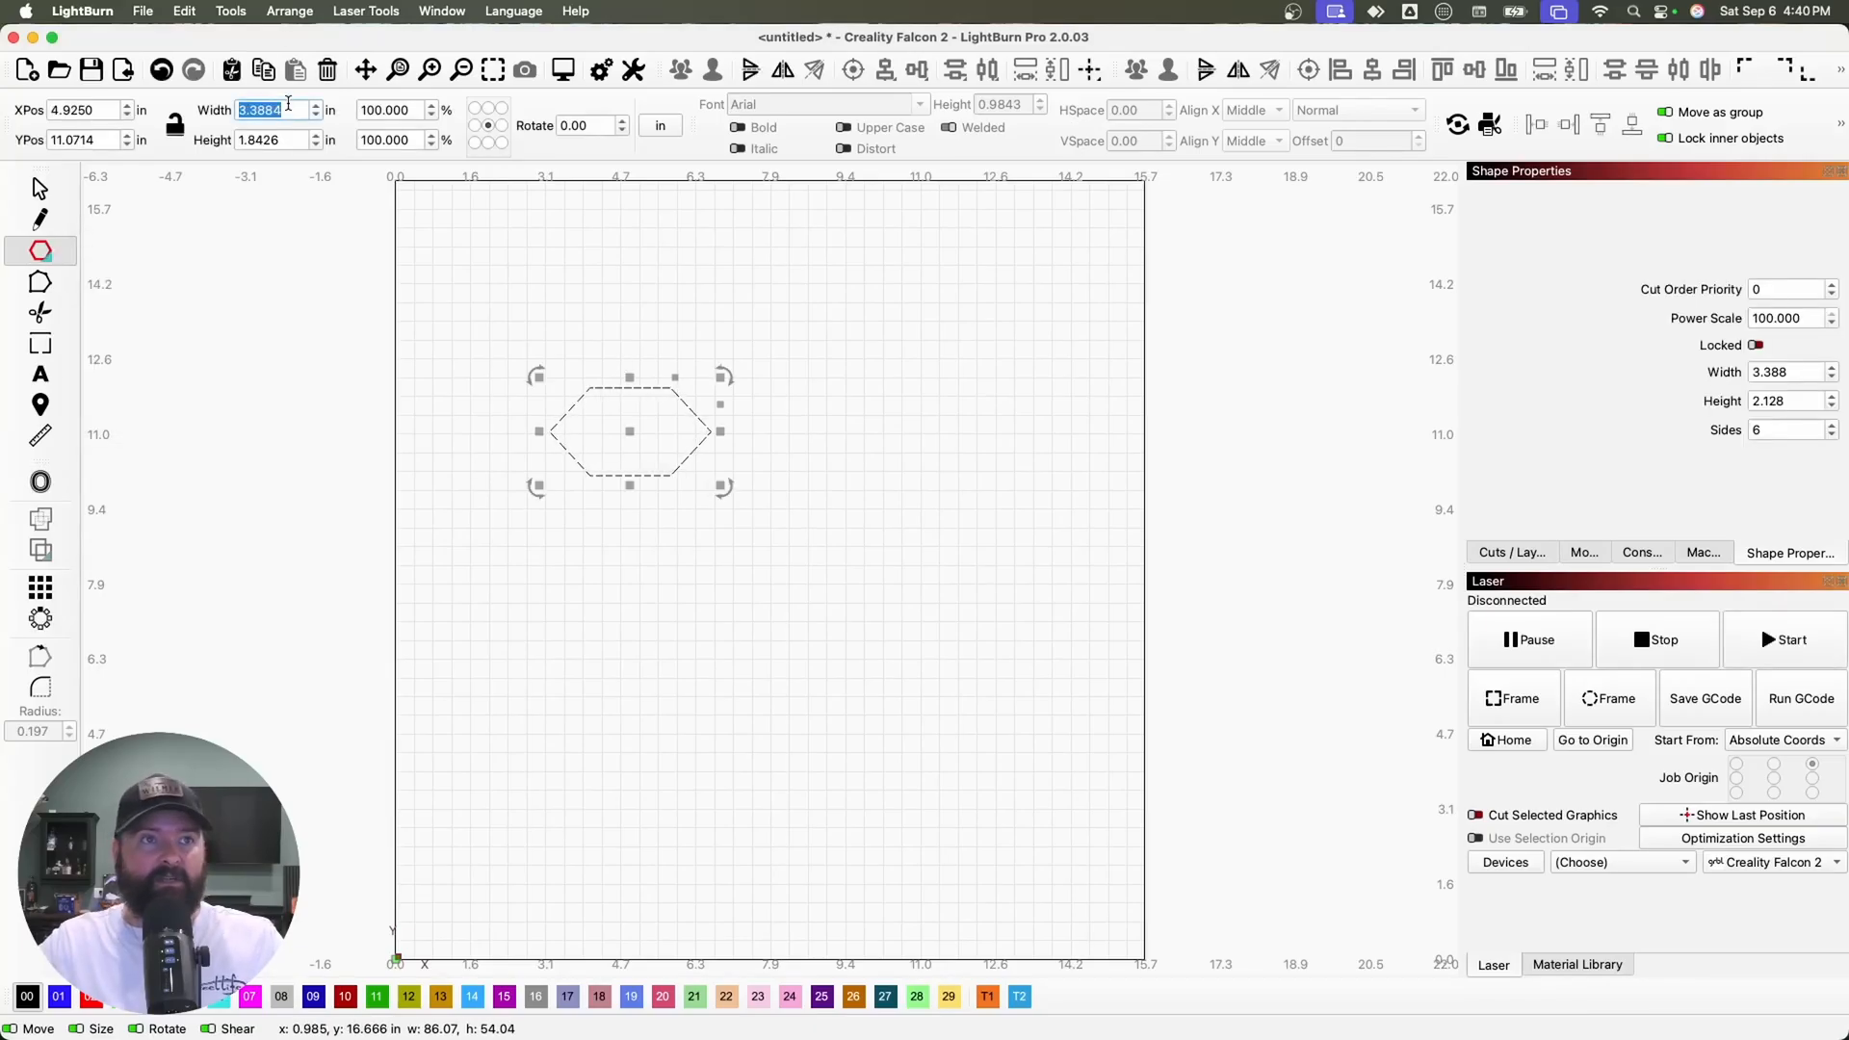
text(4)
key(Tab)
text(3)
key(Tab)
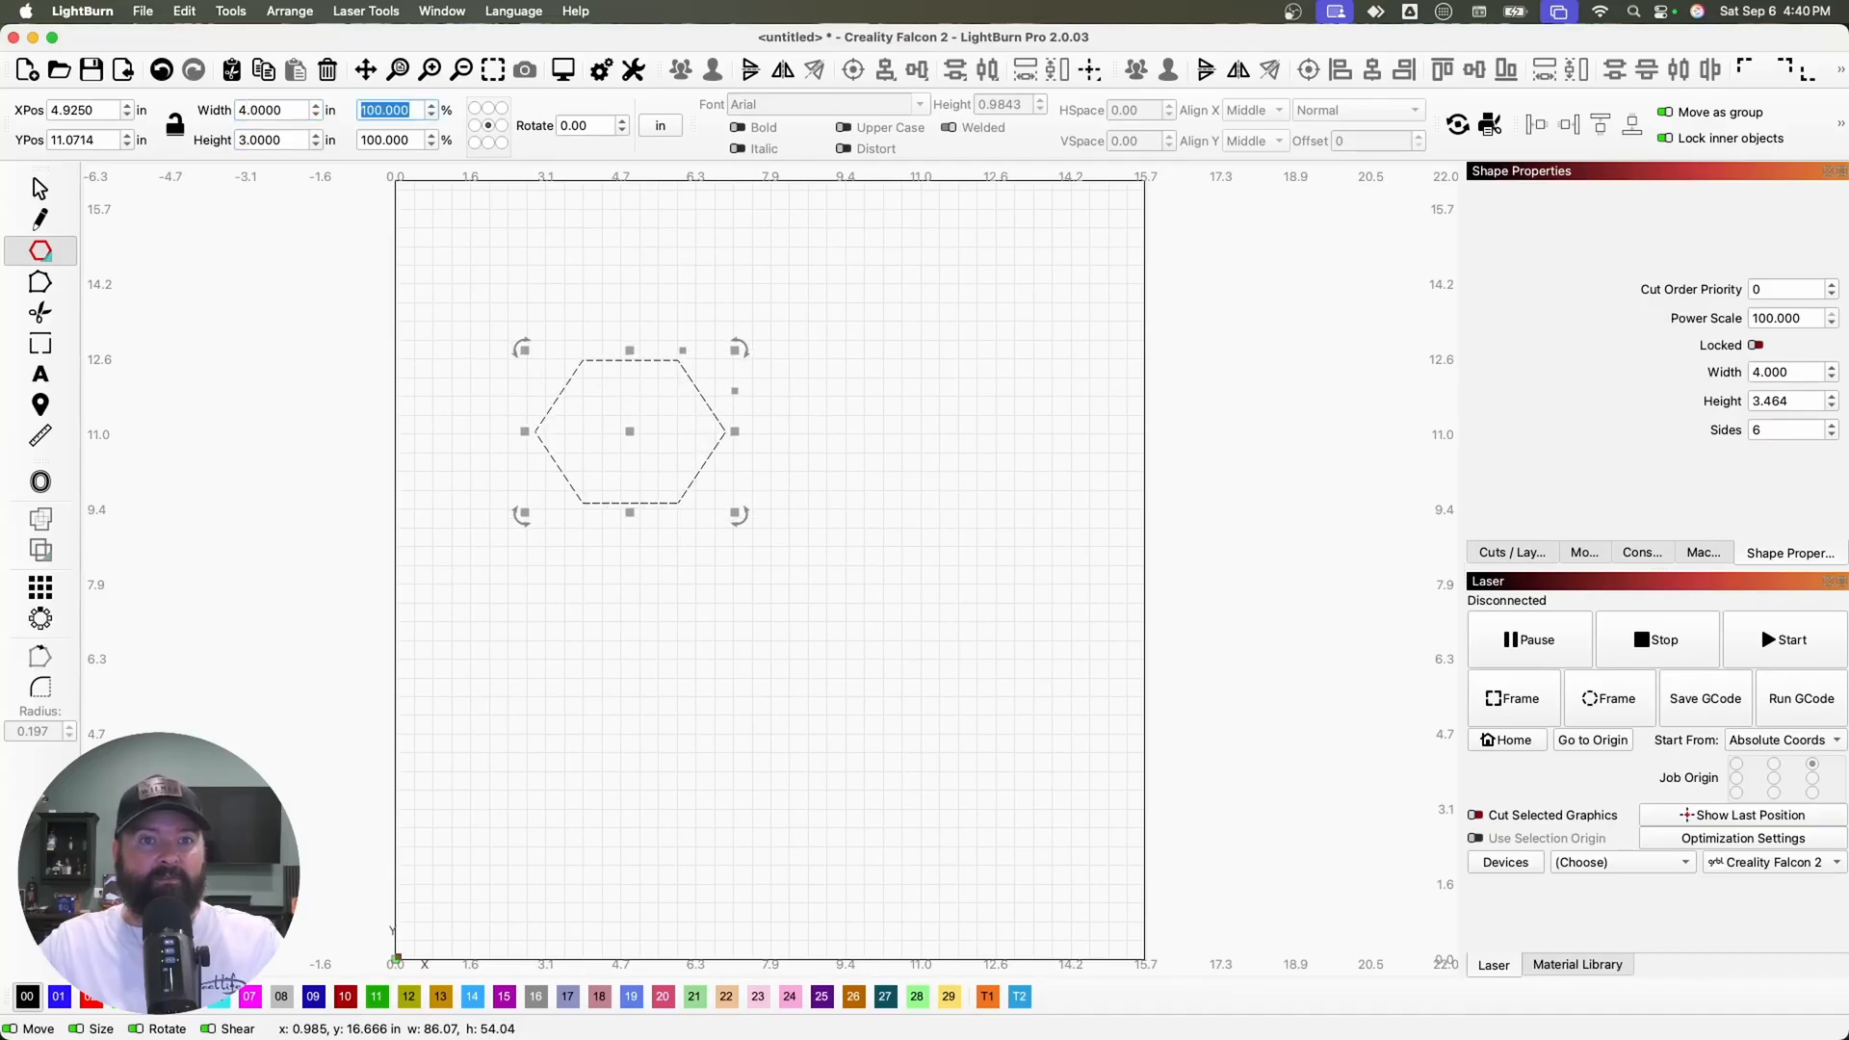
Draw a second hexagon overlapping the first and size it to 4 in wide by 12 in high
click(452, 326)
drag(491, 420, 782, 832)
double_click(288, 107)
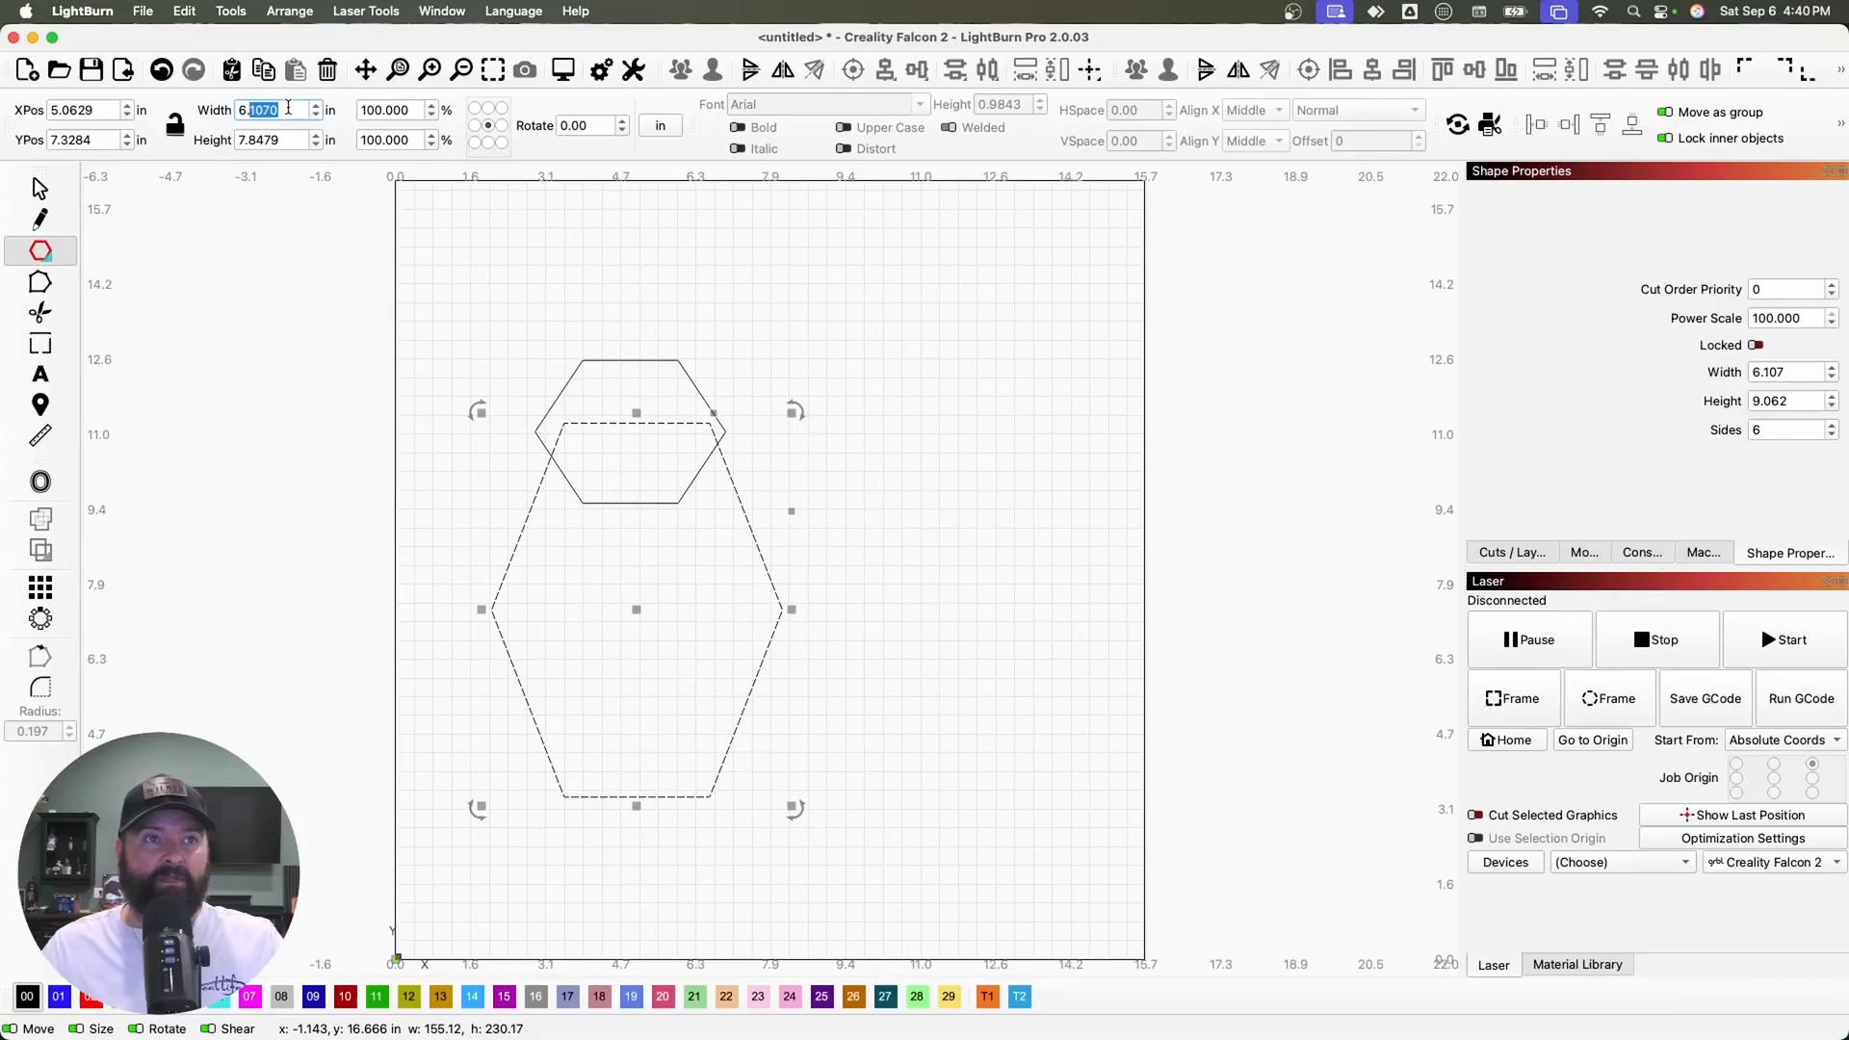
text(4)
key(Tab)
text(12)
key(Return)
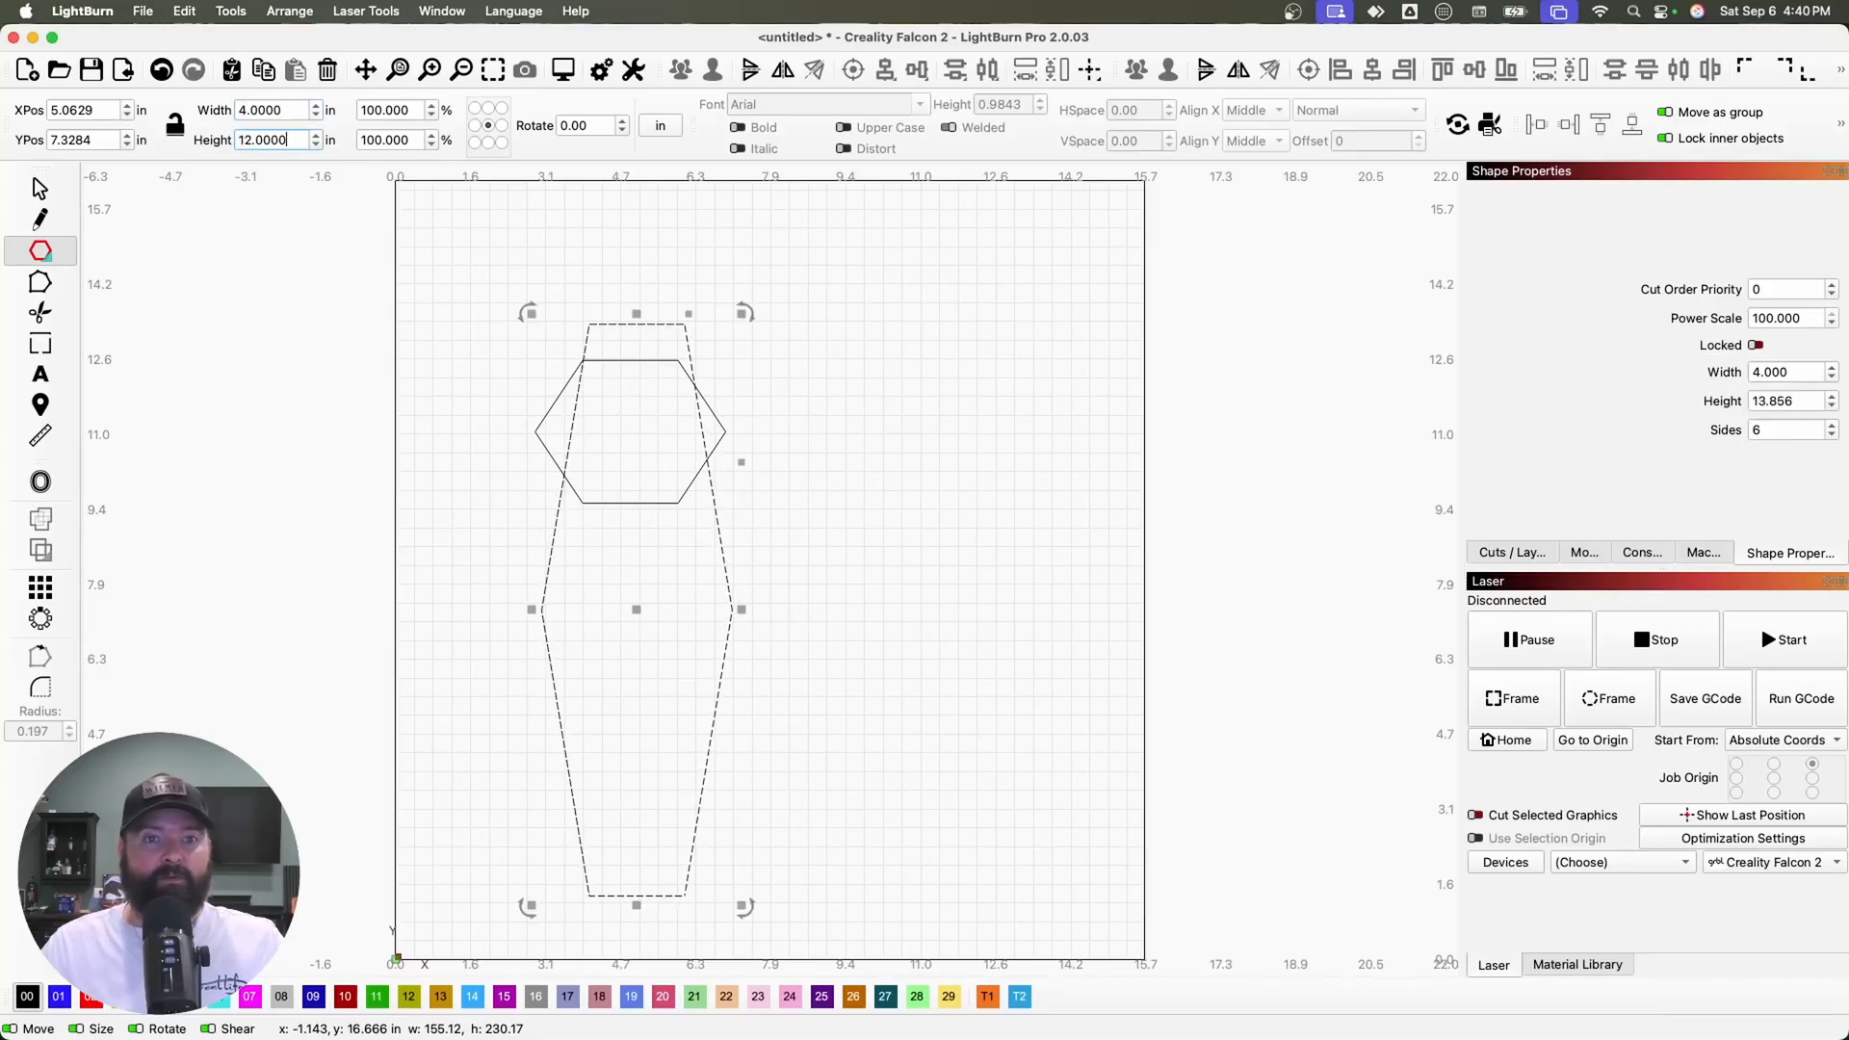
Align the tall hexagon to the small hexagon's center both horizontally and vertically
key(Escape)
shift+click(680, 504)
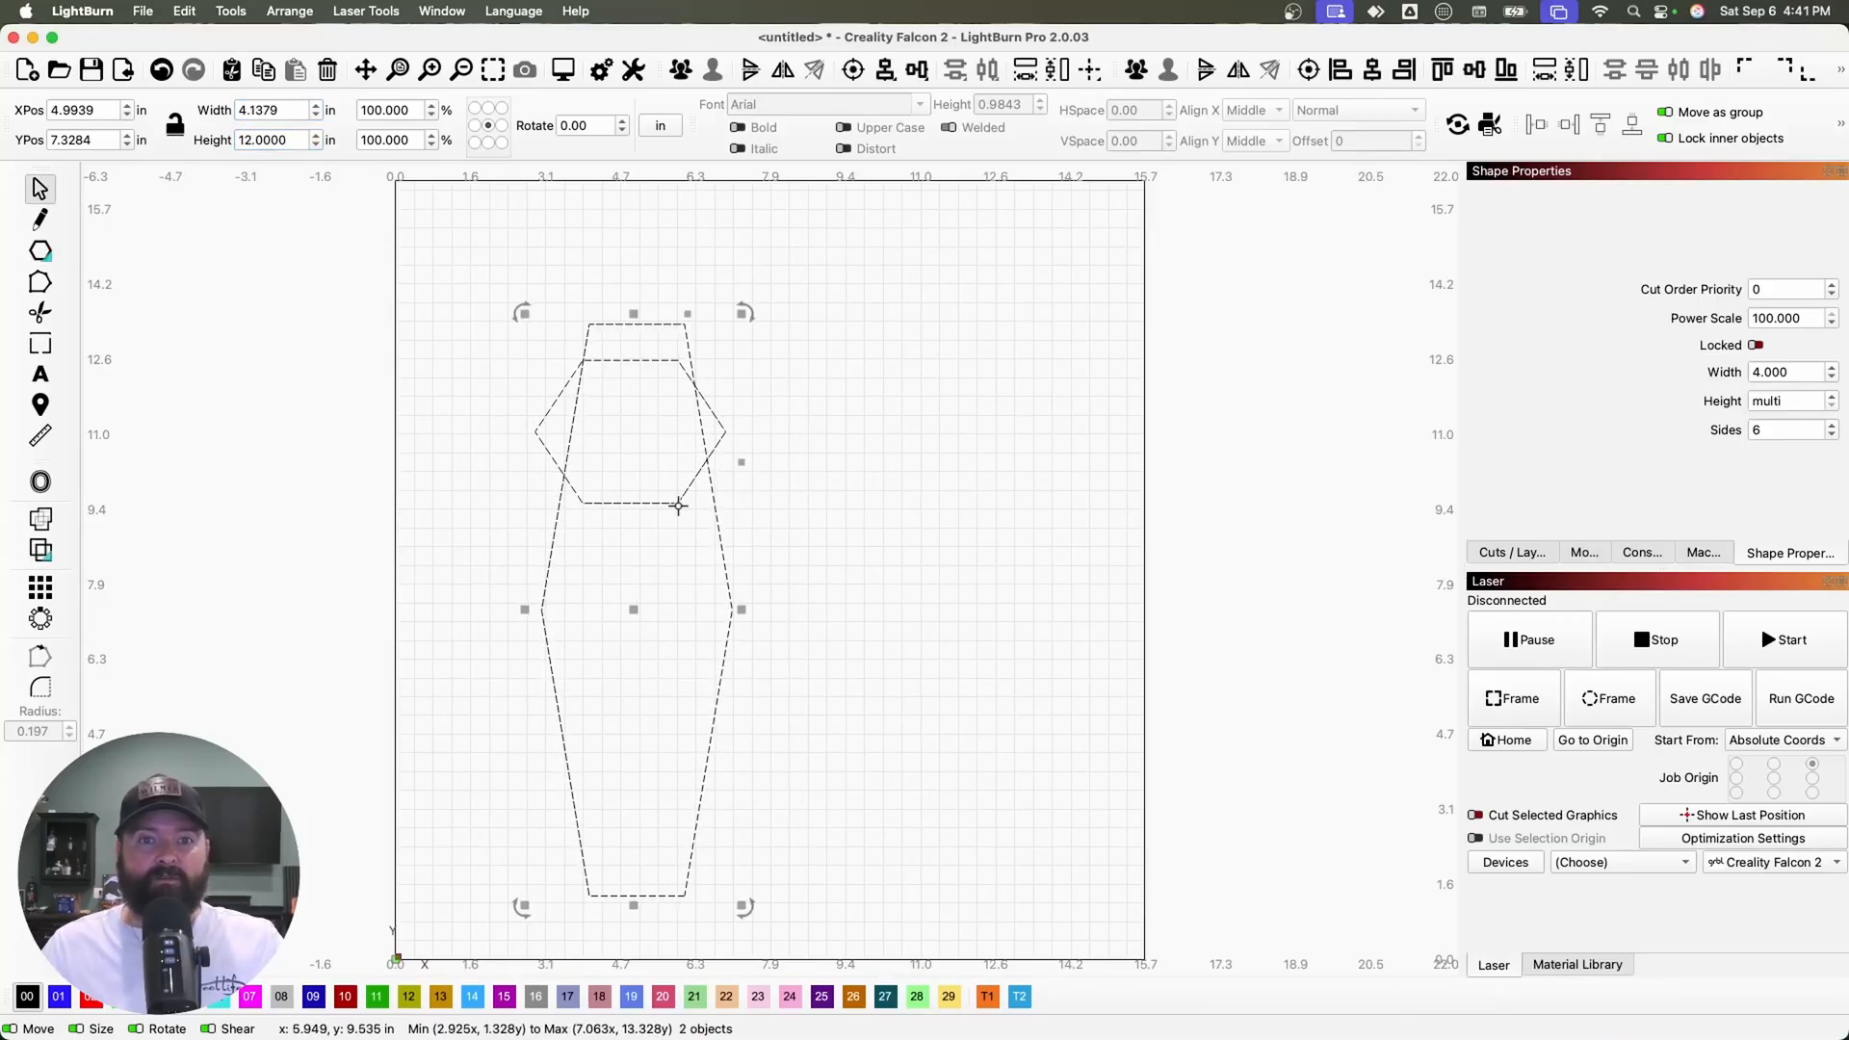
click(1373, 71)
click(1474, 71)
click(554, 473)
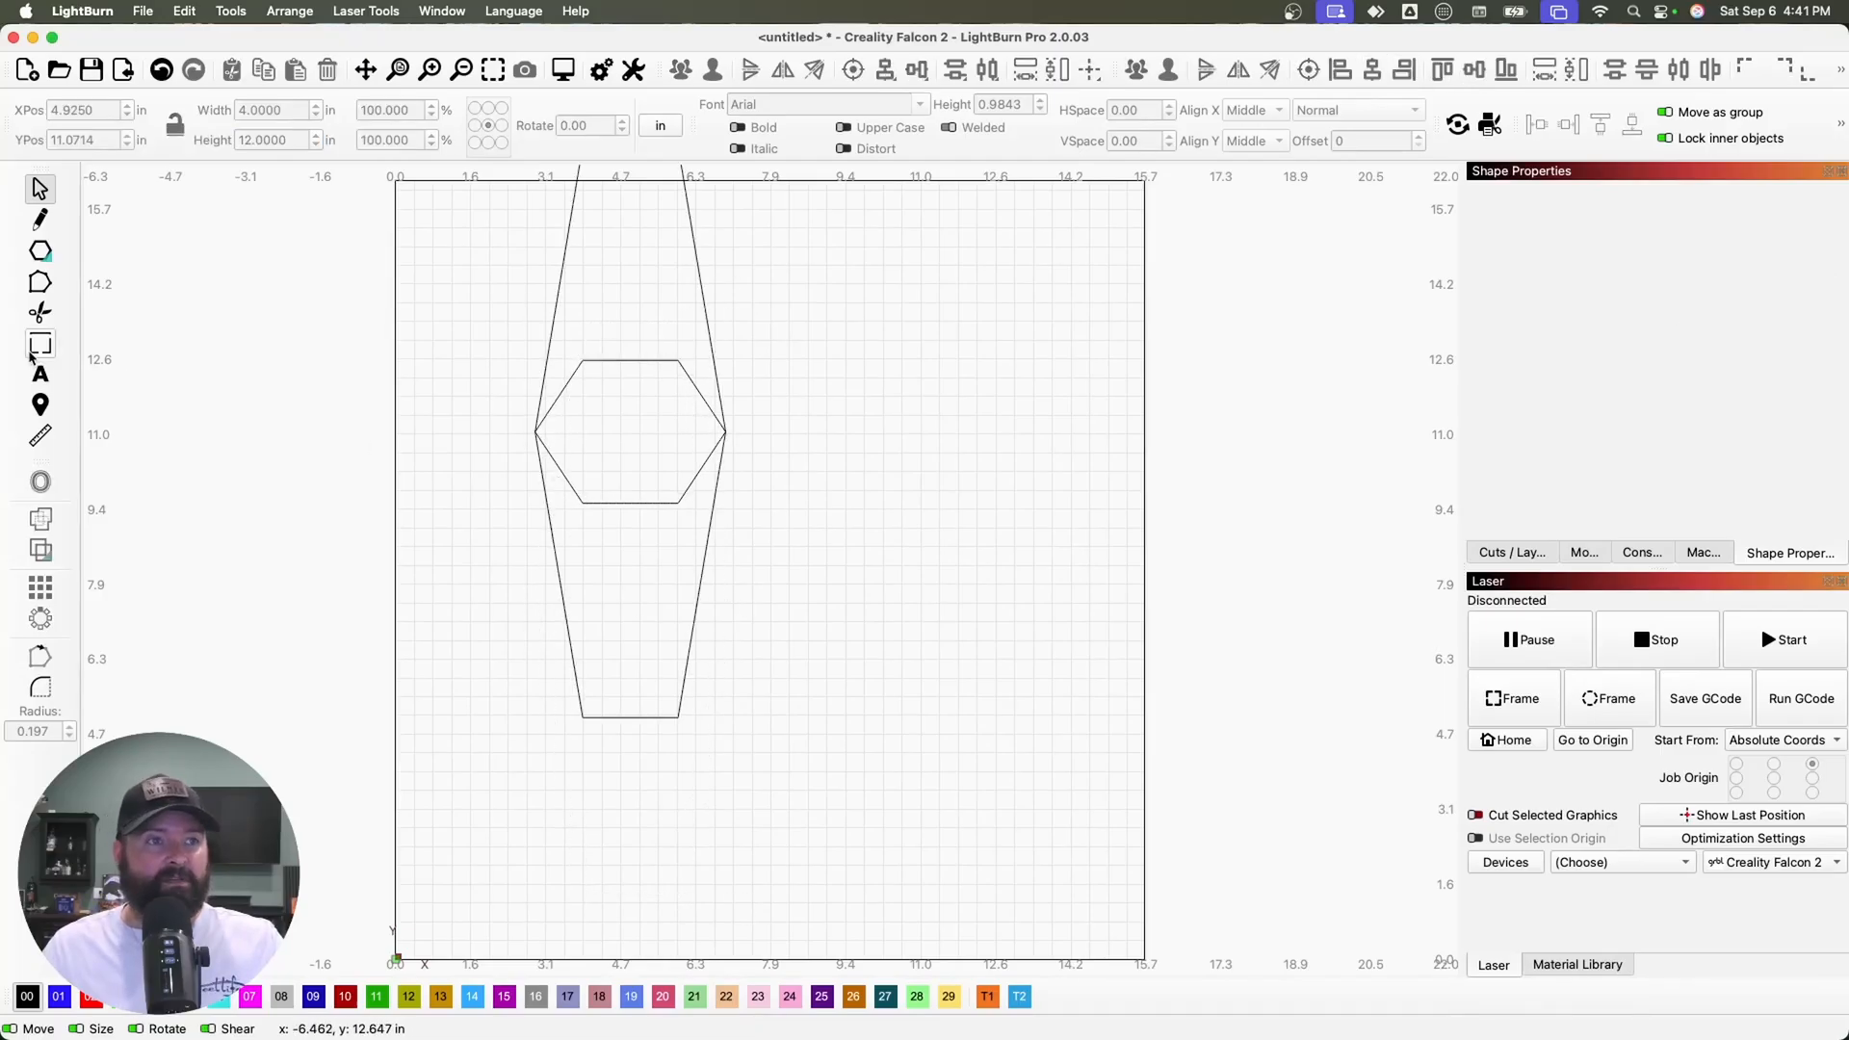
Trim away the tall hexagon's upper half and the small hexagon's lower half to form a coffin outline
click(40, 311)
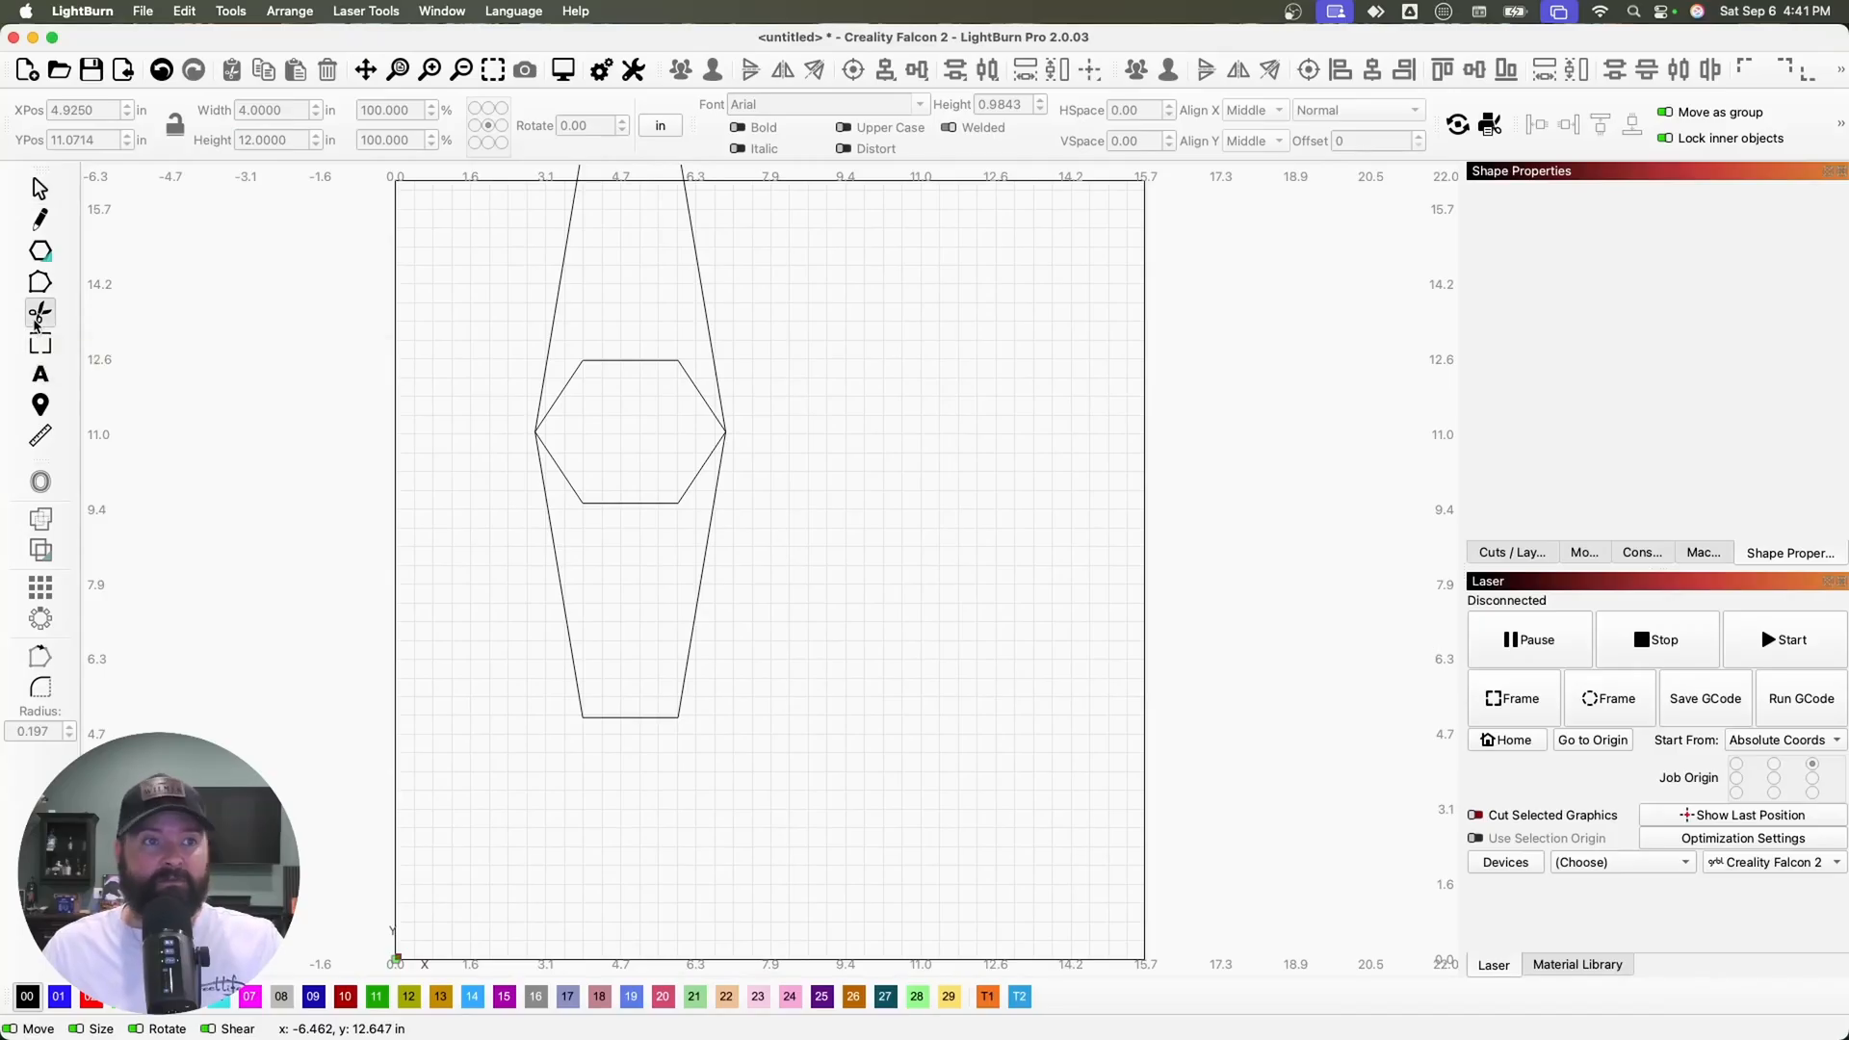
click(719, 394)
click(686, 495)
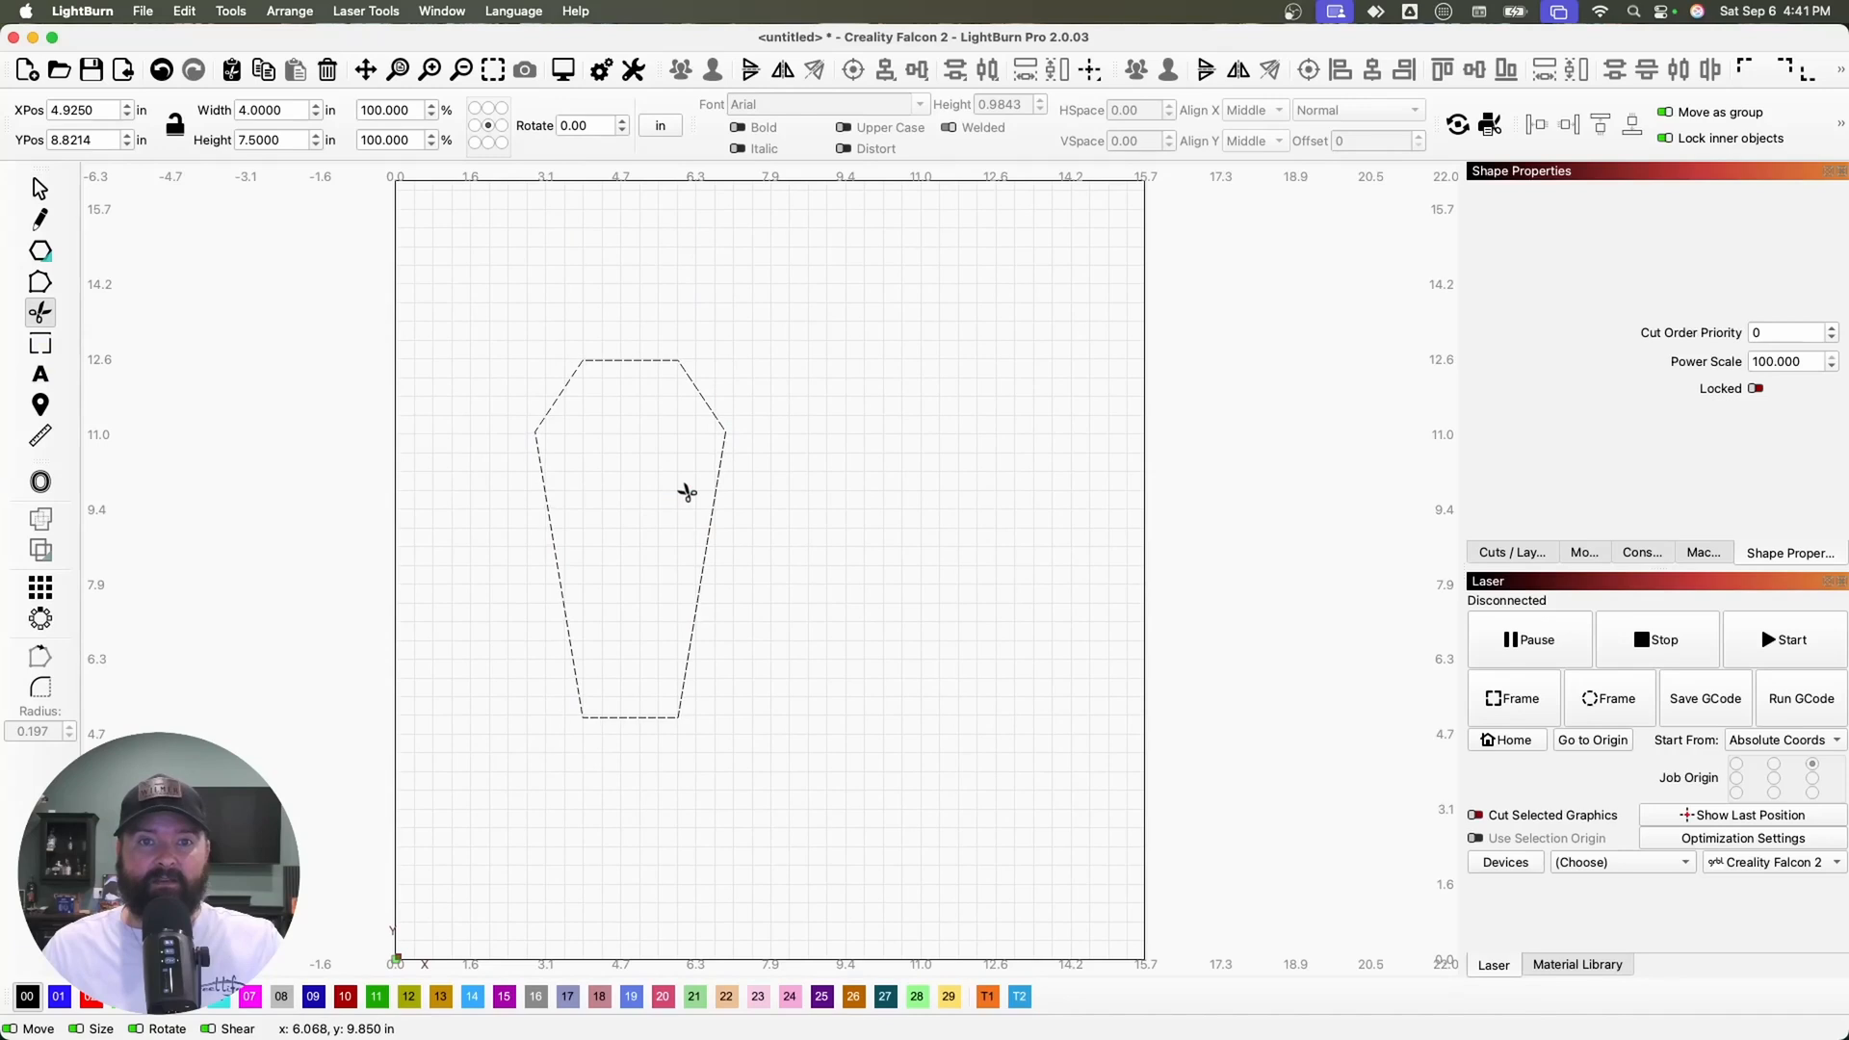
click(37, 188)
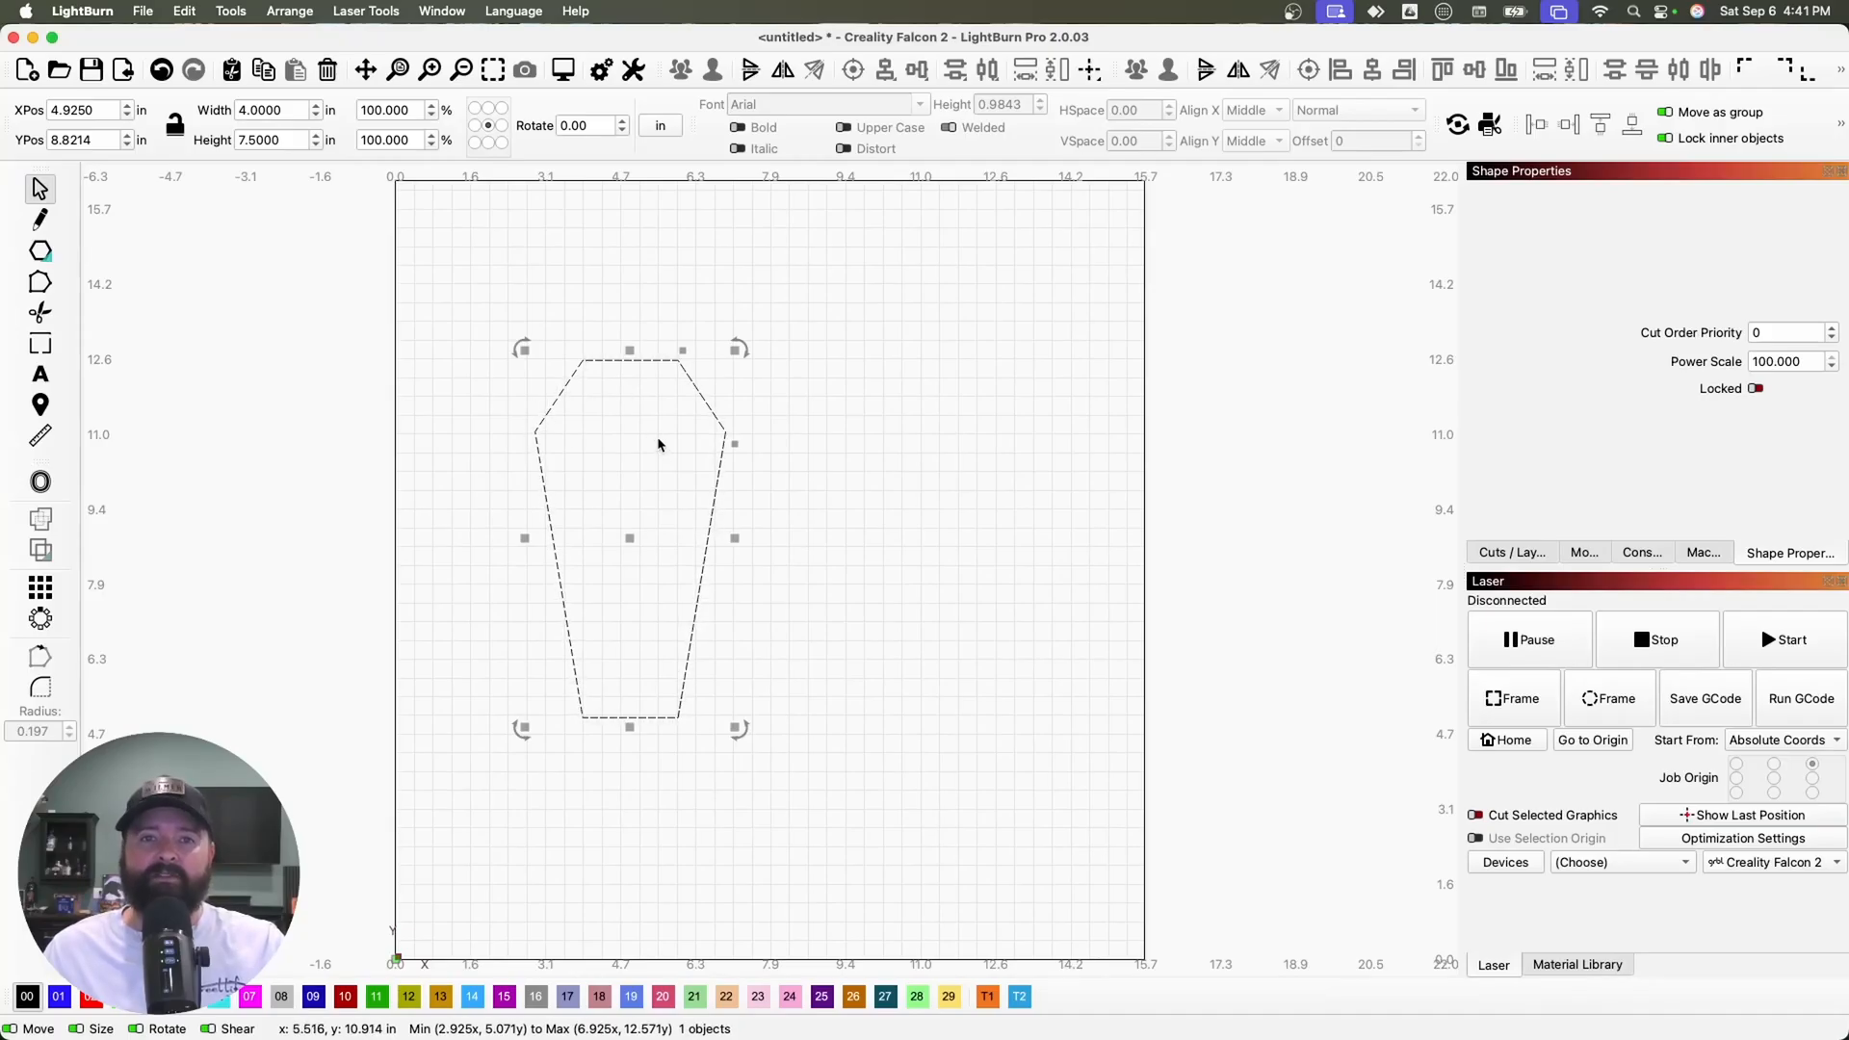
Offset the coffin outline 0.125 in both inward and outward with sharp corners
scroll(659, 442, up, 5)
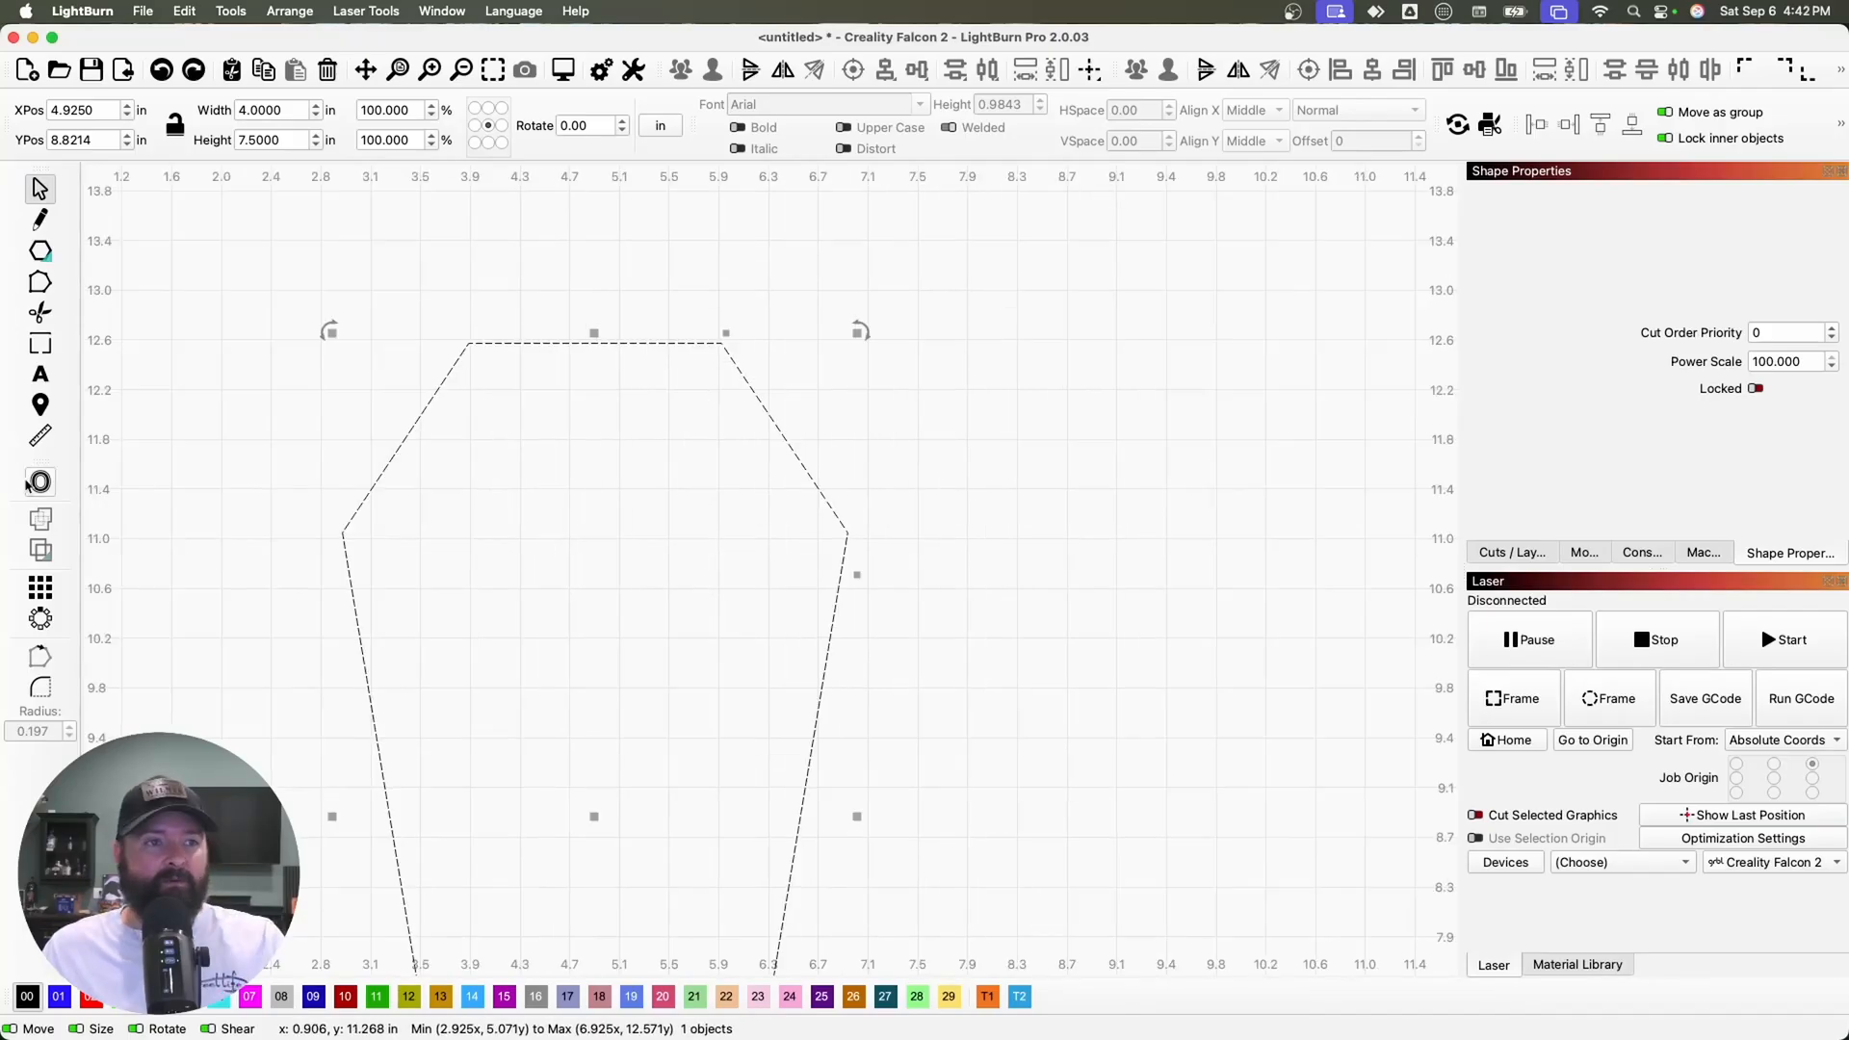
click(40, 481)
triple_click(990, 438)
text(0.125)
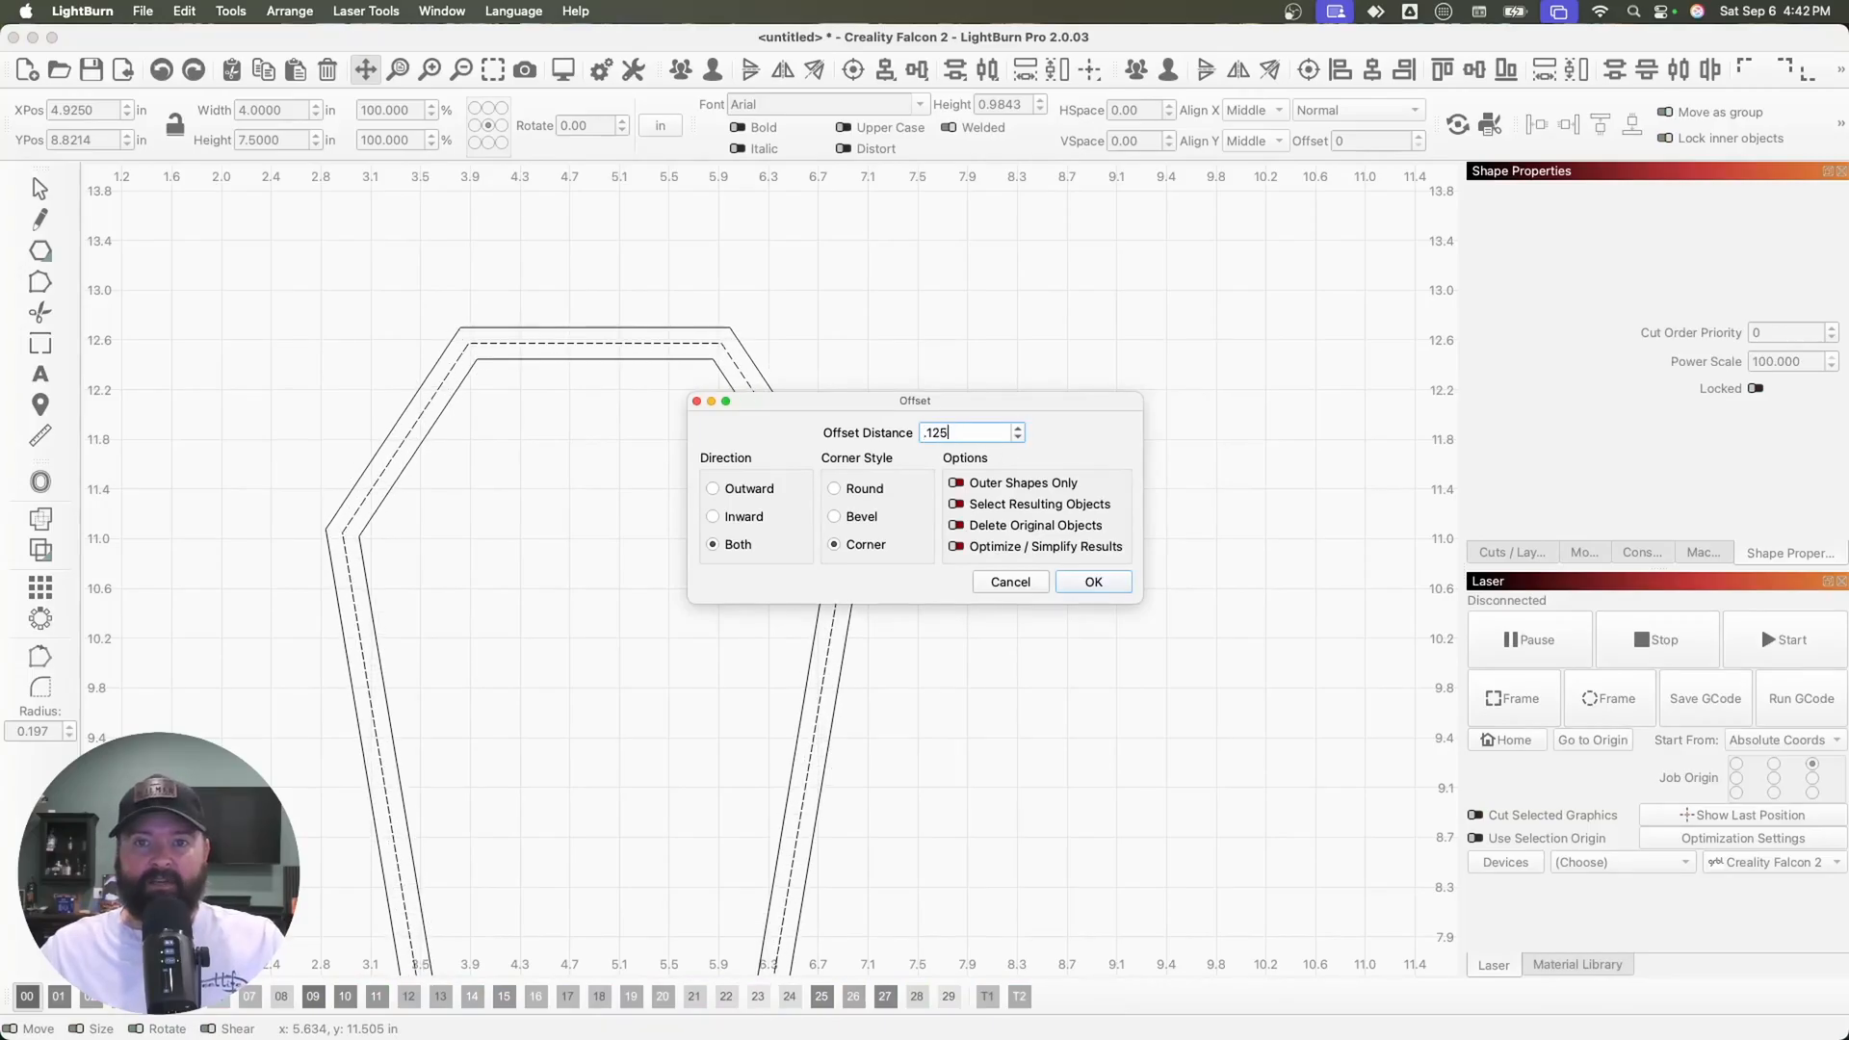
key(Return)
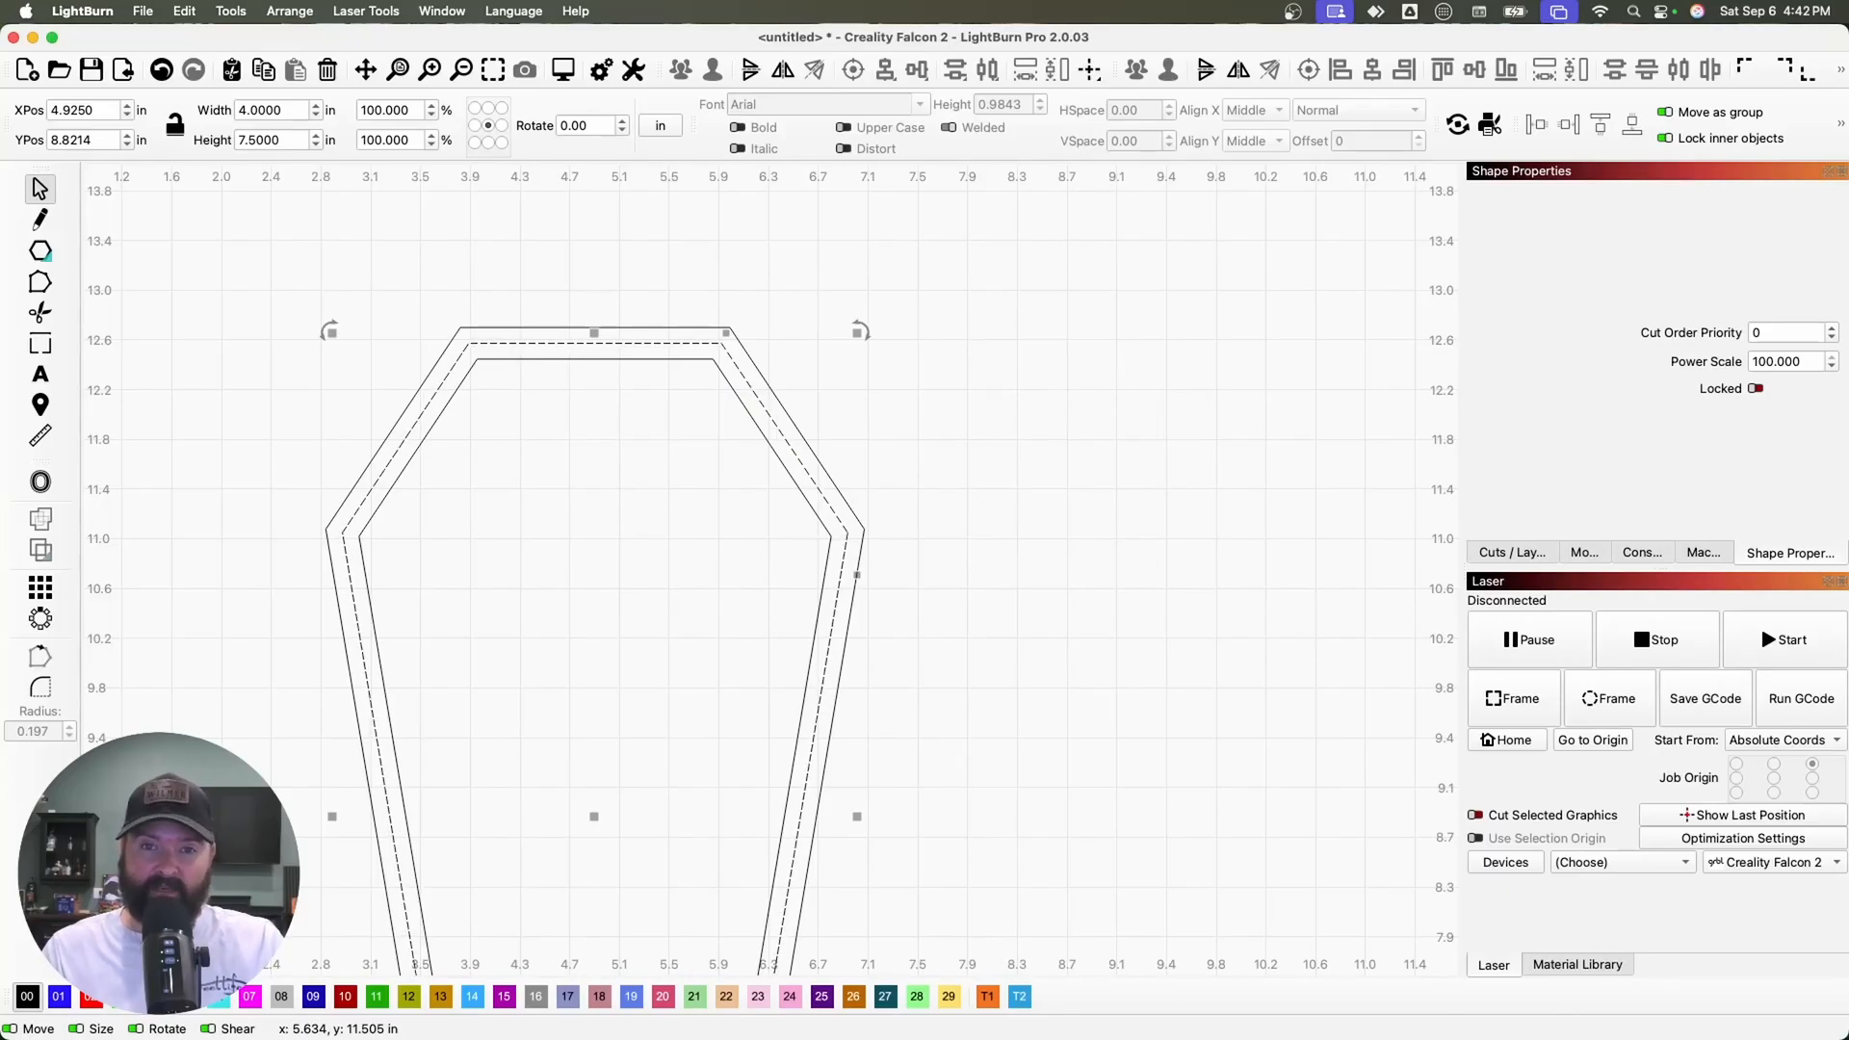
Draw a small rectangle about 0.59 by 0.28 in above the coffin's upper-left corner
scroll(916, 554, down, 6)
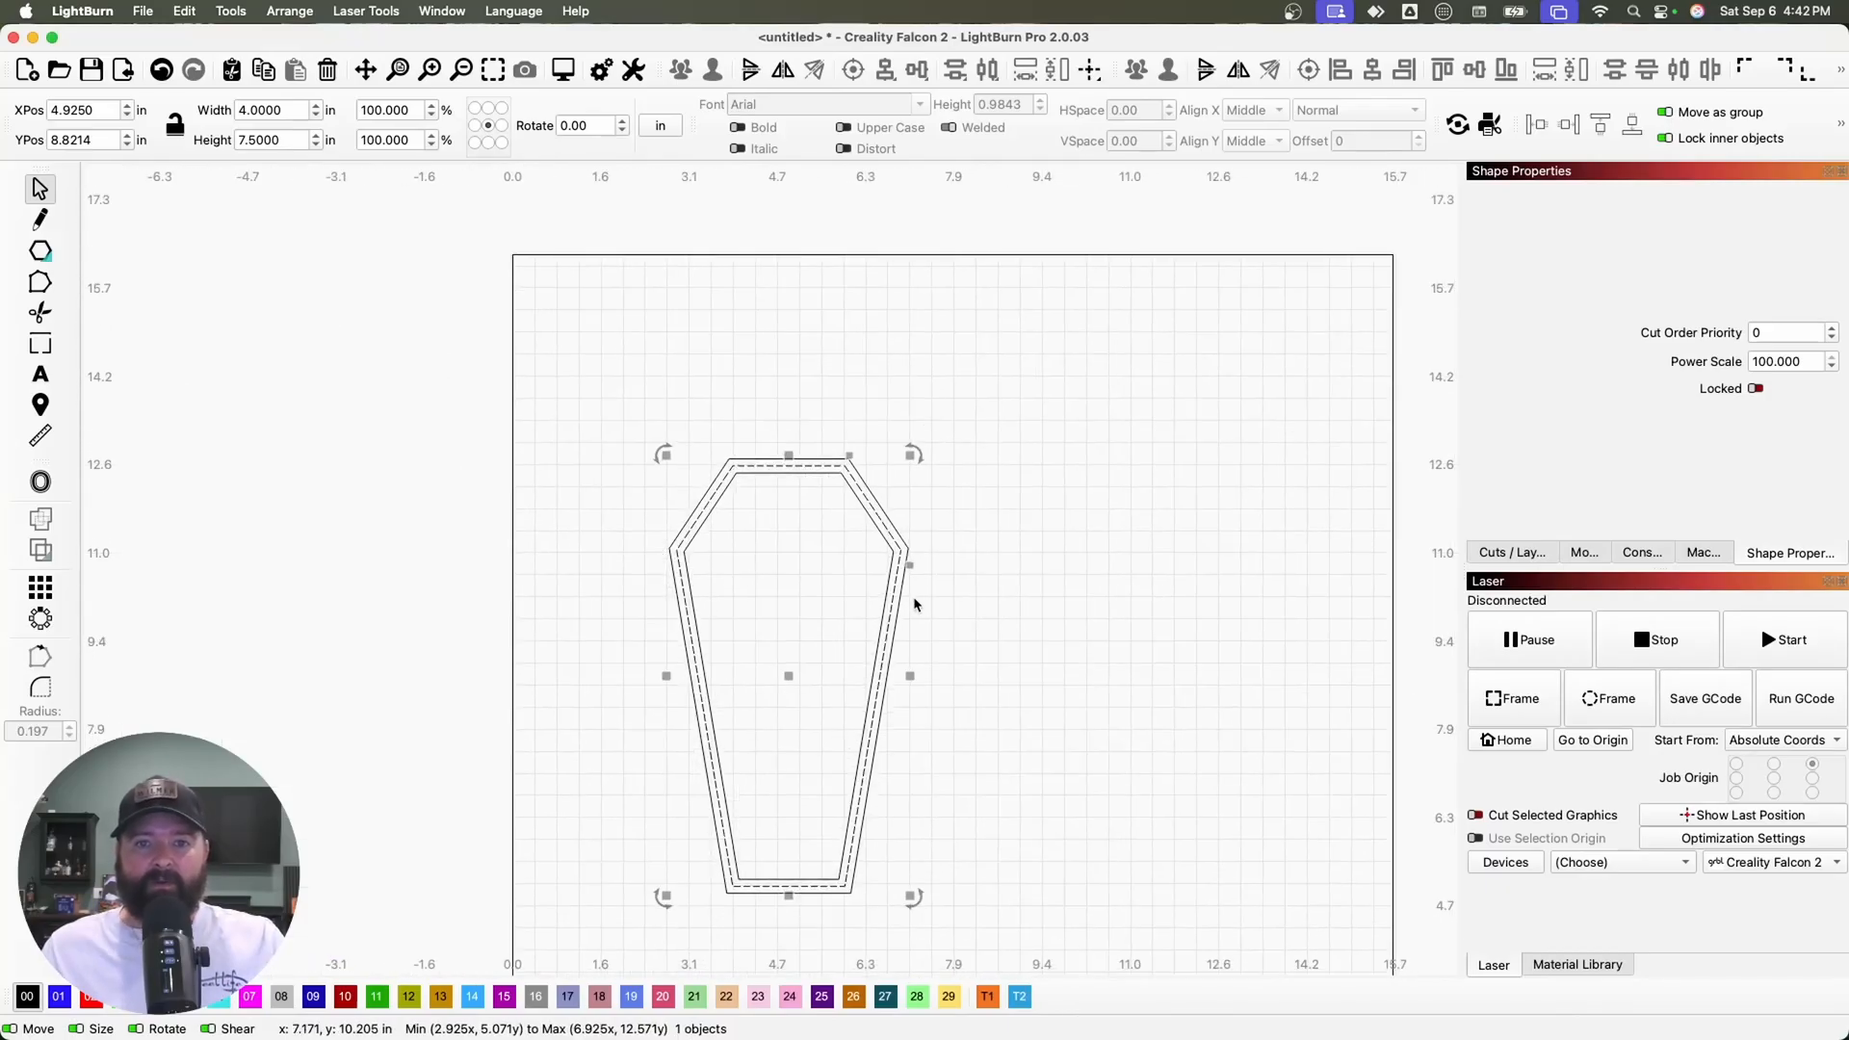
scroll(916, 601, up, 2)
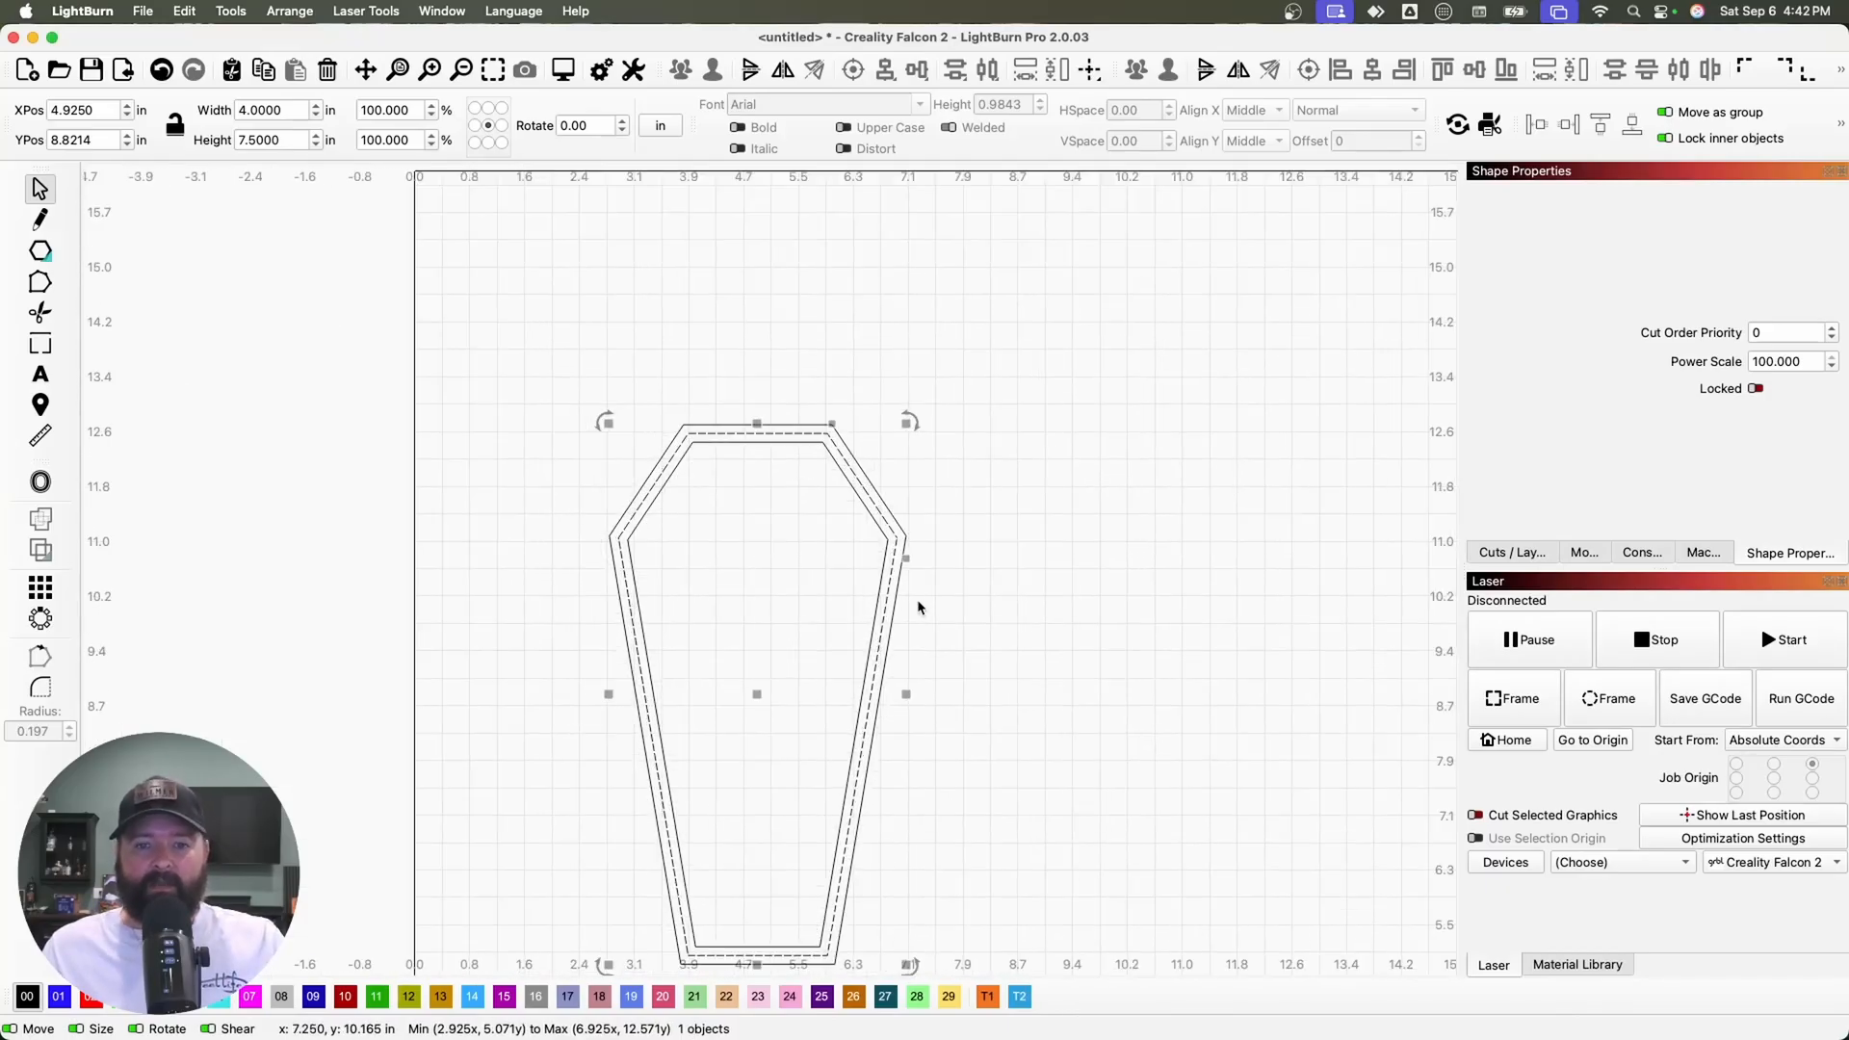
click(40, 257)
drag(40, 256, 113, 249)
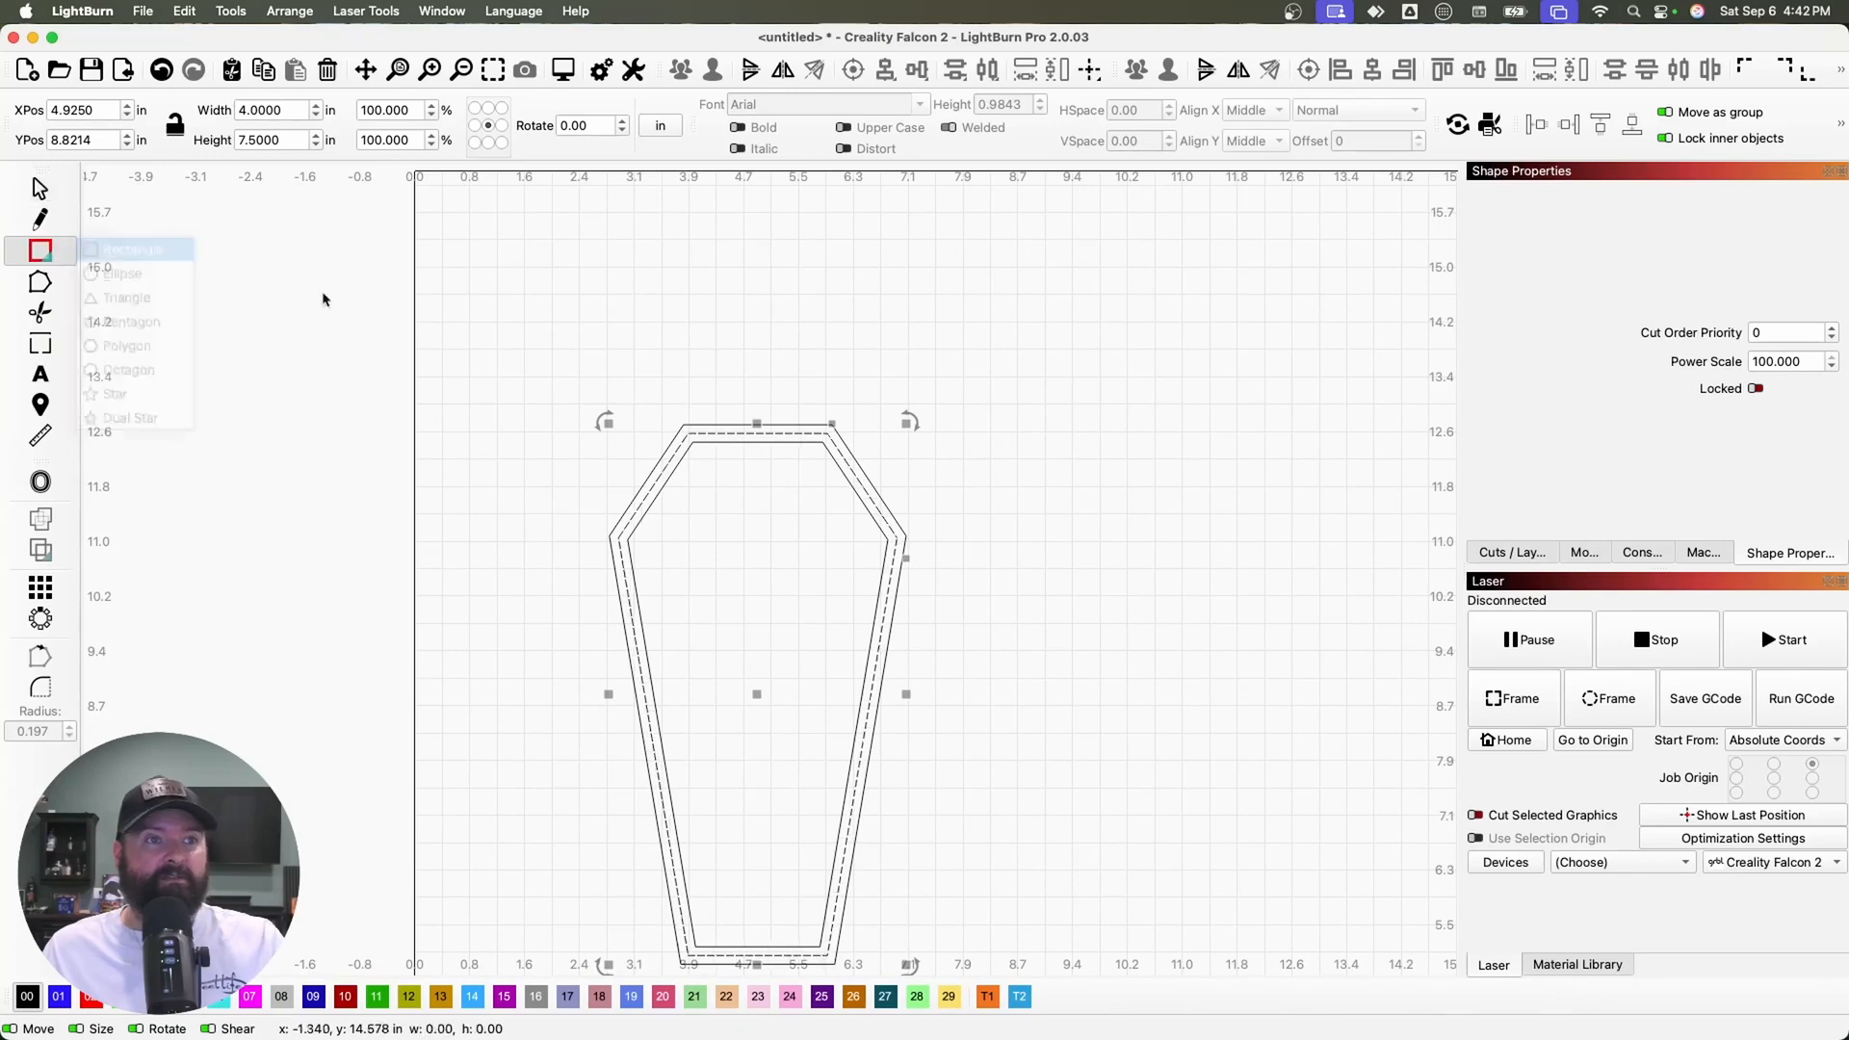
drag(617, 285, 659, 303)
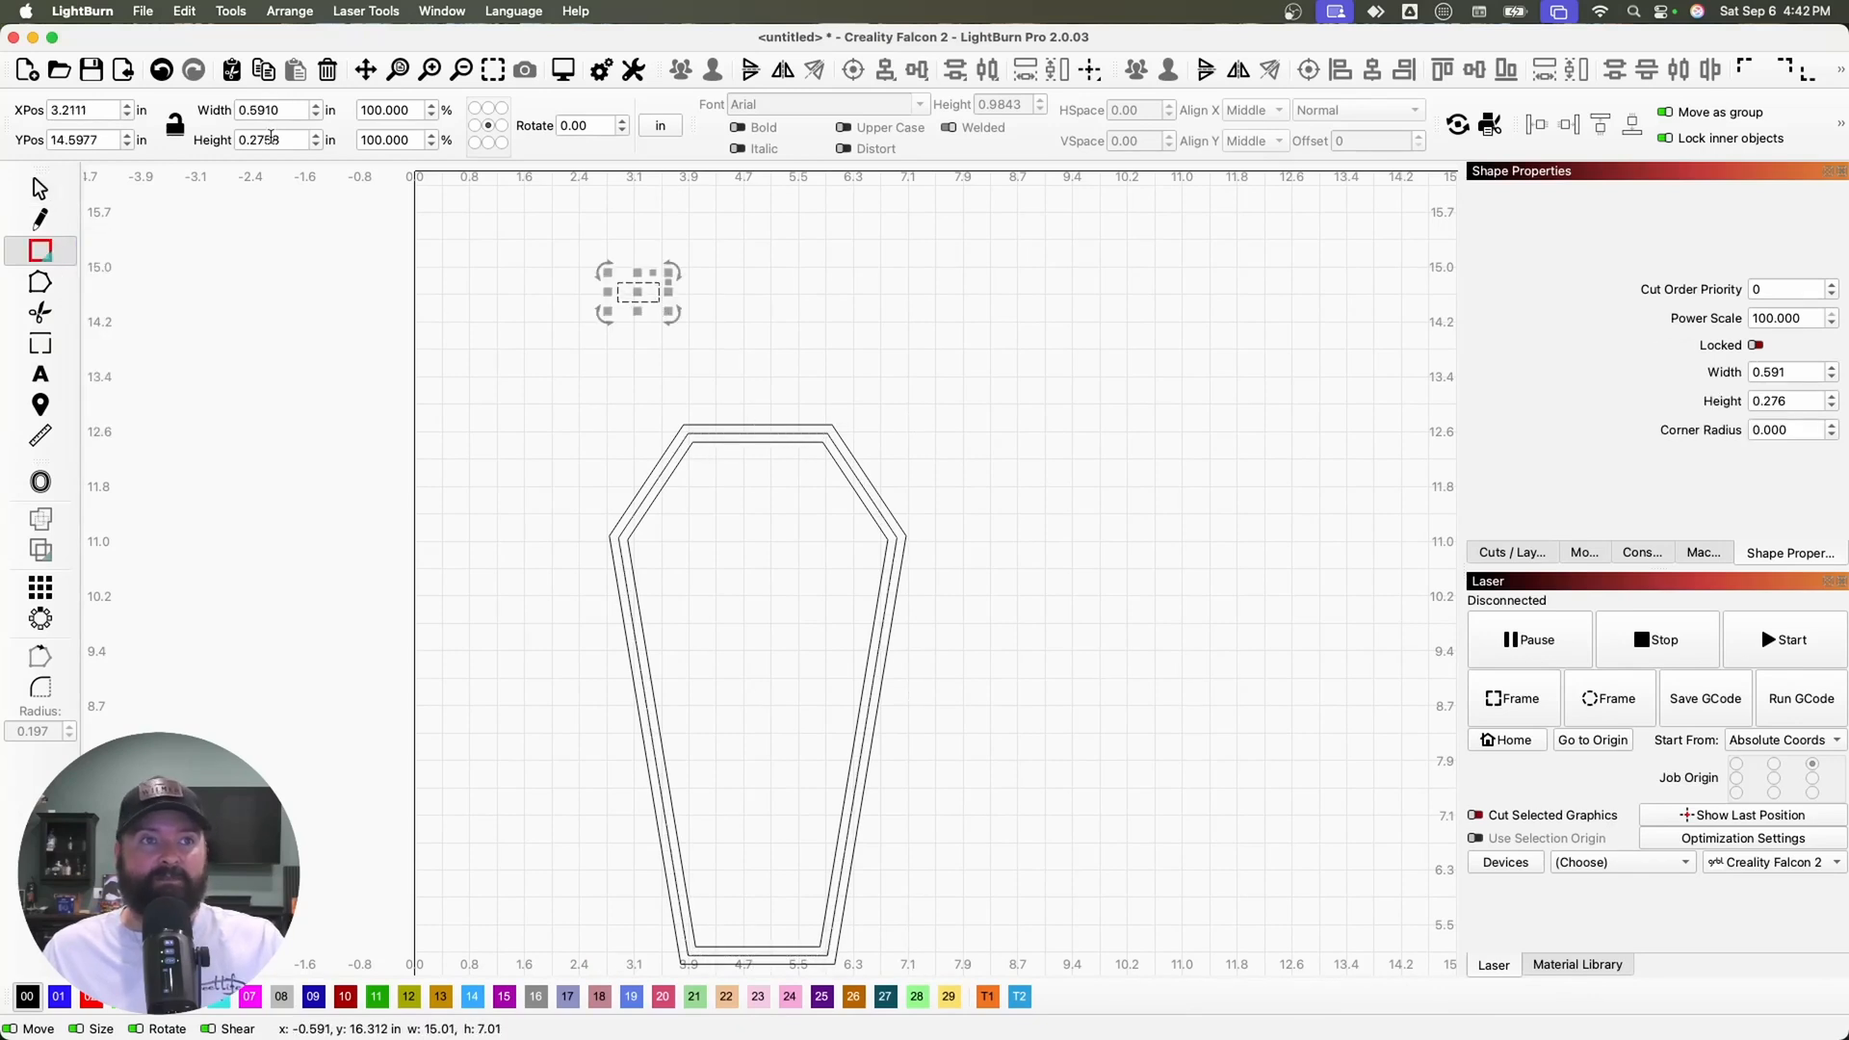
Set the small rectangle's height to 0.125 in and its width to 0.25 in
double_click(290, 140)
key(BackSpace)
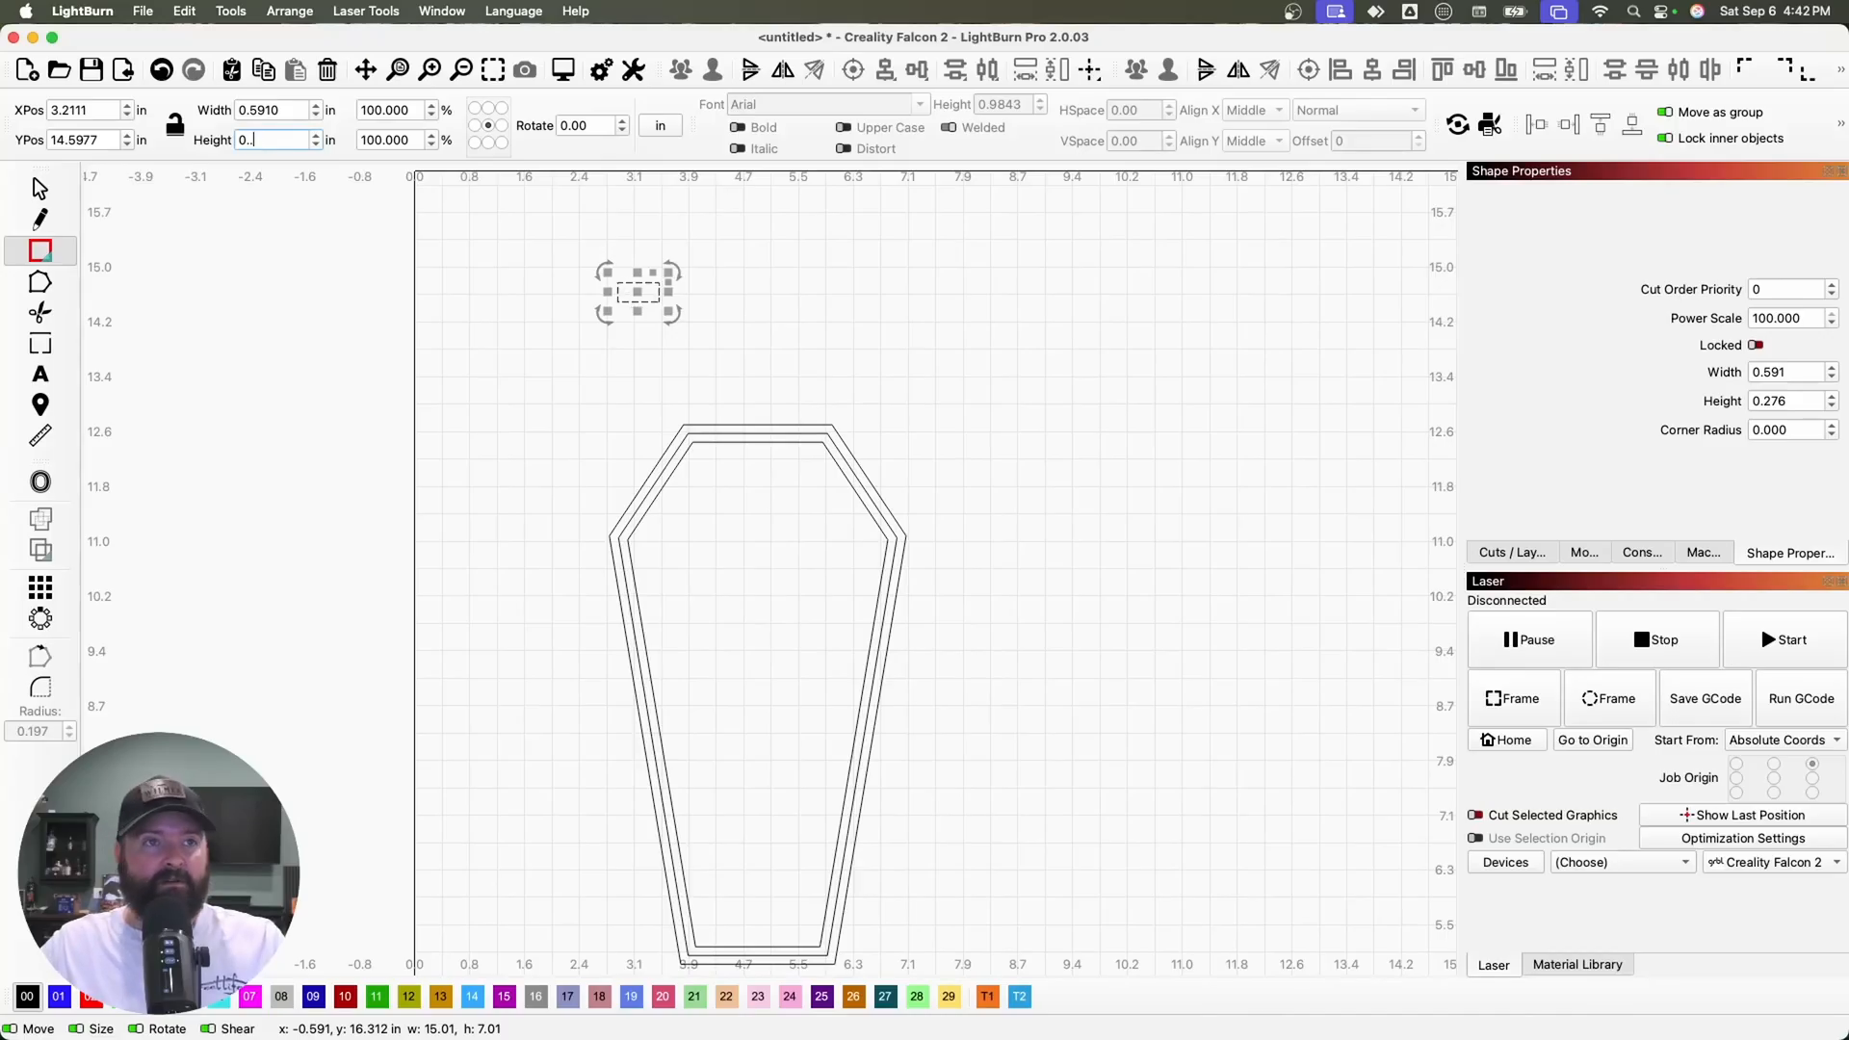
text(125)
key(Return)
double_click(279, 109)
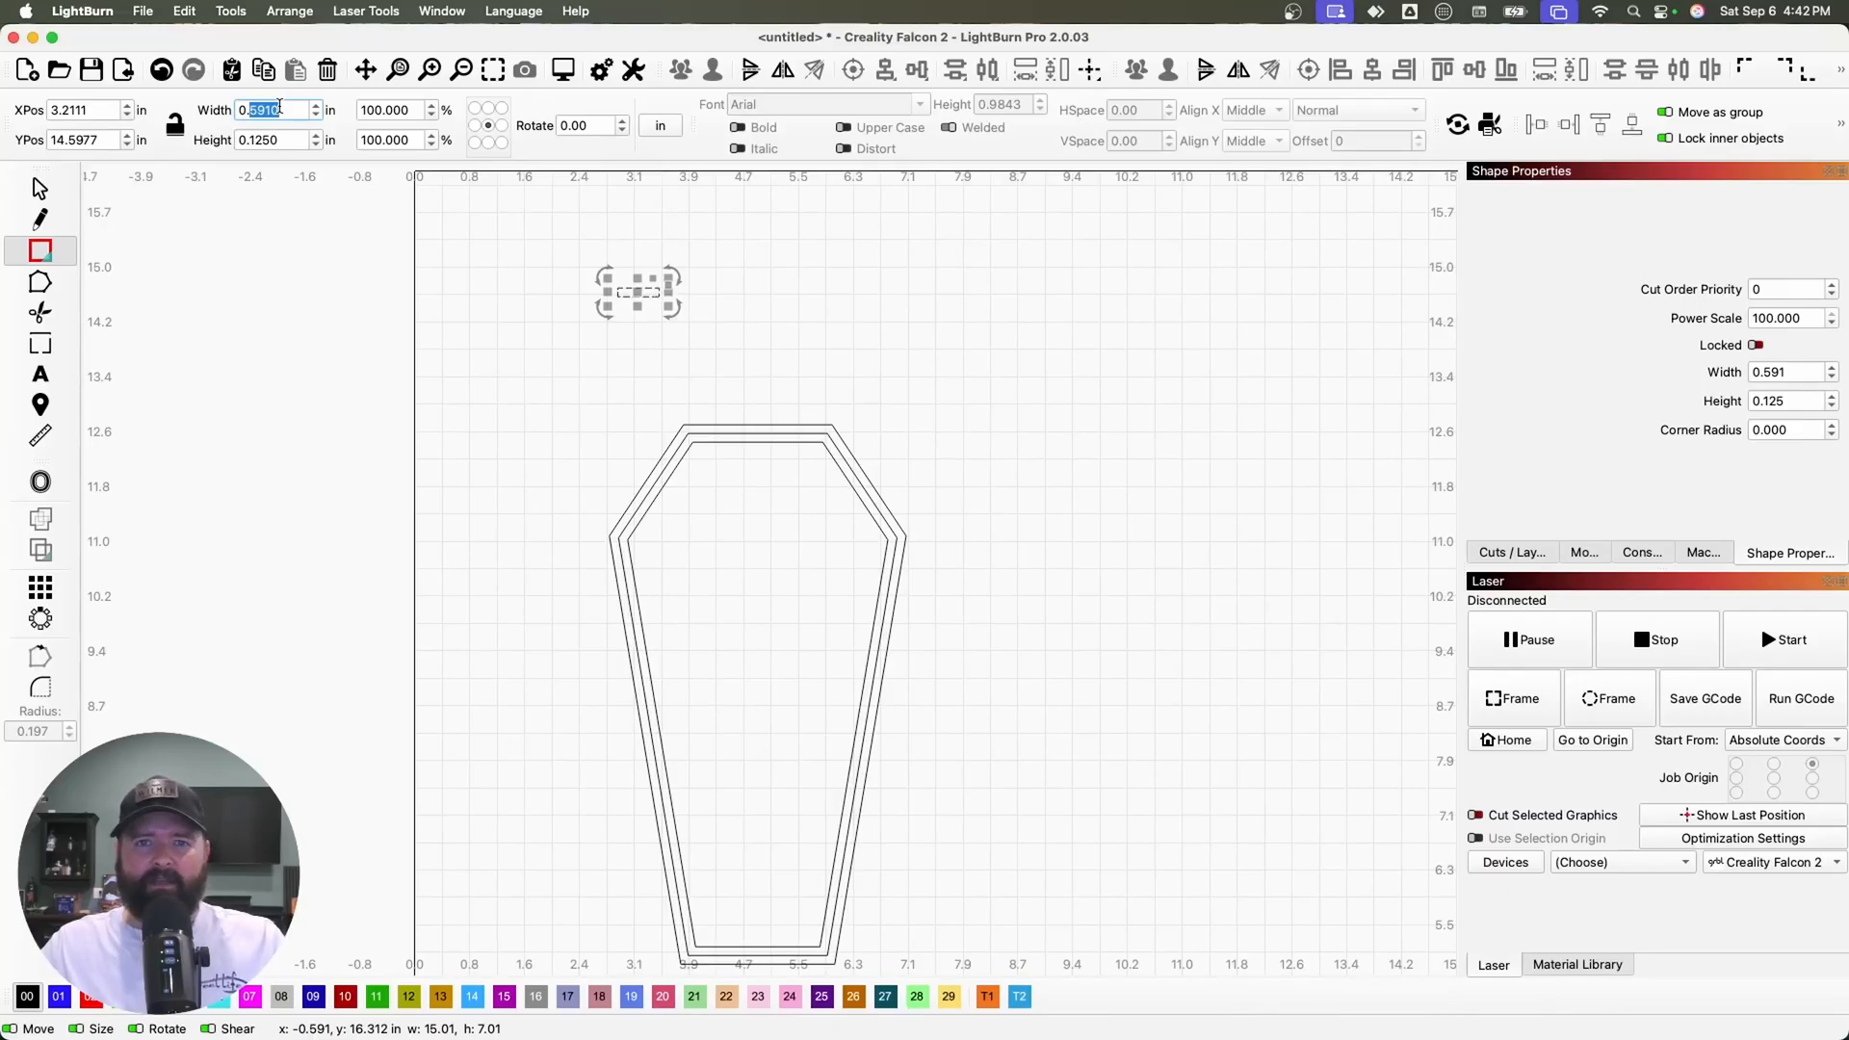
text(25)
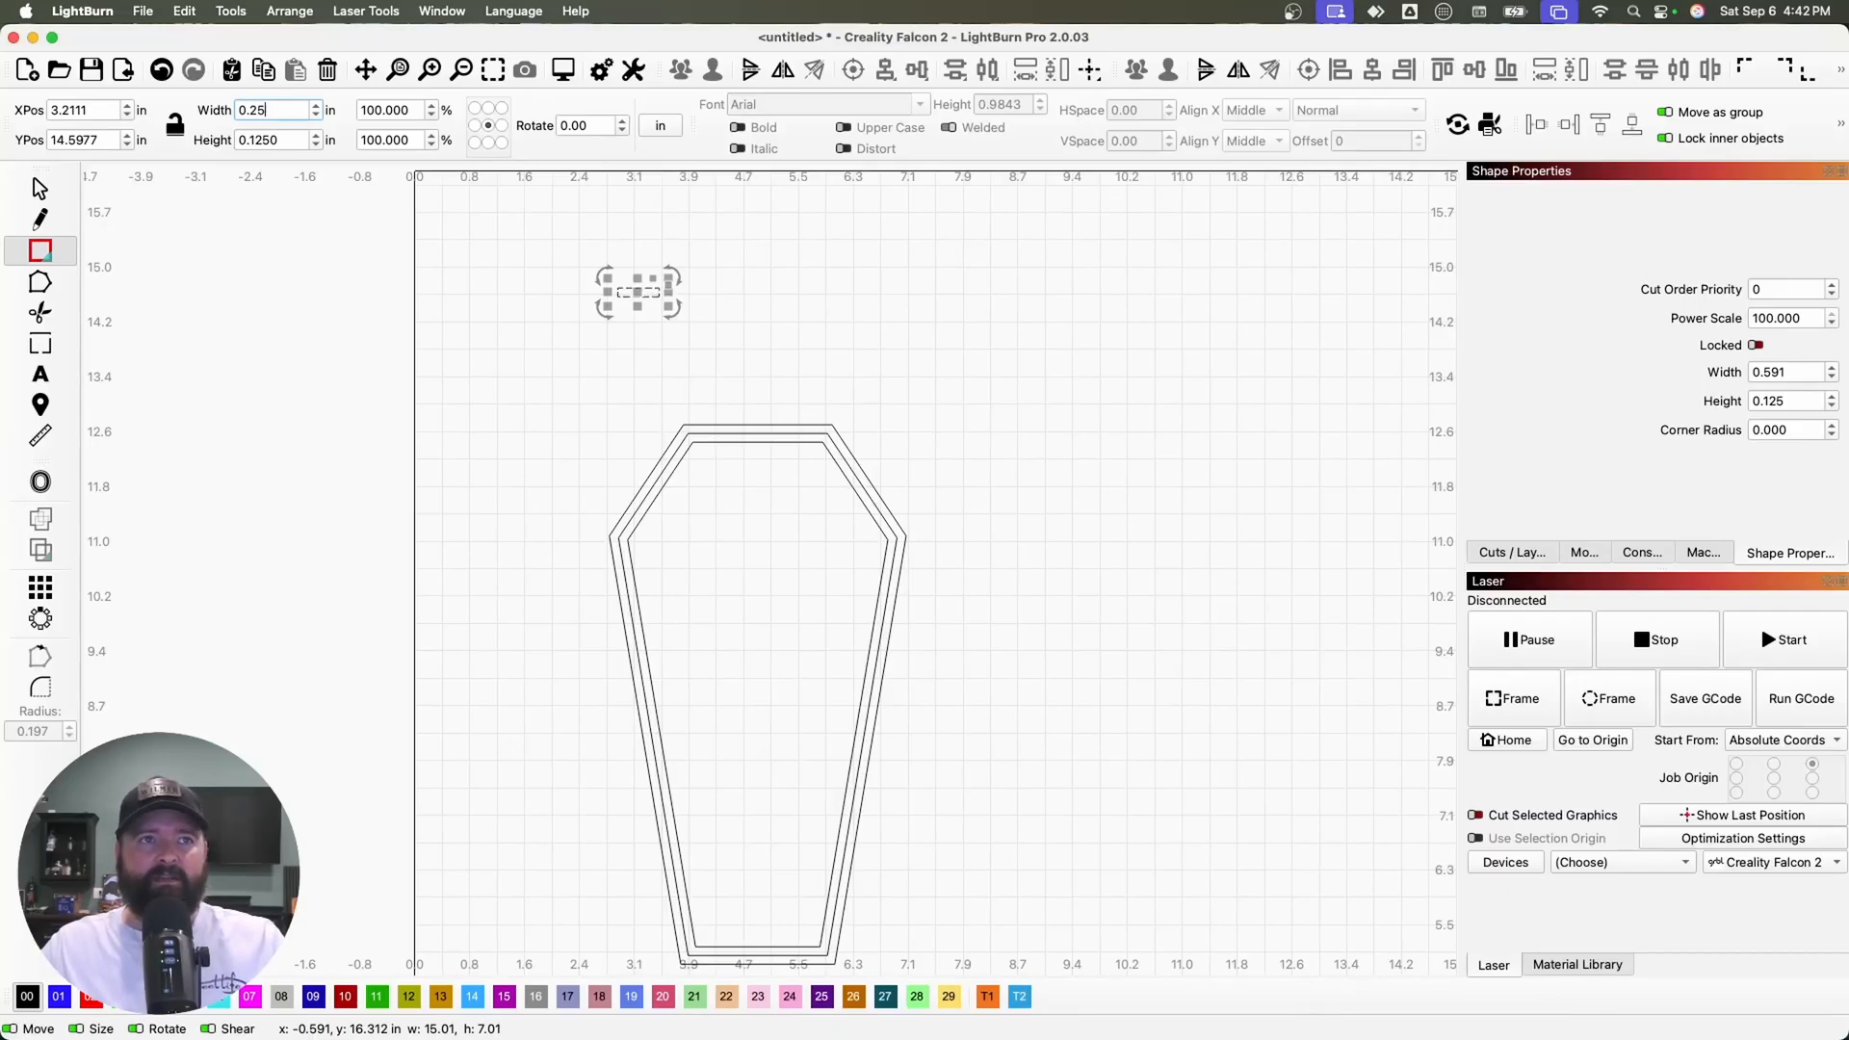
key(Return)
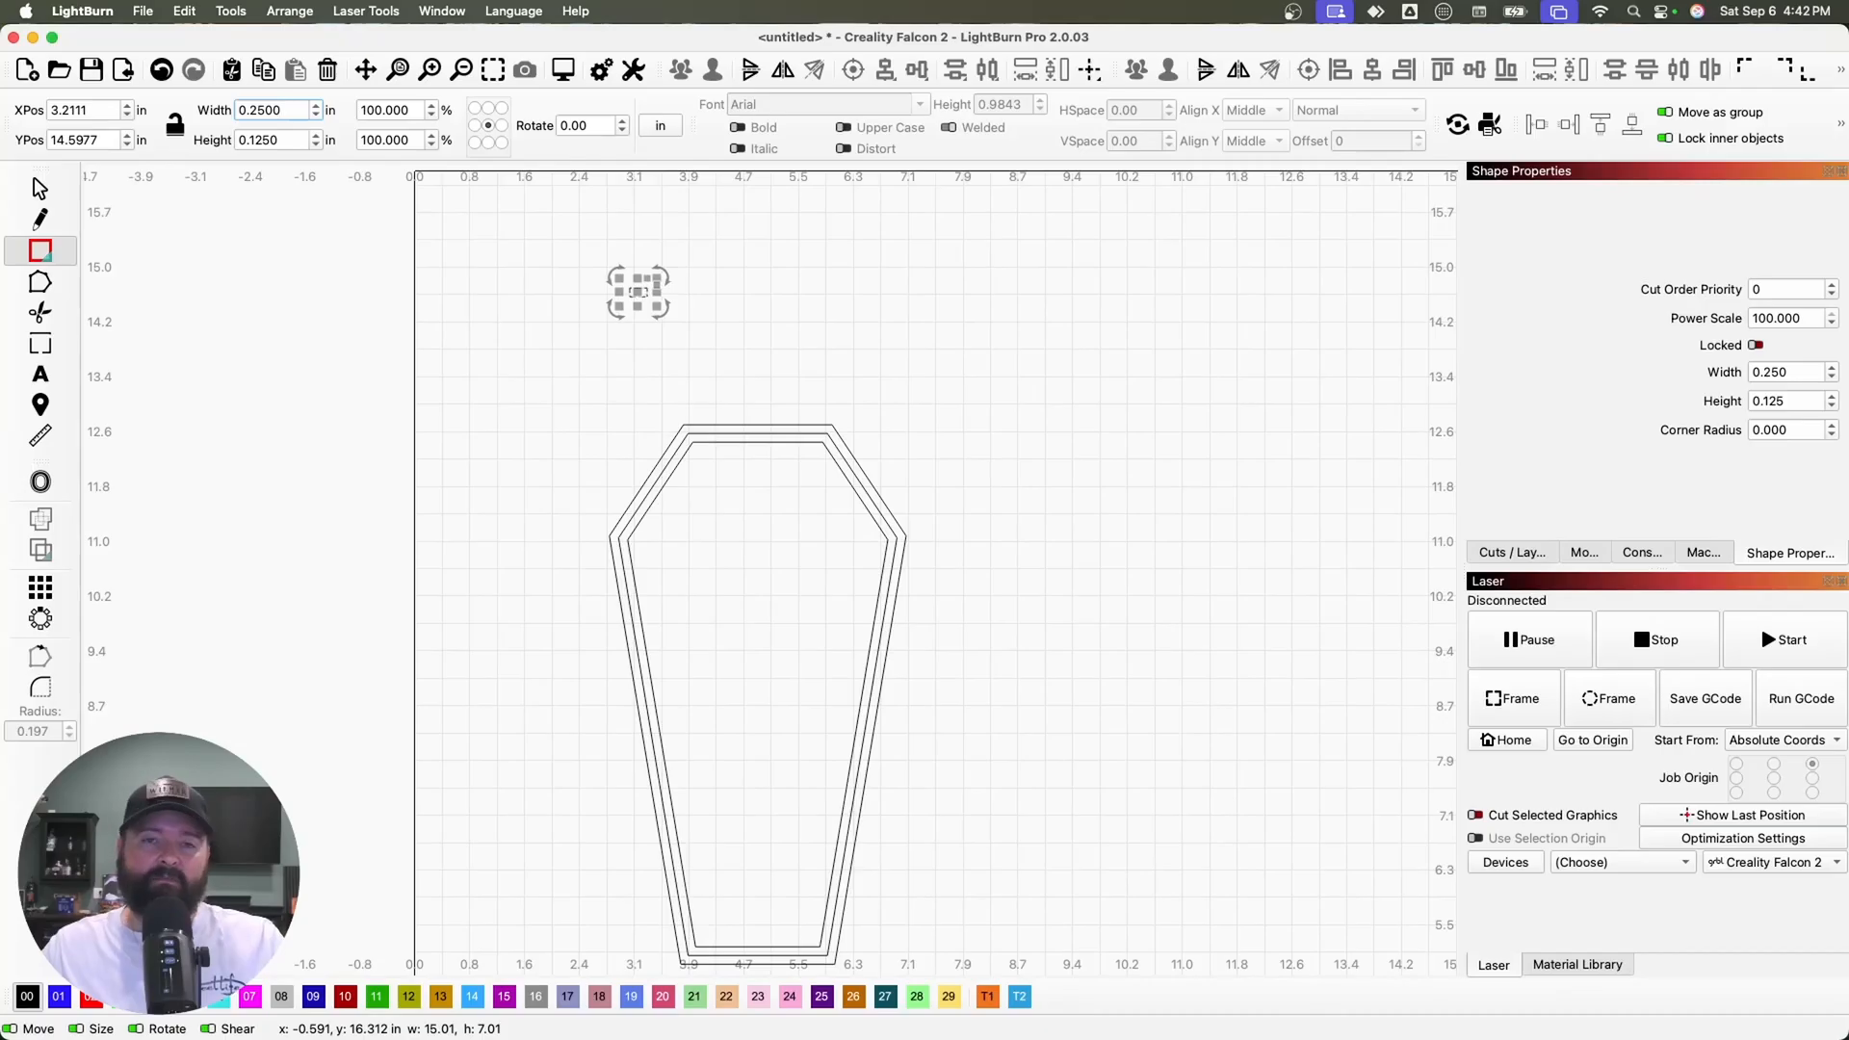
Move the small rectangle near the work area's upper-left corner and array it into two columns with 1 in spacing
scroll(751, 527, down, 2)
drag(663, 337, 603, 273)
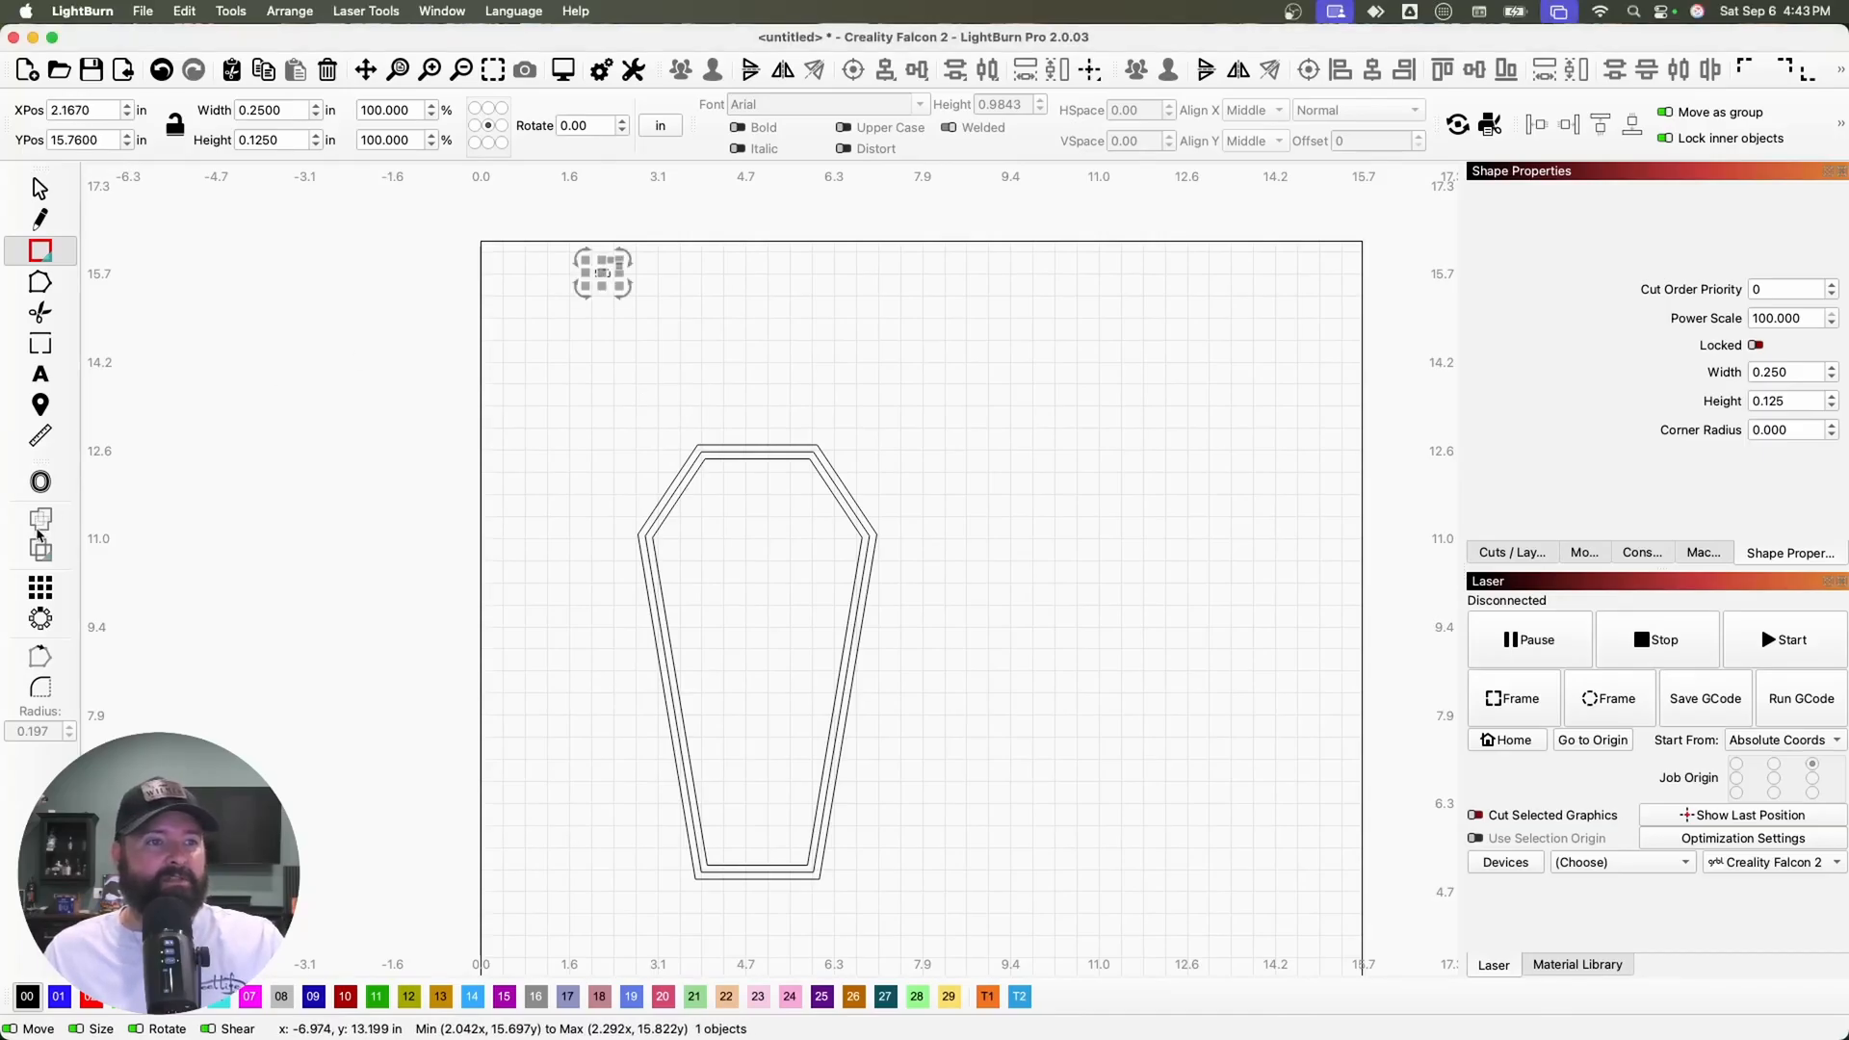
click(41, 584)
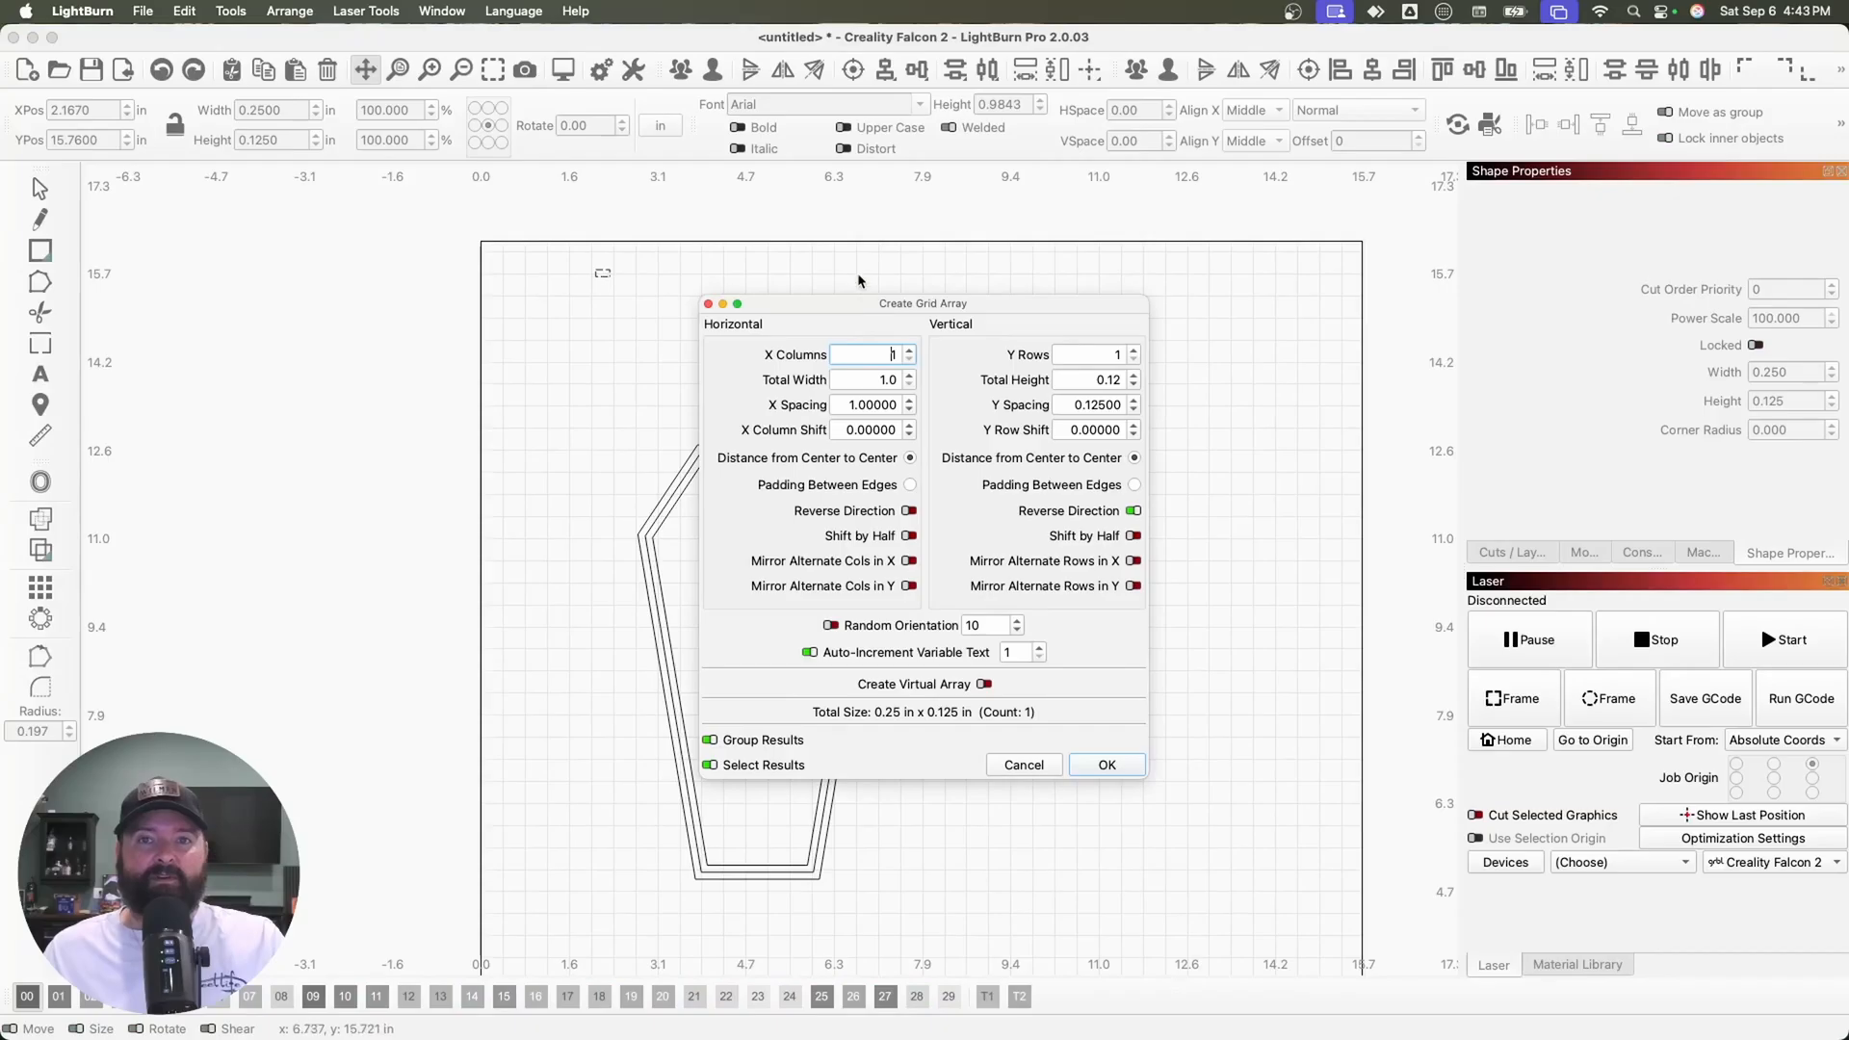
drag(844, 298, 399, 411)
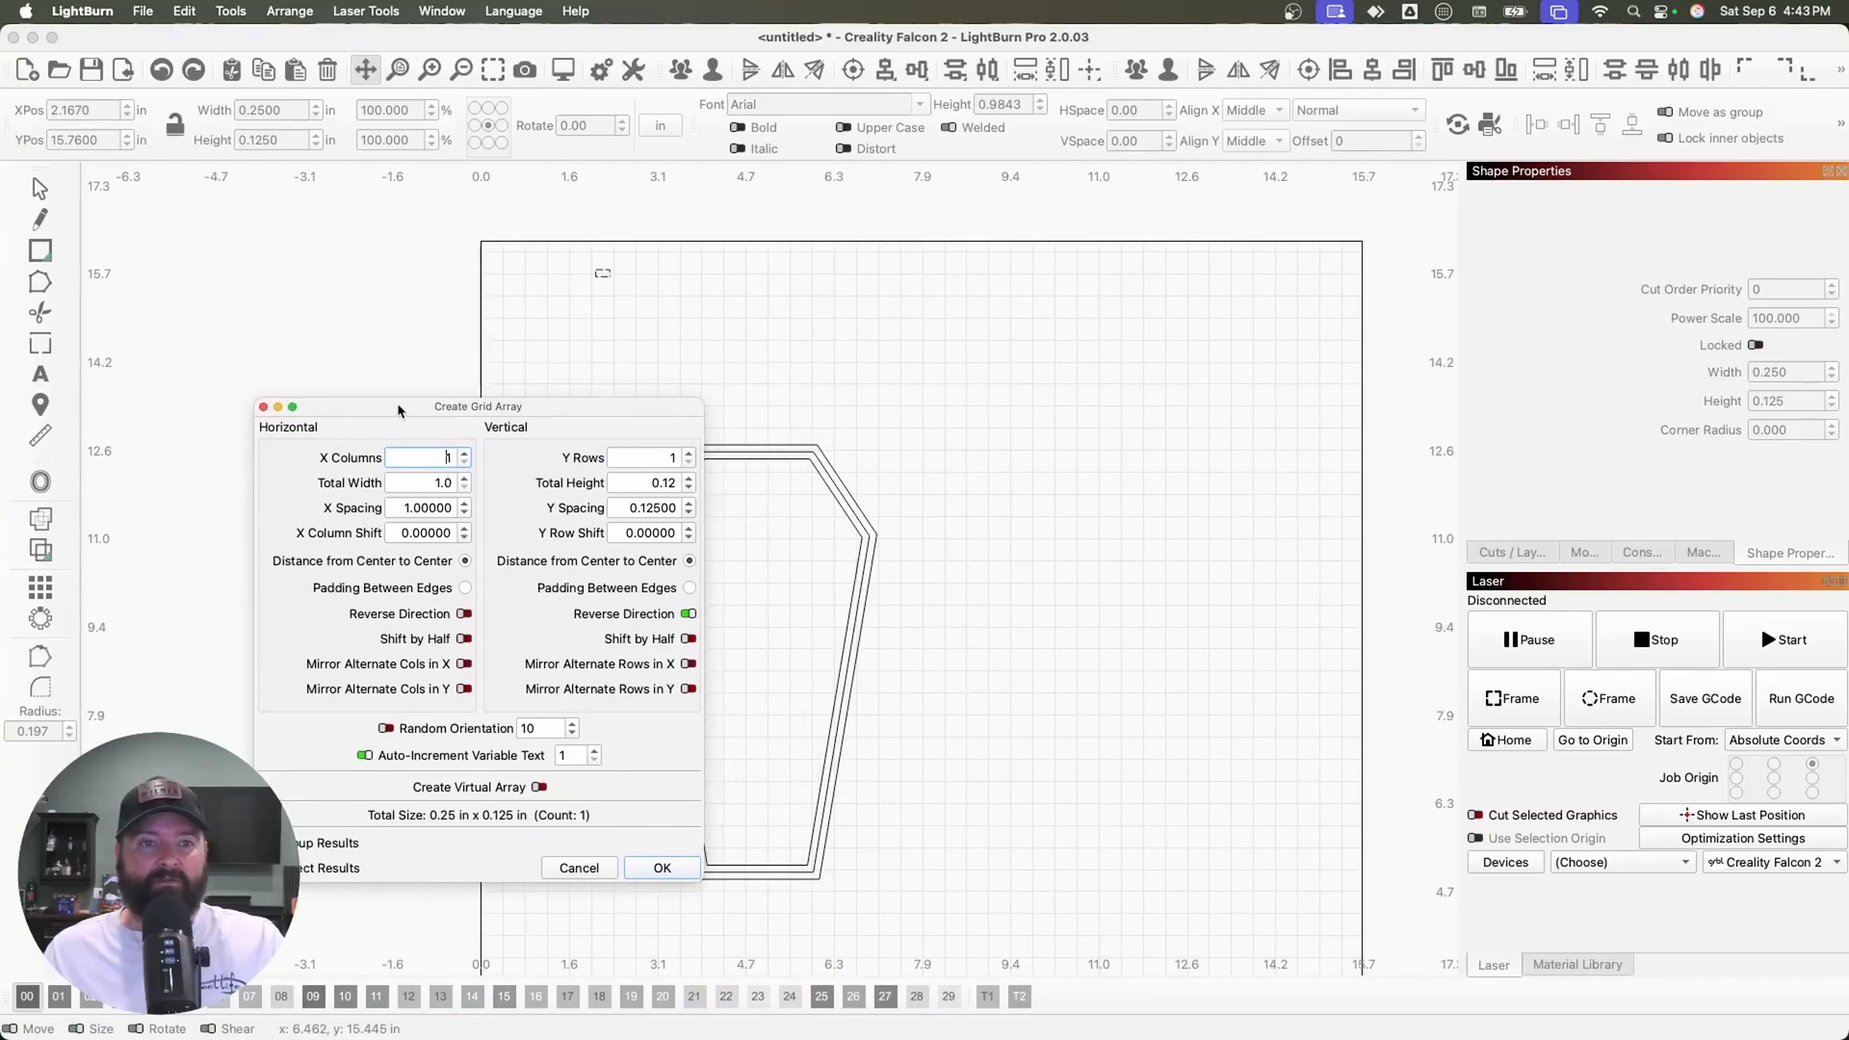
click(463, 459)
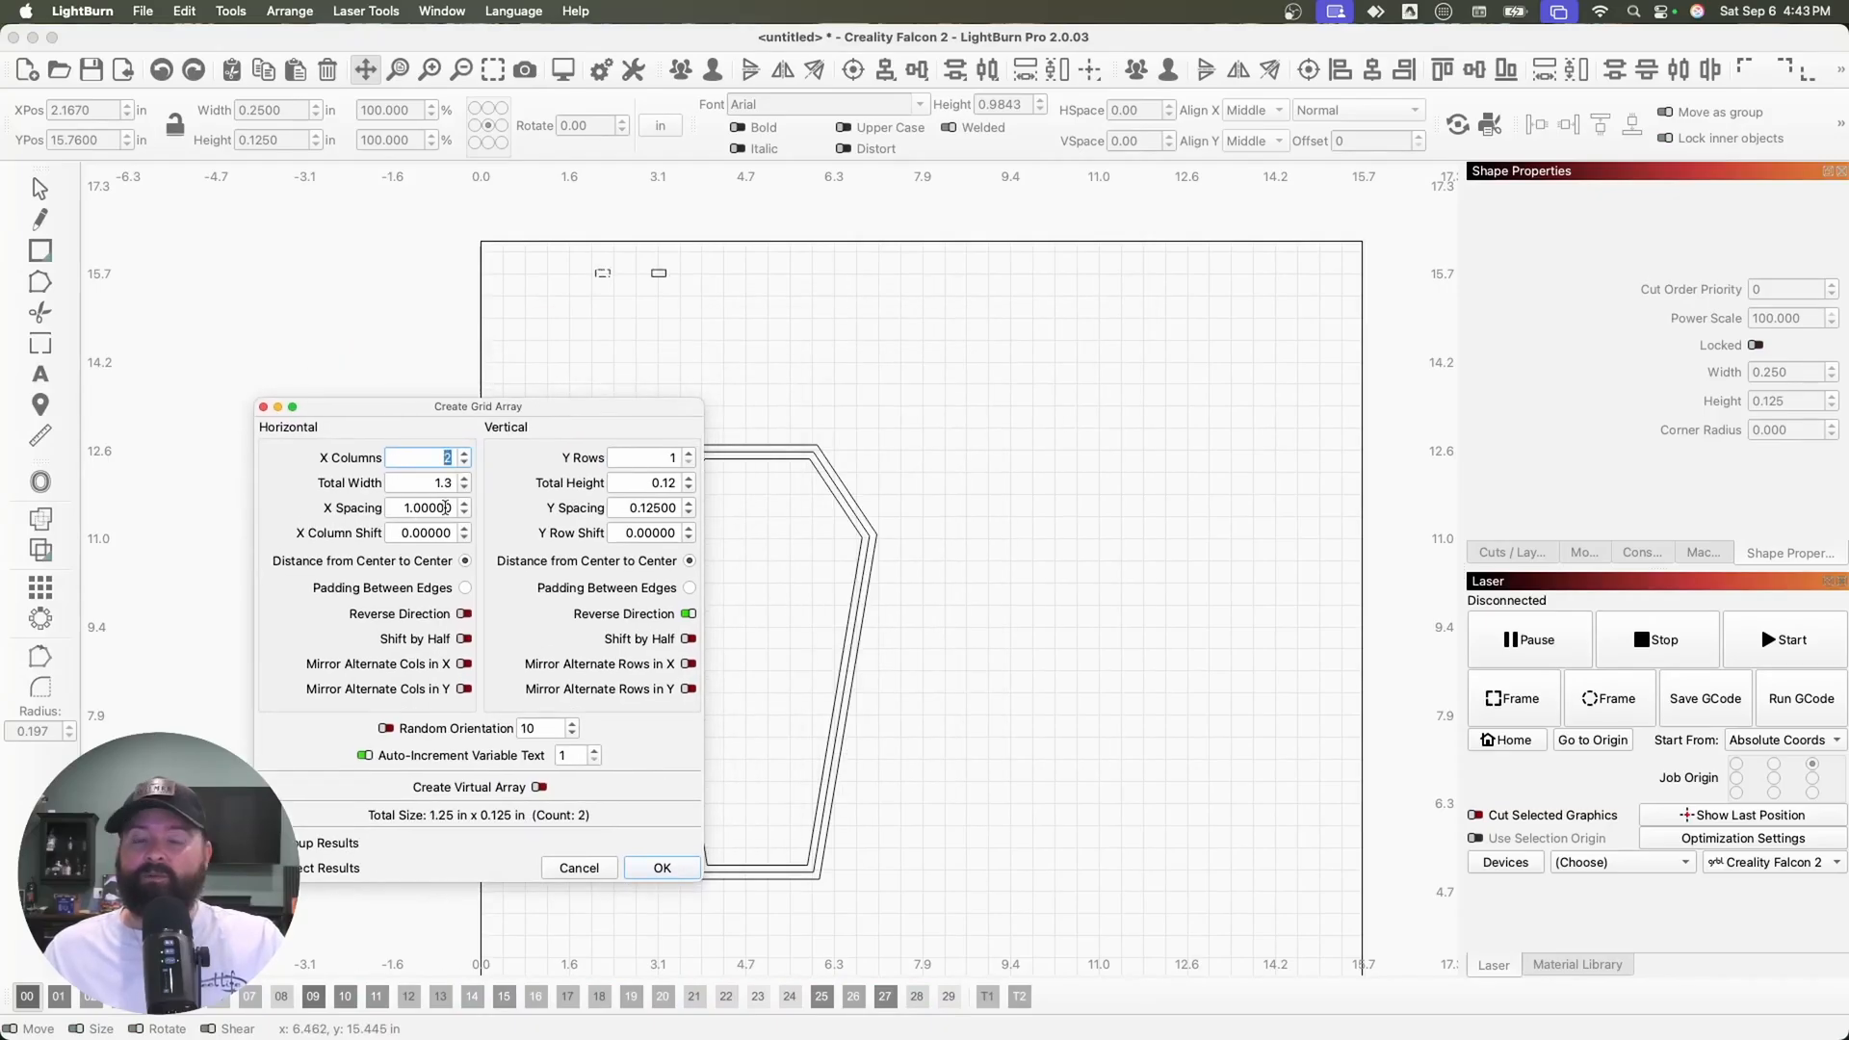
click(662, 868)
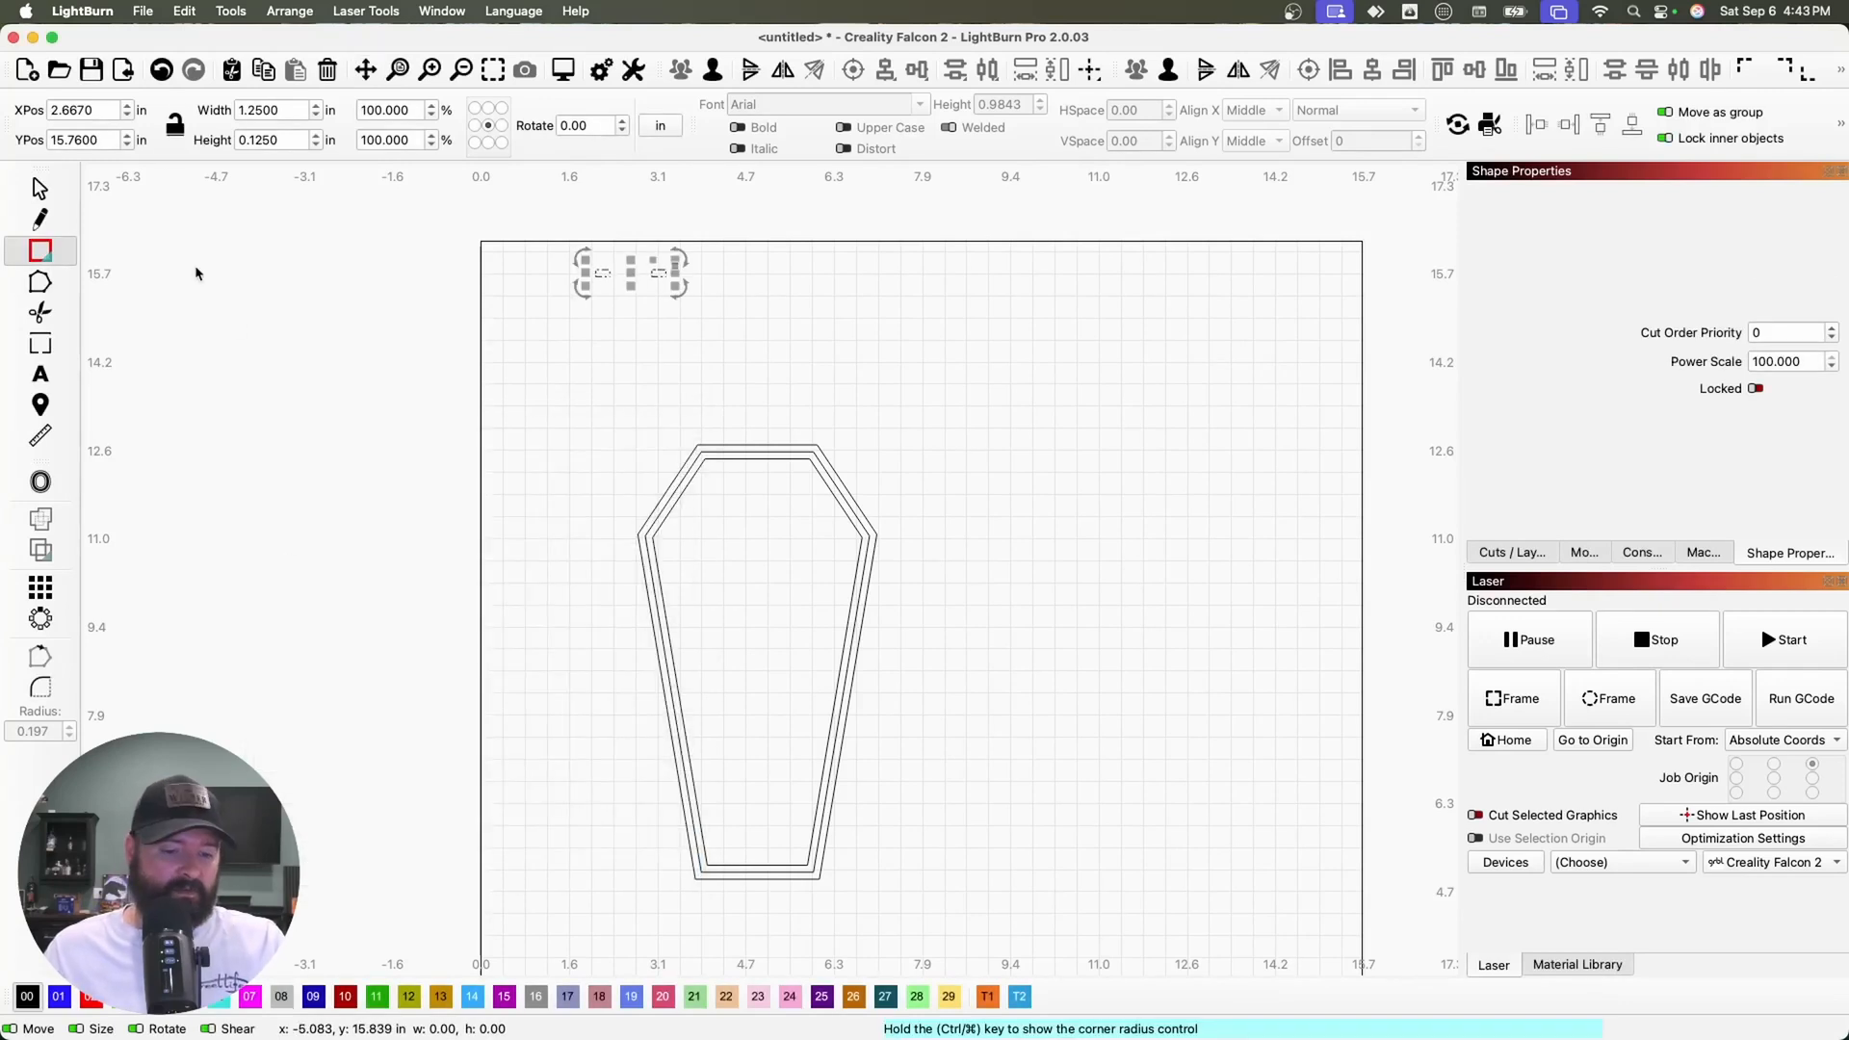
Duplicate the rectangle pair just below the original, ungroup the copy and reduce it to a single rectangle under the first one
key(super+d)
drag(634, 274, 635, 299)
click(723, 290)
click(664, 302)
click(713, 70)
click(690, 337)
drag(660, 299, 605, 298)
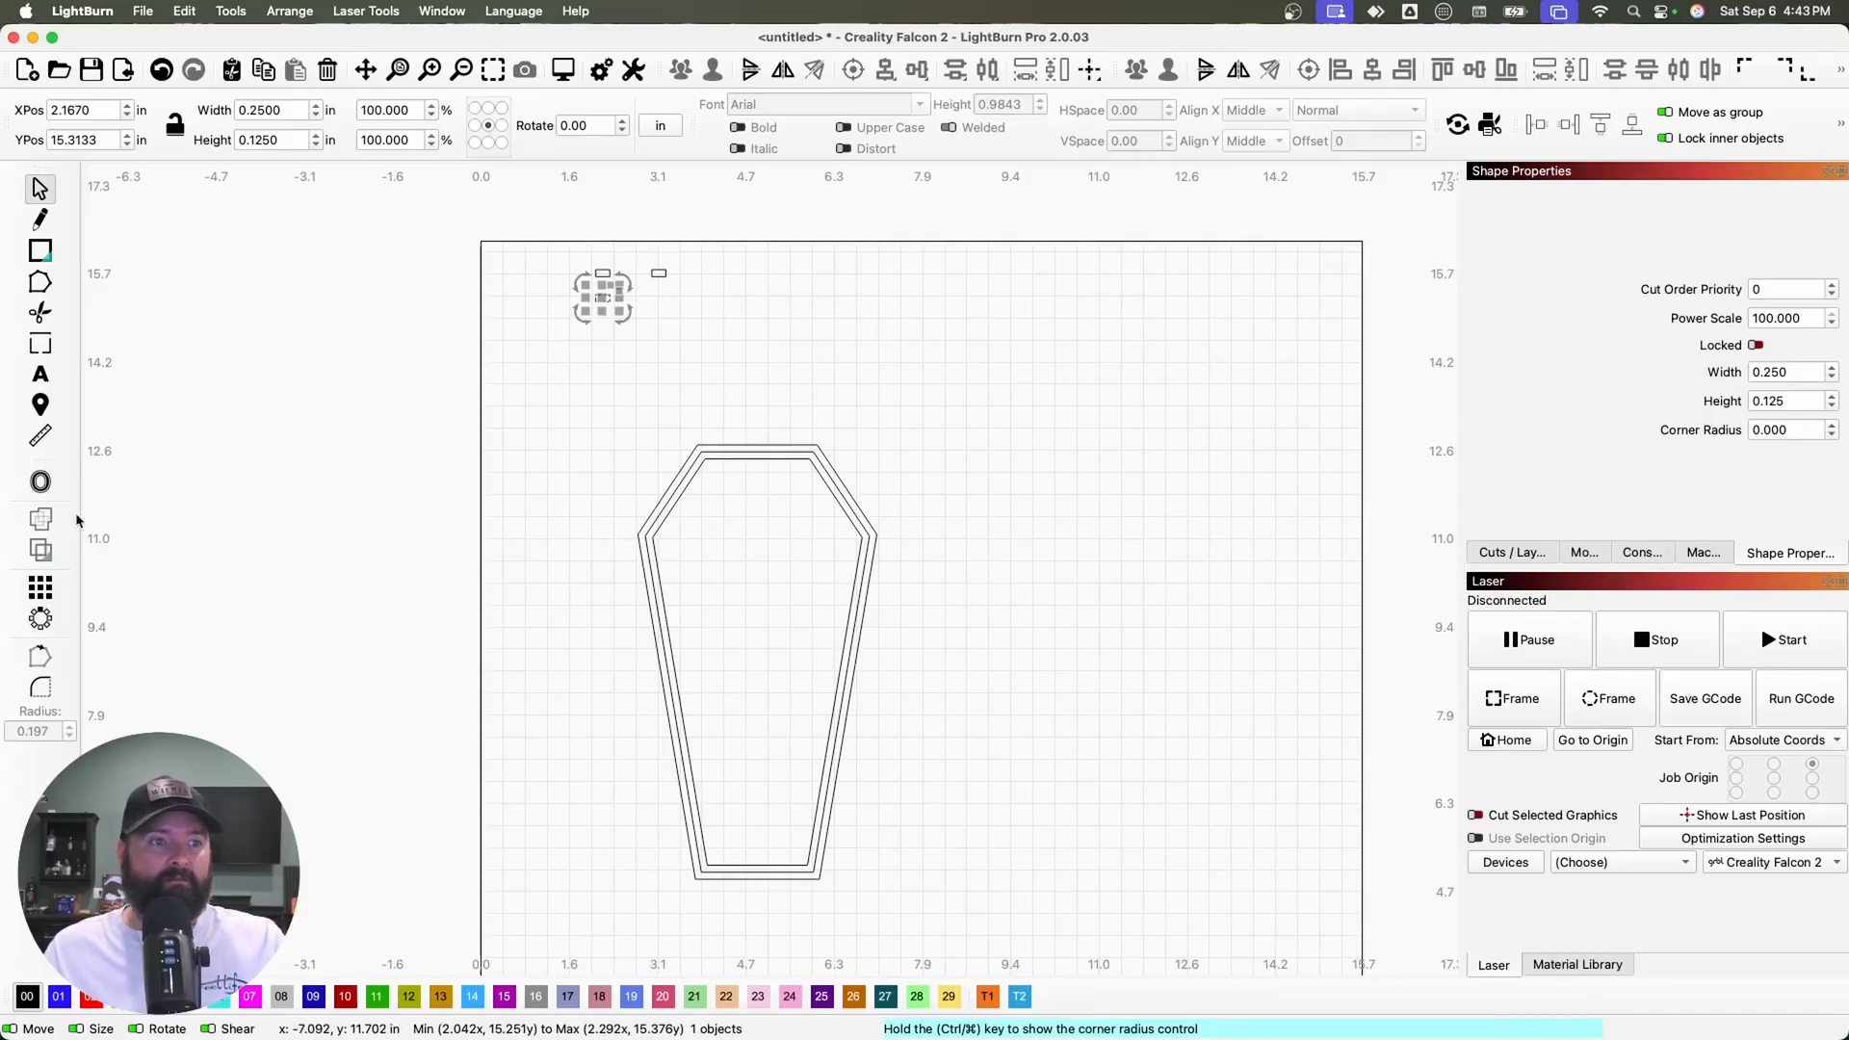
Array the lower rectangle into six columns with 1 in spacing, and assign that row to the red layer and the pair above to blue
click(46, 586)
click(910, 352)
click(910, 352)
click(910, 352)
drag(937, 305, 1102, 382)
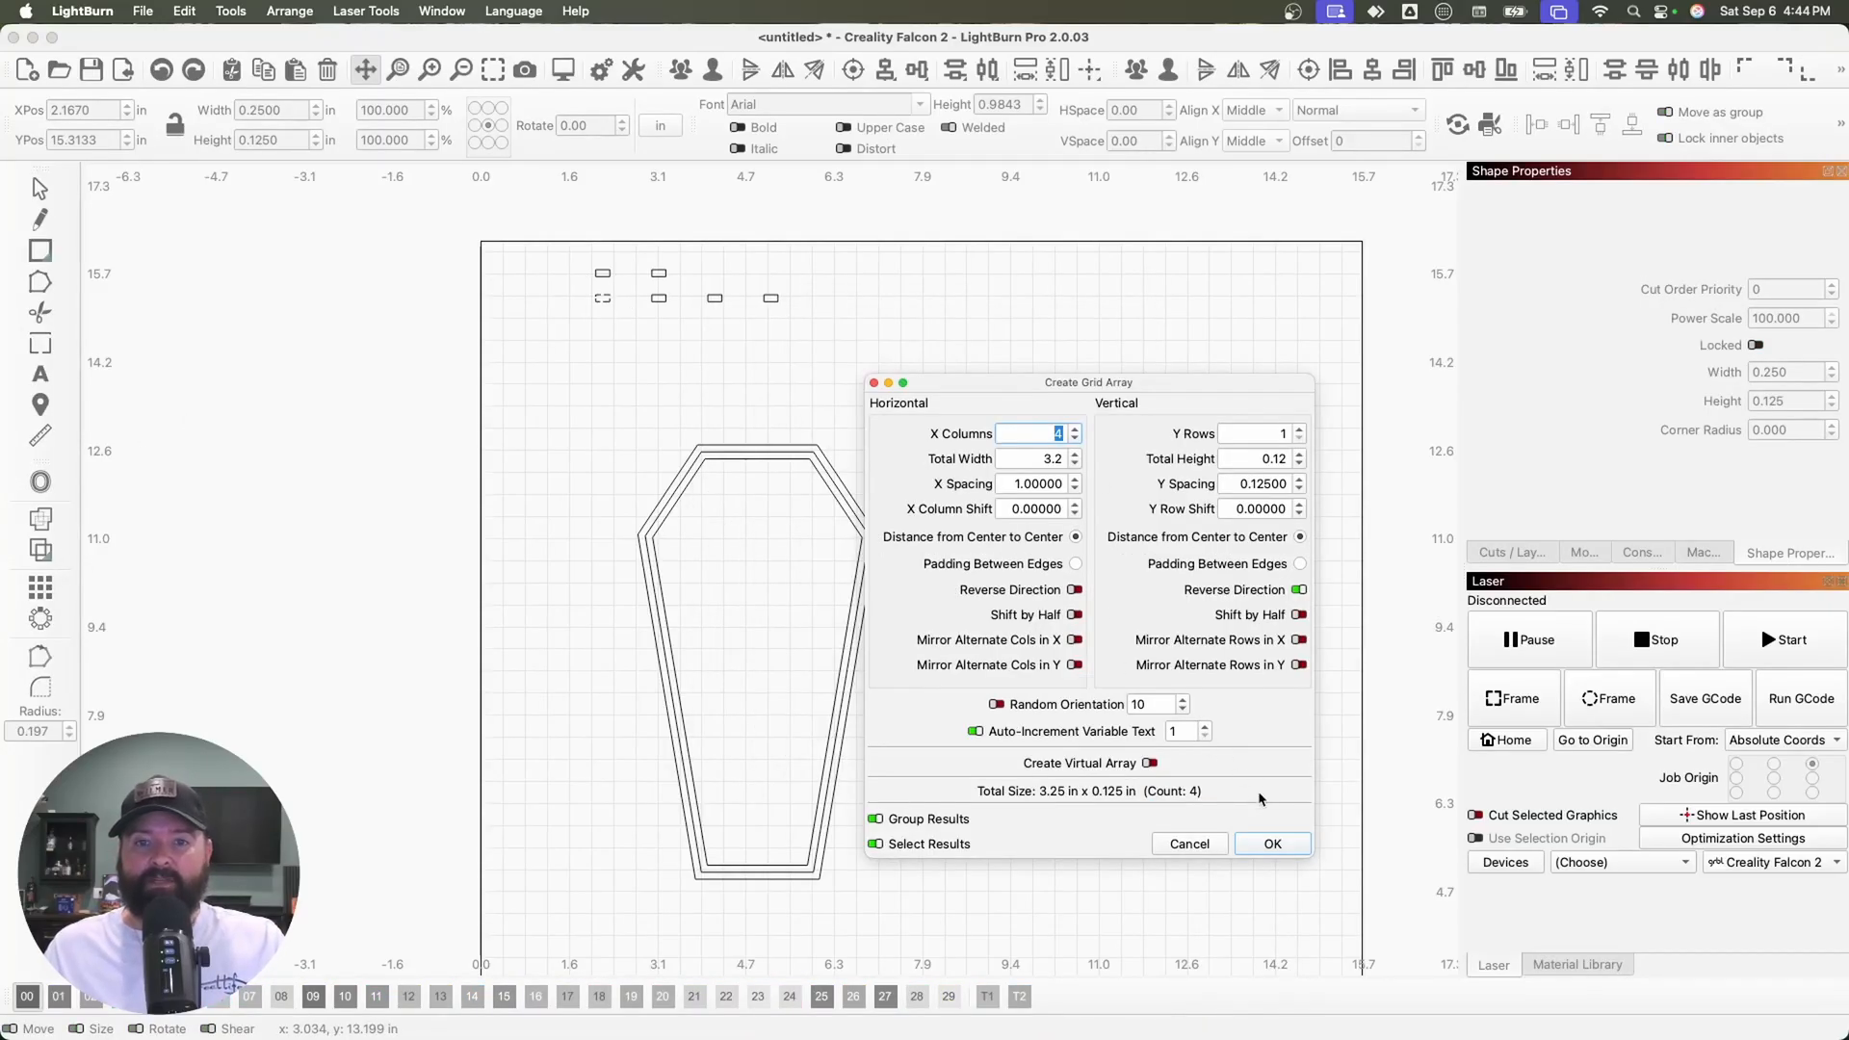
click(1076, 428)
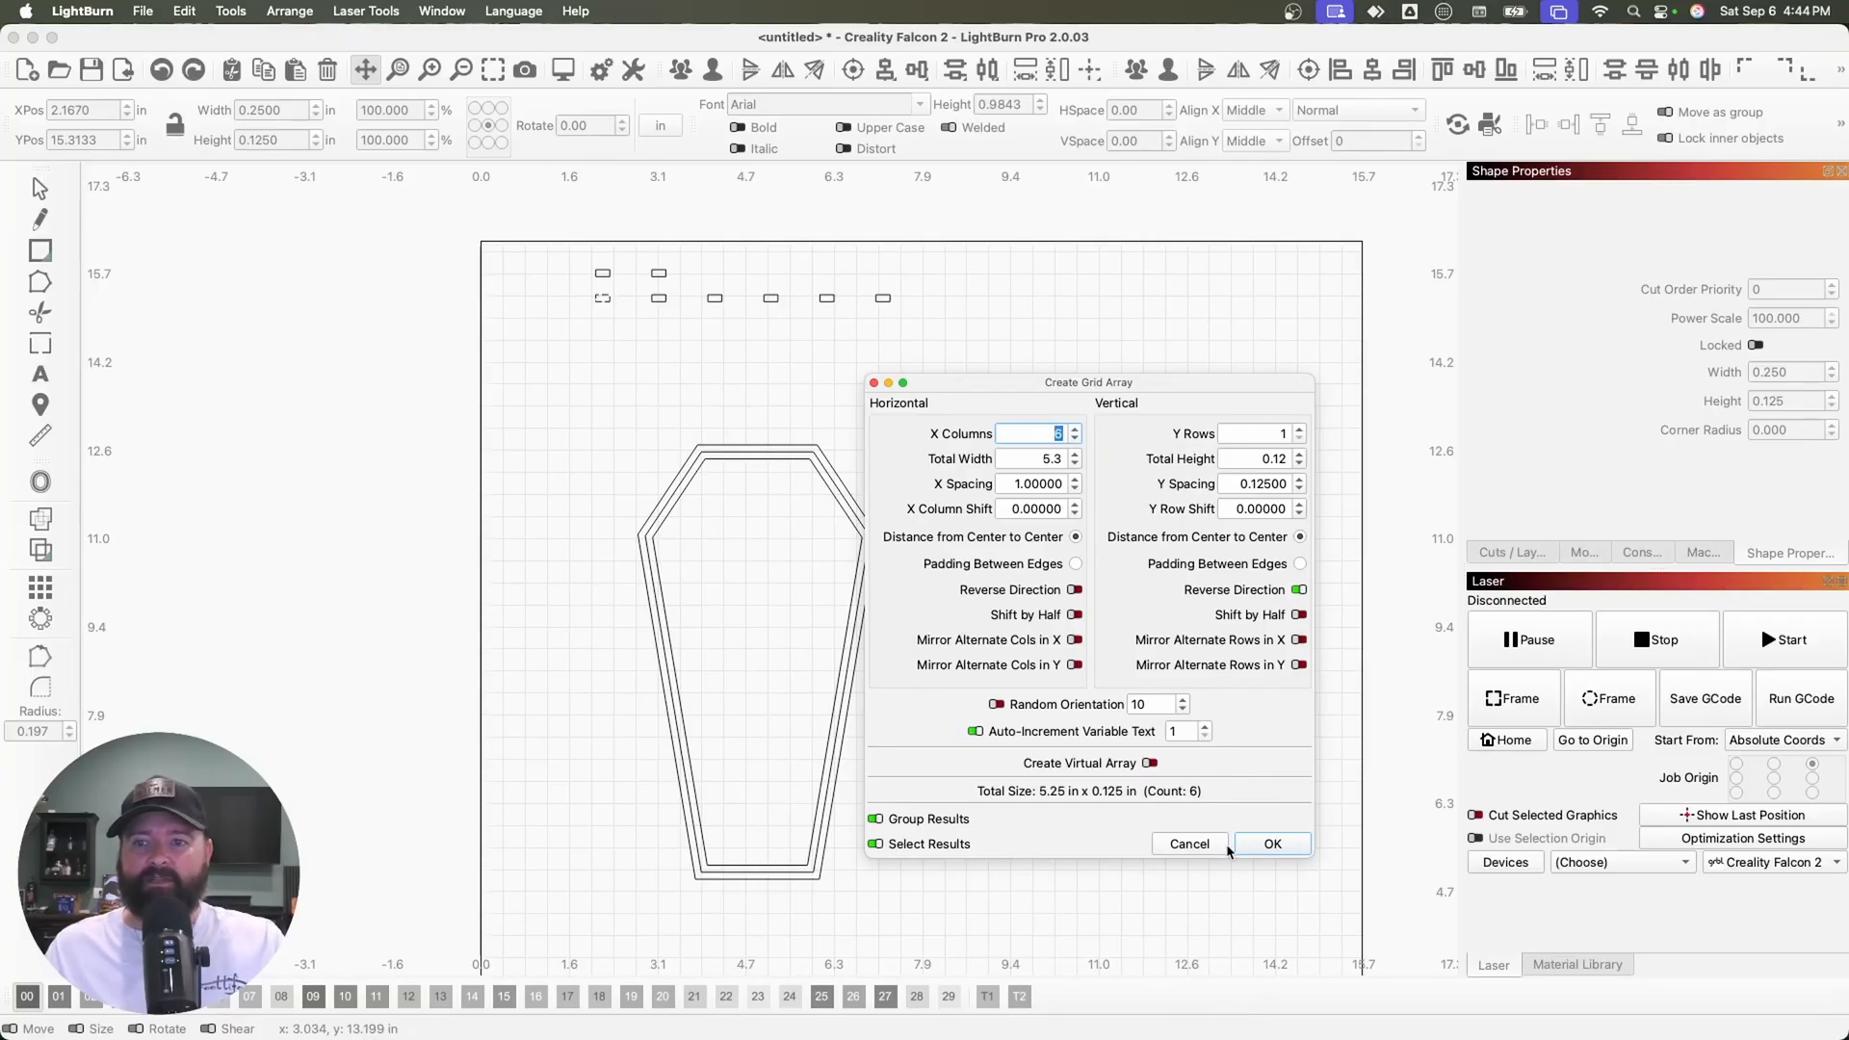
click(1271, 843)
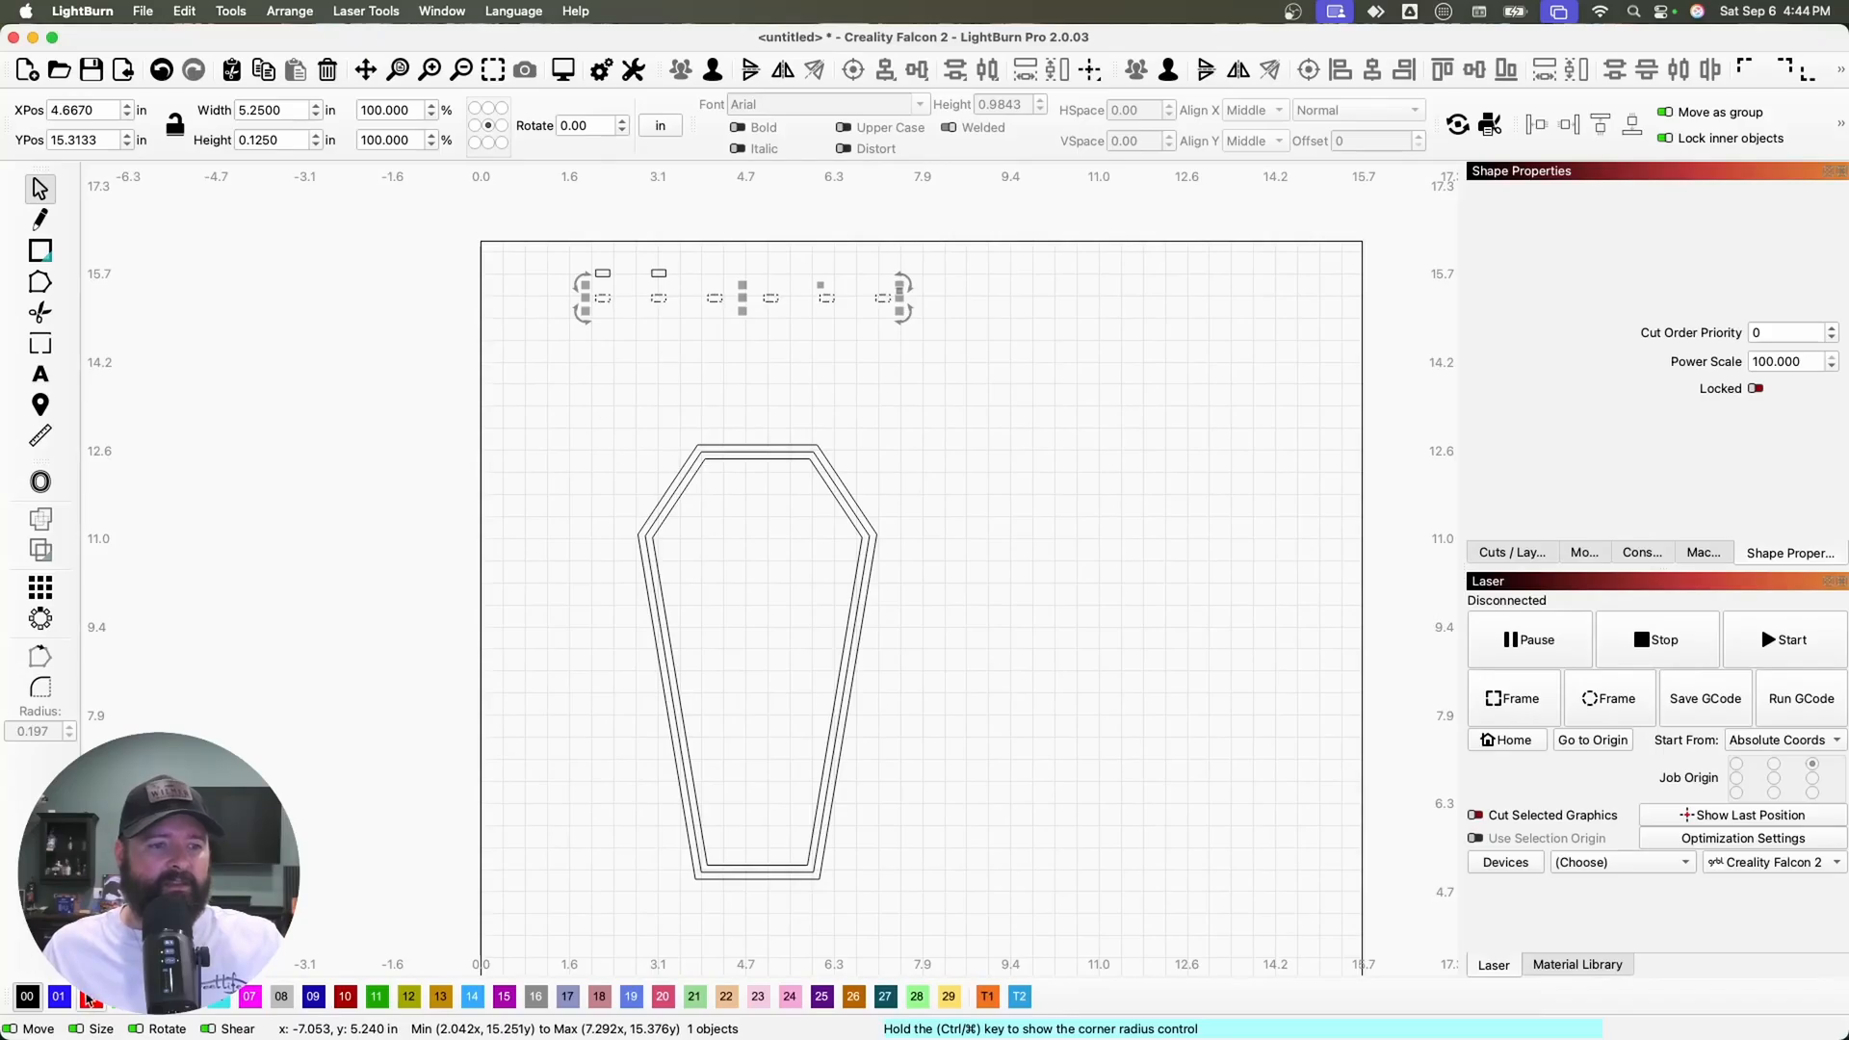
drag(693, 274, 585, 248)
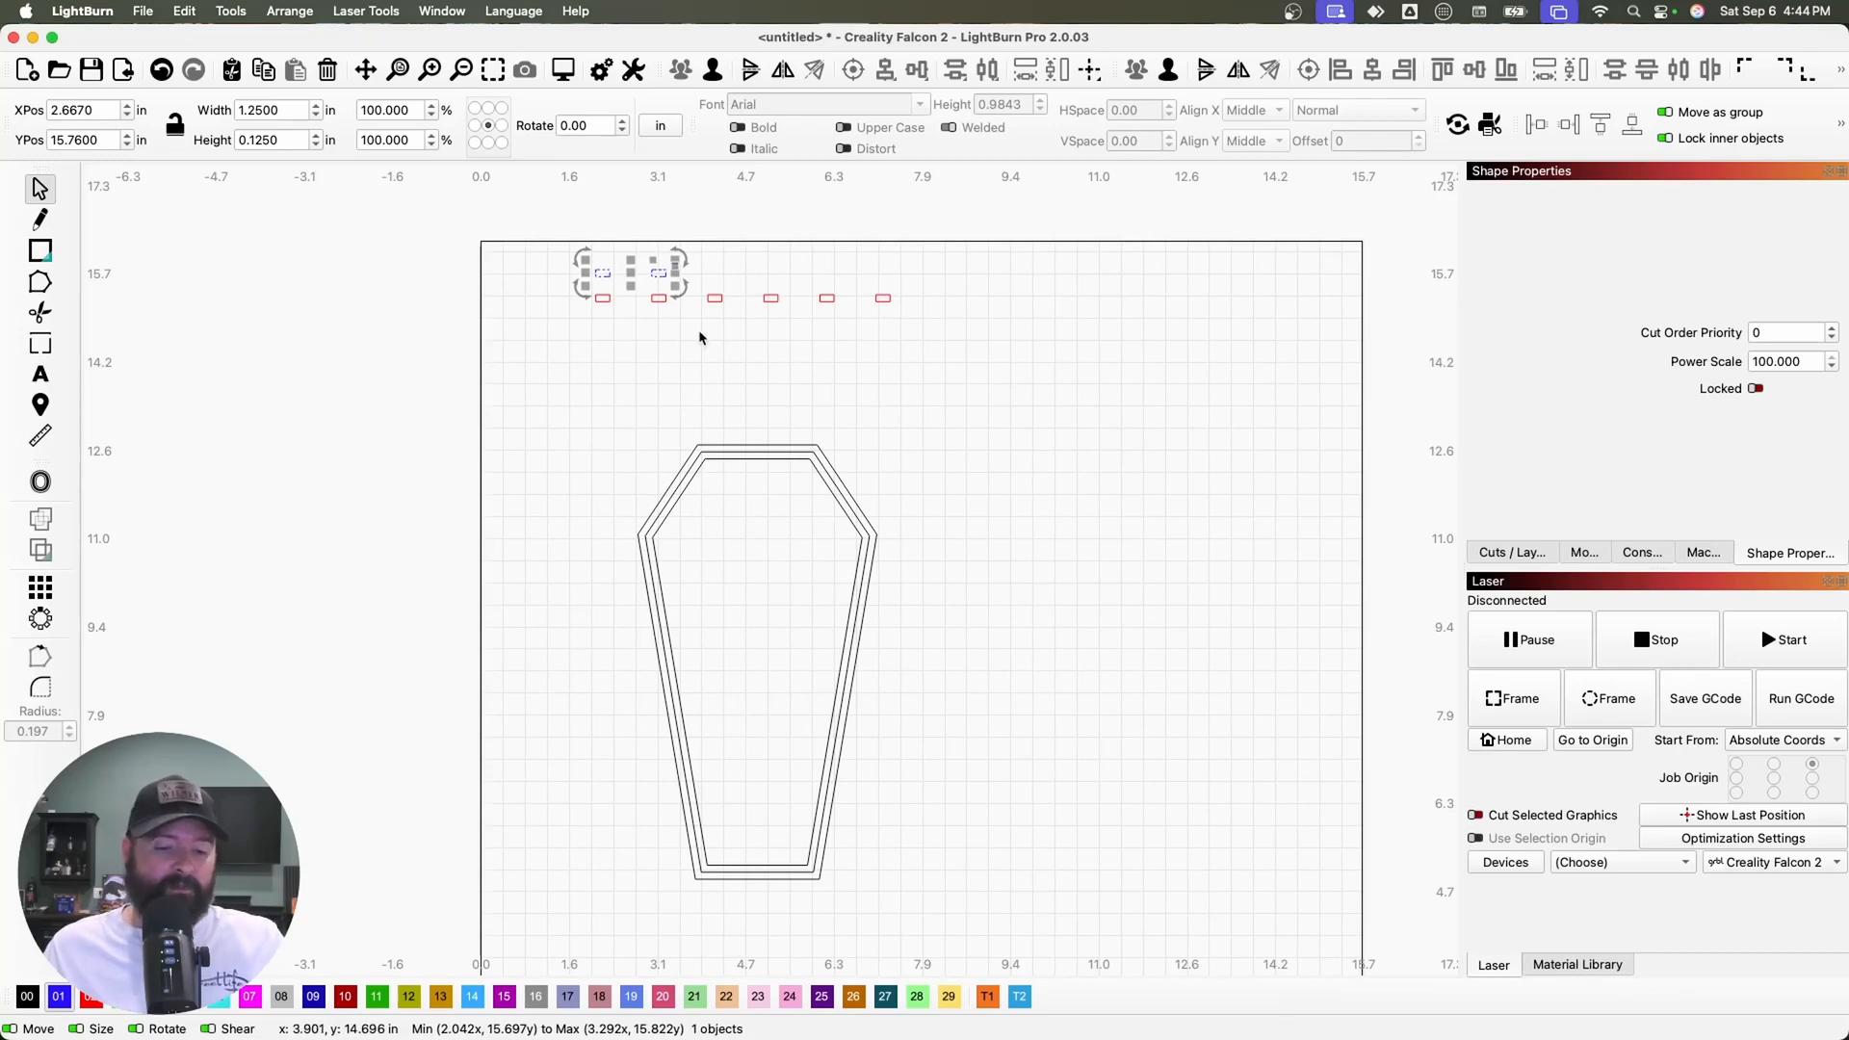
Place a copy of the blue rectangle pair on the coffin's upper-left slanted edge and rotate it to fit between the outer and middle outlines
drag(633, 271, 675, 495)
scroll(675, 496, up, 3)
scroll(675, 495, up, 1)
drag(667, 491, 666, 489)
drag(773, 511, 729, 435)
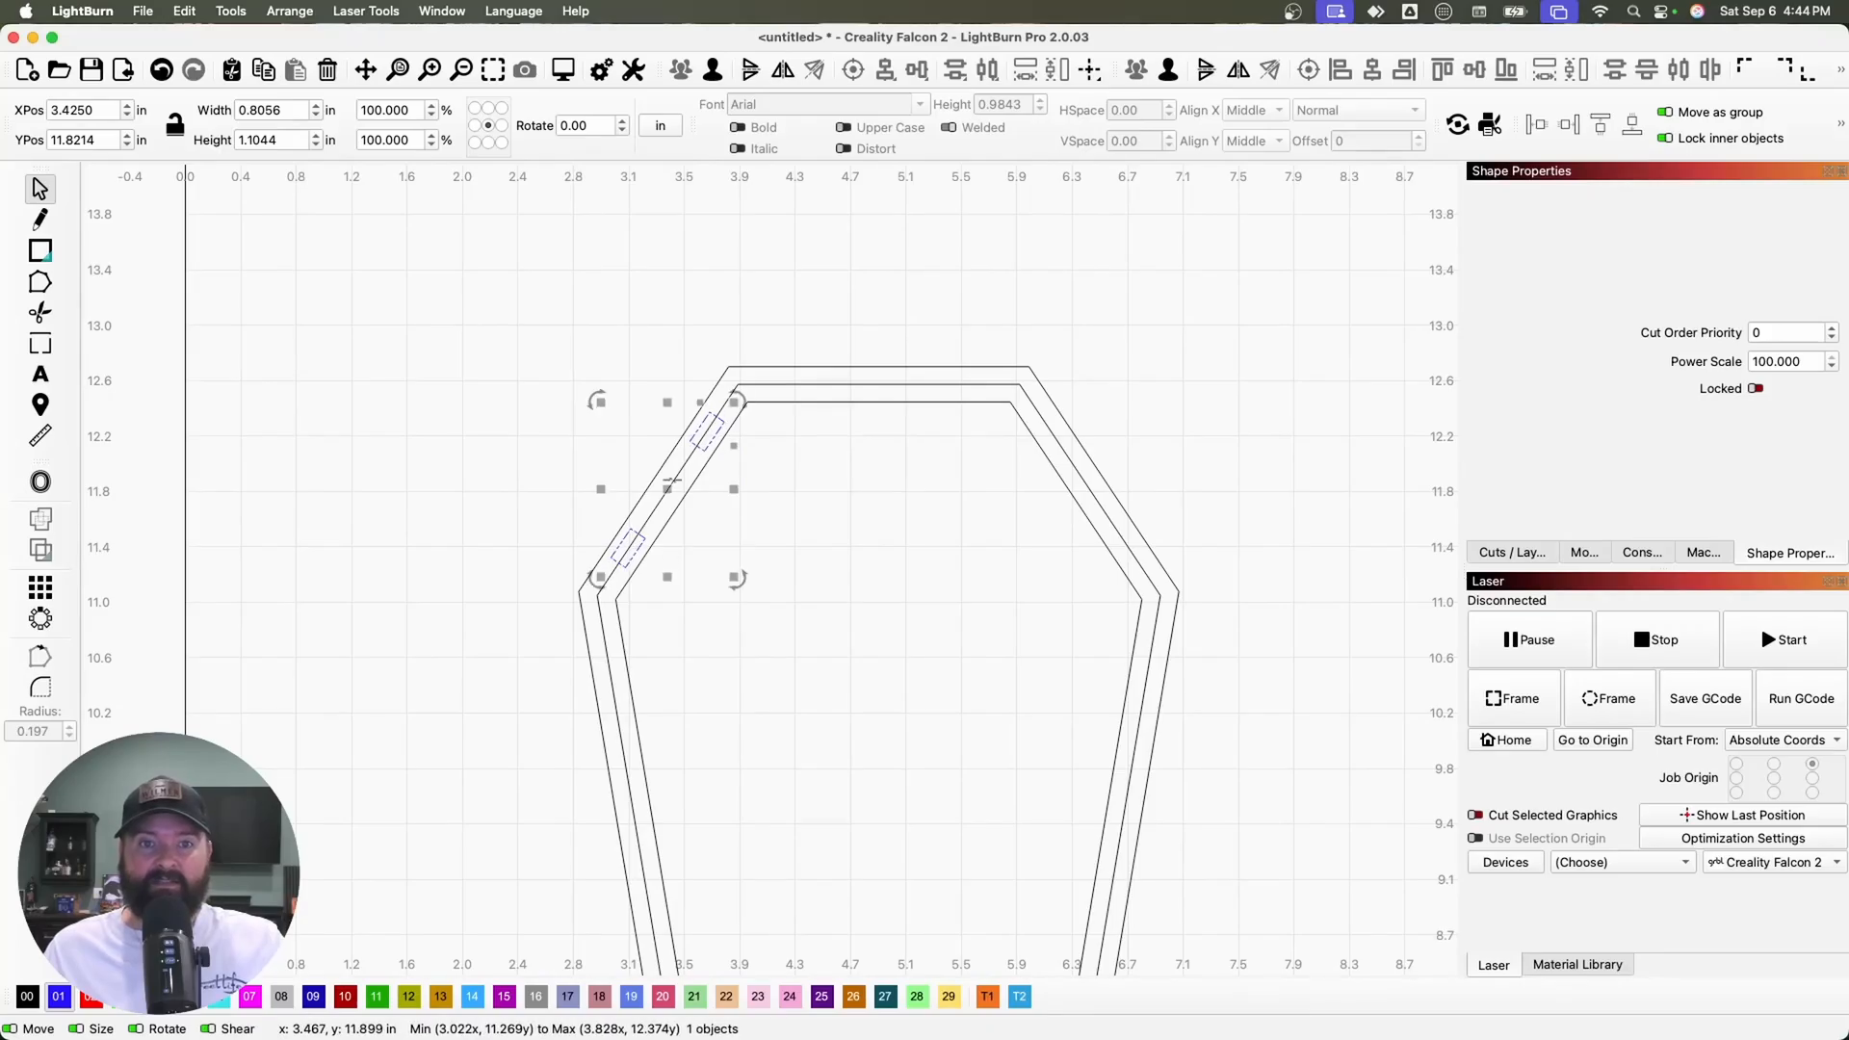
Place a mirrored copy of the rotated blue pair on the coffin's upper-right slanted edge
scroll(634, 425, down, 8)
scroll(634, 425, up, 3)
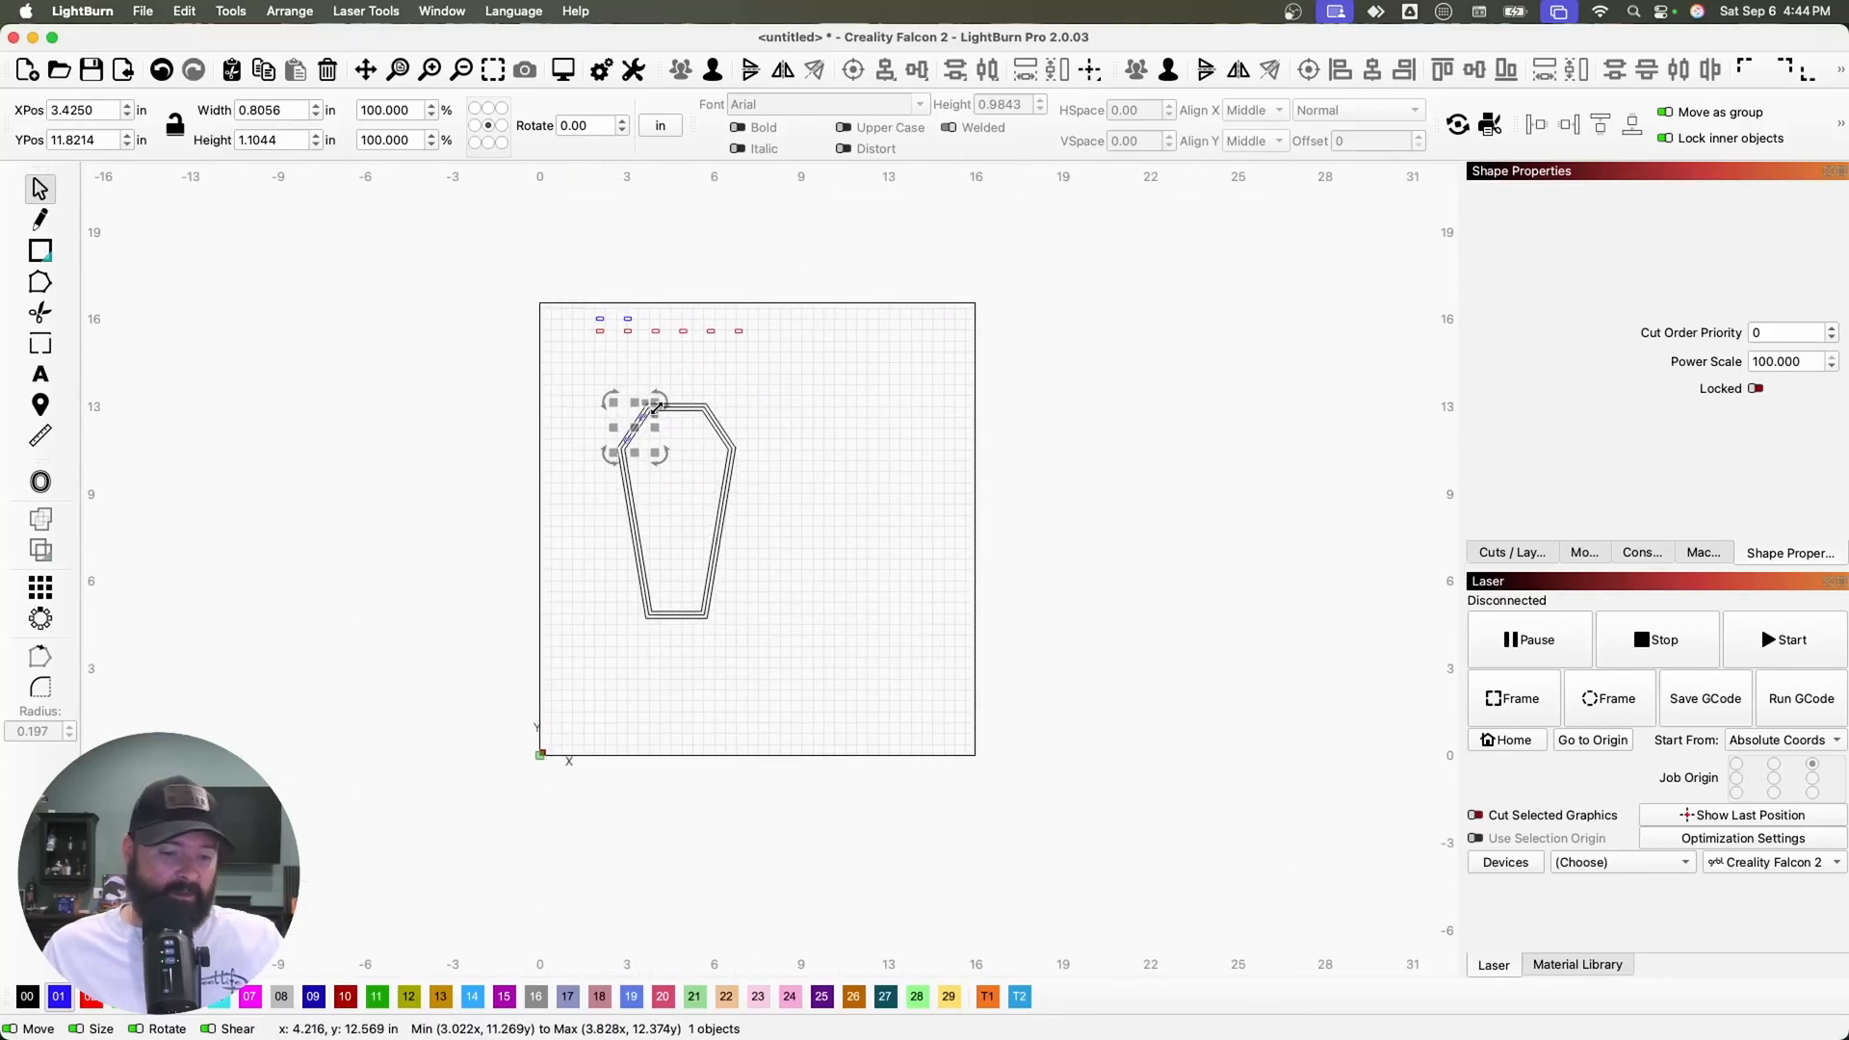
scroll(680, 374, up, 3)
drag(572, 494, 816, 475)
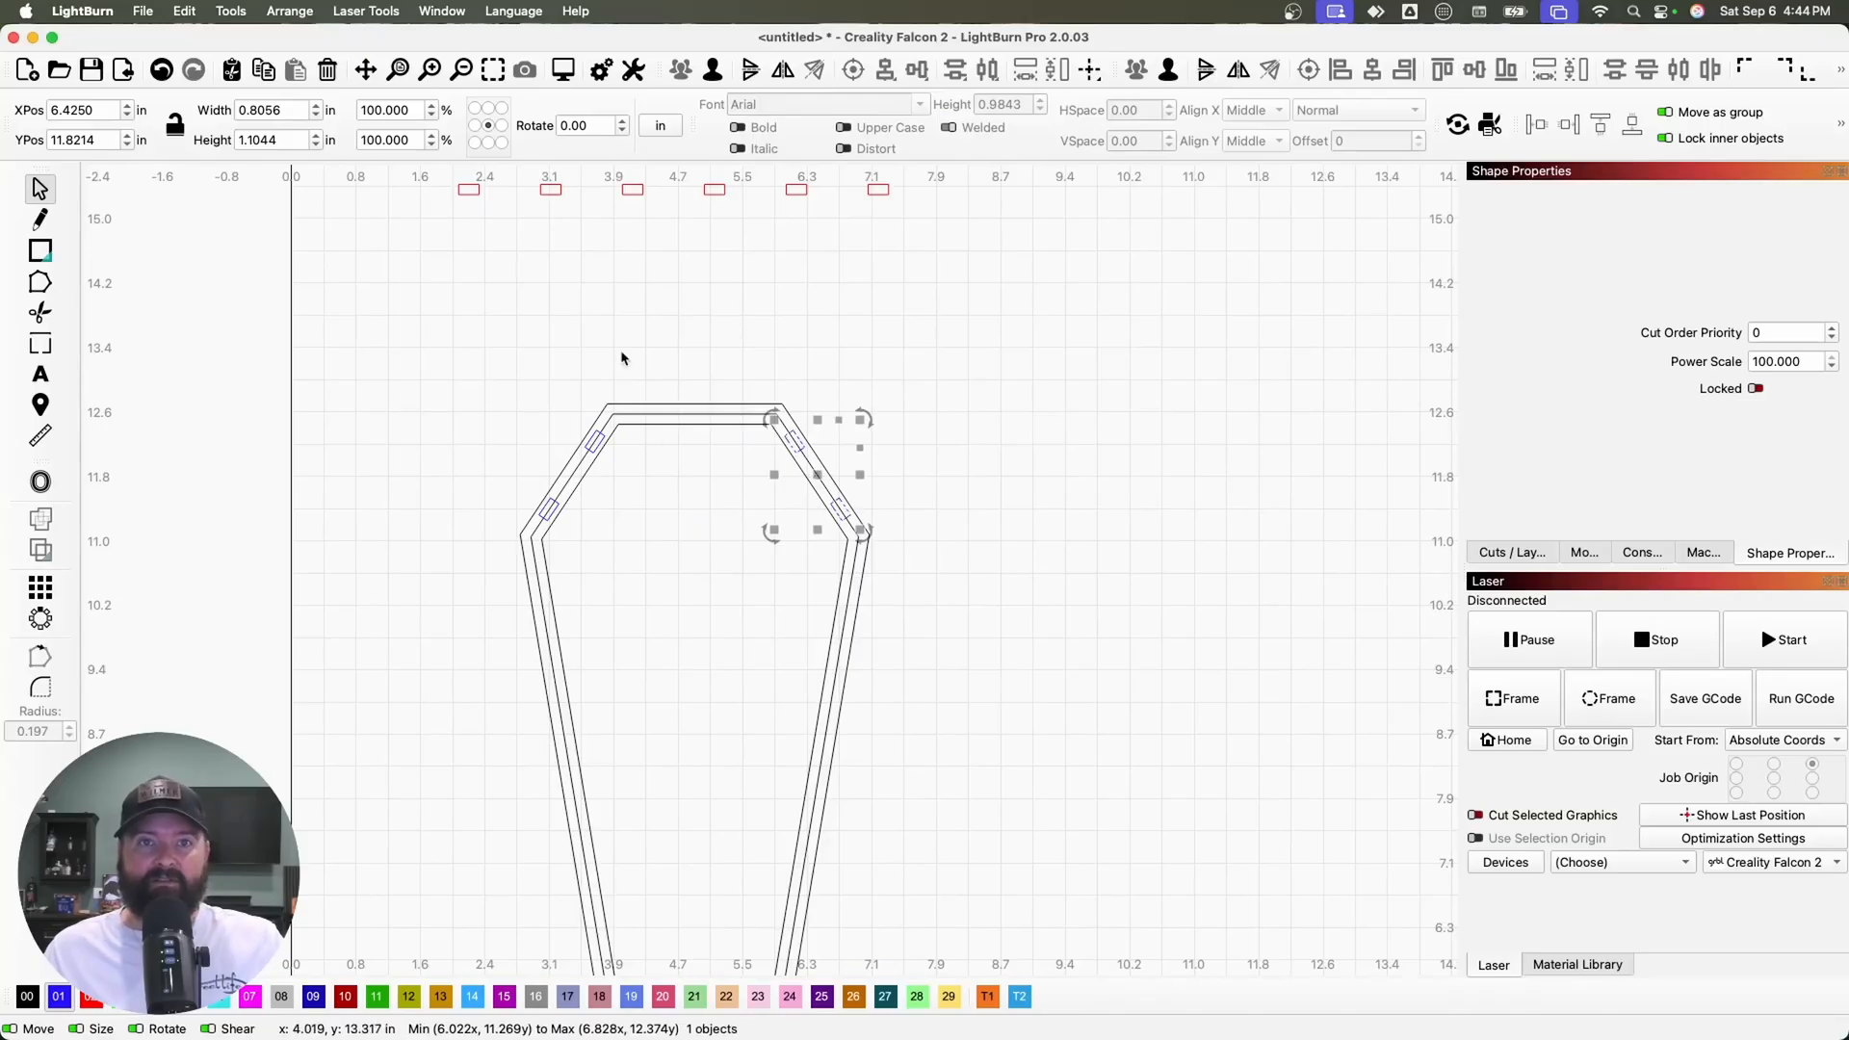
Place a horizontal copy of the blue rectangle pair on the coffin's top edge
scroll(623, 233, down, 5)
click(594, 199)
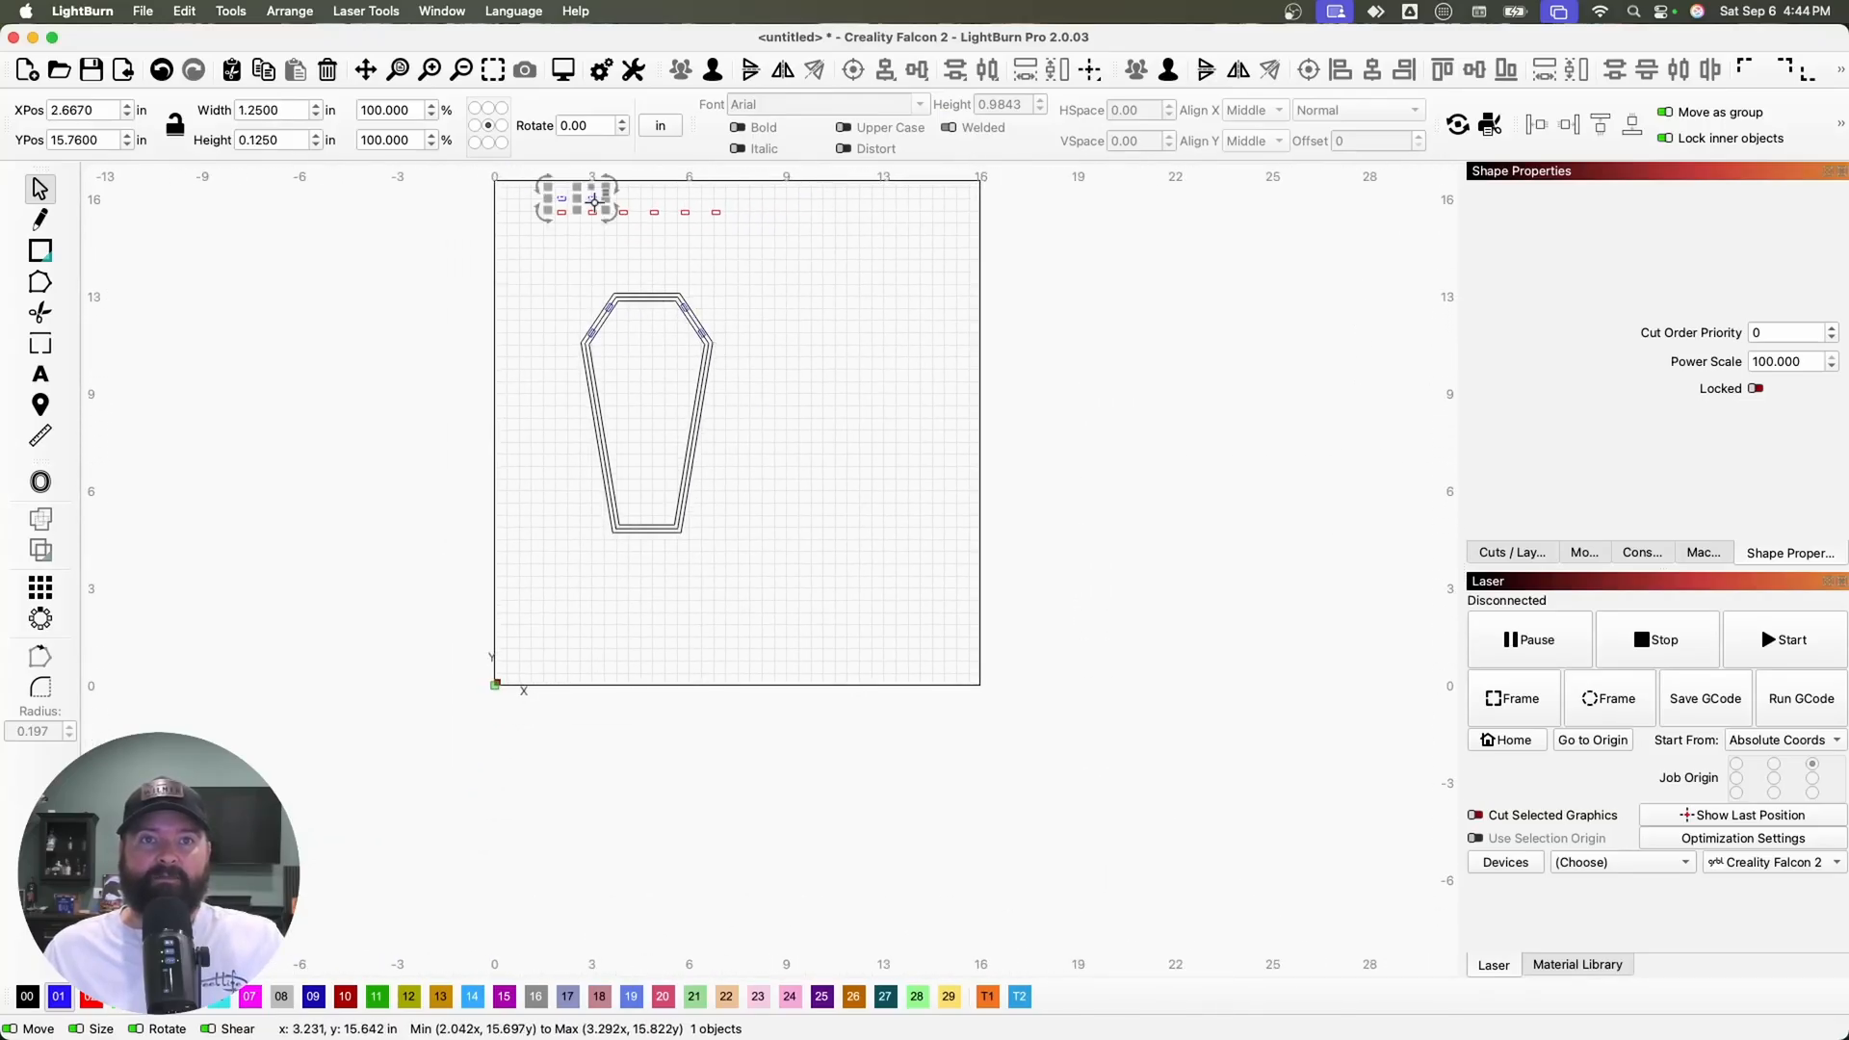
drag(579, 200, 642, 303)
Place a horizontal copy of the blue rectangle pair on the coffin's bottom edge, between the outer and middle outlines
click(597, 198)
key(super+d)
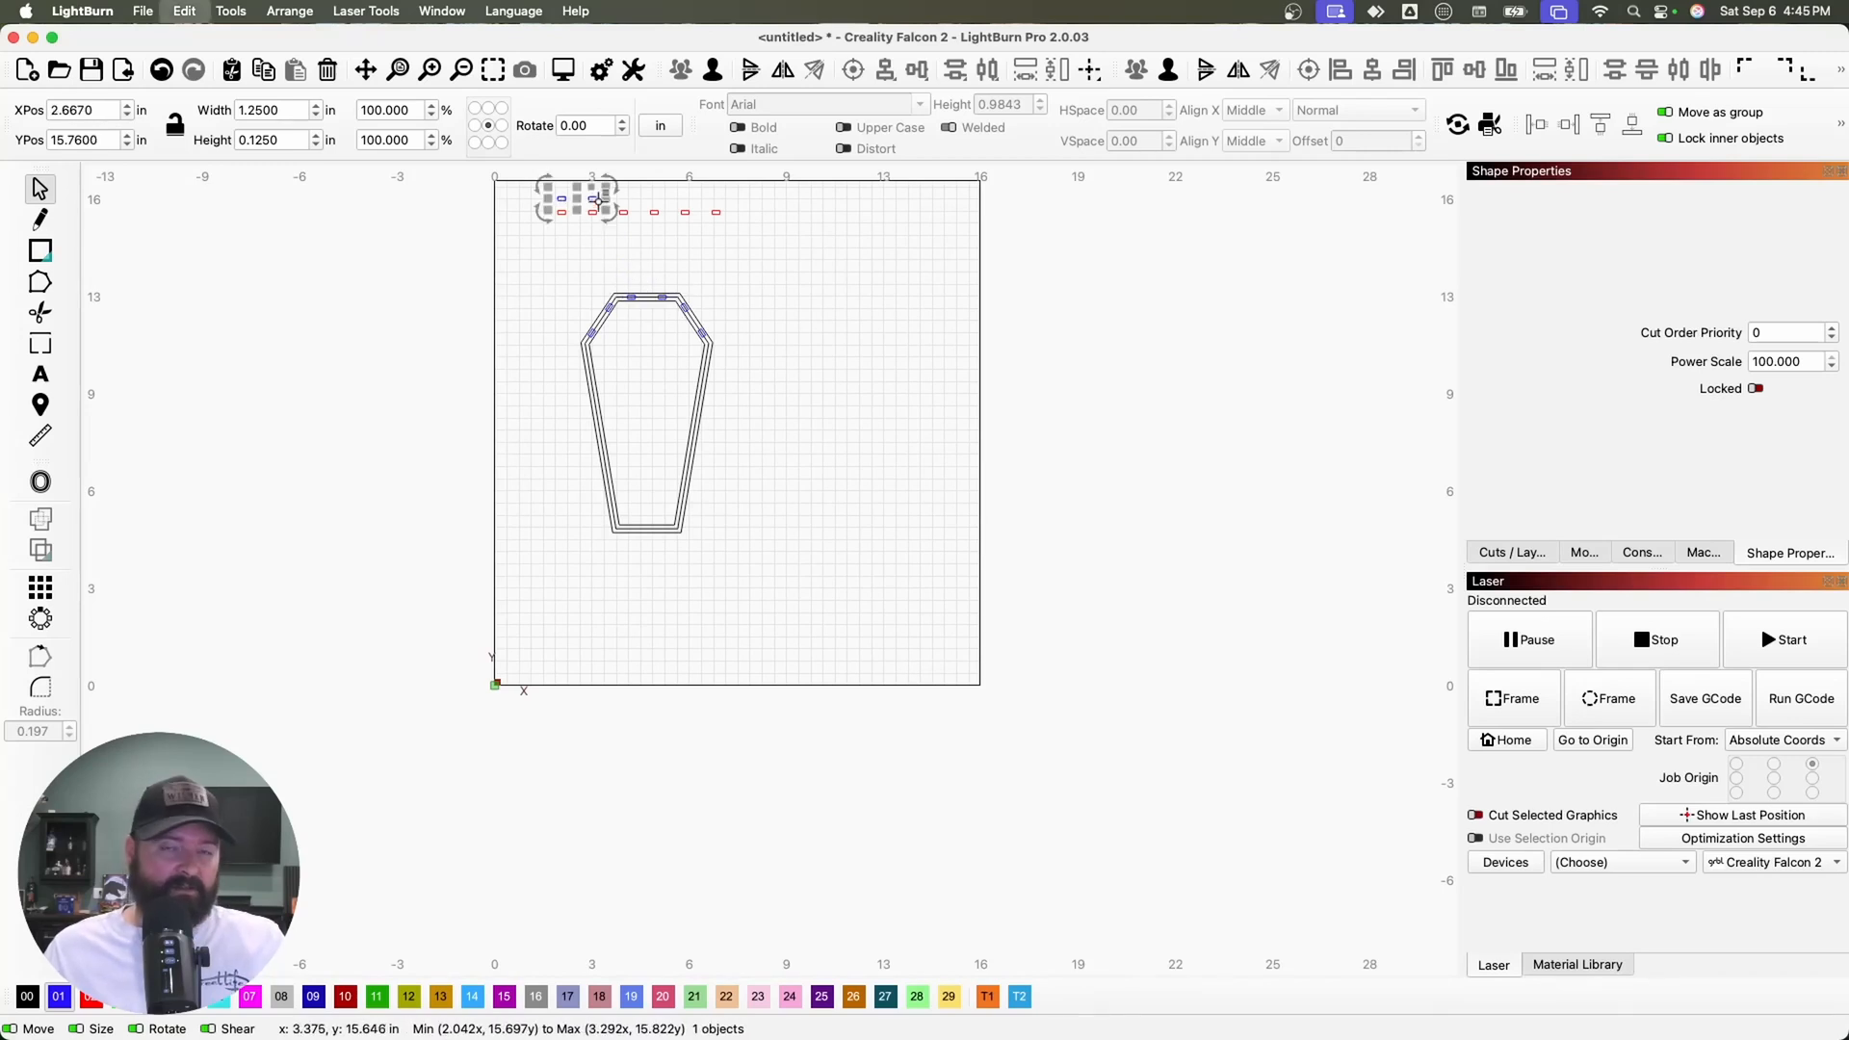
drag(577, 198, 647, 529)
scroll(645, 527, up, 5)
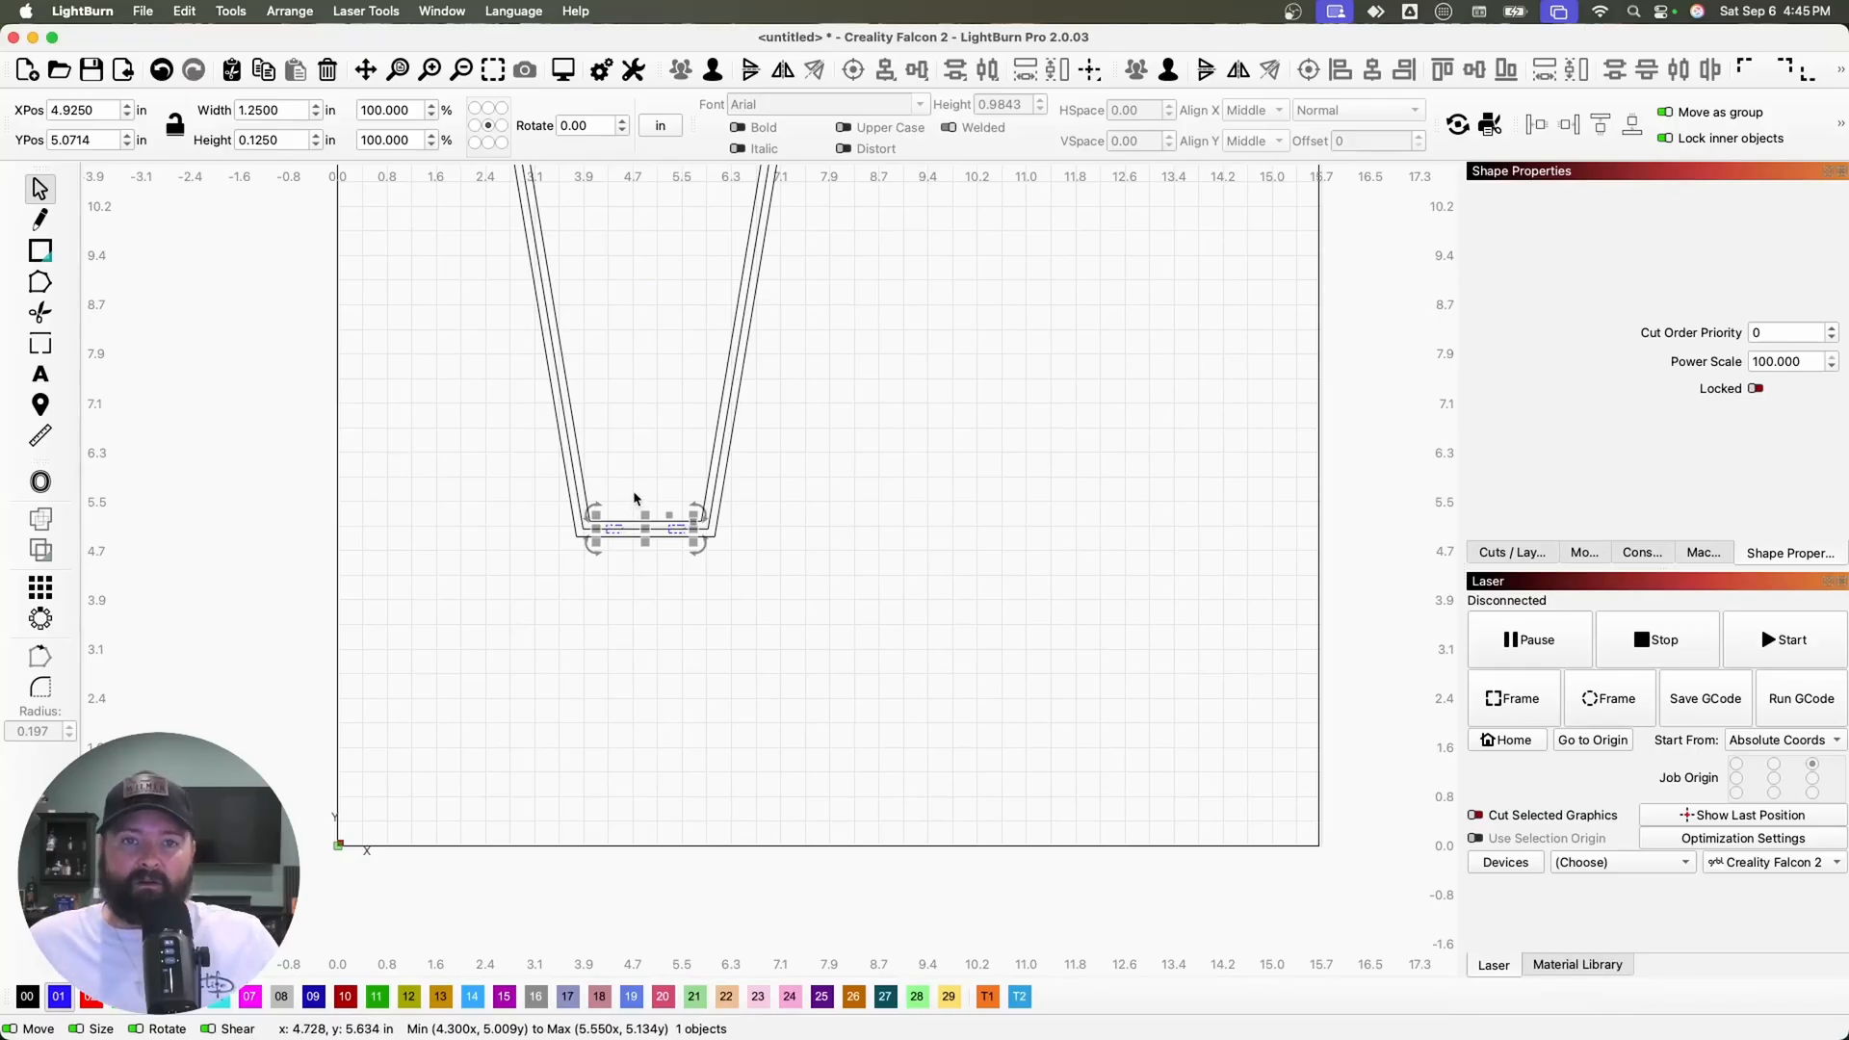
scroll(633, 498, down, 5)
scroll(631, 304, up, 3)
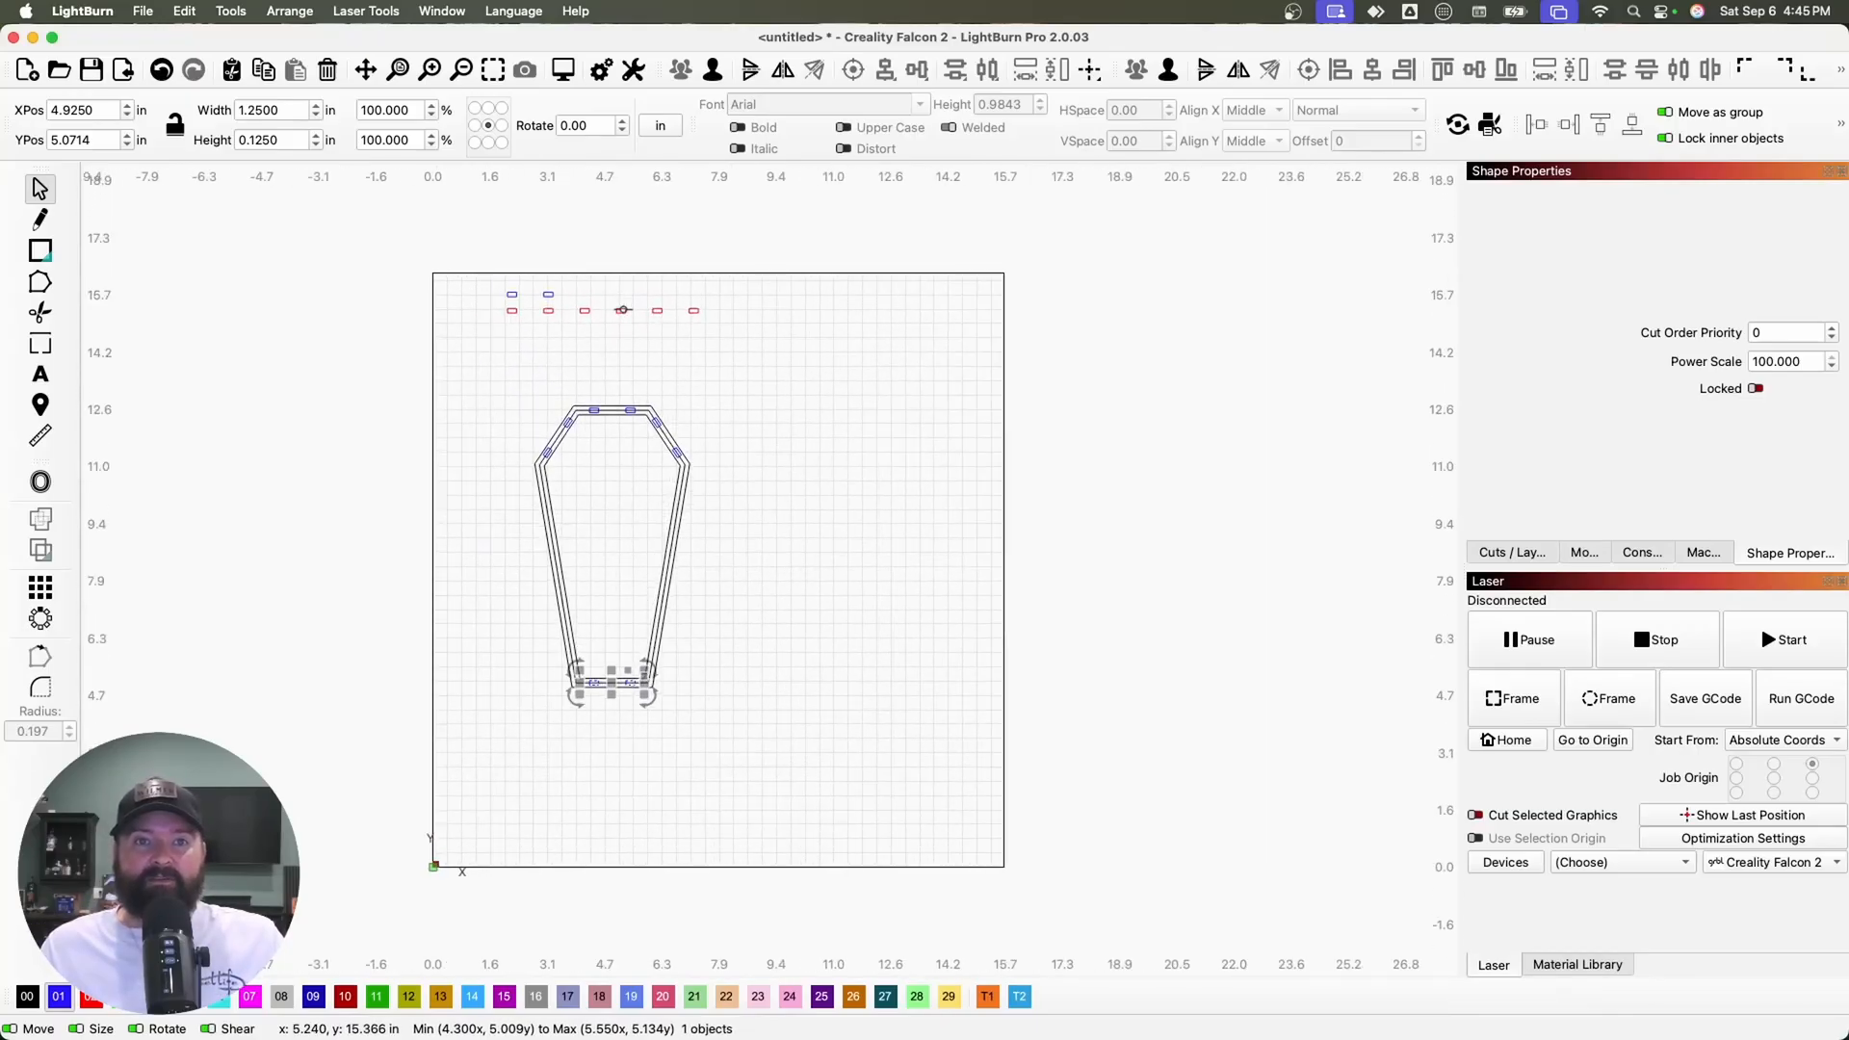
Place a copy of the red rectangle row on the coffin's long lower-left edge and rotate it to follow the outlines
click(624, 309)
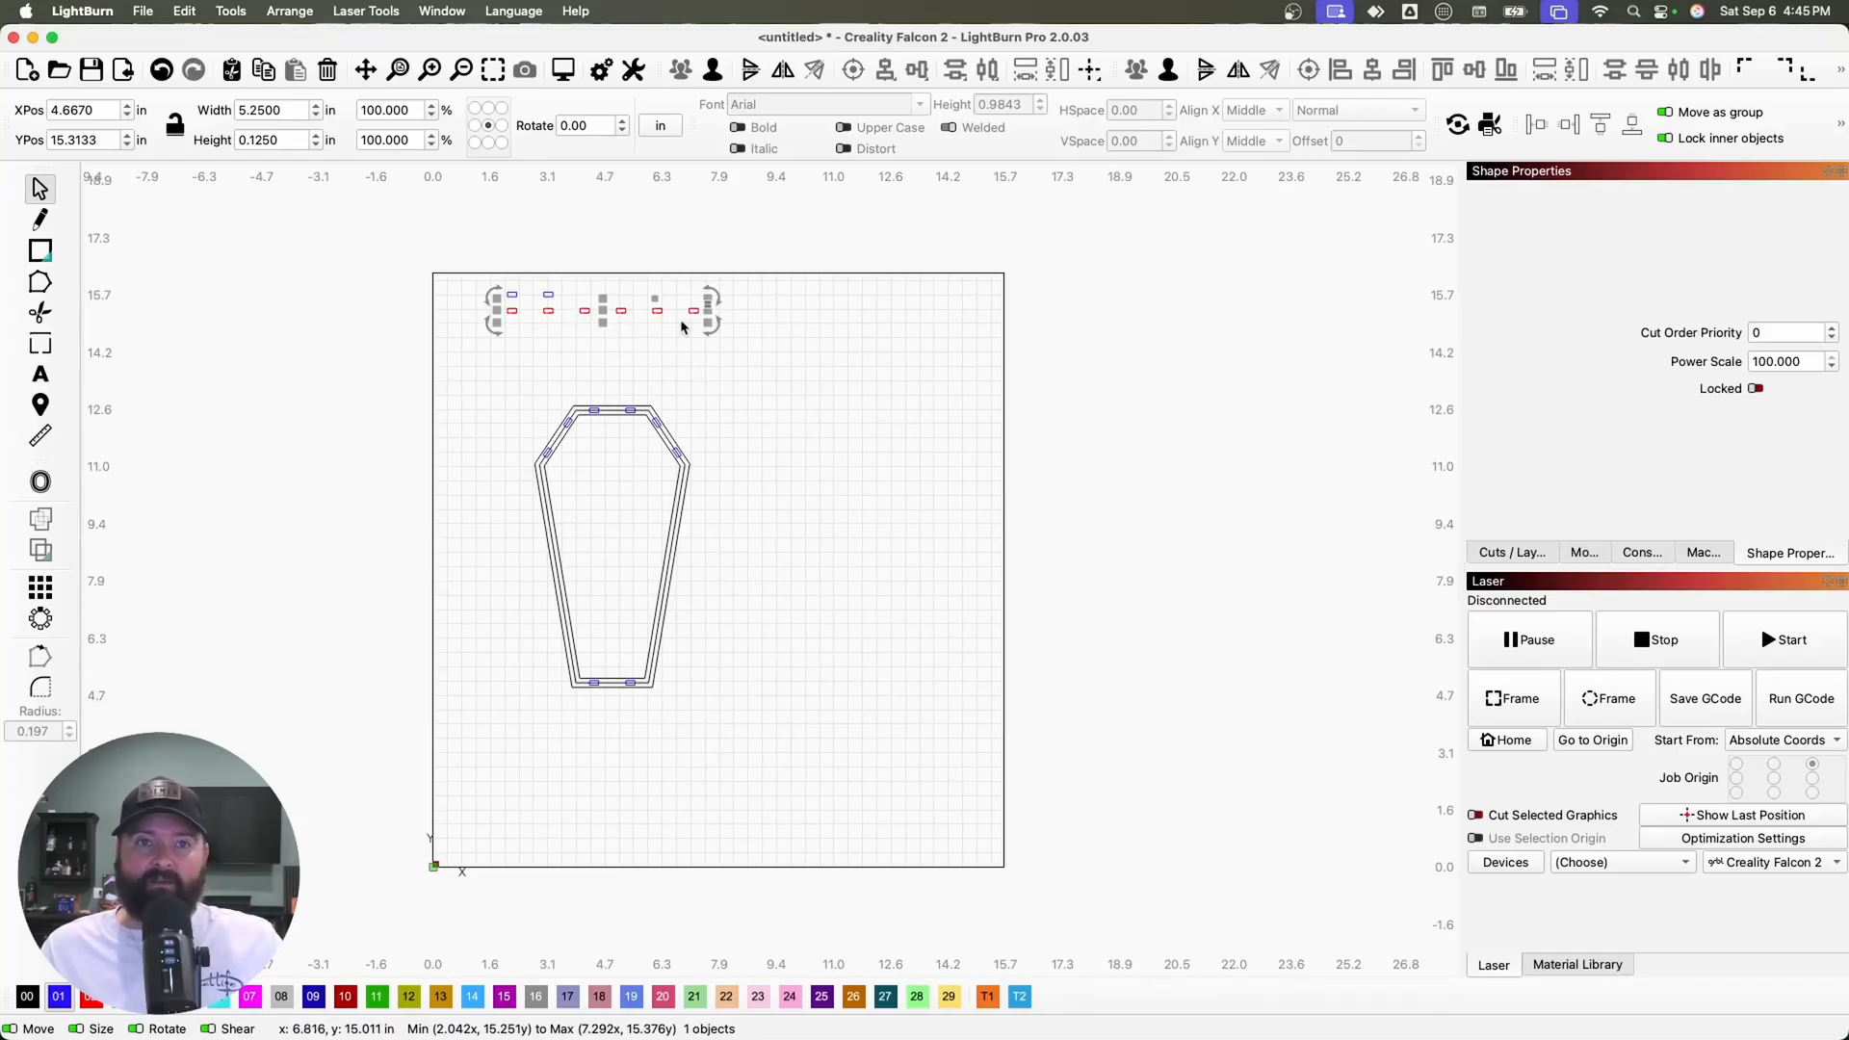
drag(605, 314, 557, 573)
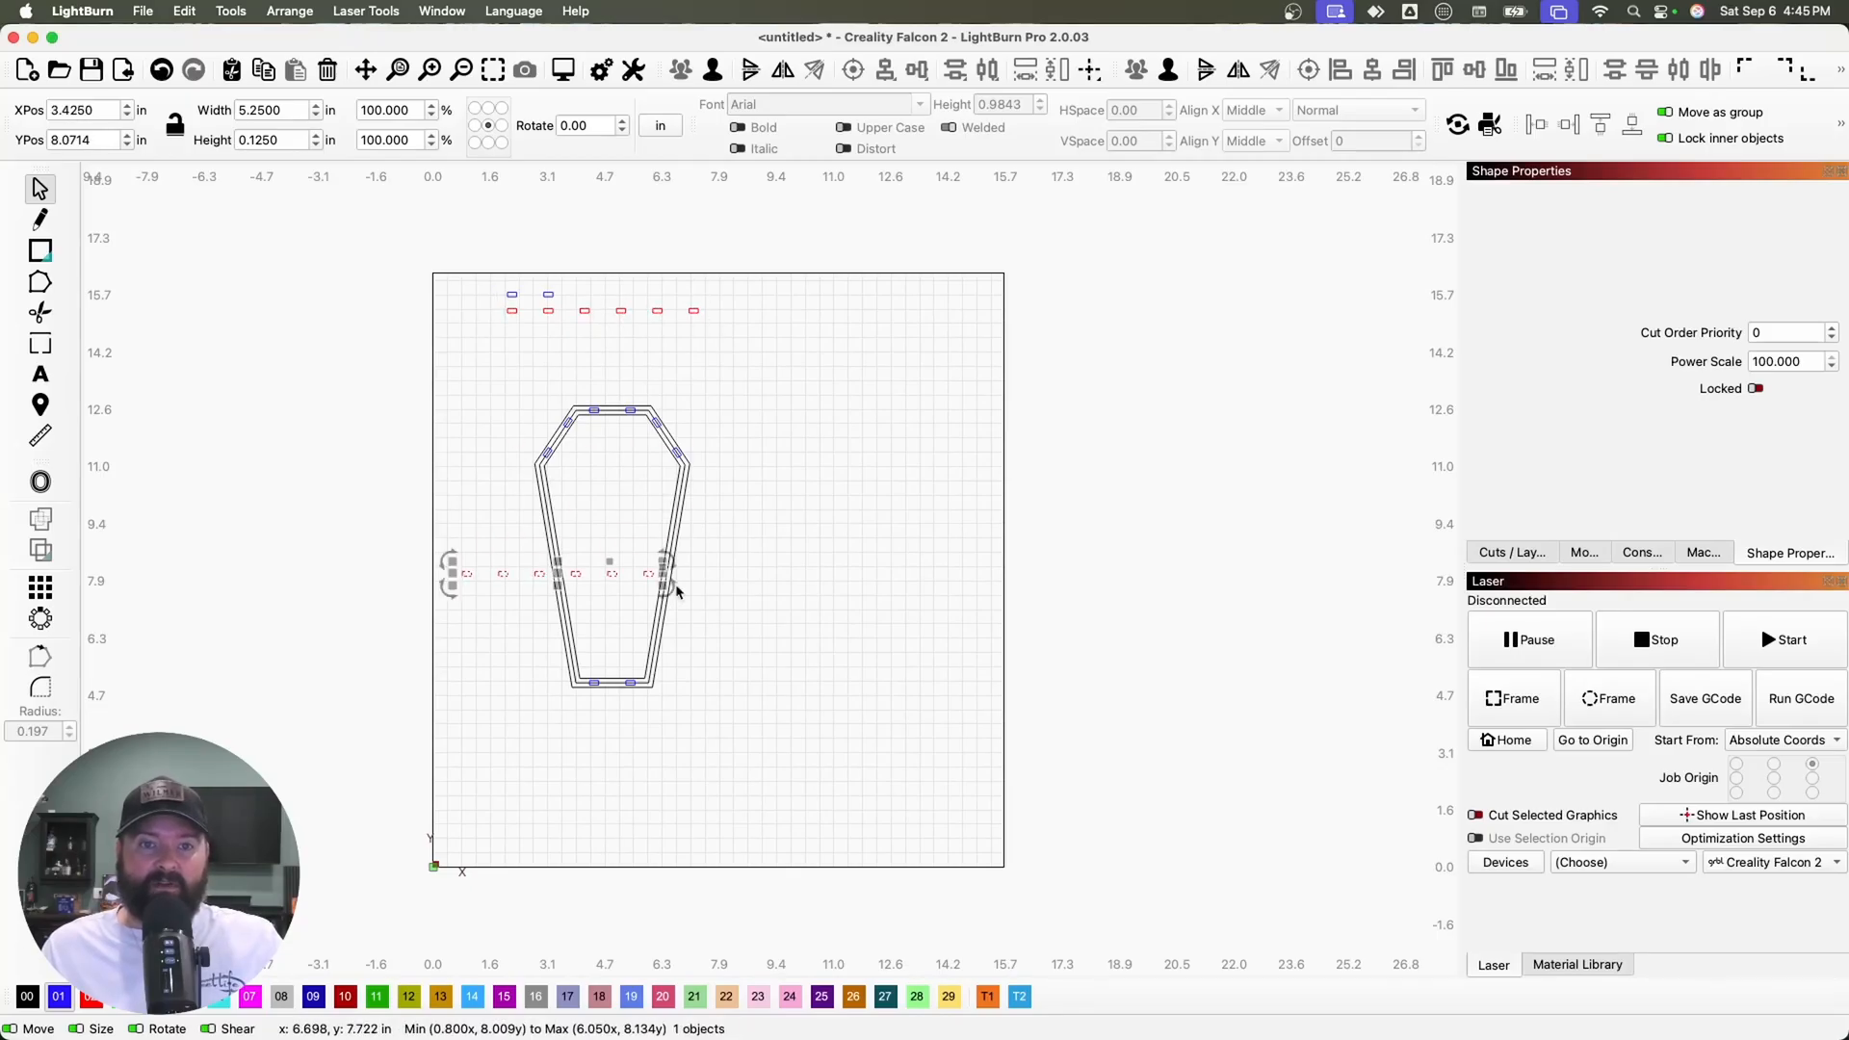
drag(662, 588, 563, 645)
scroll(563, 646, up, 3)
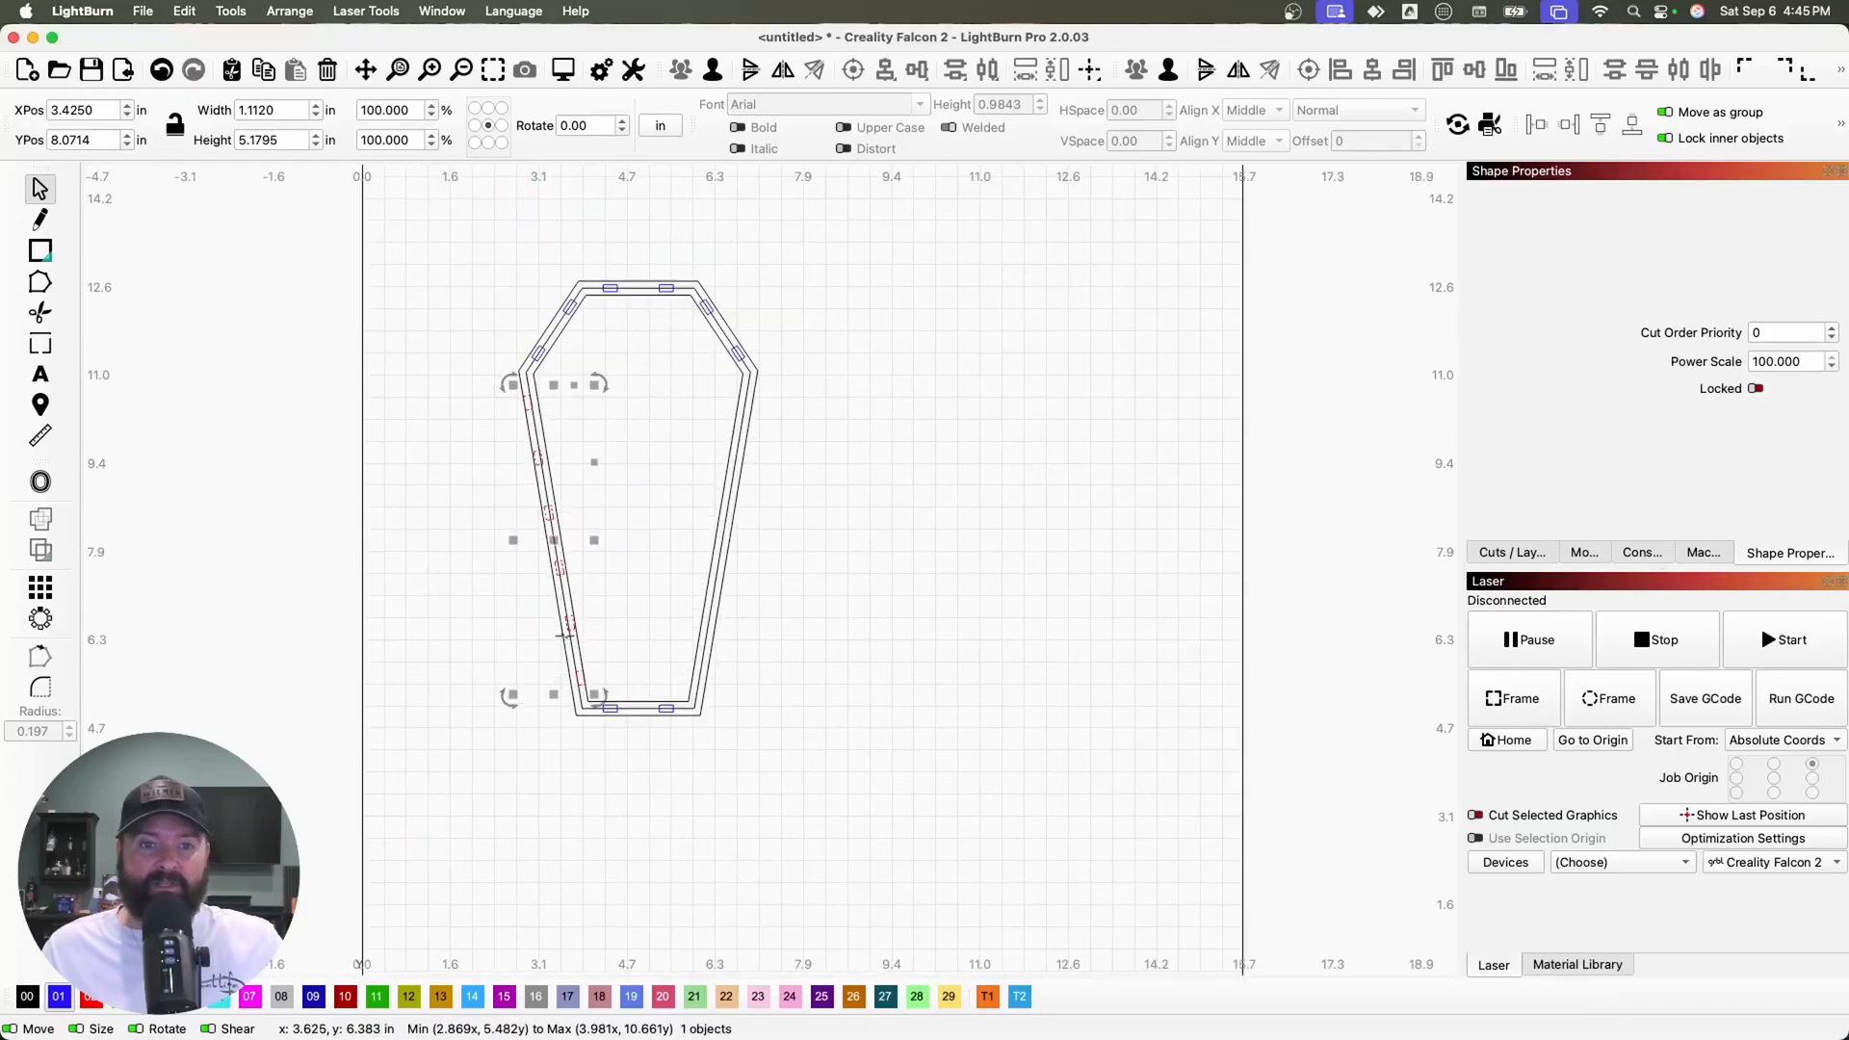
drag(607, 706, 592, 701)
Place a horizontally mirrored copy of the rotated red row on the coffin's long lower-right edge
click(782, 70)
drag(579, 521, 732, 533)
click(790, 511)
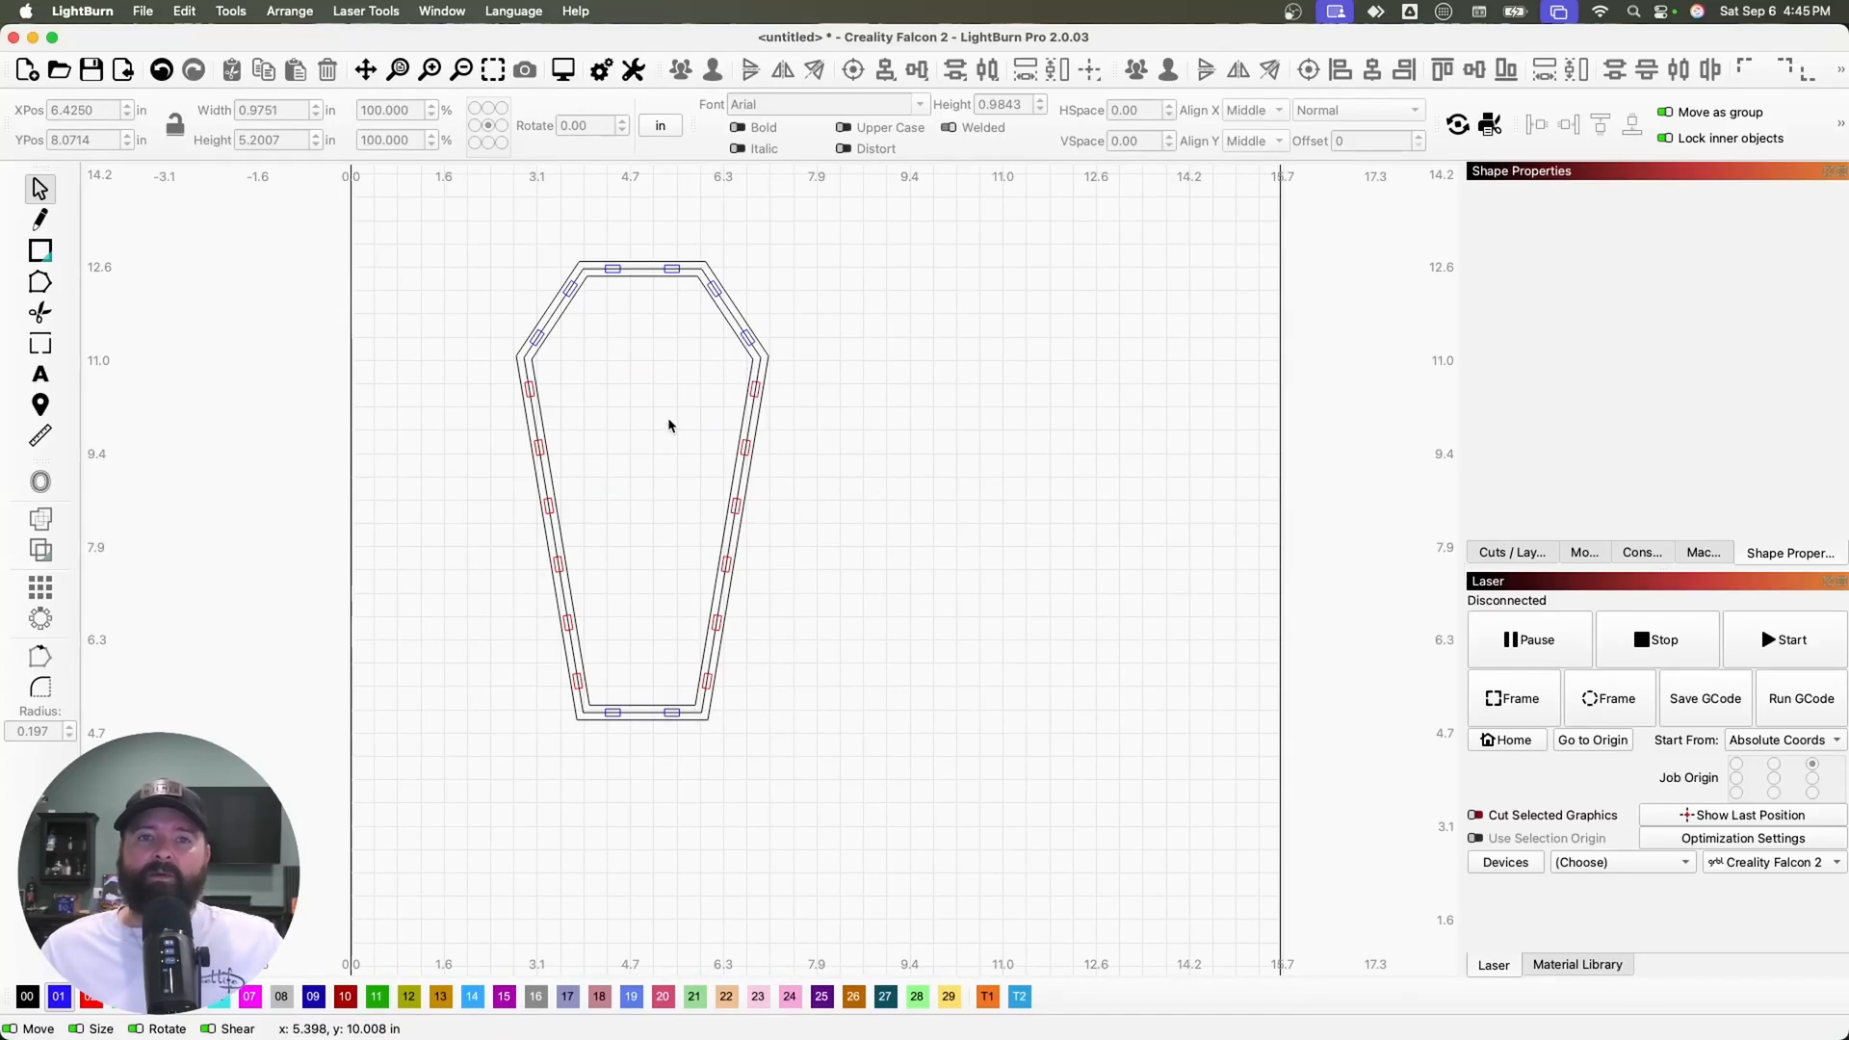
Move the complete slotted coffin near the workspace's left edge and place a duplicate of it to the right
drag(772, 750, 498, 210)
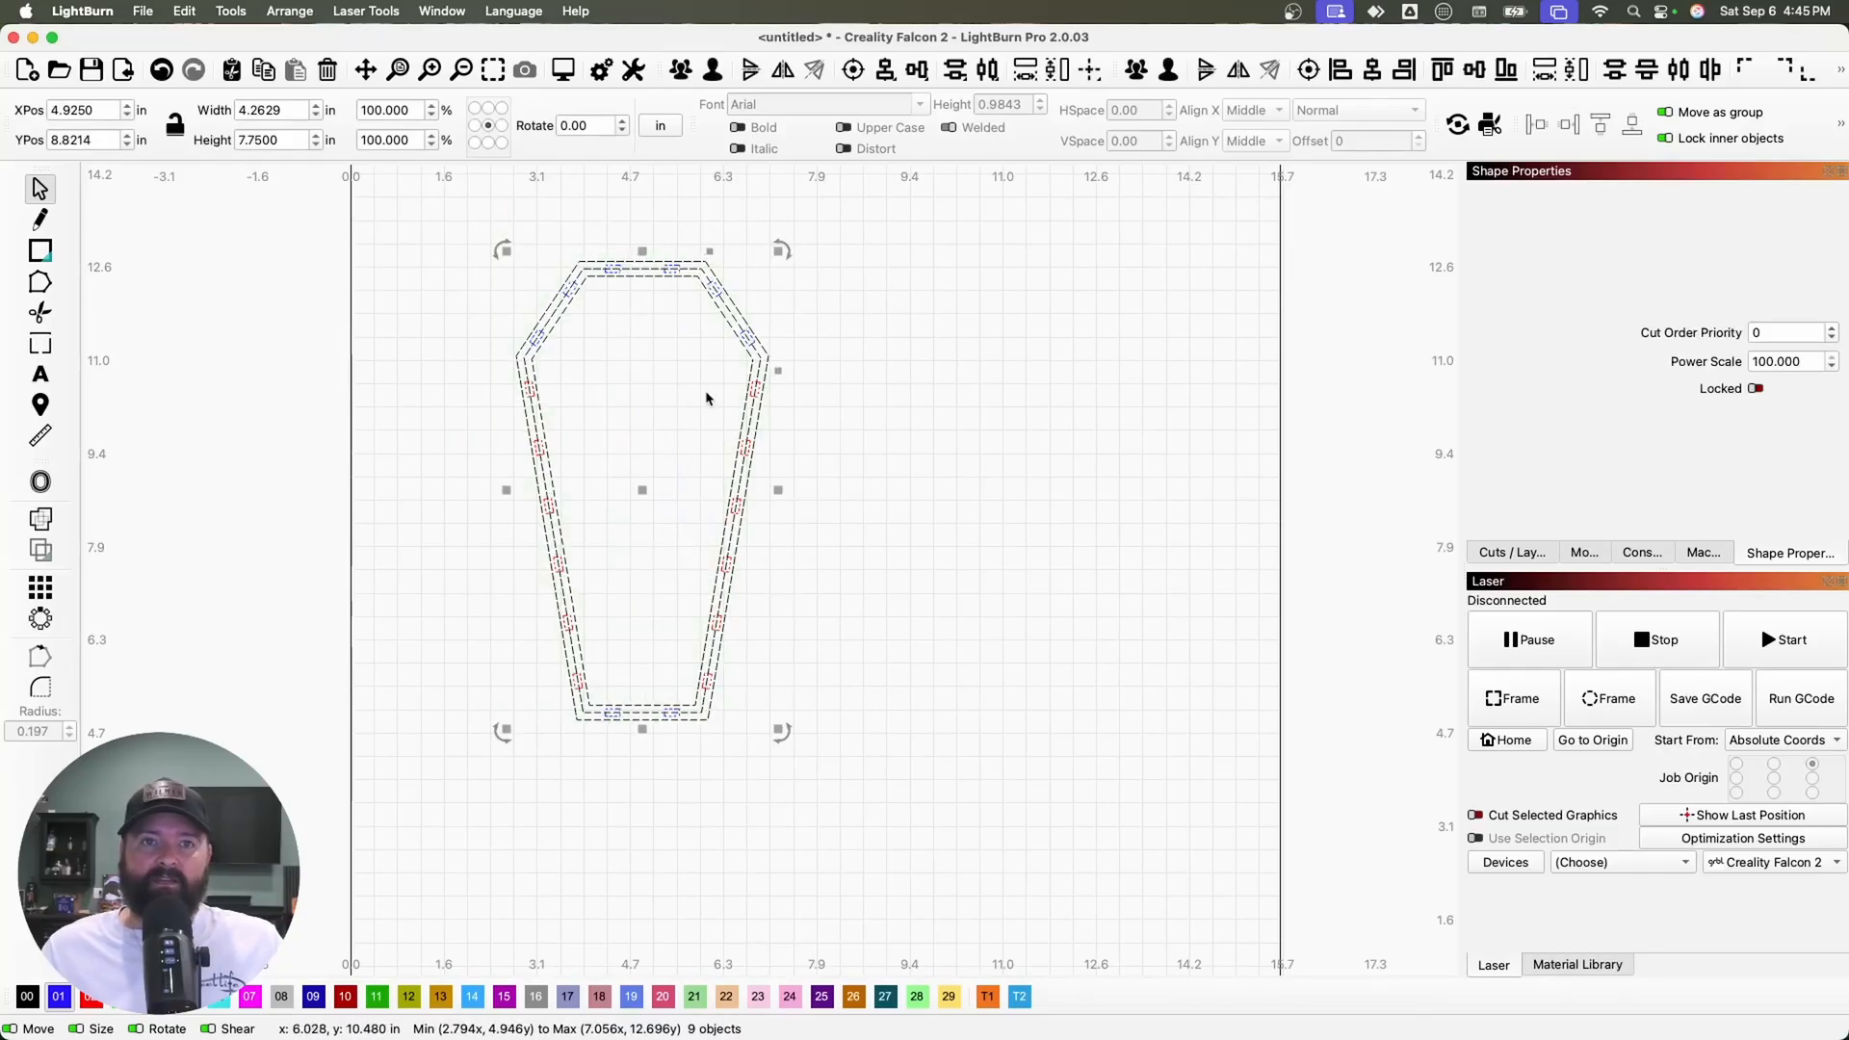
drag(640, 482, 492, 409)
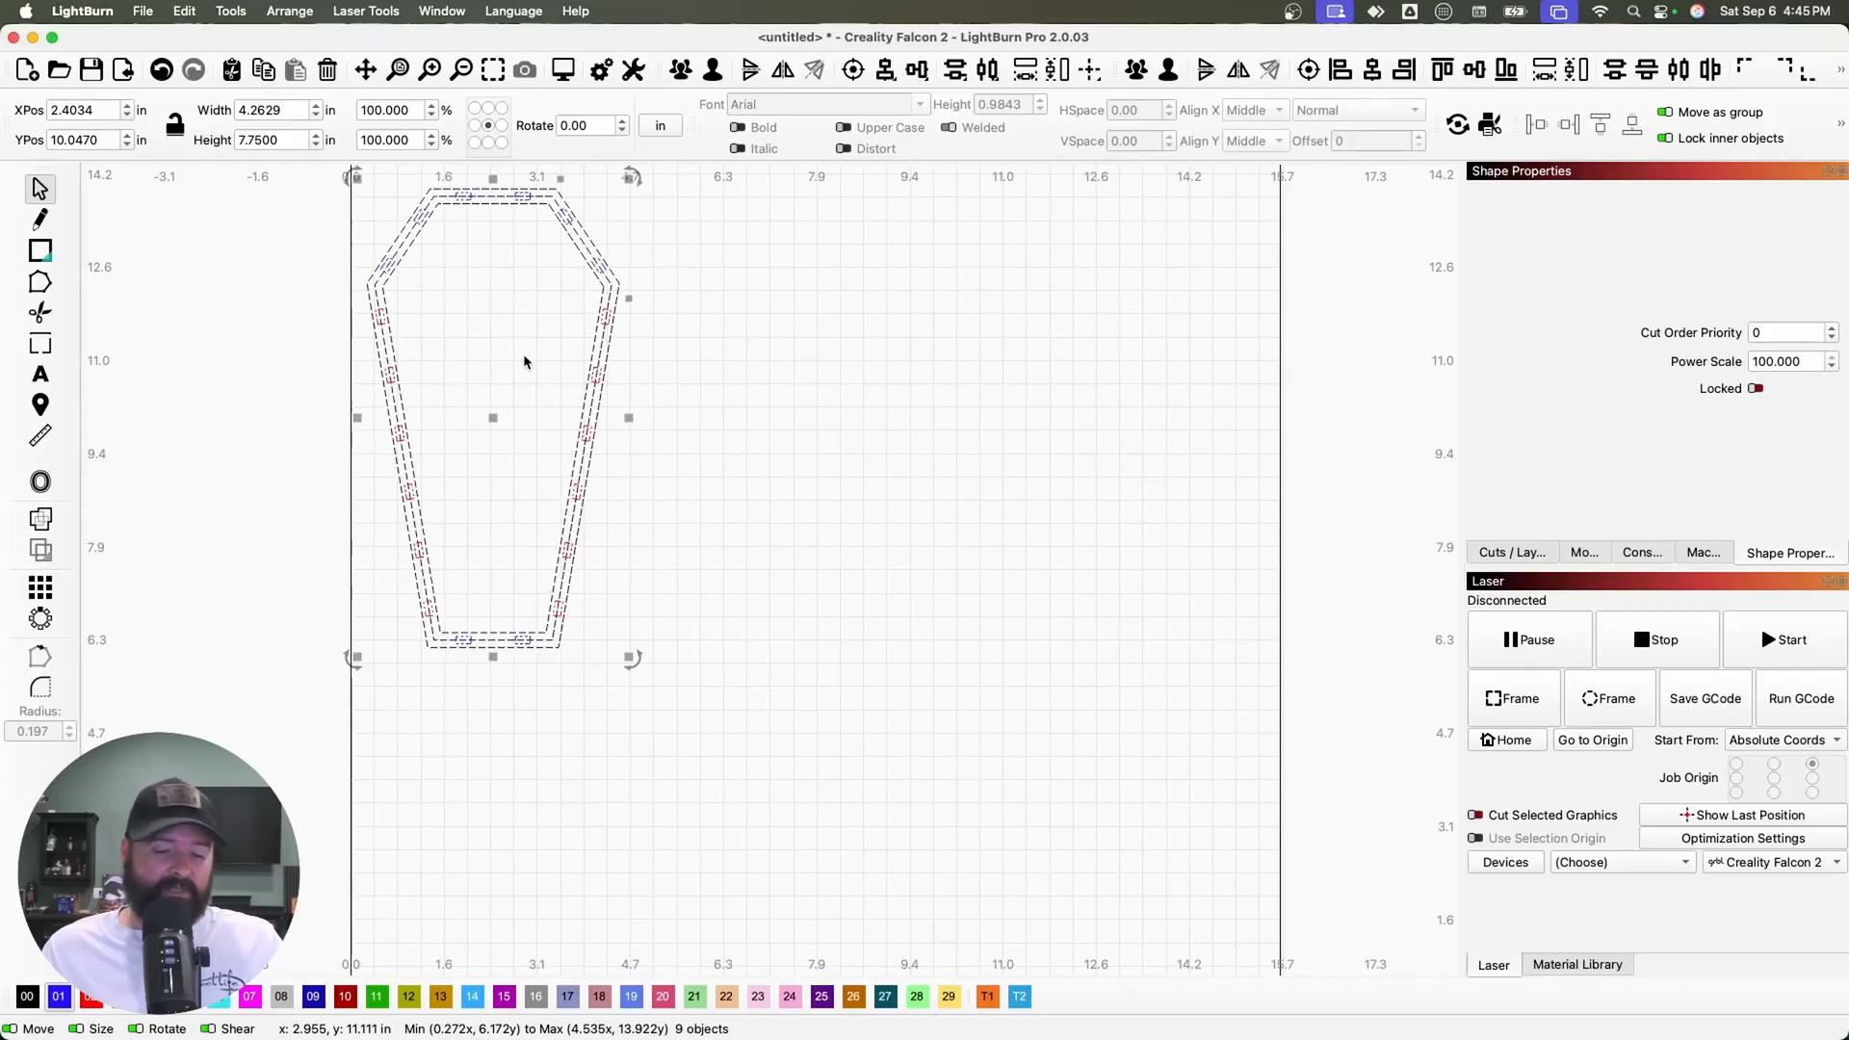
drag(492, 421, 790, 421)
click(722, 332)
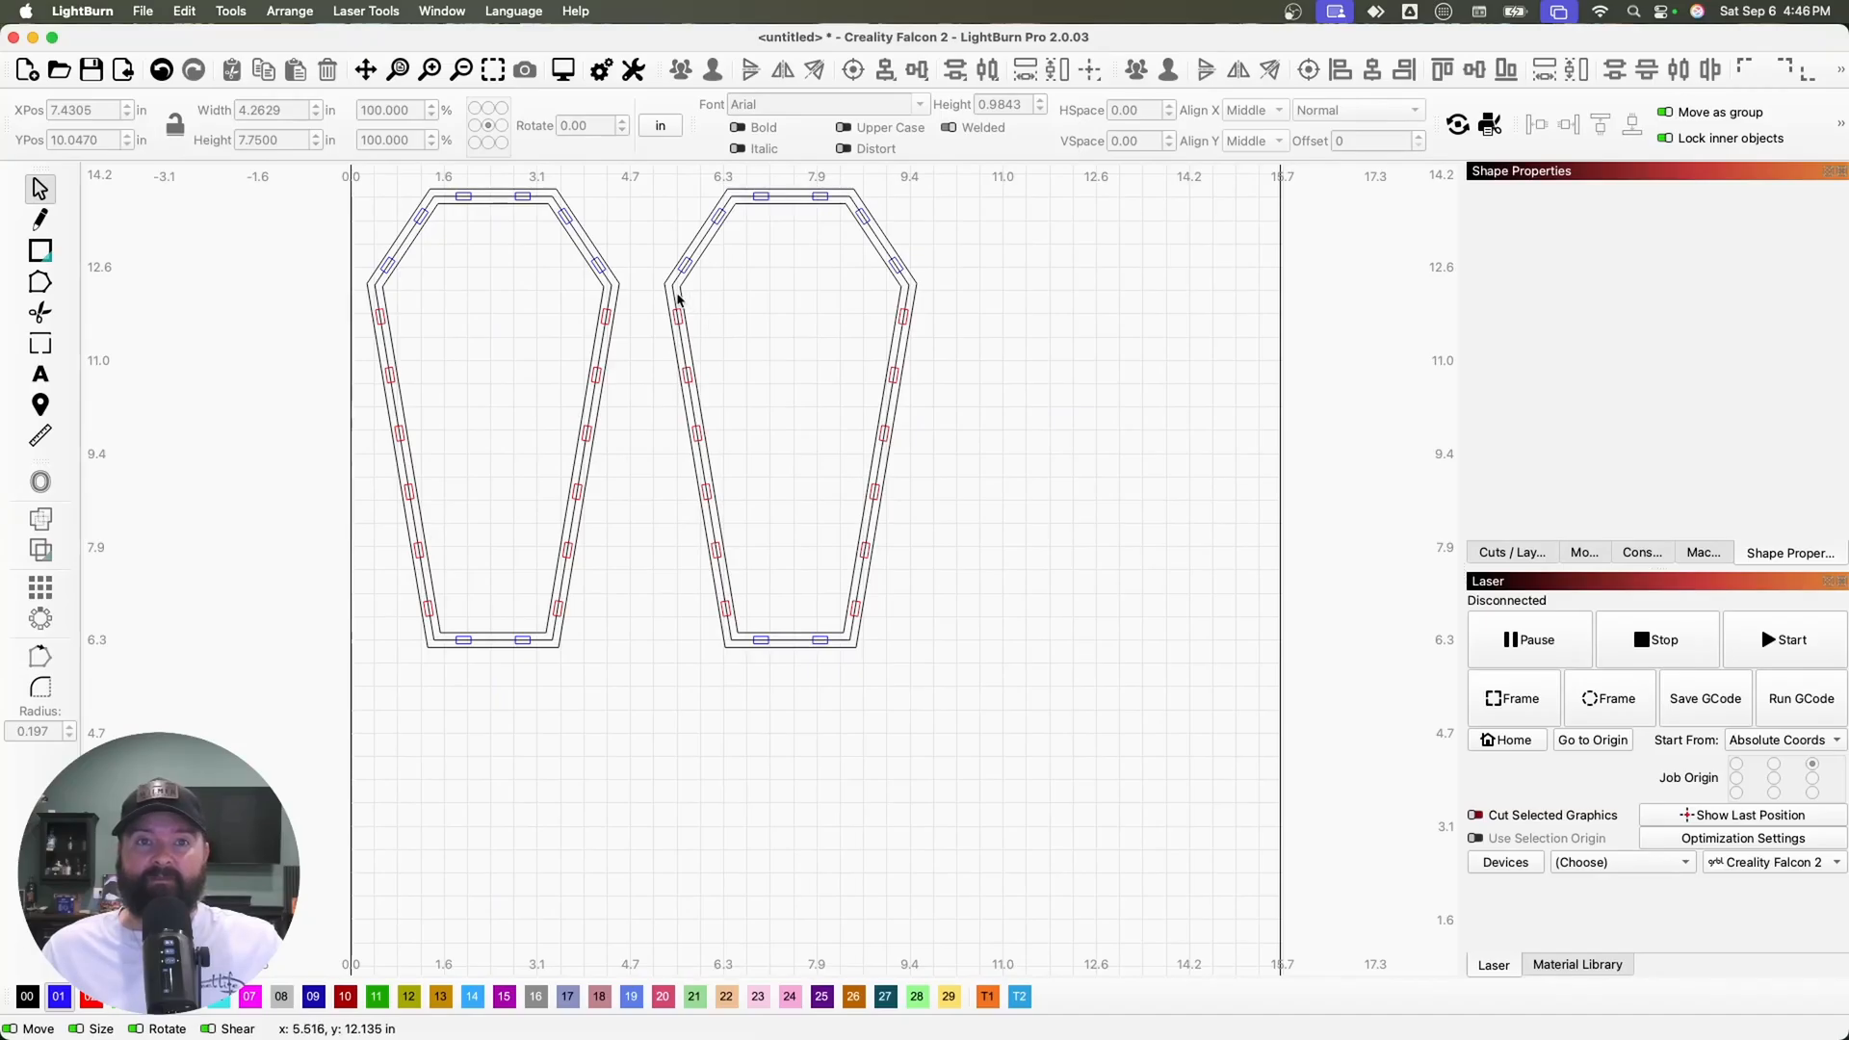
Delete the middle and inner outlines of the duplicated coffin, keeping the outer outline and the slots
key(super+a)
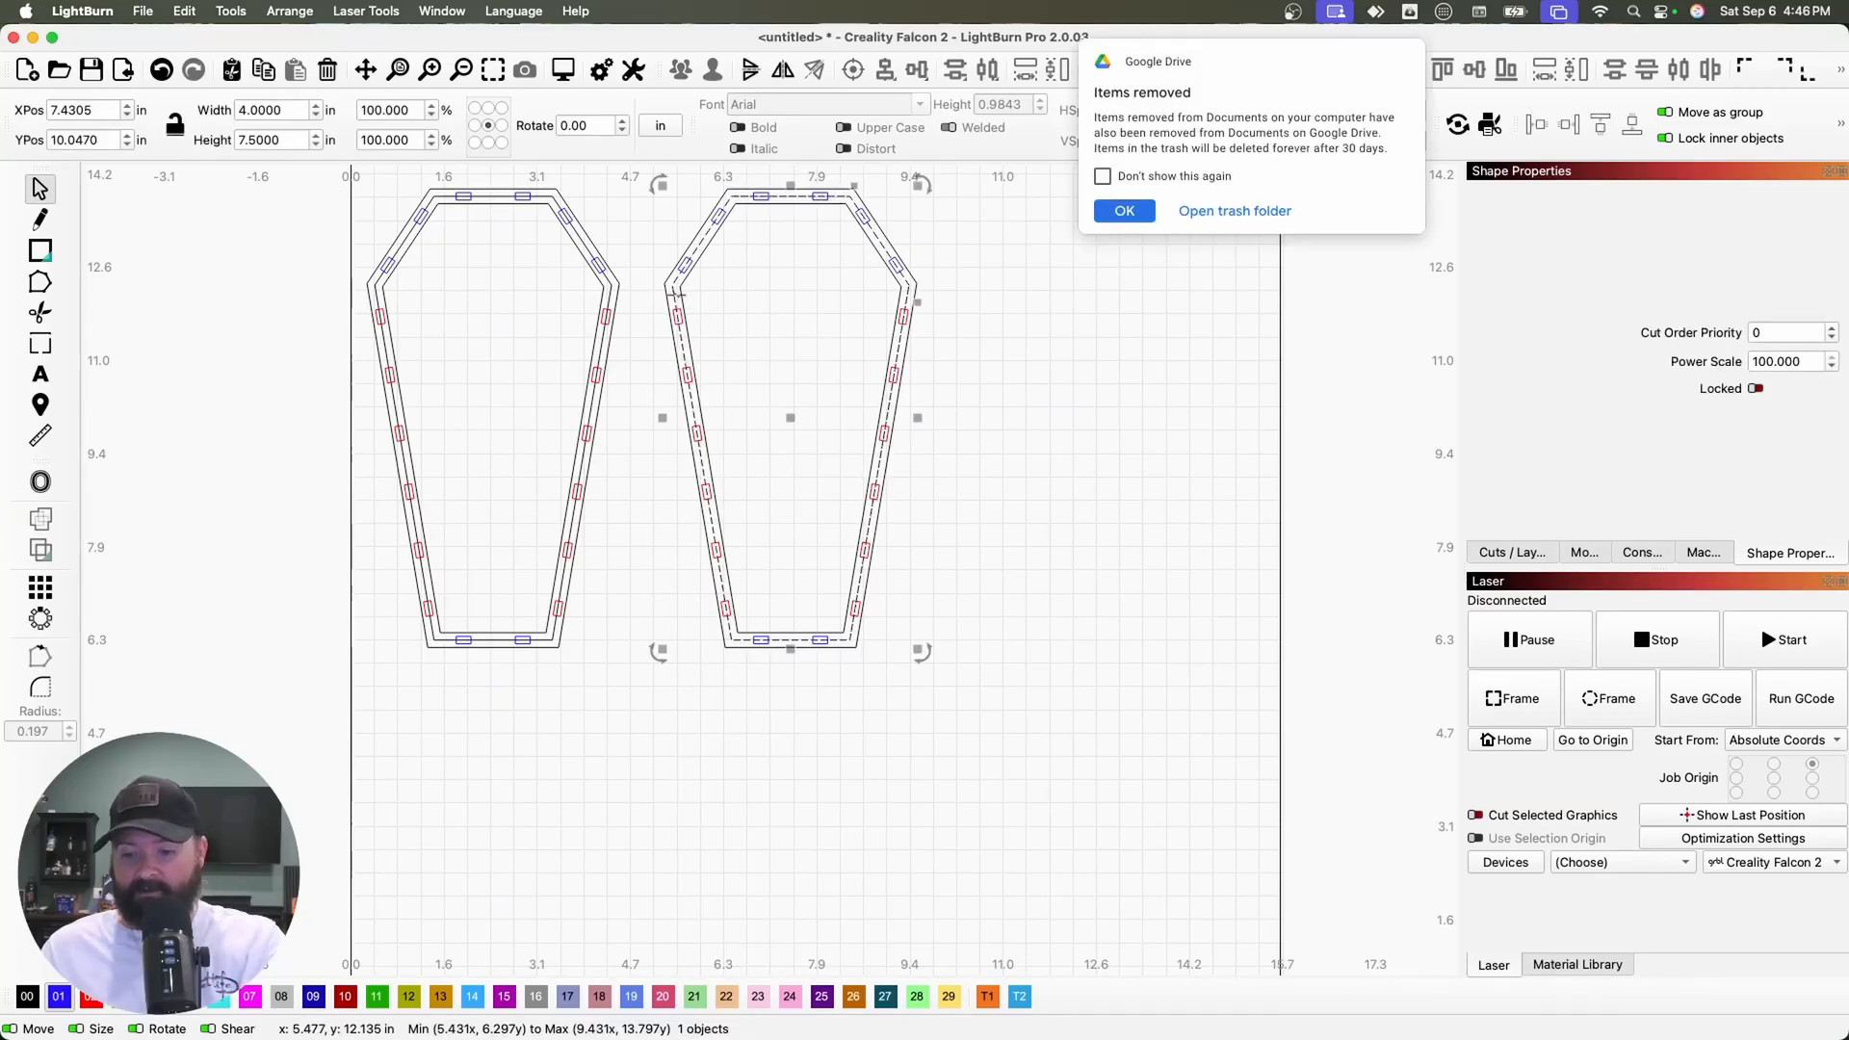
click(702, 413)
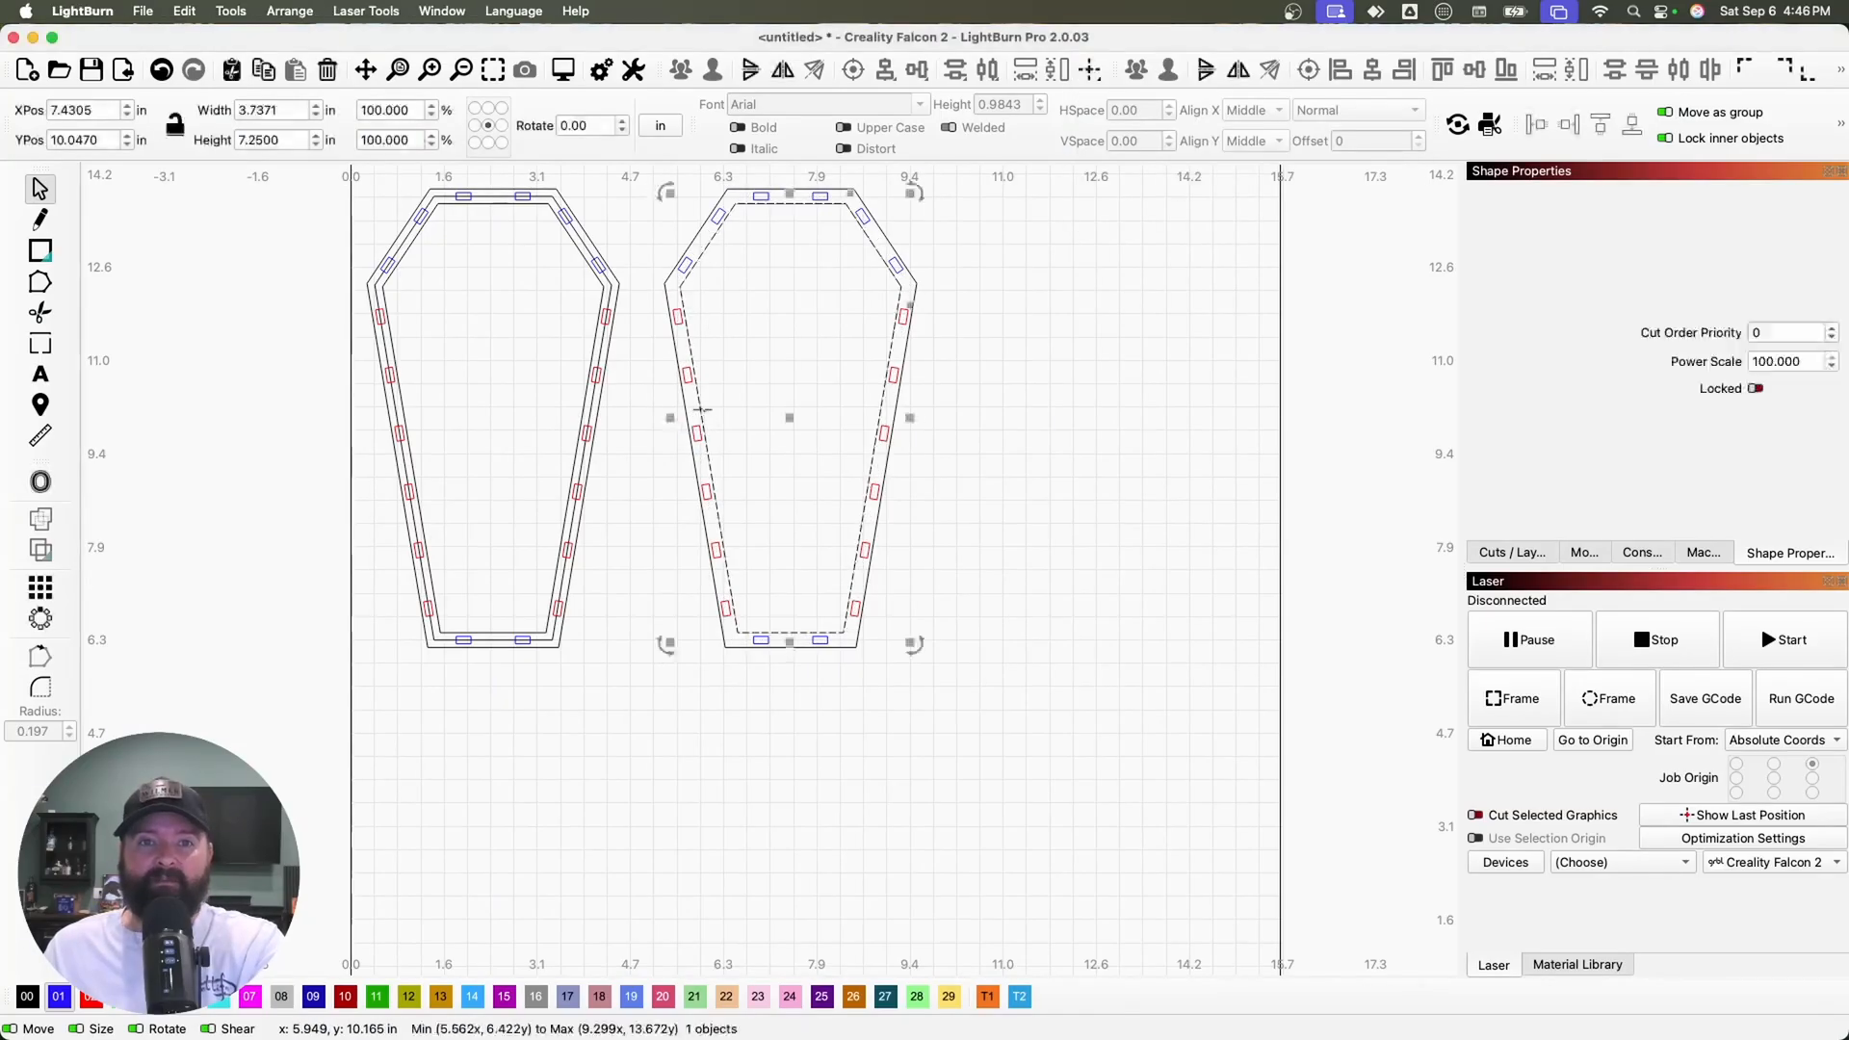
key(Delete)
Assign the duplicated coffin's outline and all its slots to the black layer 00
drag(945, 701, 646, 218)
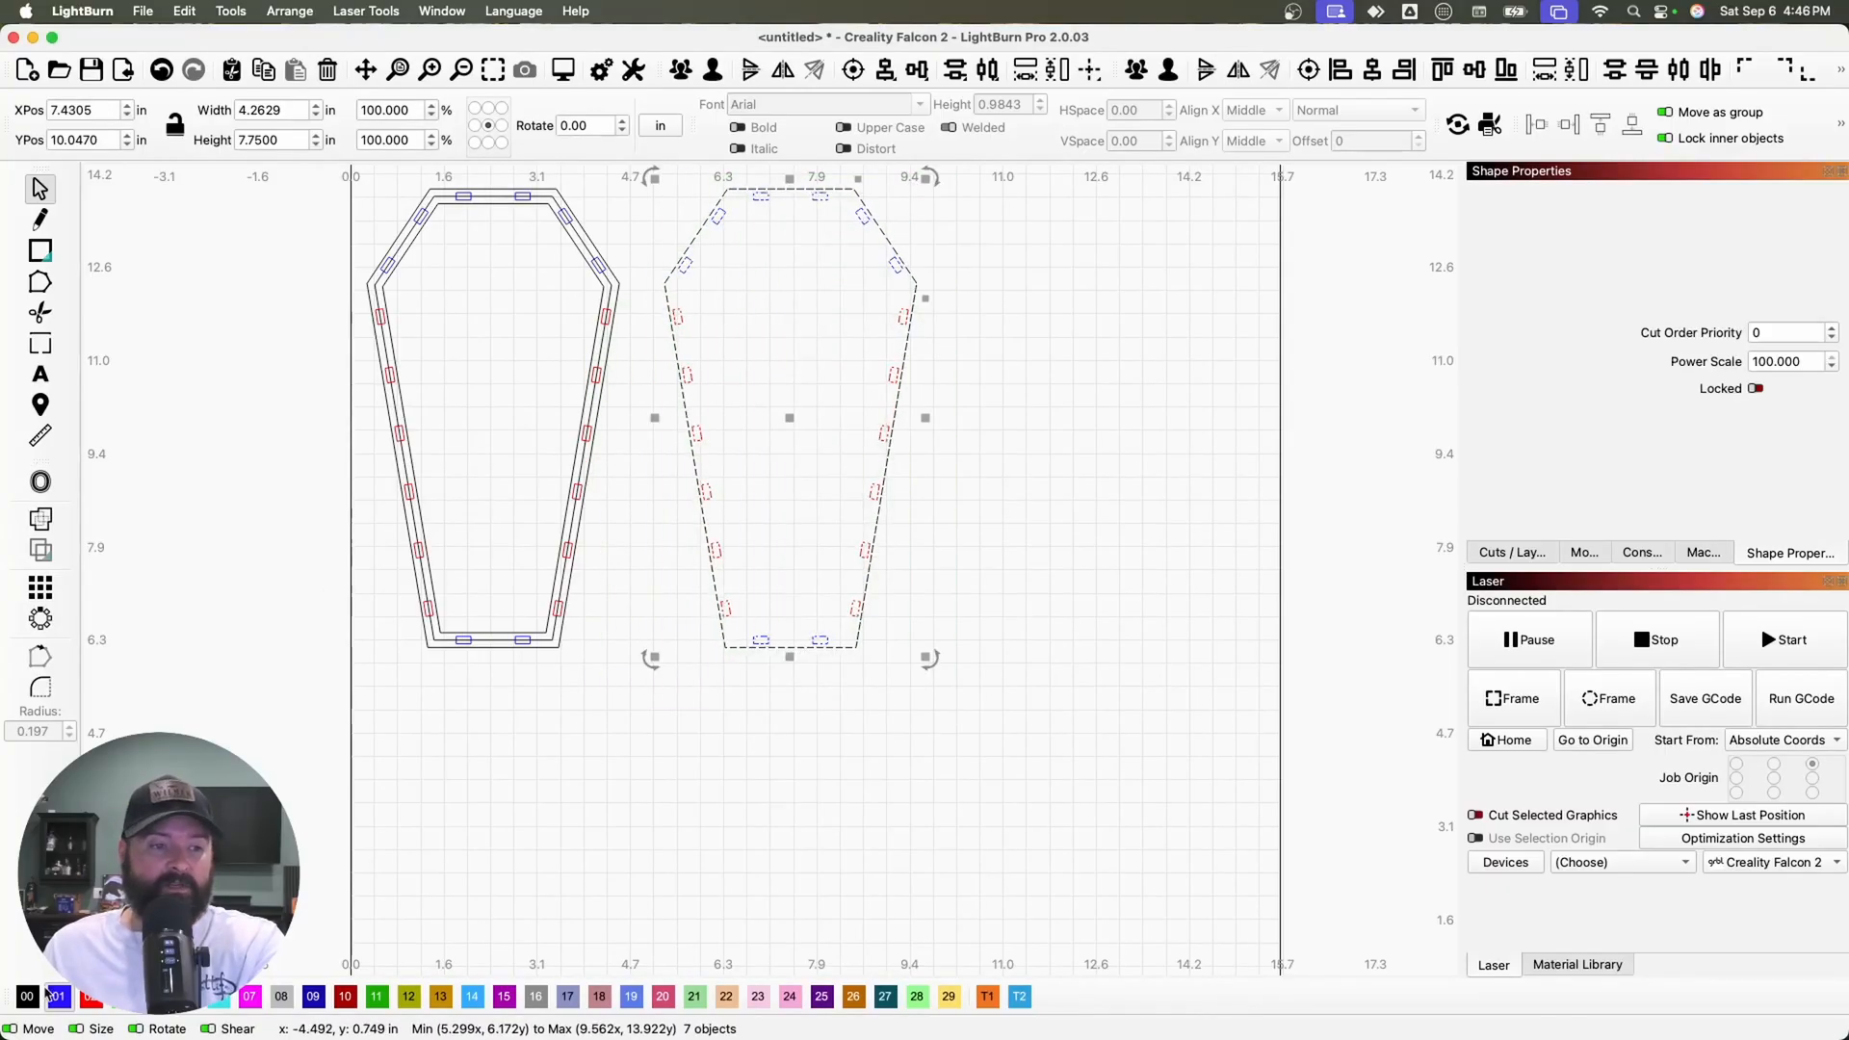
drag(774, 403, 905, 486)
click(878, 516)
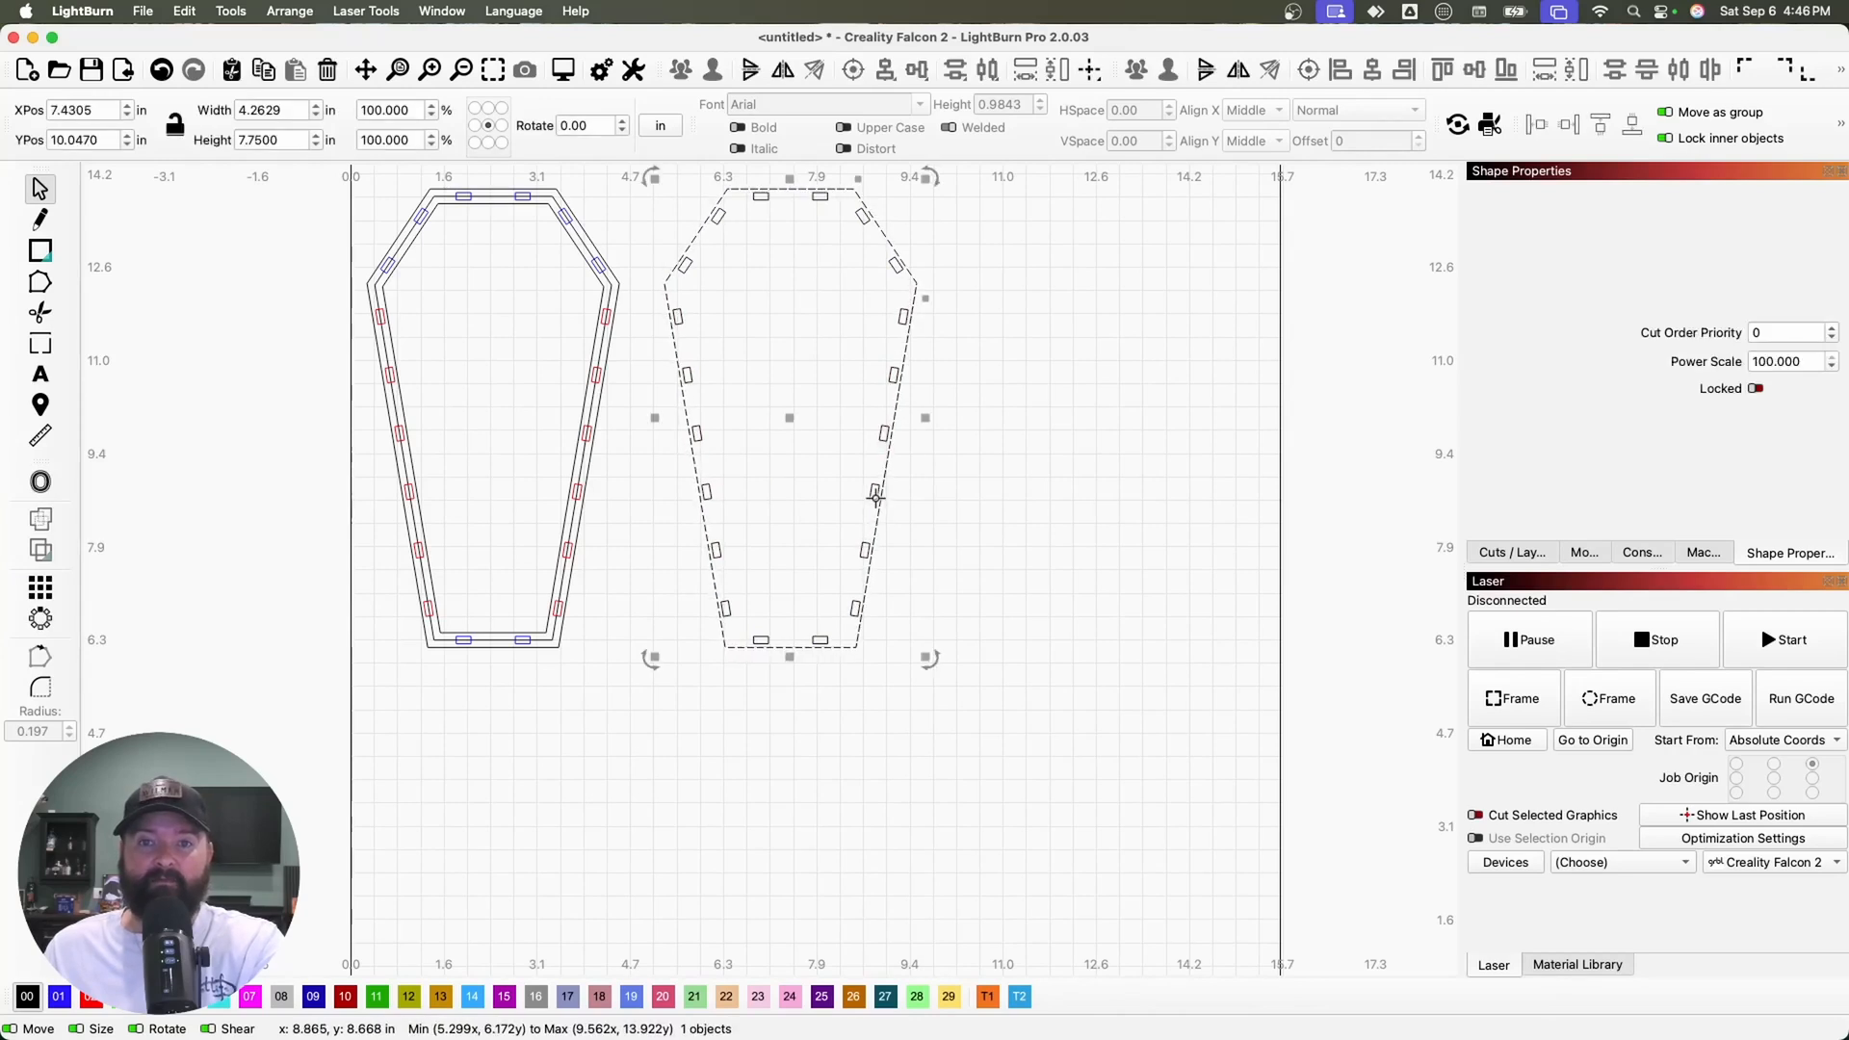
click(876, 495)
Group the black slotted coffin panel and move it off the workspace to the right
drag(945, 702, 656, 174)
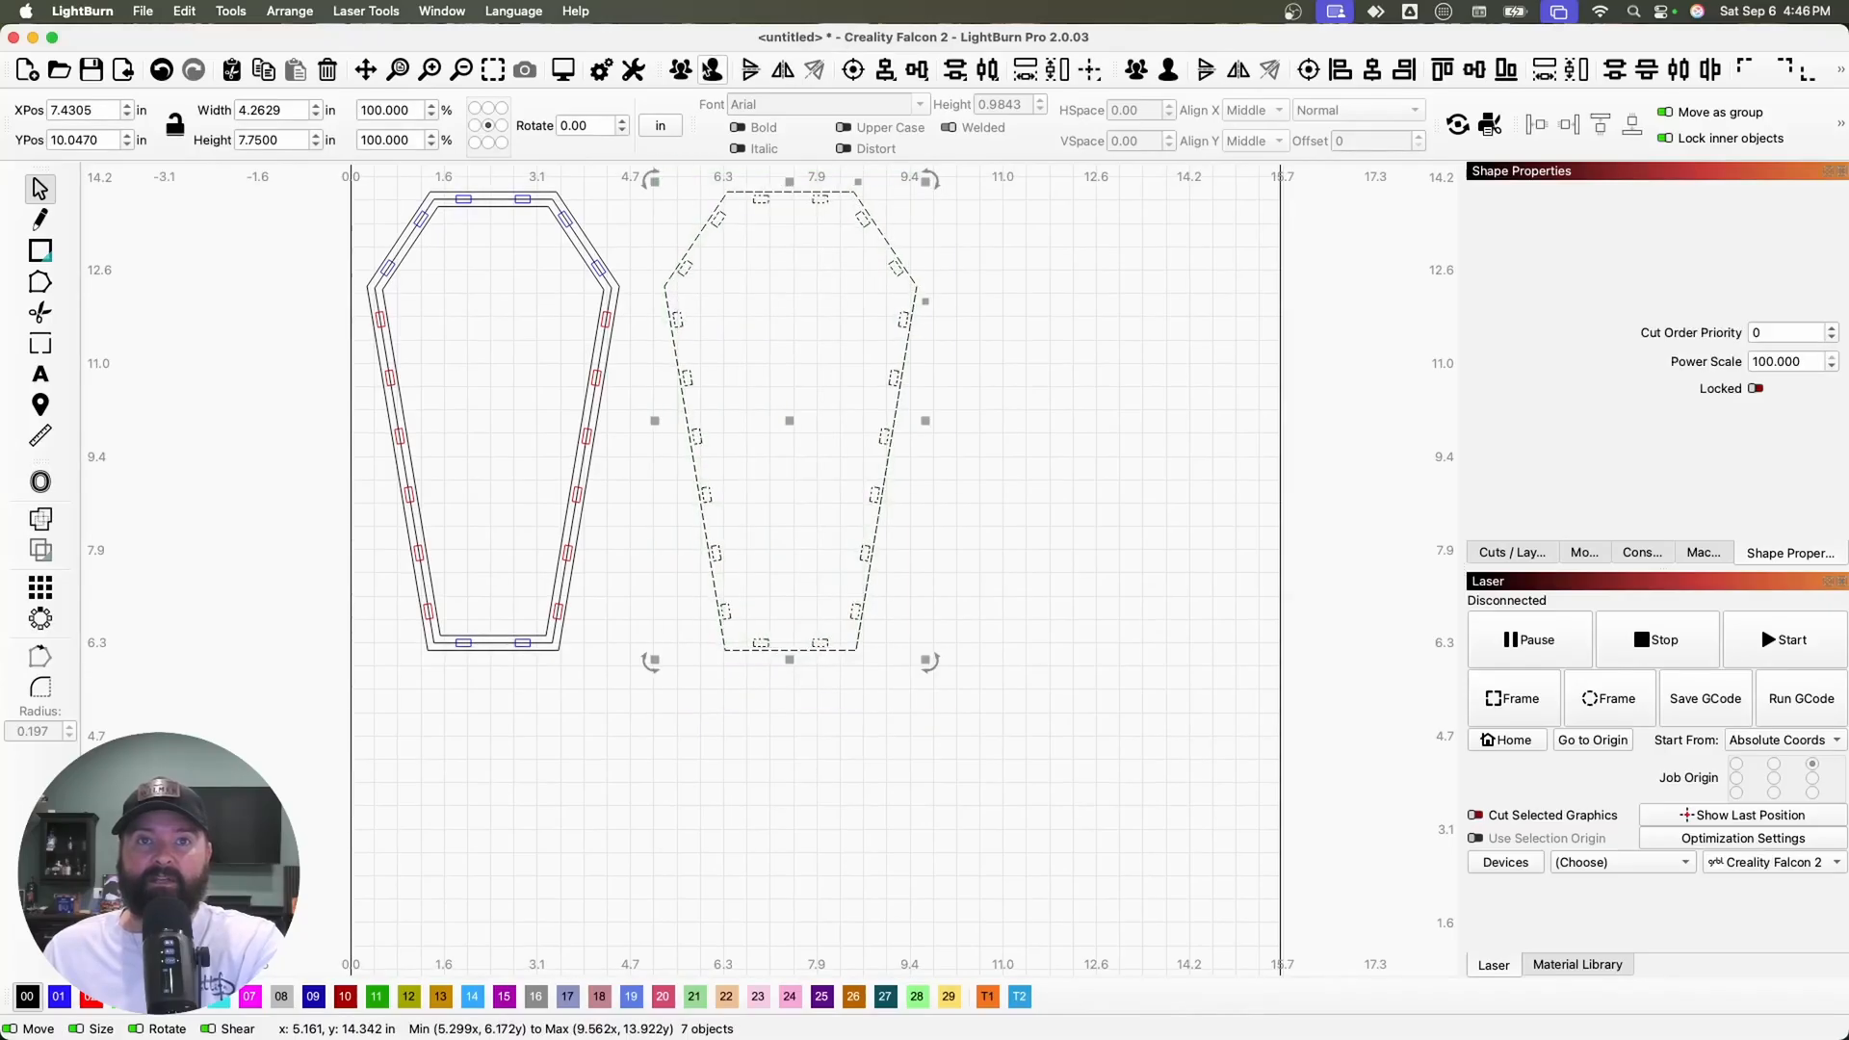
click(696, 67)
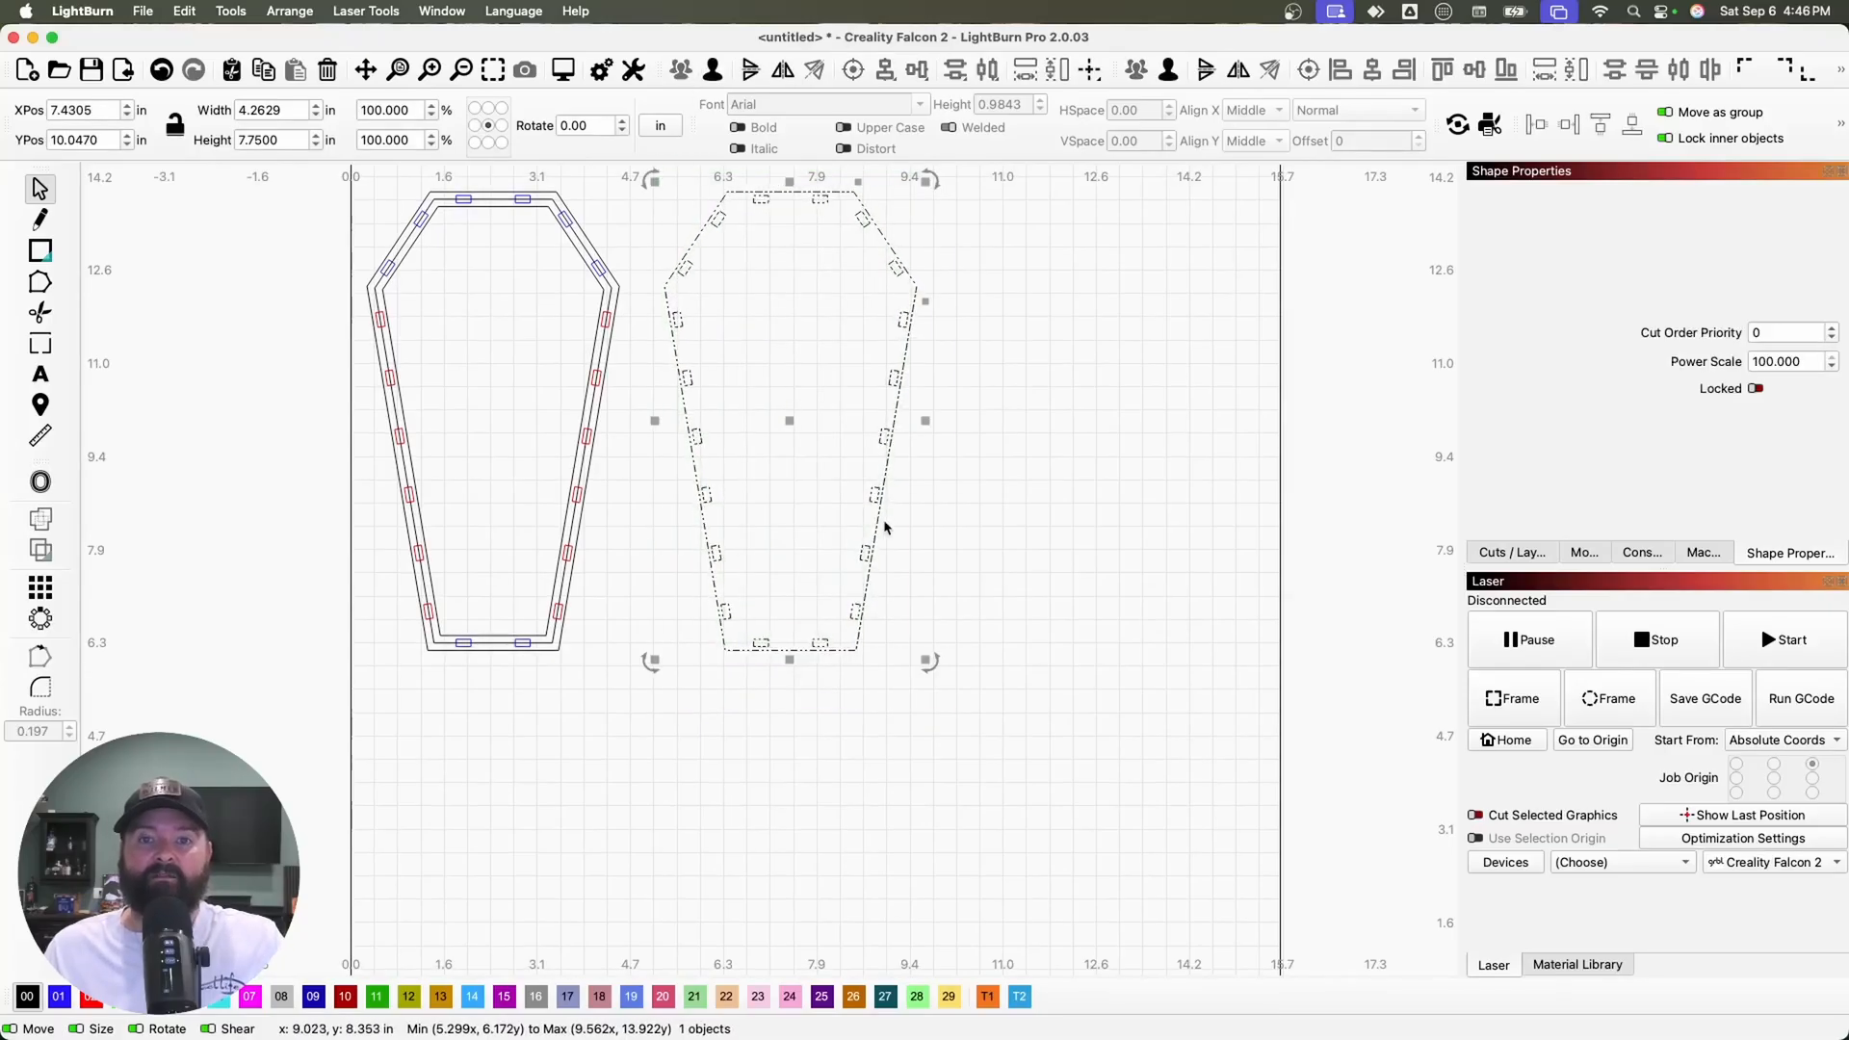
drag(886, 525, 1445, 523)
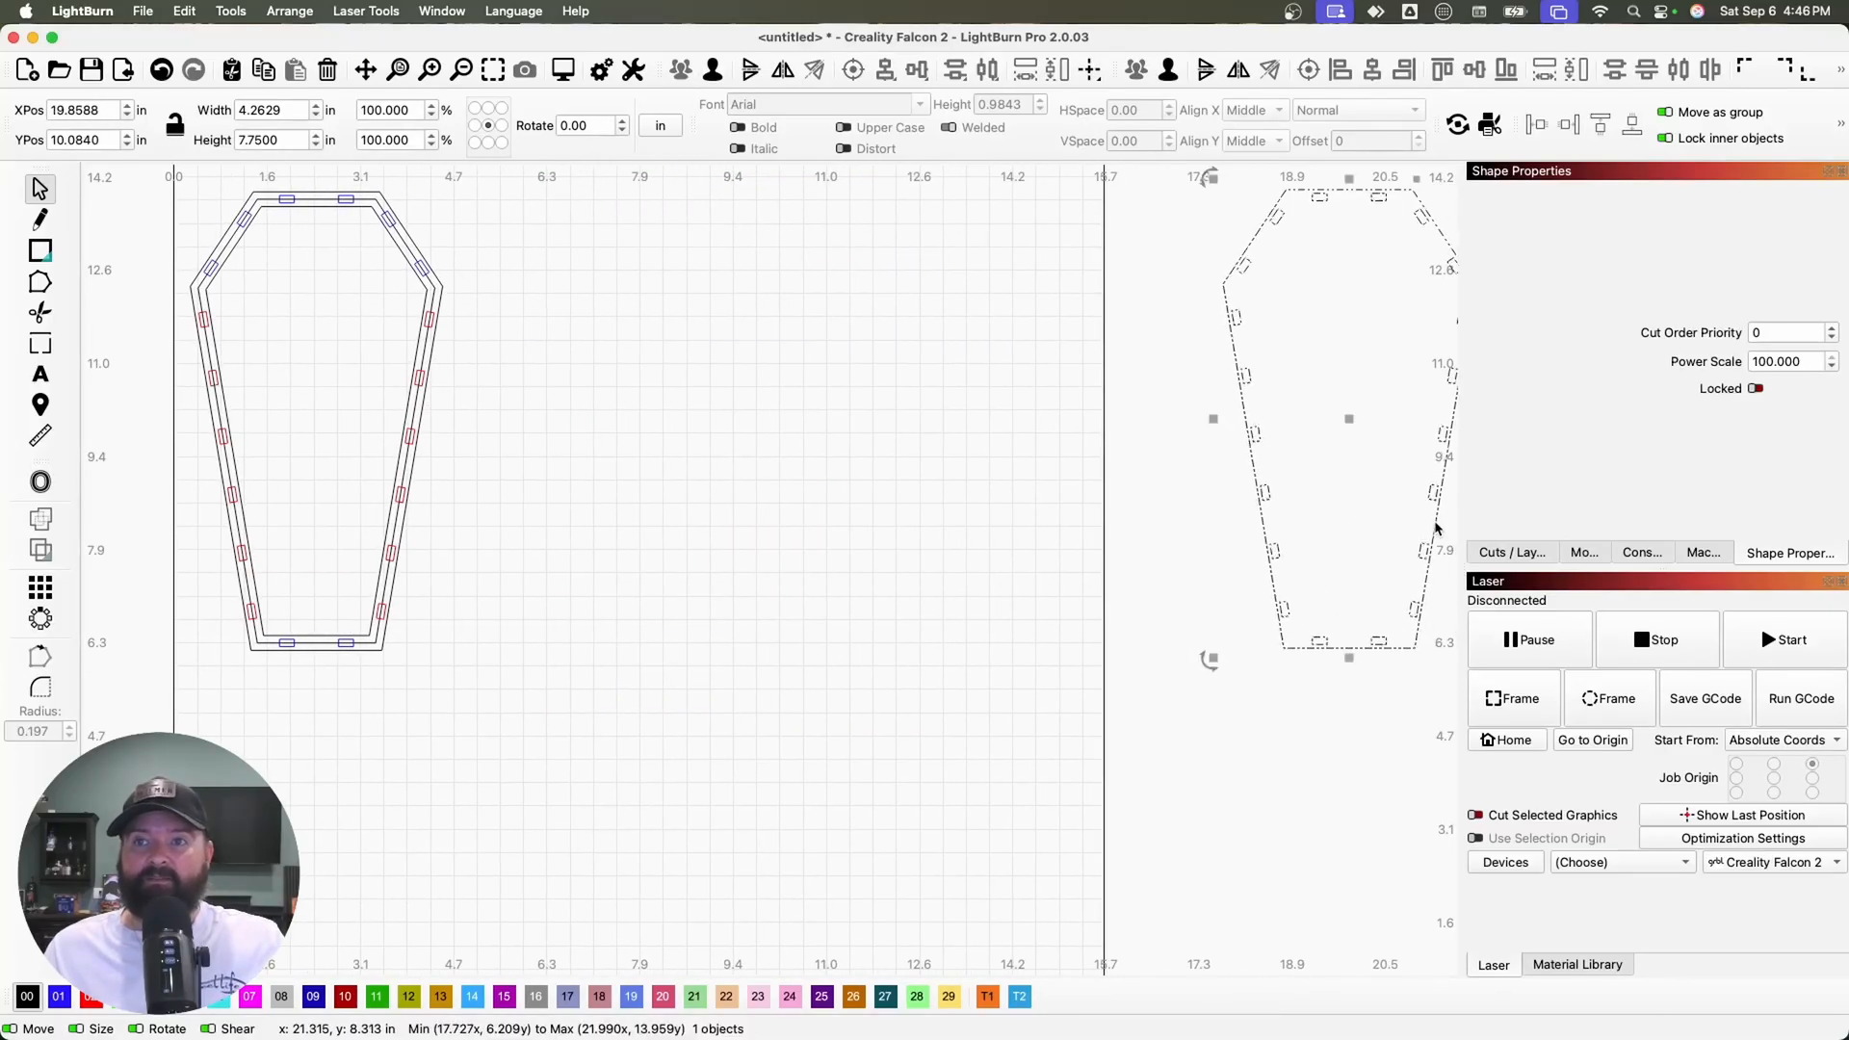
Place a second duplicate of the full coffin beside the original and delete its middle outline
drag(503, 694, 176, 181)
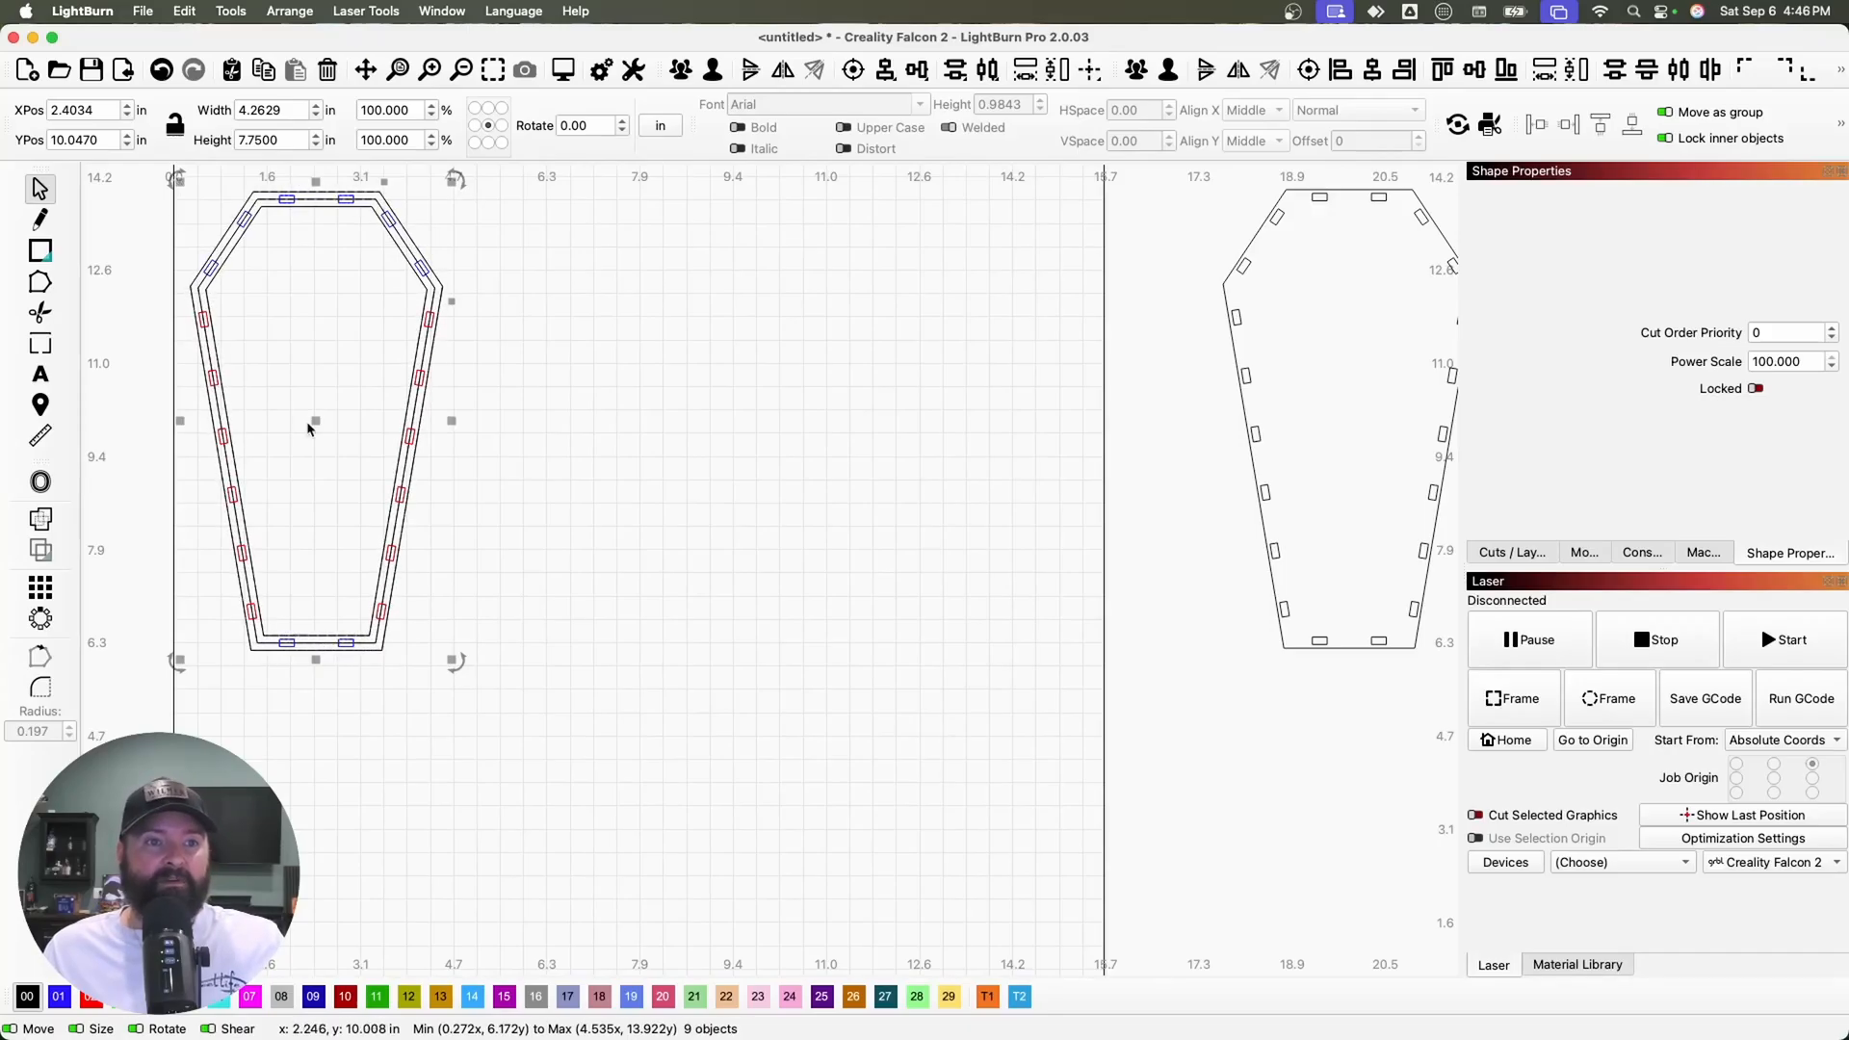
drag(318, 420, 639, 429)
click(639, 429)
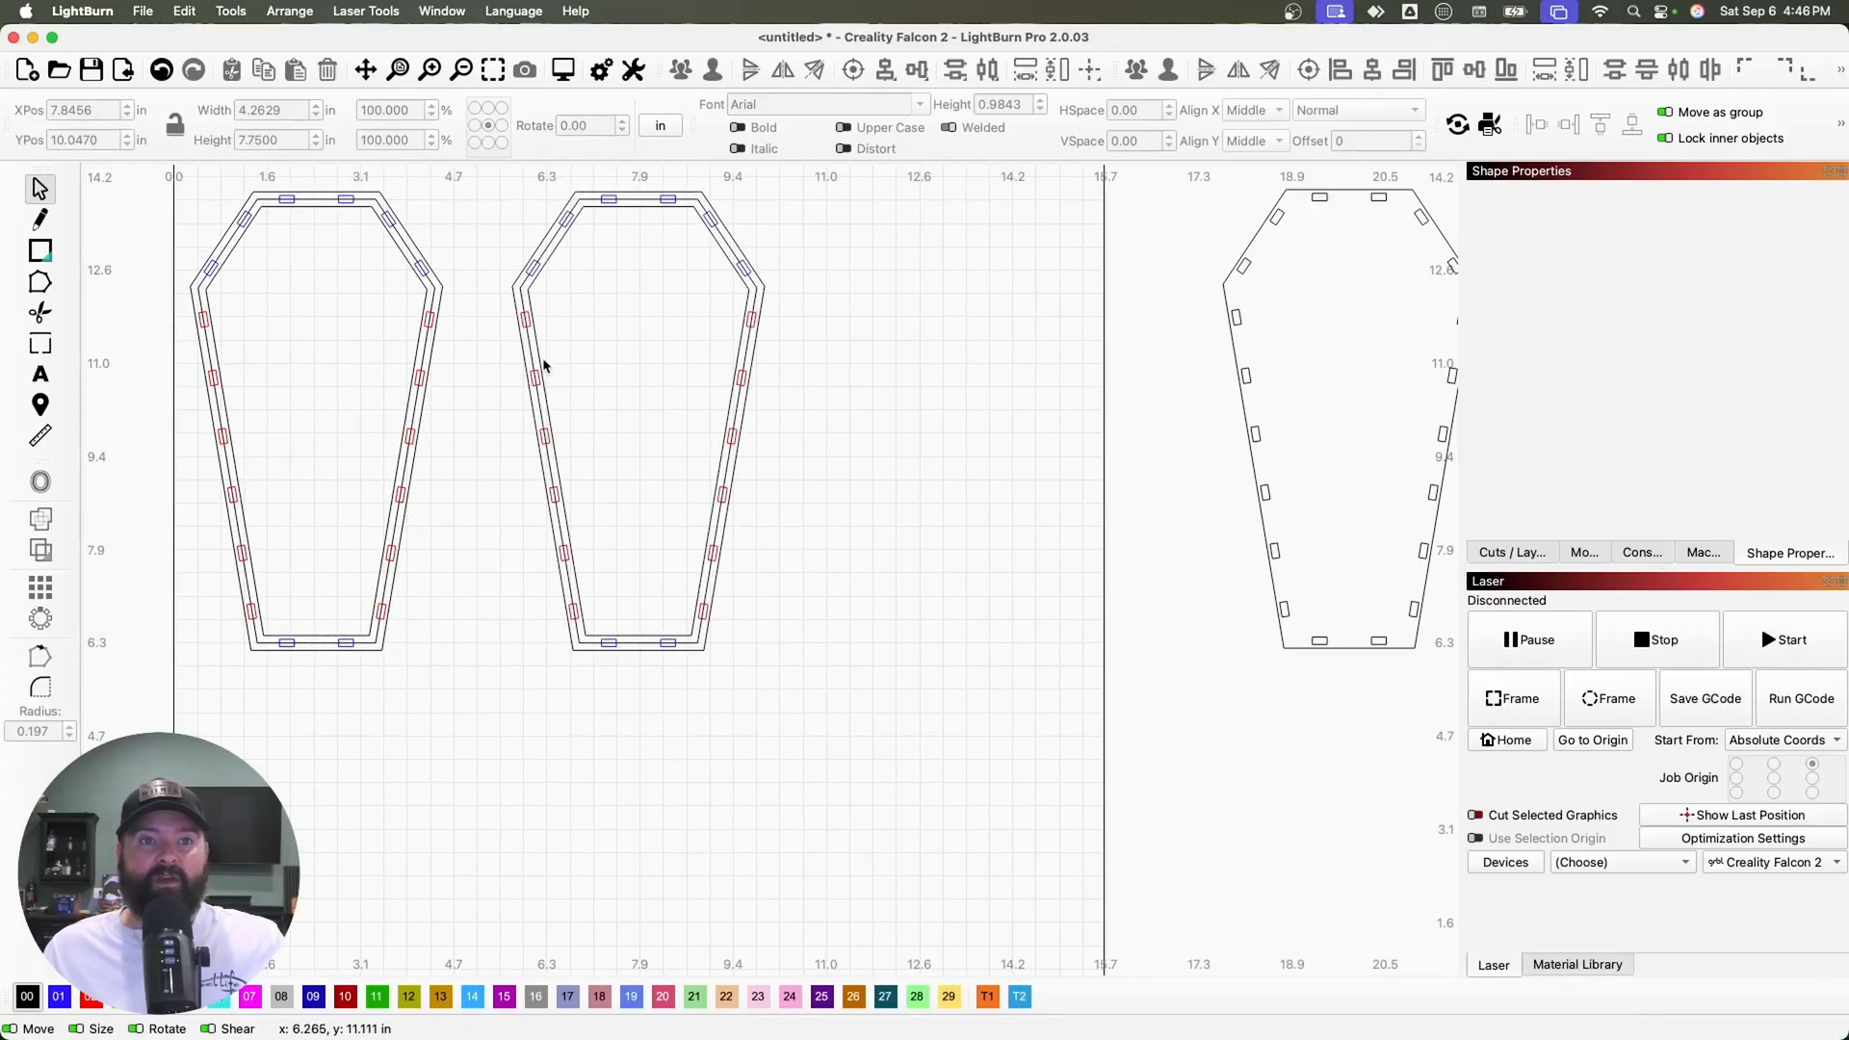
click(529, 342)
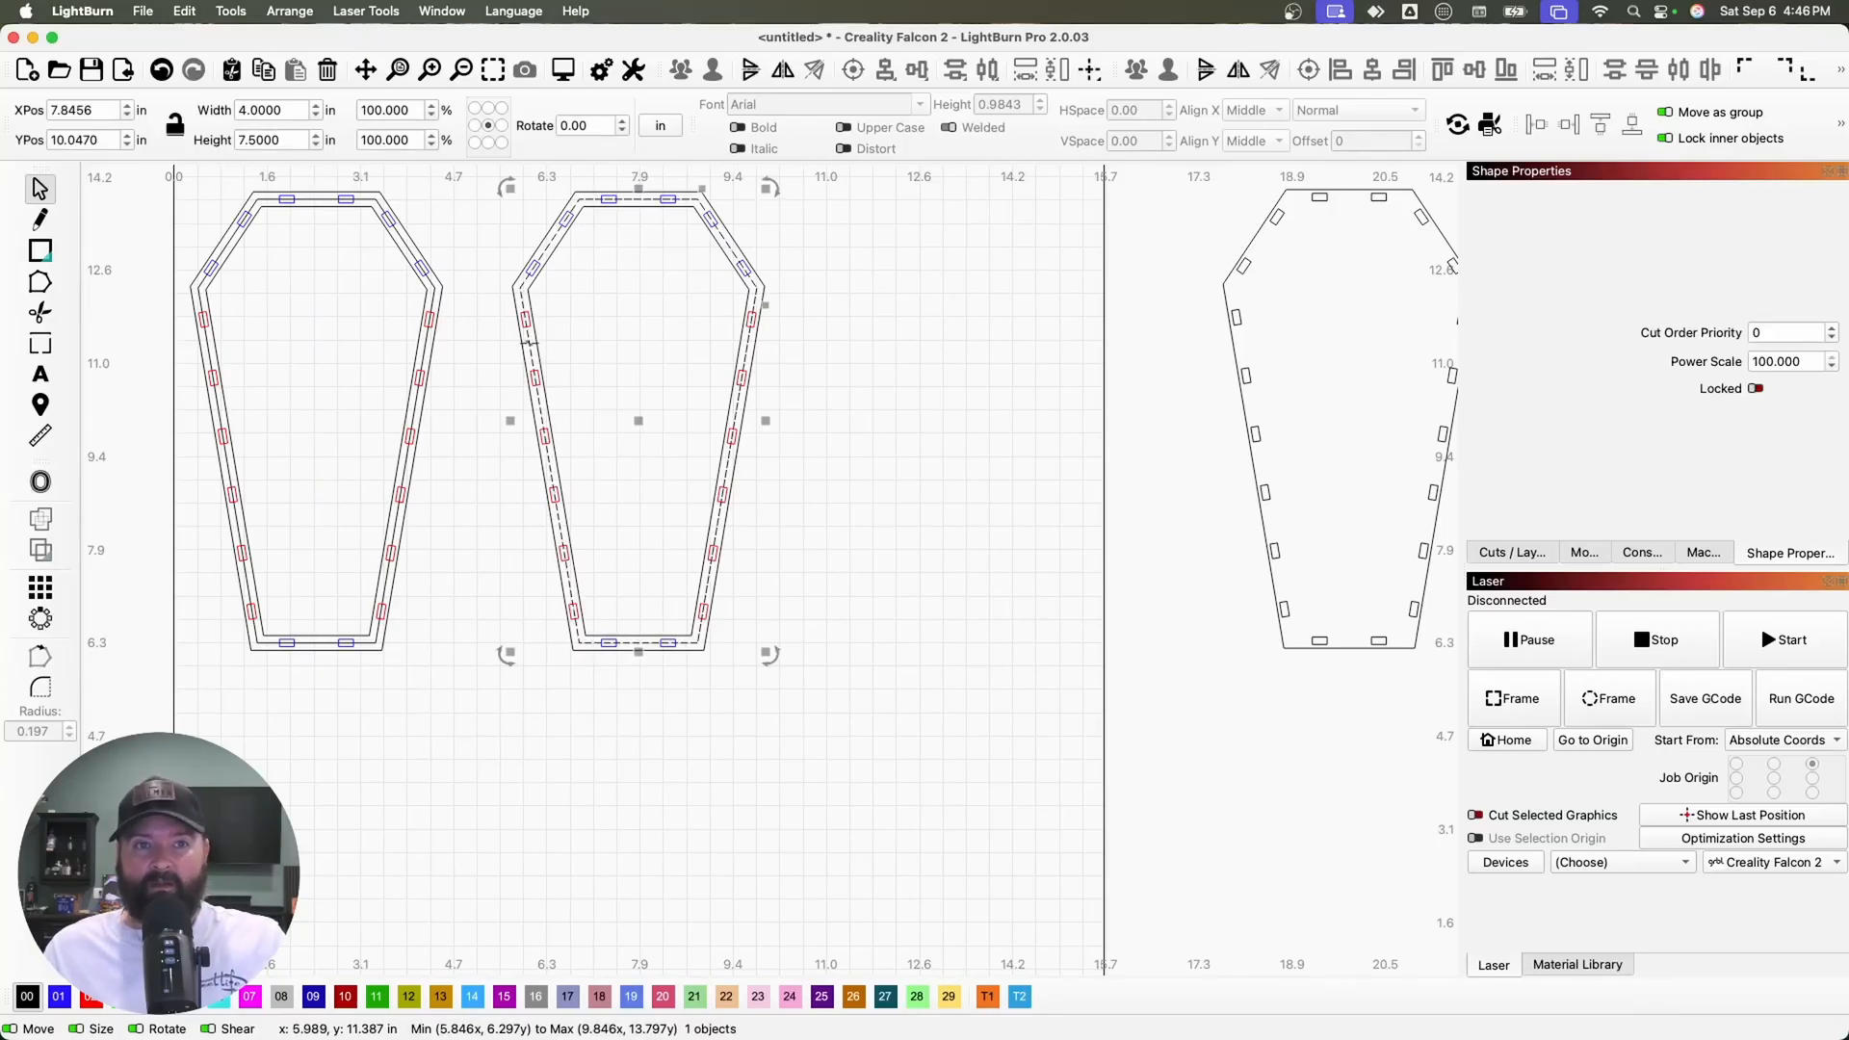
click(529, 344)
Assign the second duplicate to the black layer 00 and move it as one group beside the first panel off the workspace
drag(752, 679, 503, 320)
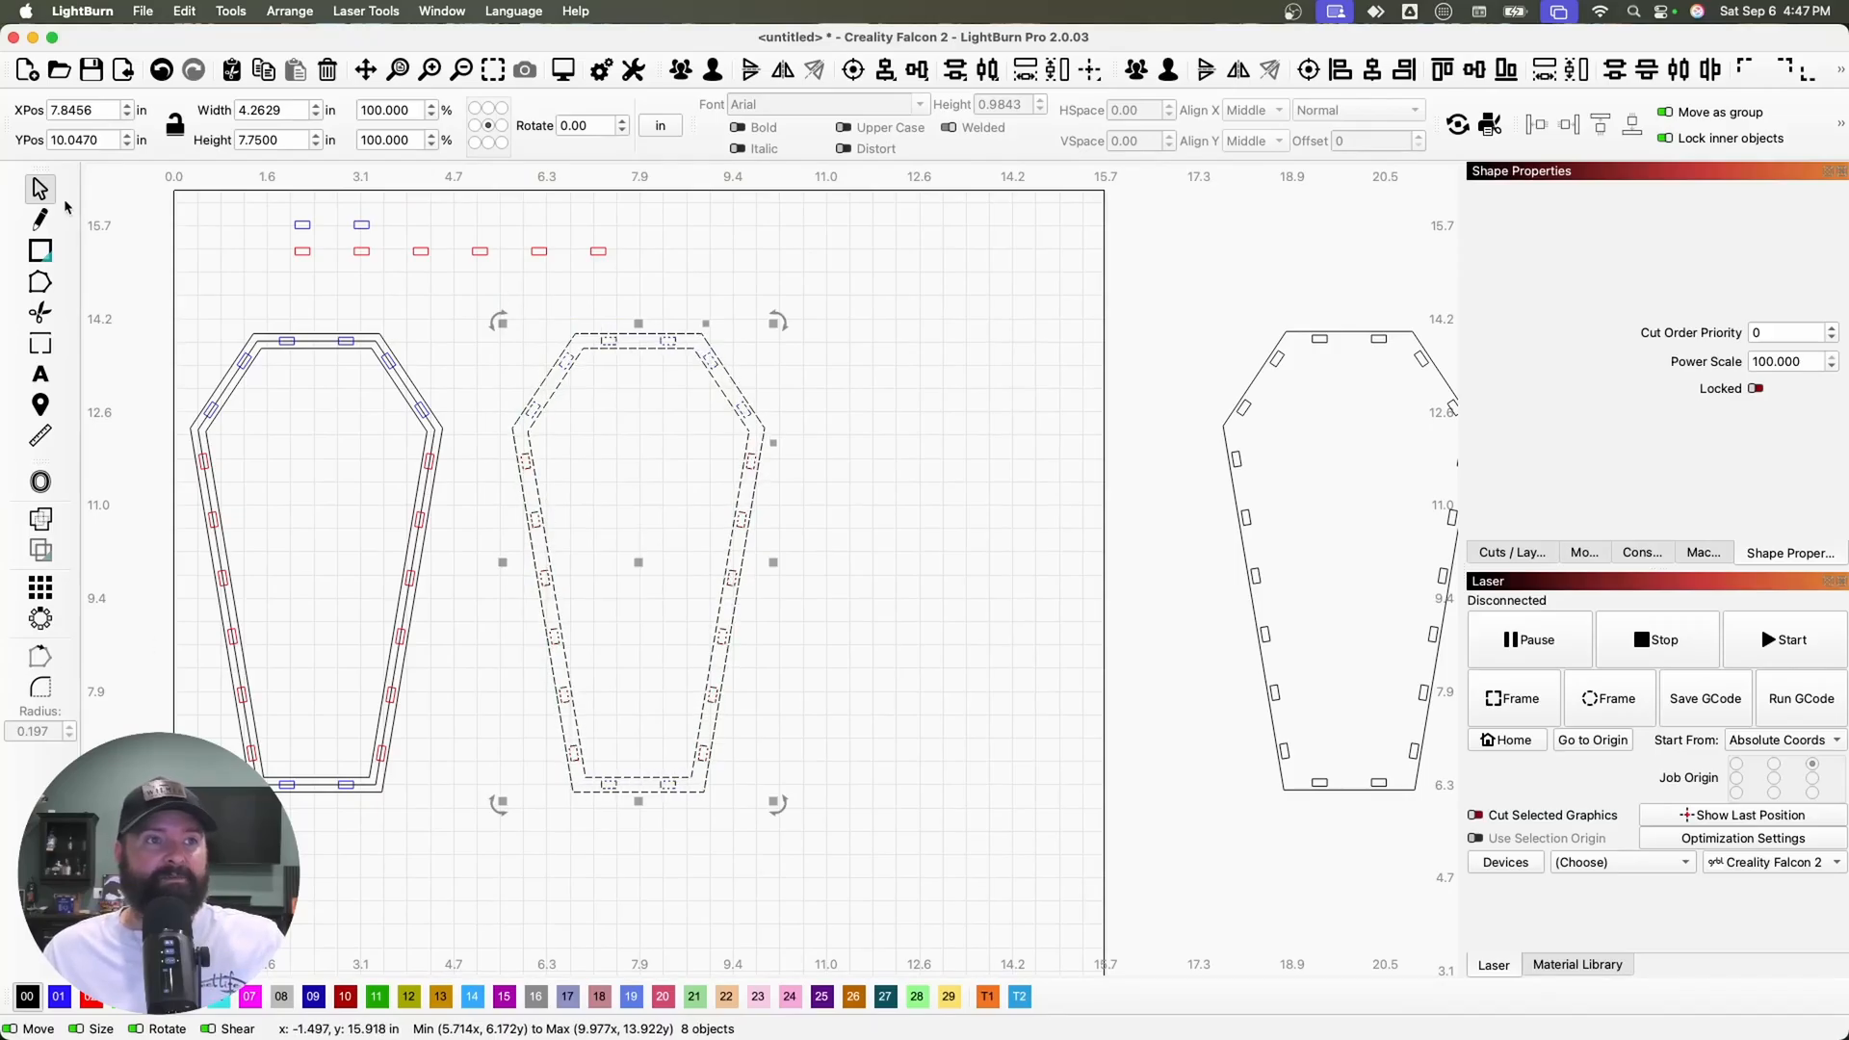
click(681, 70)
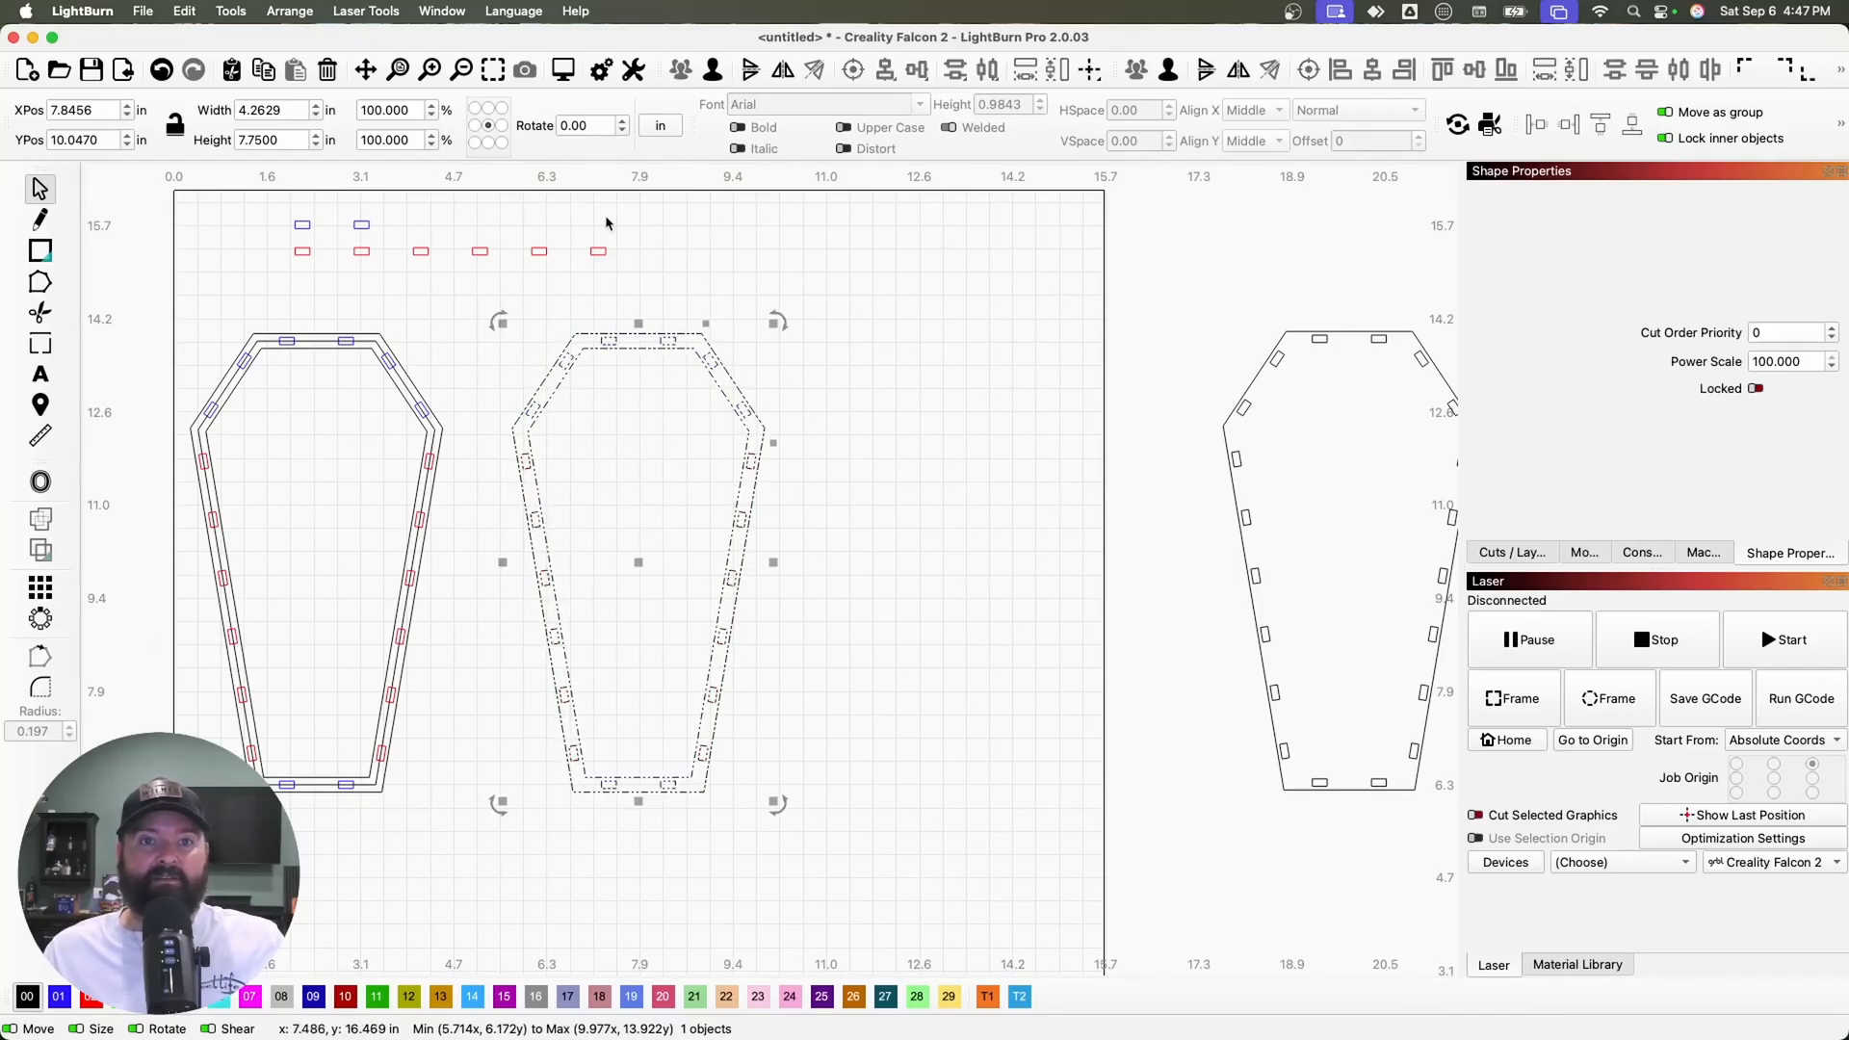
drag(640, 558, 1437, 560)
click(366, 579)
scroll(333, 580, down, 5)
scroll(291, 607, up, 4)
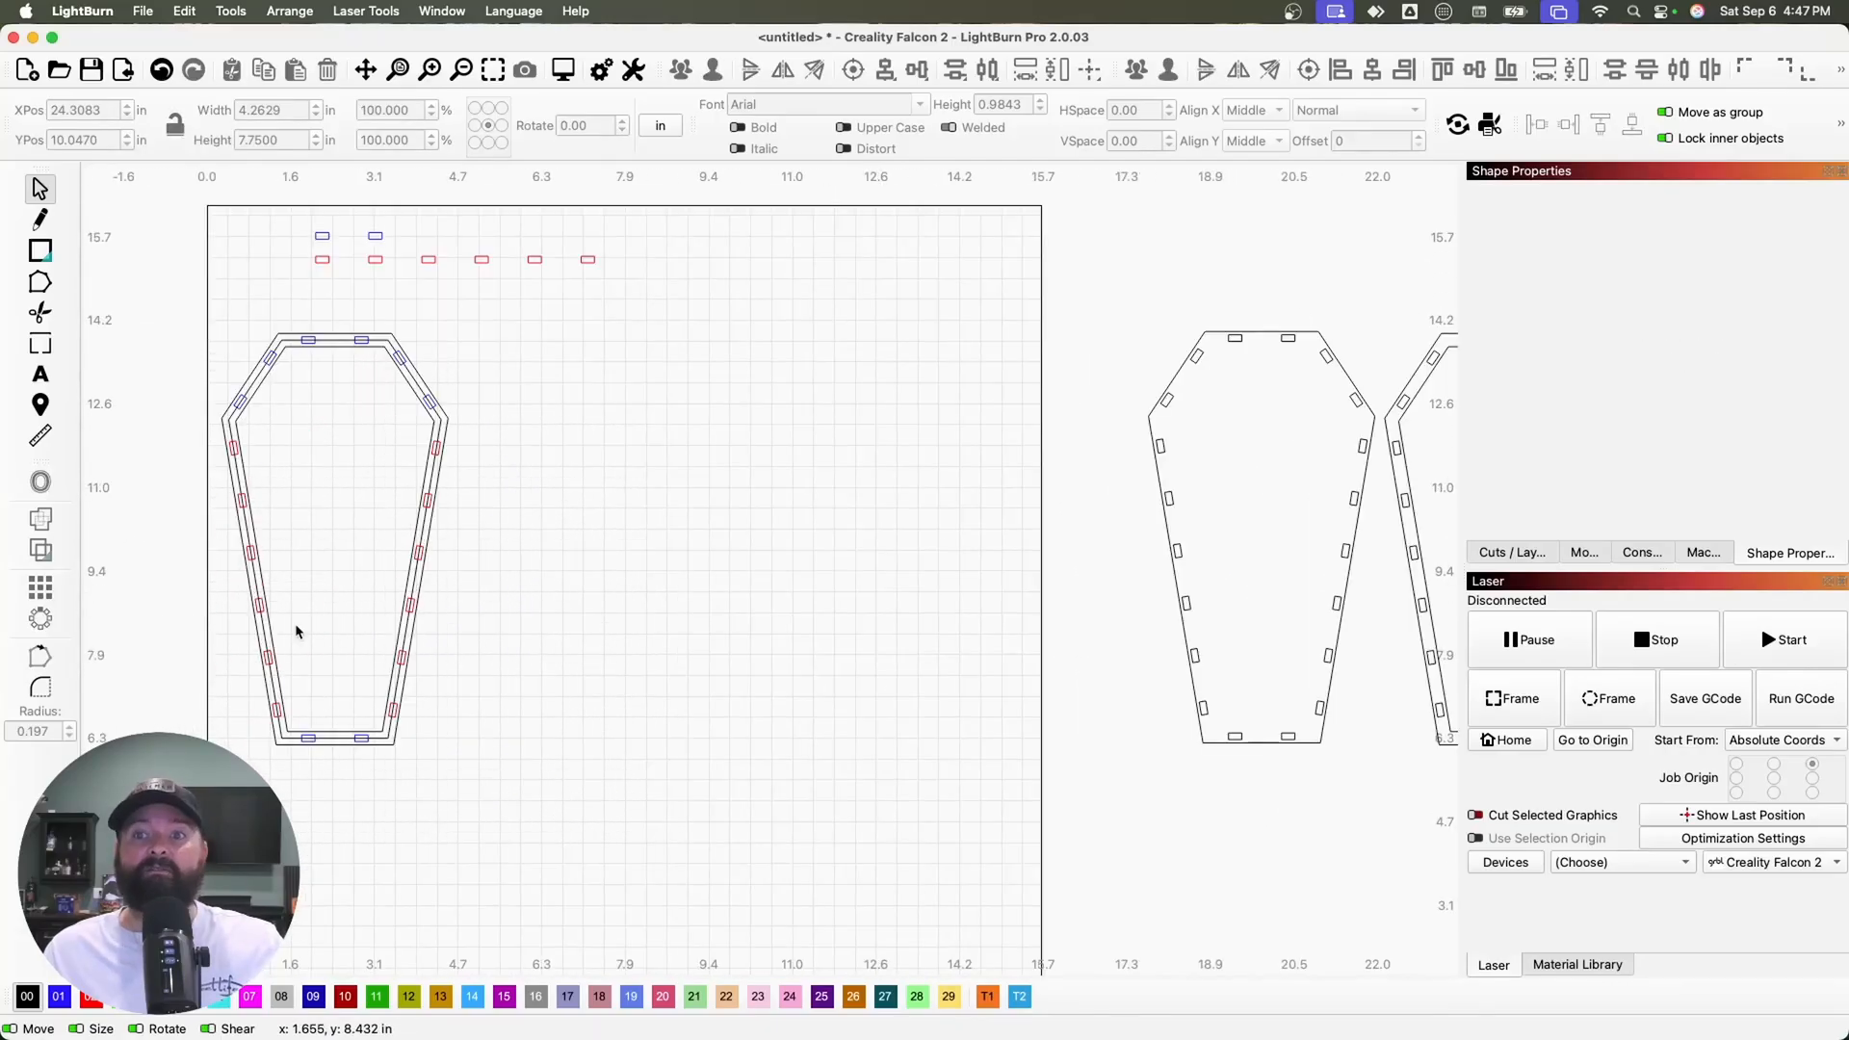
Place a third duplicate of the full coffin to the right of the original on the workspace
drag(407, 768, 208, 328)
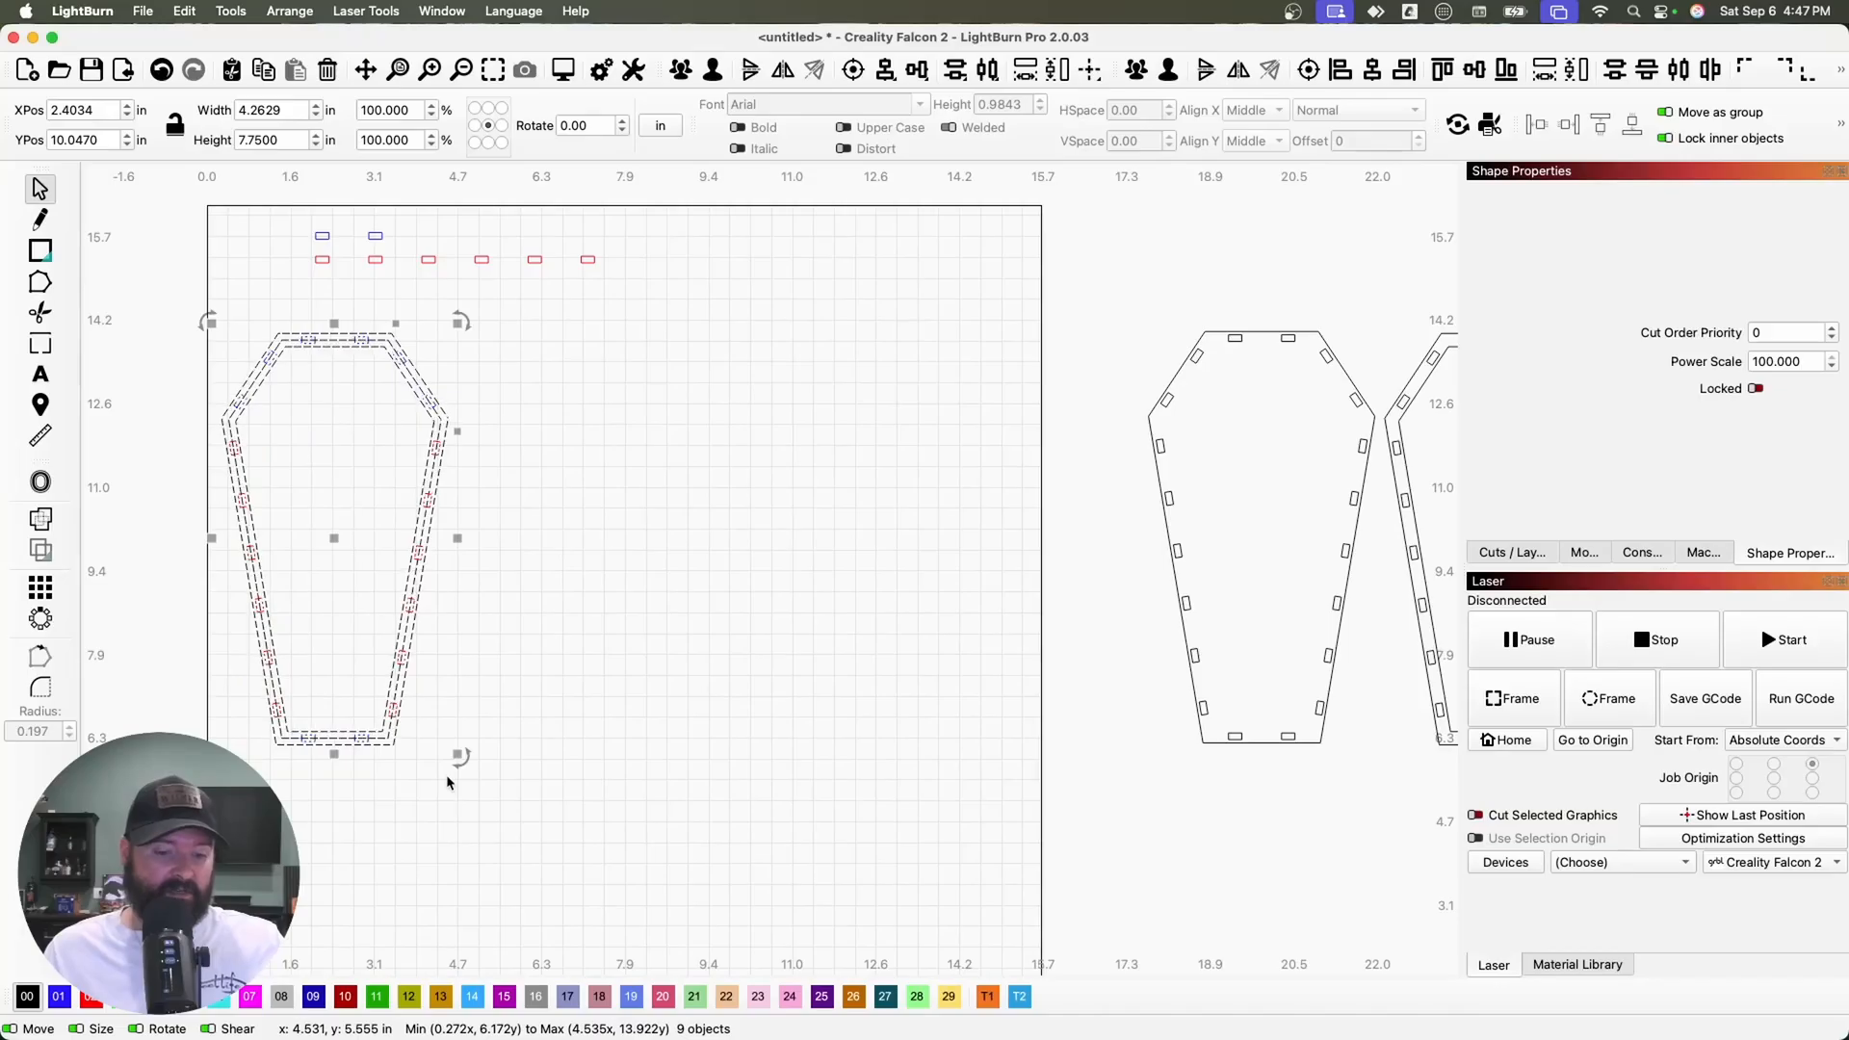
key(super+d)
drag(332, 546, 607, 541)
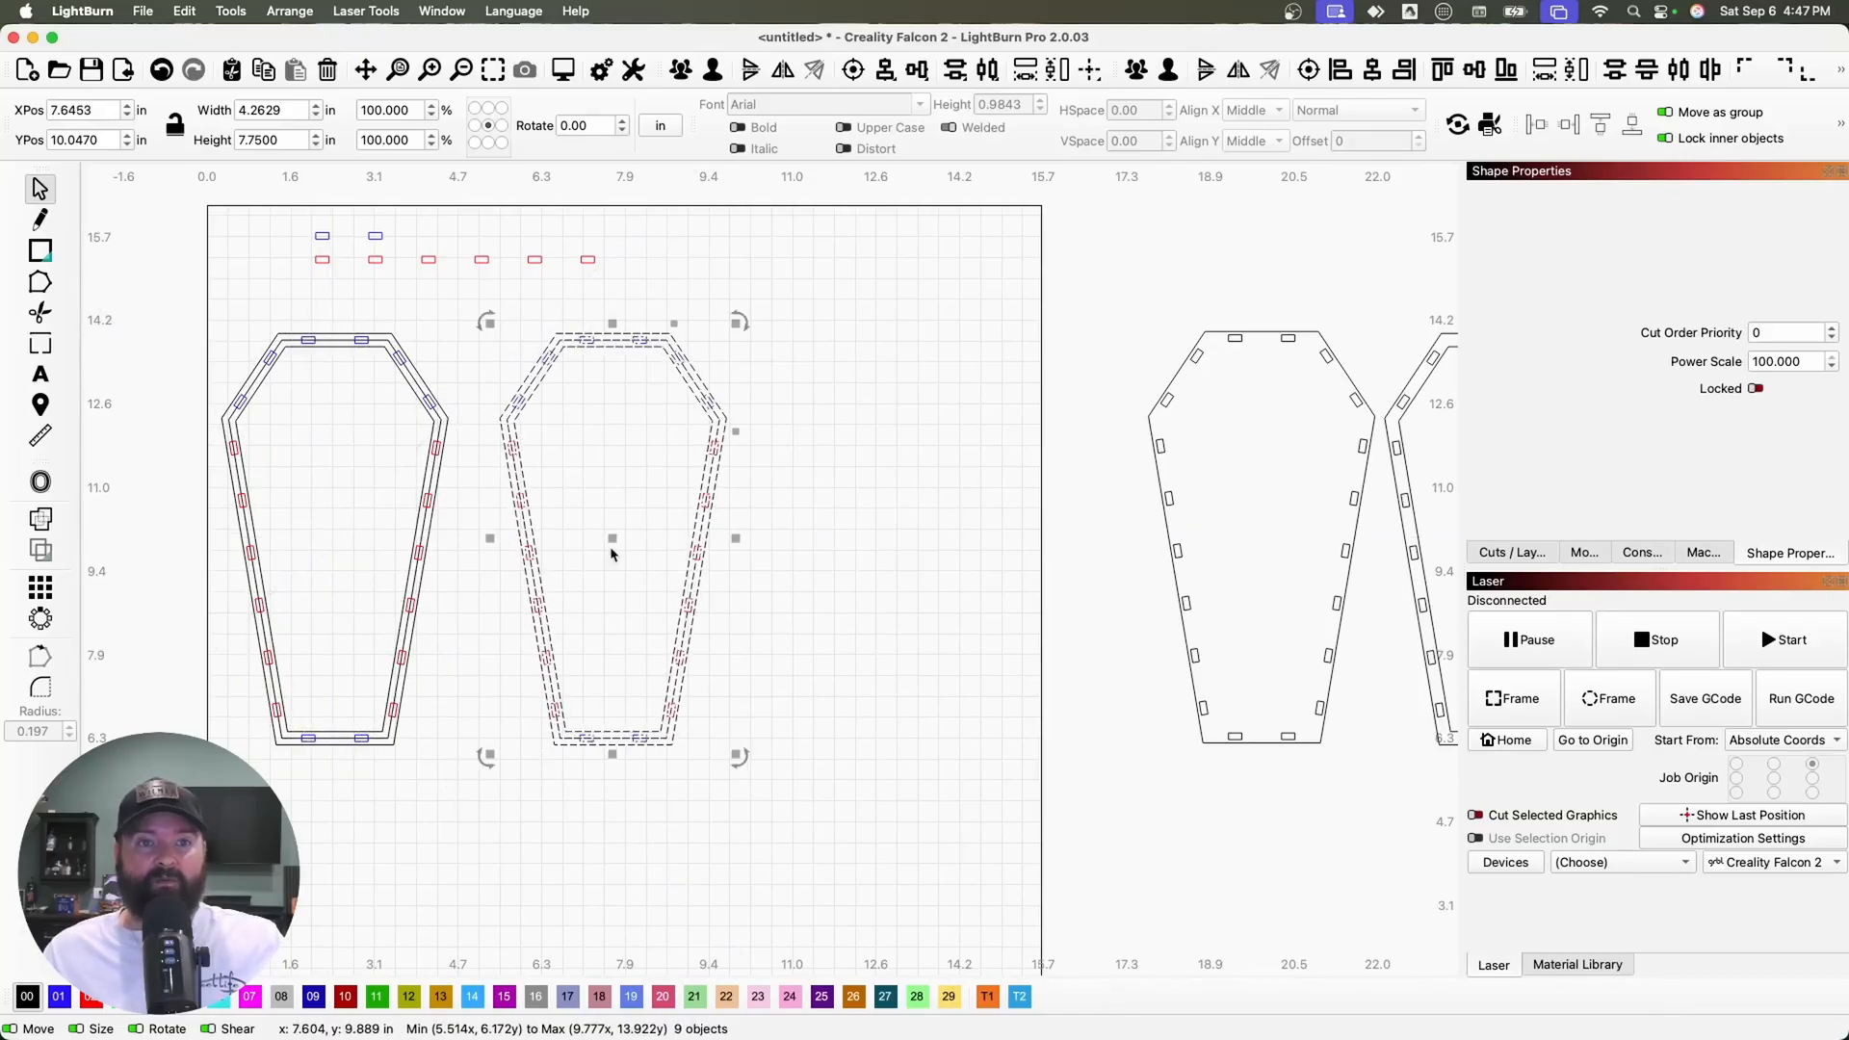
click(823, 589)
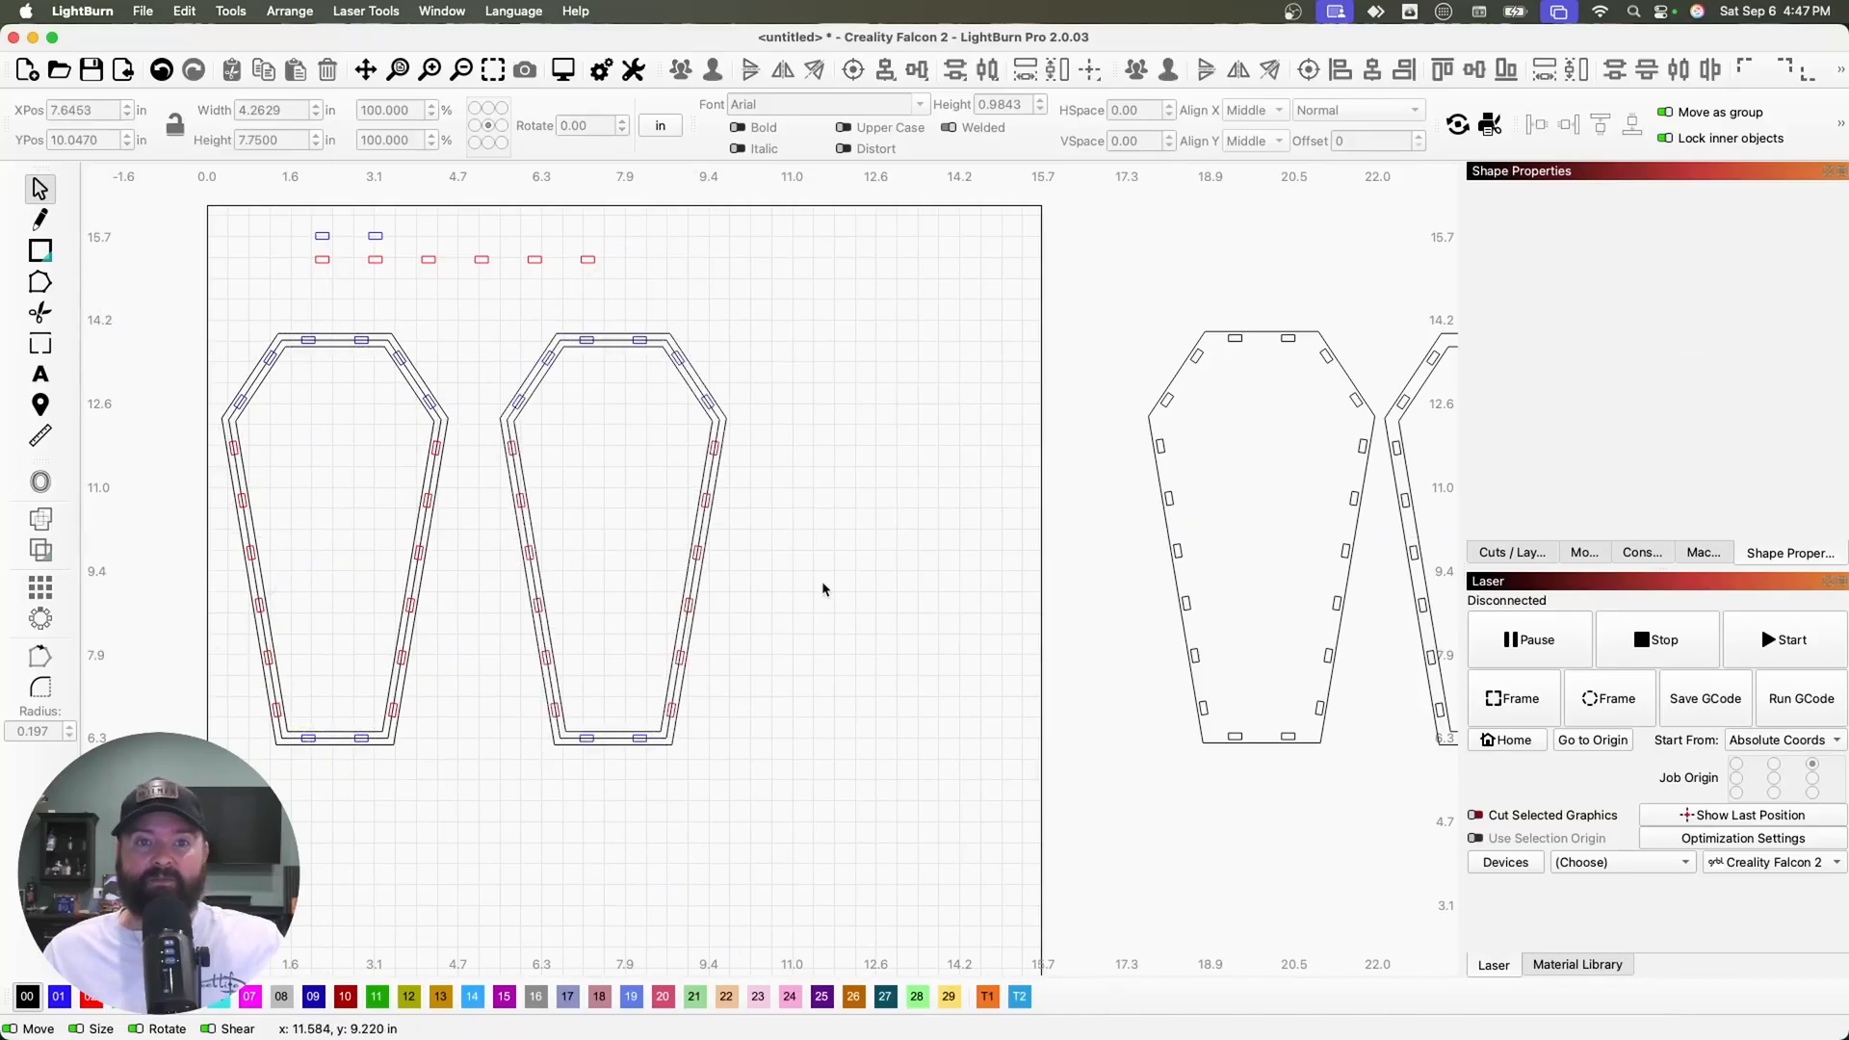
Offset the third duplicate's inner outline inward by 0.125 in with the Corner style
click(696, 520)
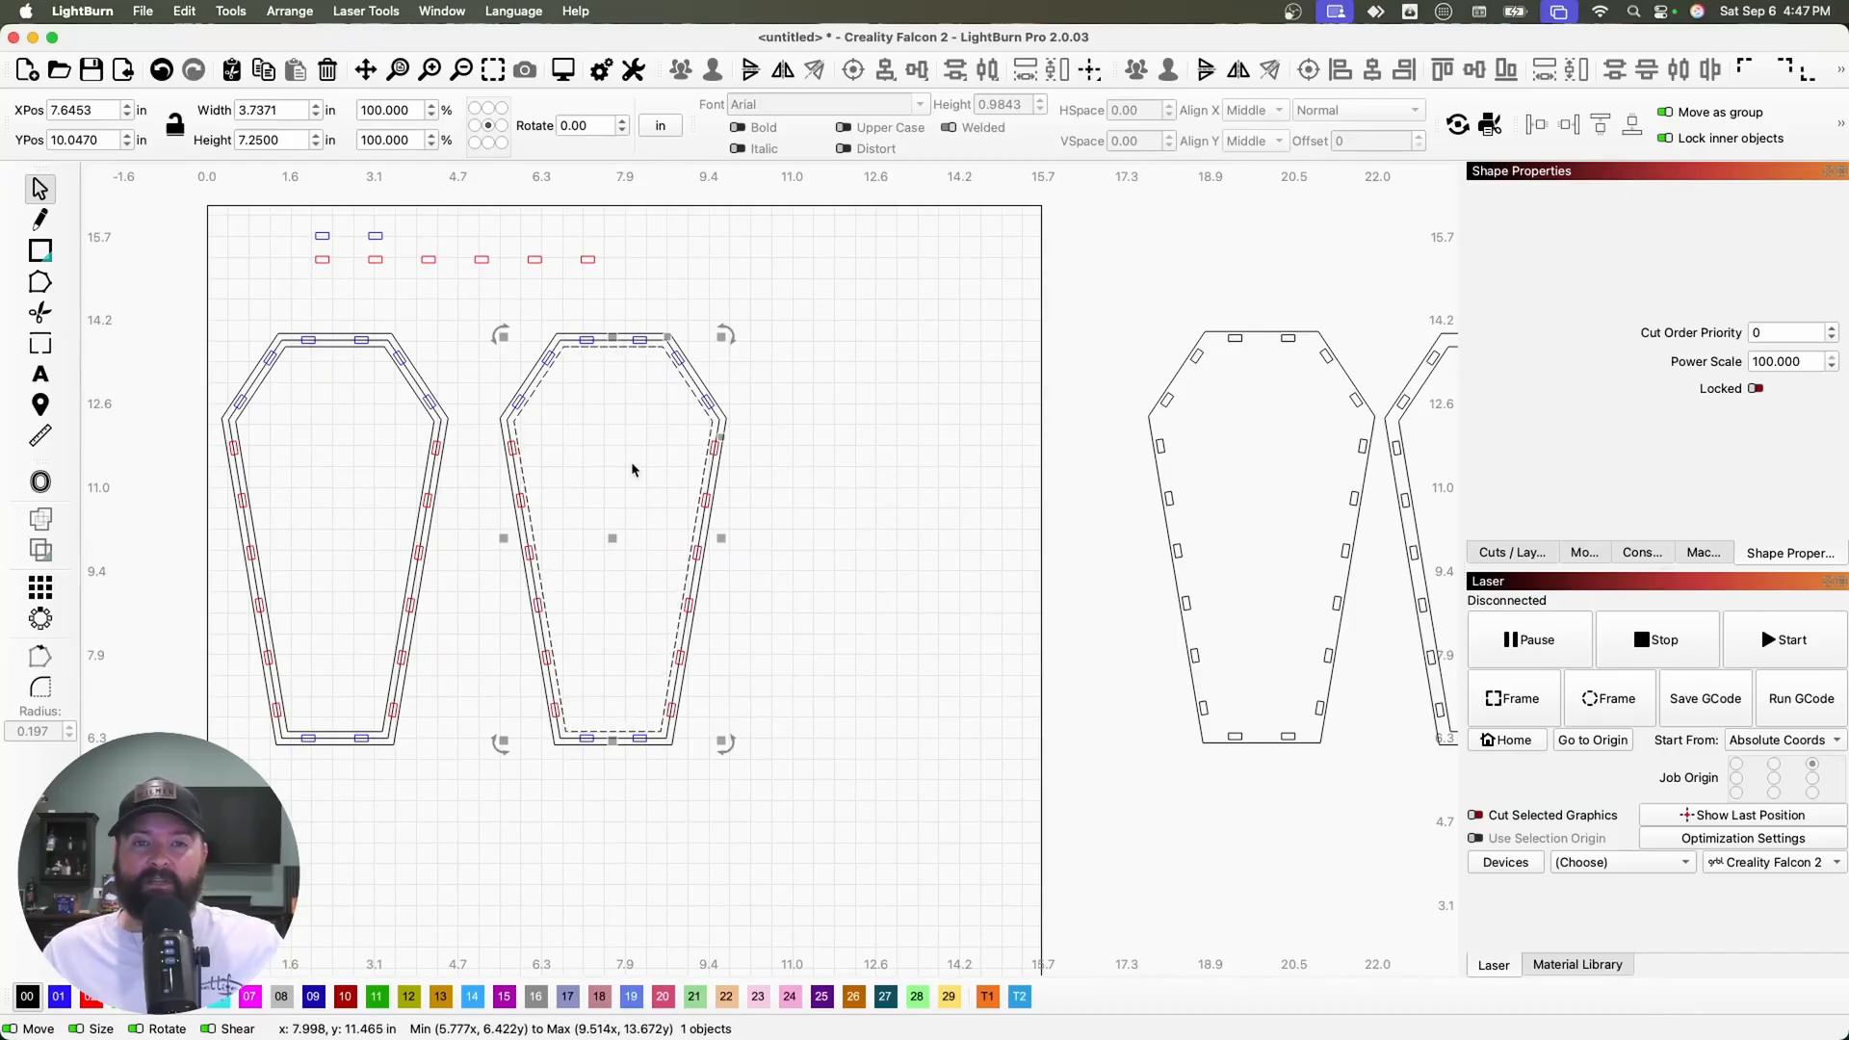
click(41, 493)
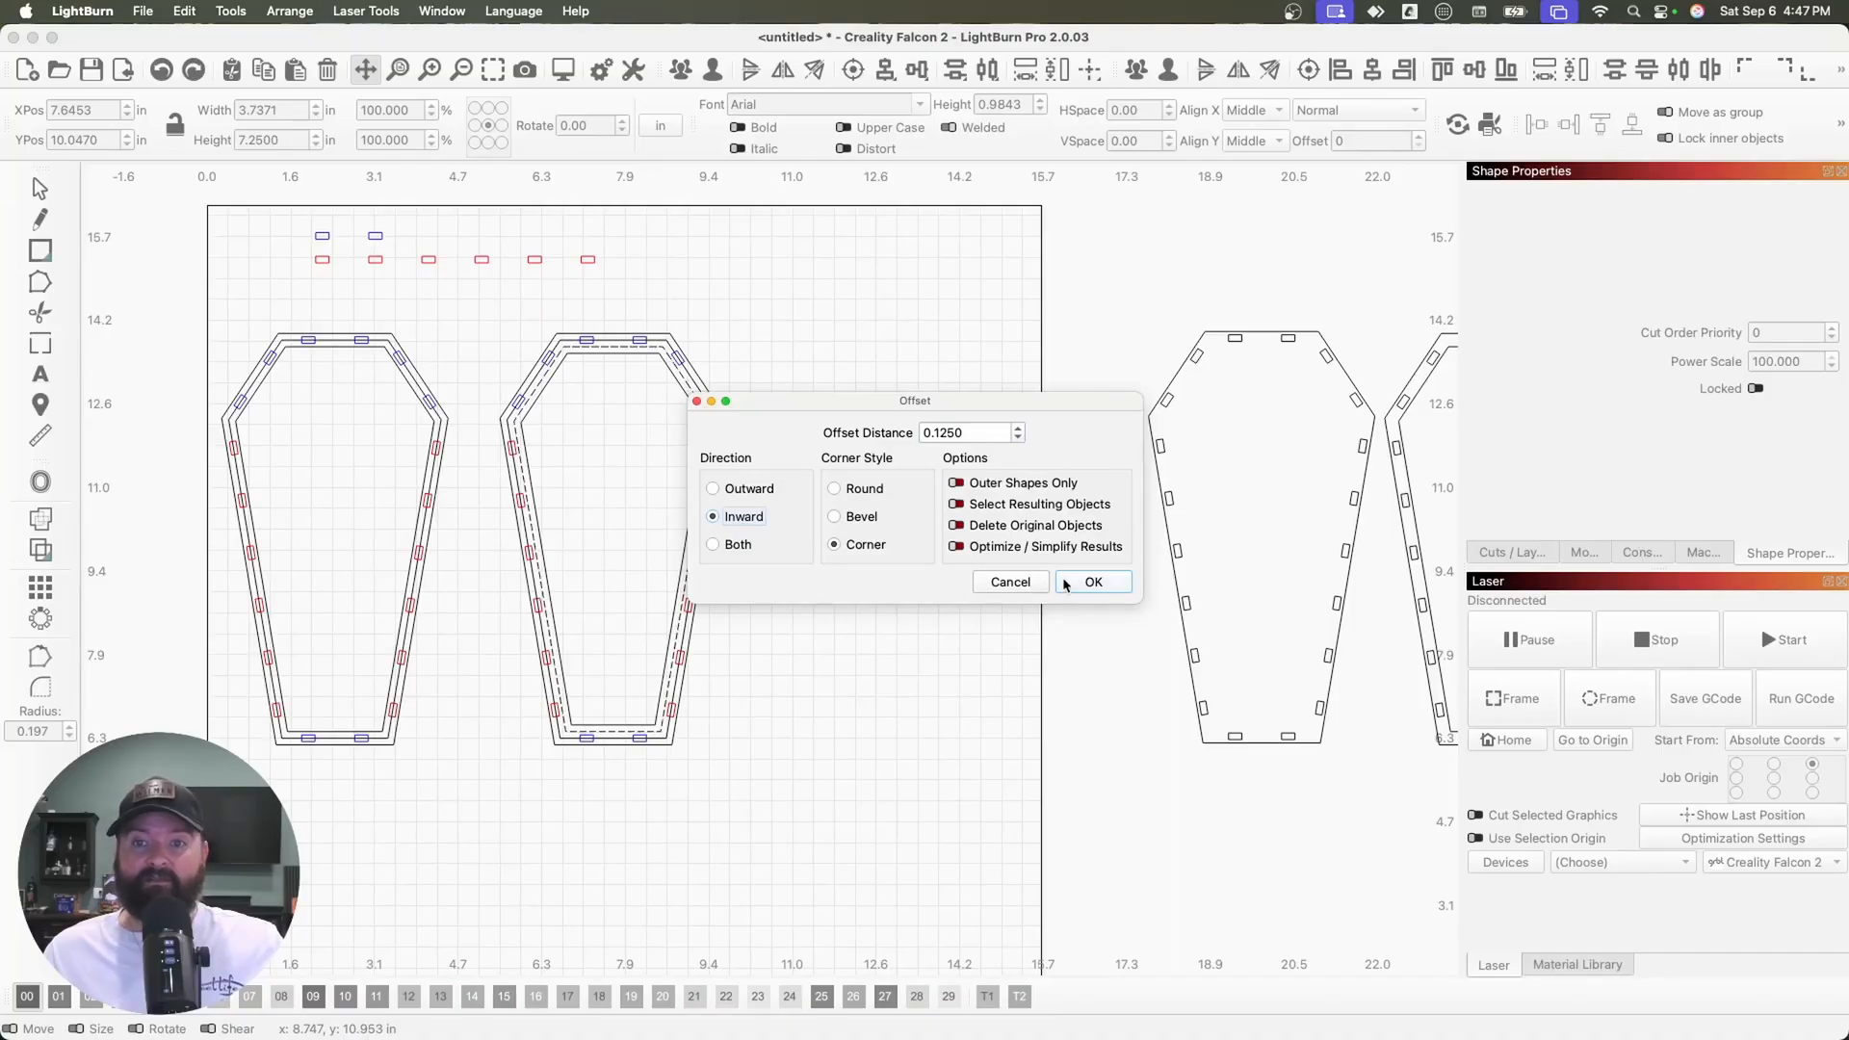
click(1091, 582)
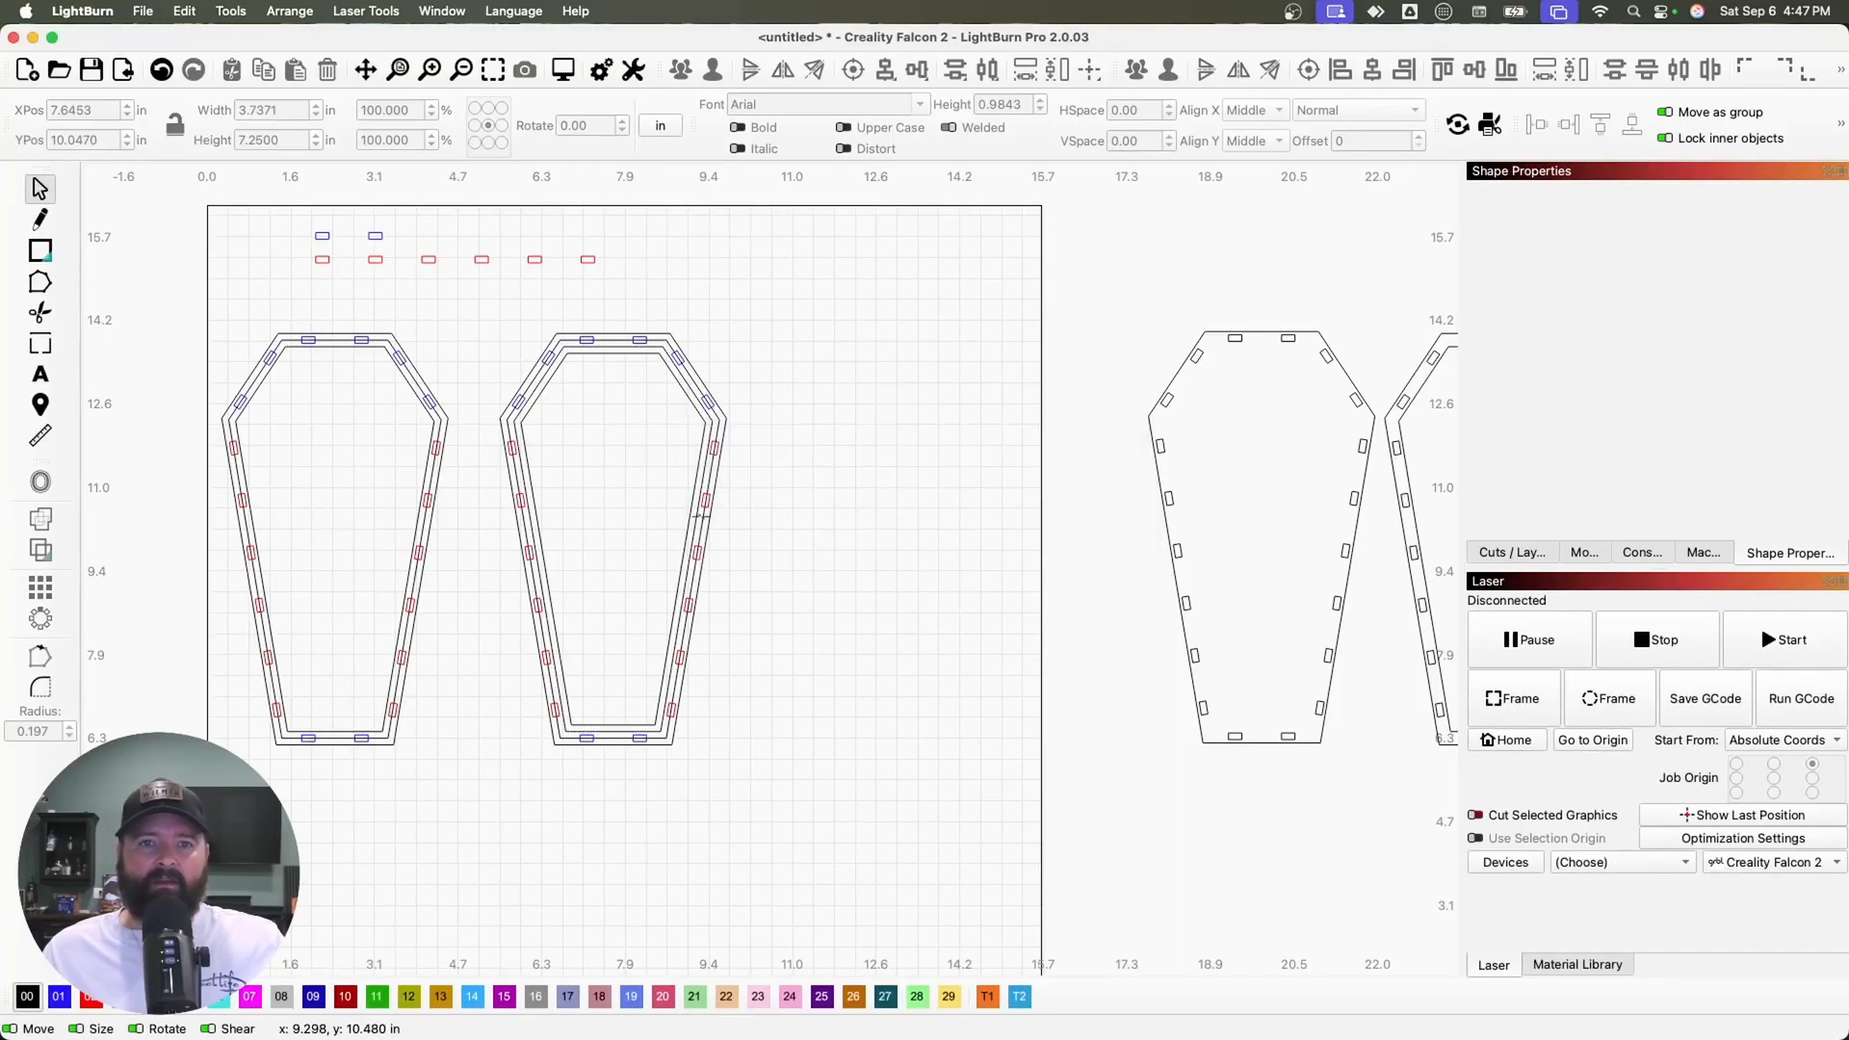
Delete the third duplicate's middle outline, original inner outline and all its slots, and move the remaining frame beside the panels off the workspace
click(702, 516)
key(Delete)
click(700, 520)
key(Delete)
click(532, 548)
key(Delete)
click(513, 400)
key(Delete)
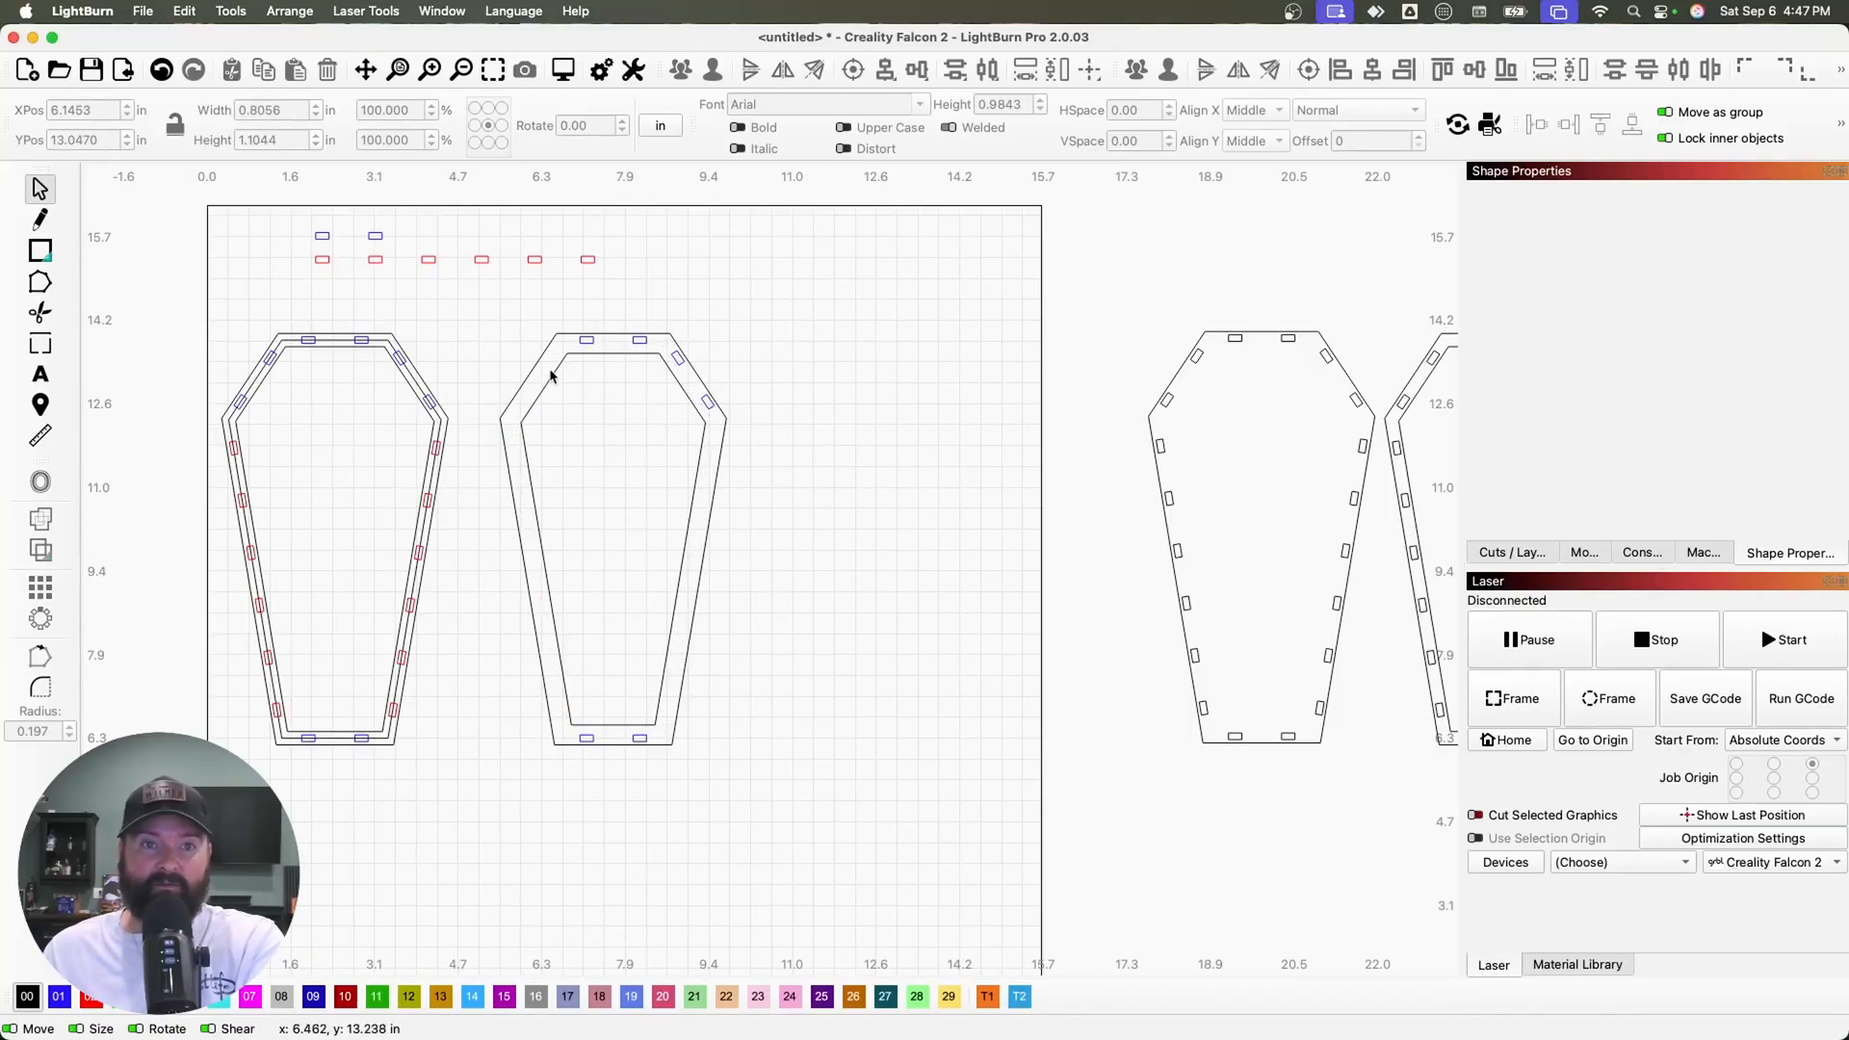
click(586, 738)
key(Delete)
drag(571, 388, 519, 359)
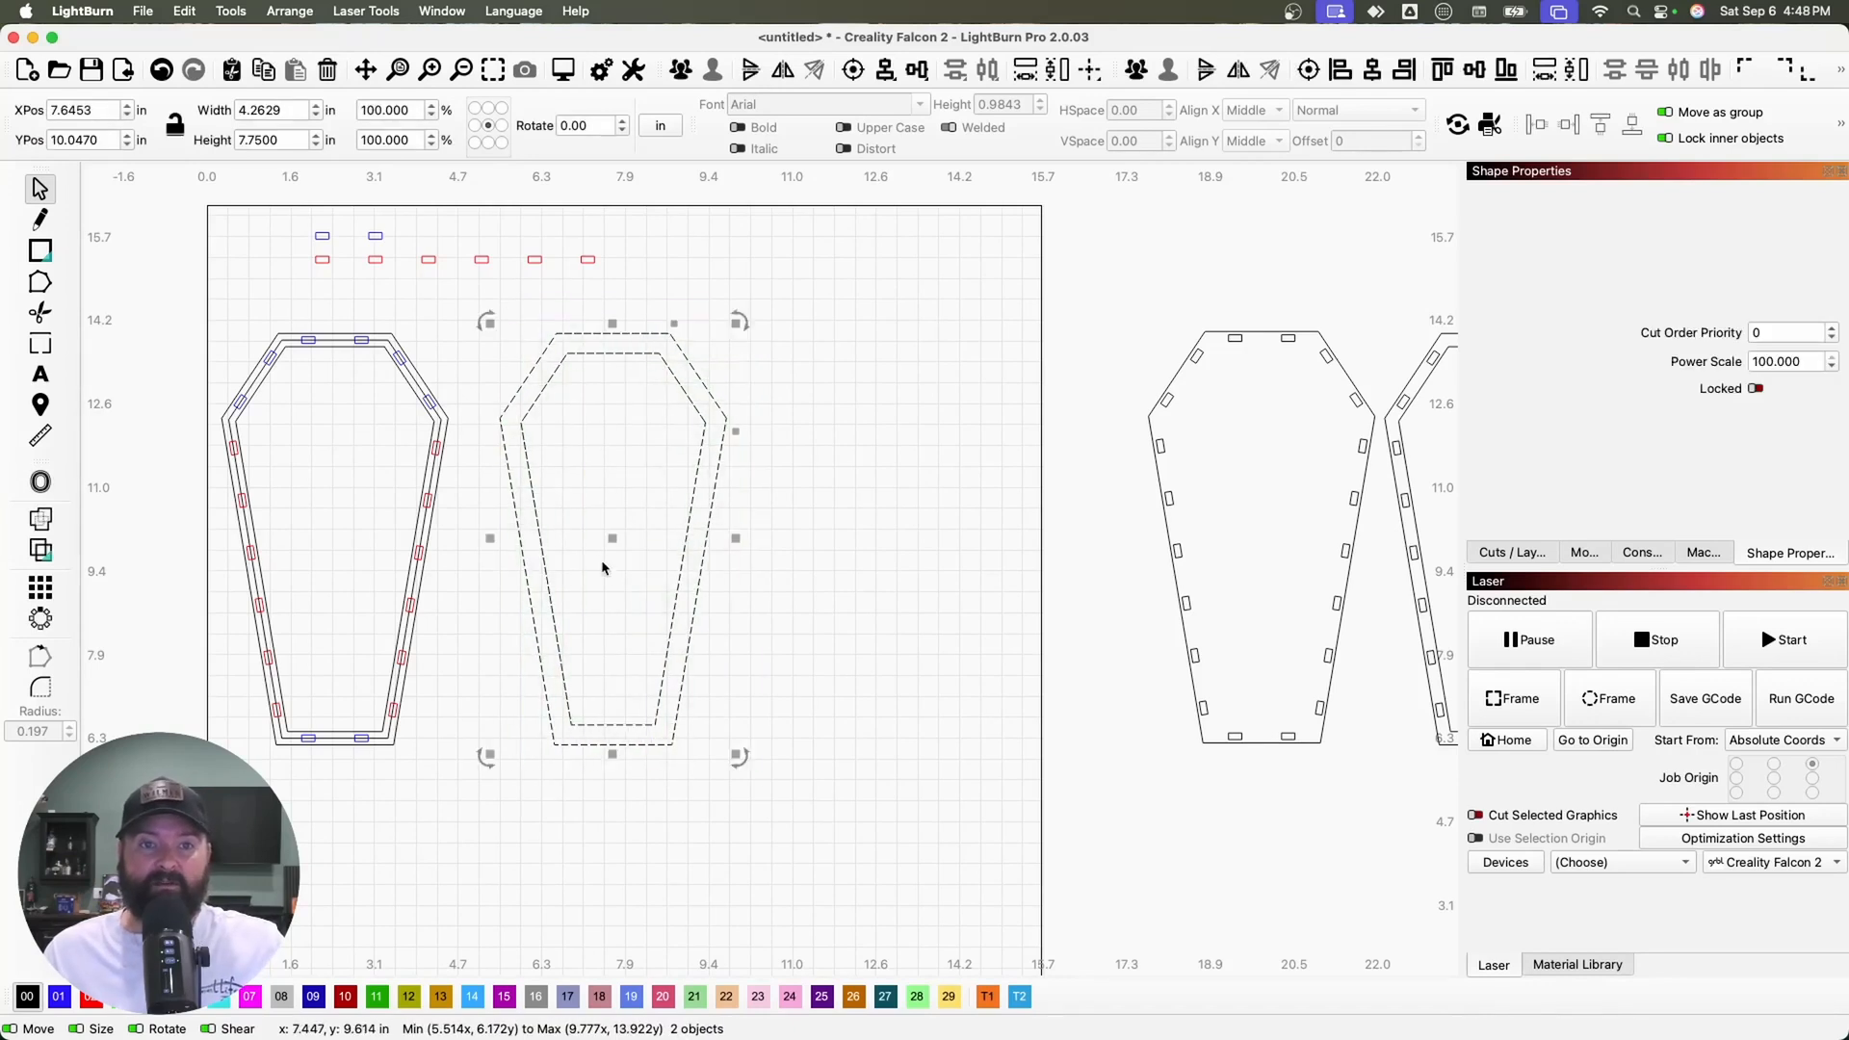
drag(612, 541, 1031, 552)
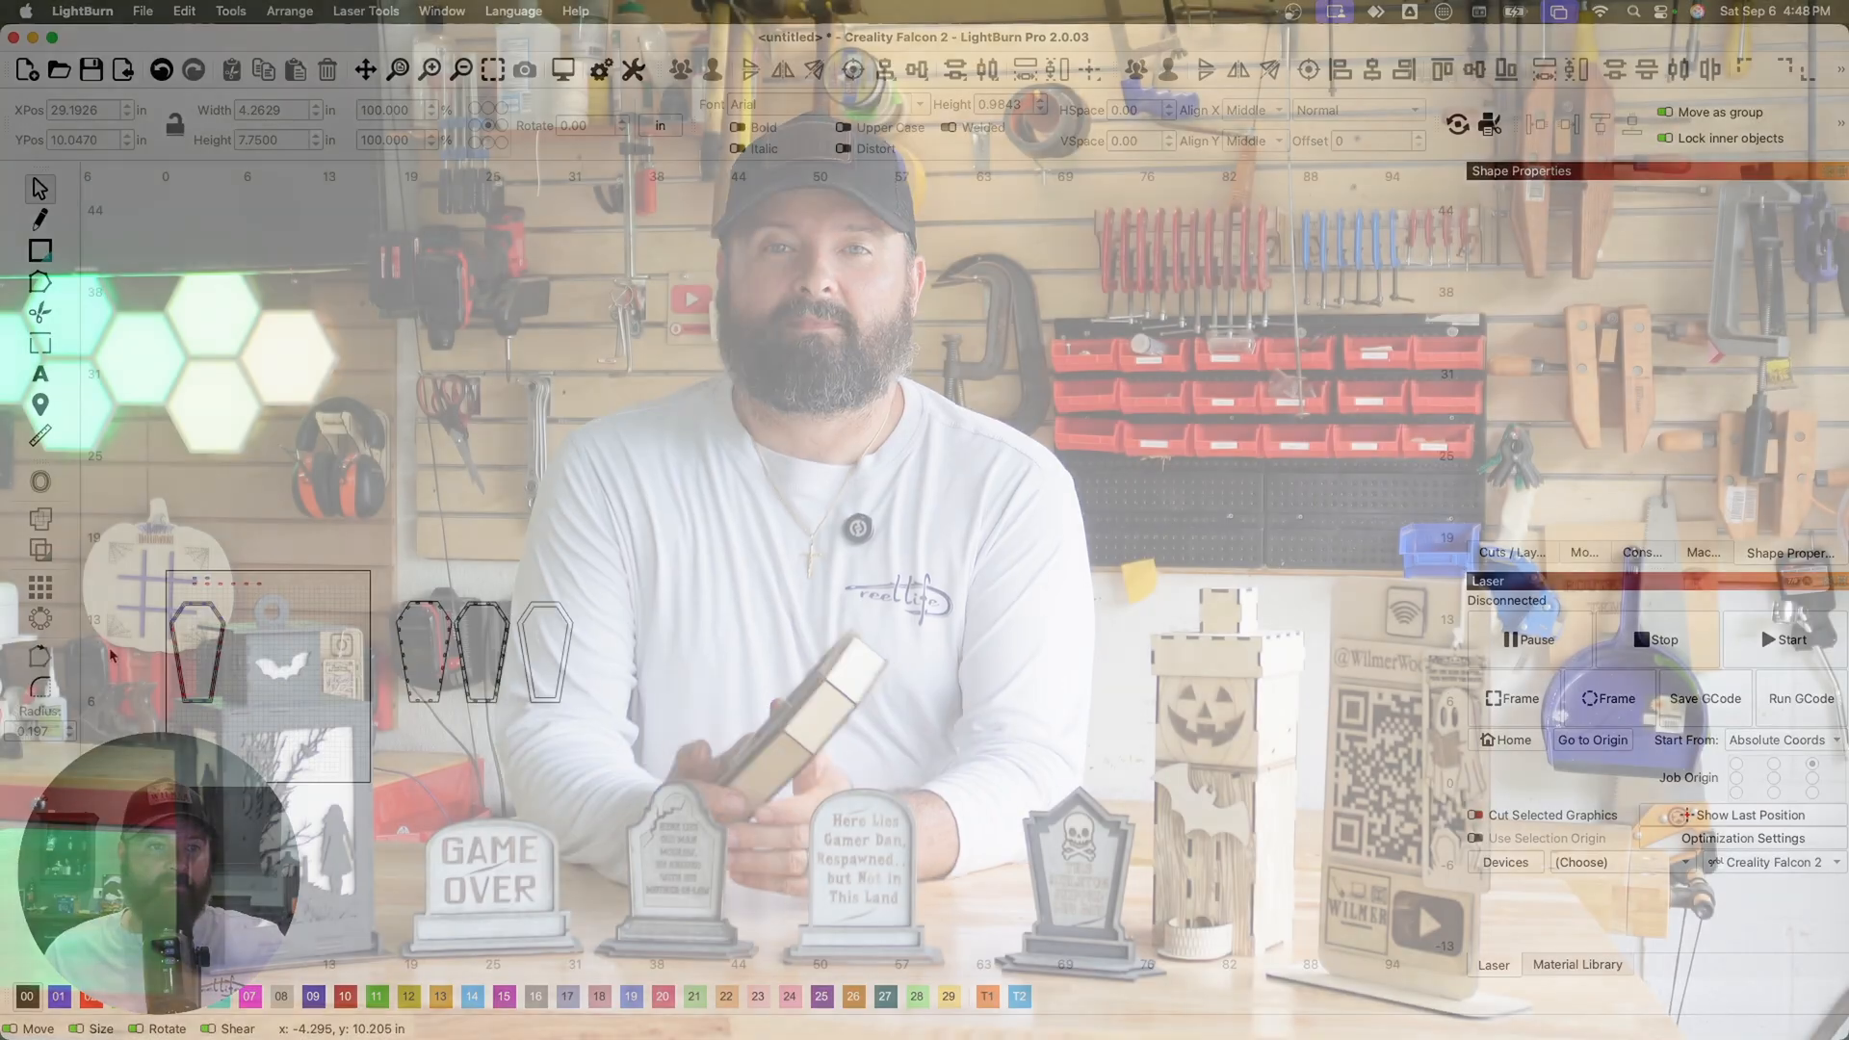
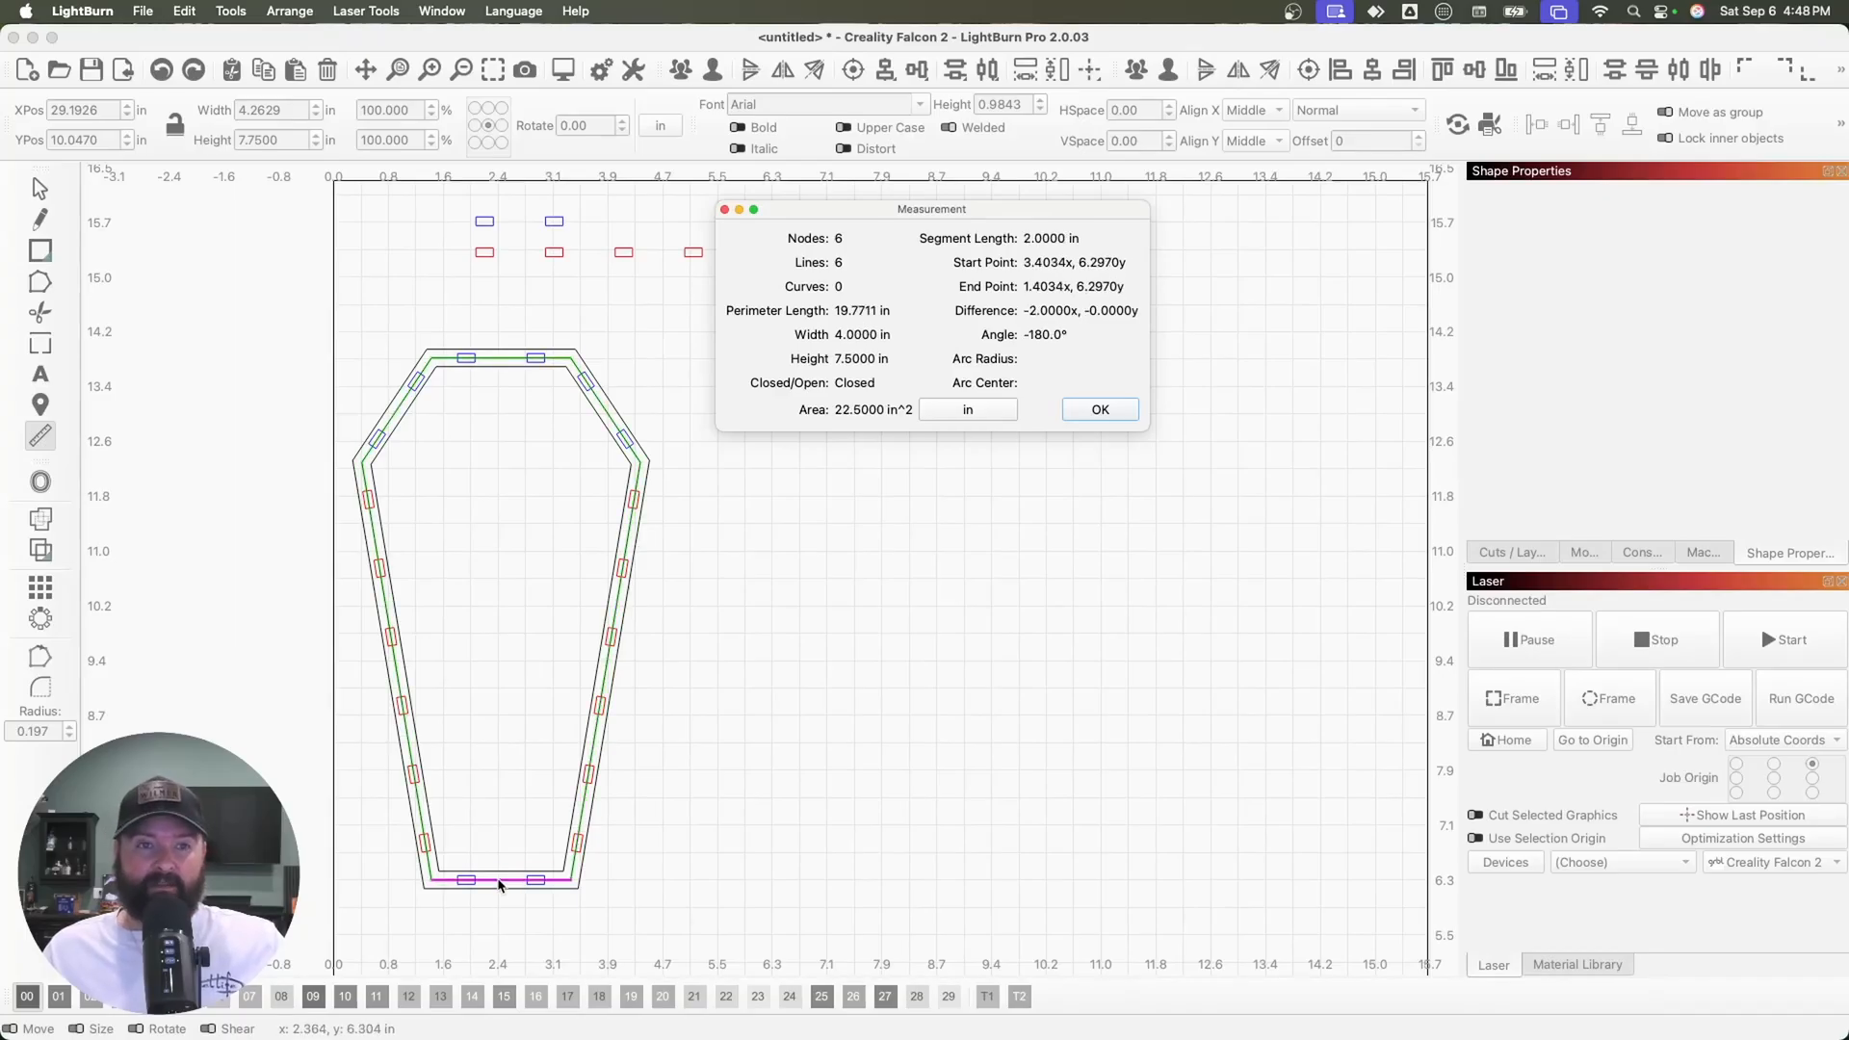
Close the measurement results and draw a rectangle about 1.97 in wide and 1.73 in high to the right of the original coffin
click(57, 257)
click(1105, 410)
drag(845, 477, 1019, 488)
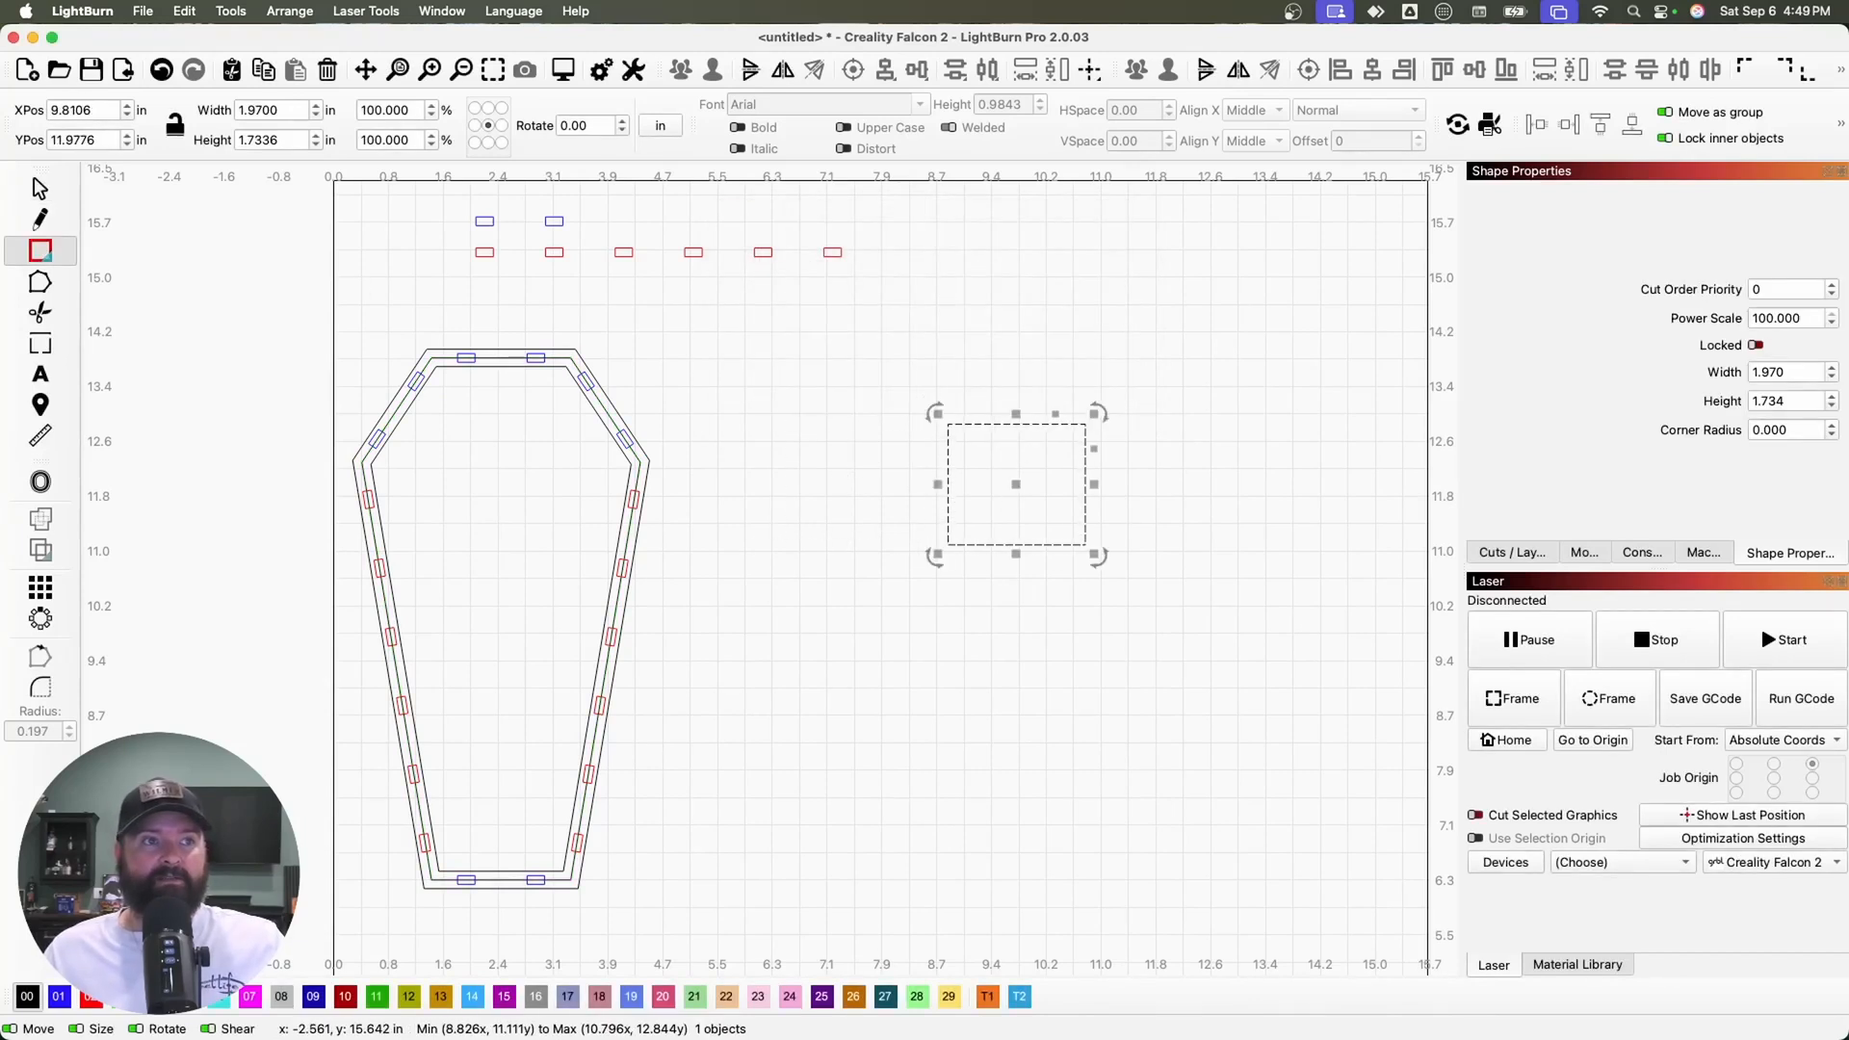
click(38, 187)
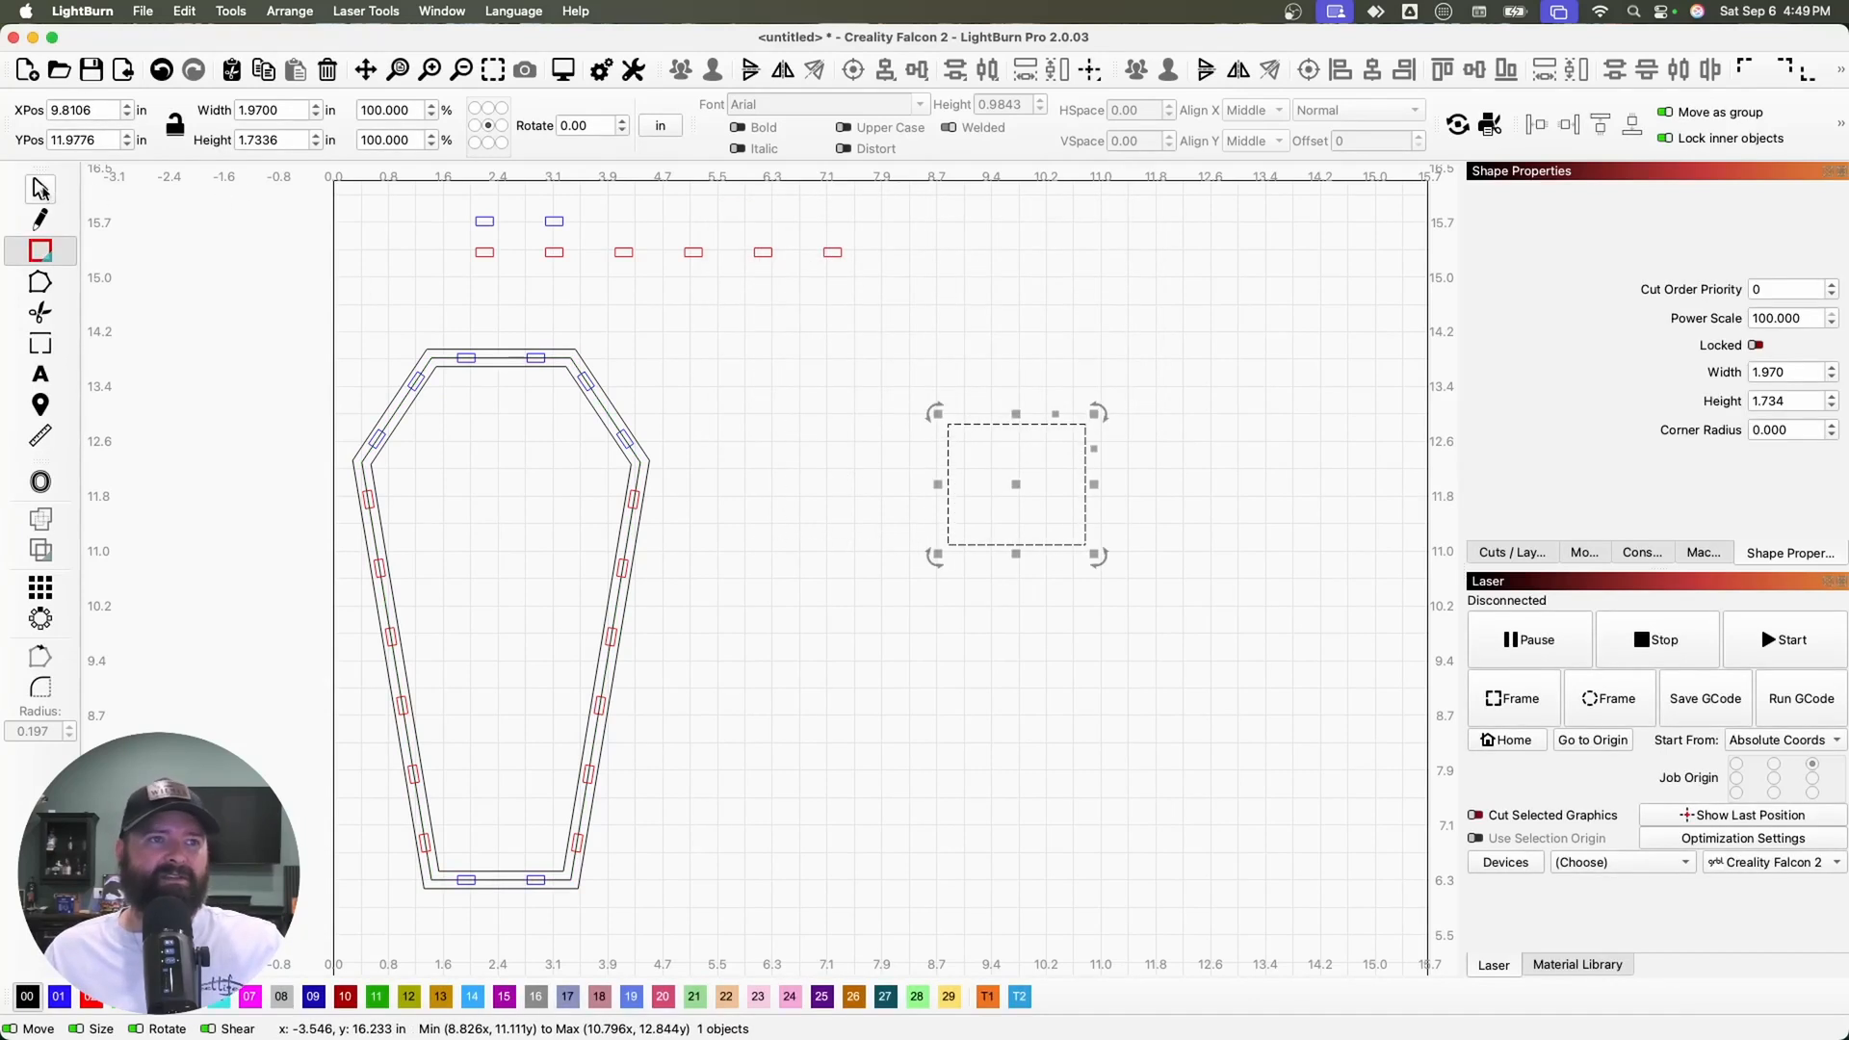
Set the rectangle to 2 in wide and 1 in high and move it closer to the original coffin
text(20)
key(Tab)
text(1)
key(Return)
key(Return)
drag(1024, 491, 880, 566)
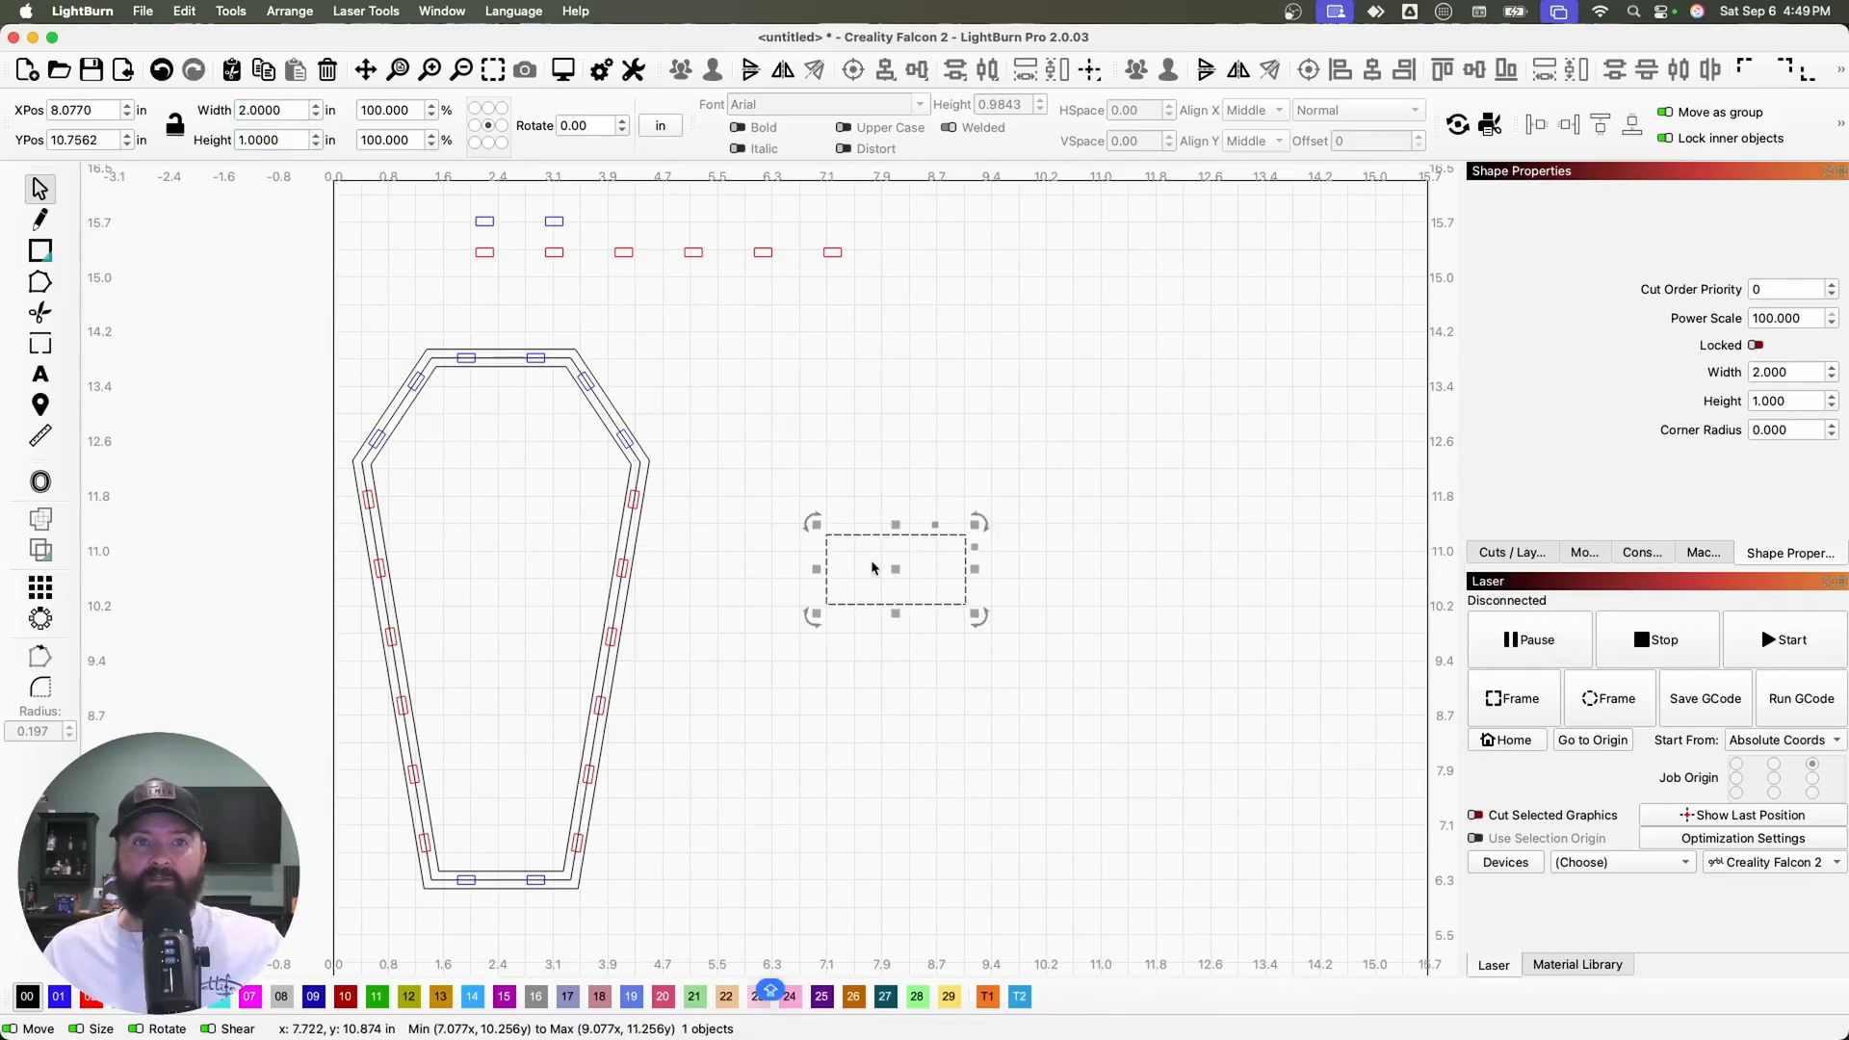
Place a duplicate of the blue slot pair above the original pair and set its height to 0.25 in
click(548, 222)
key(super+d)
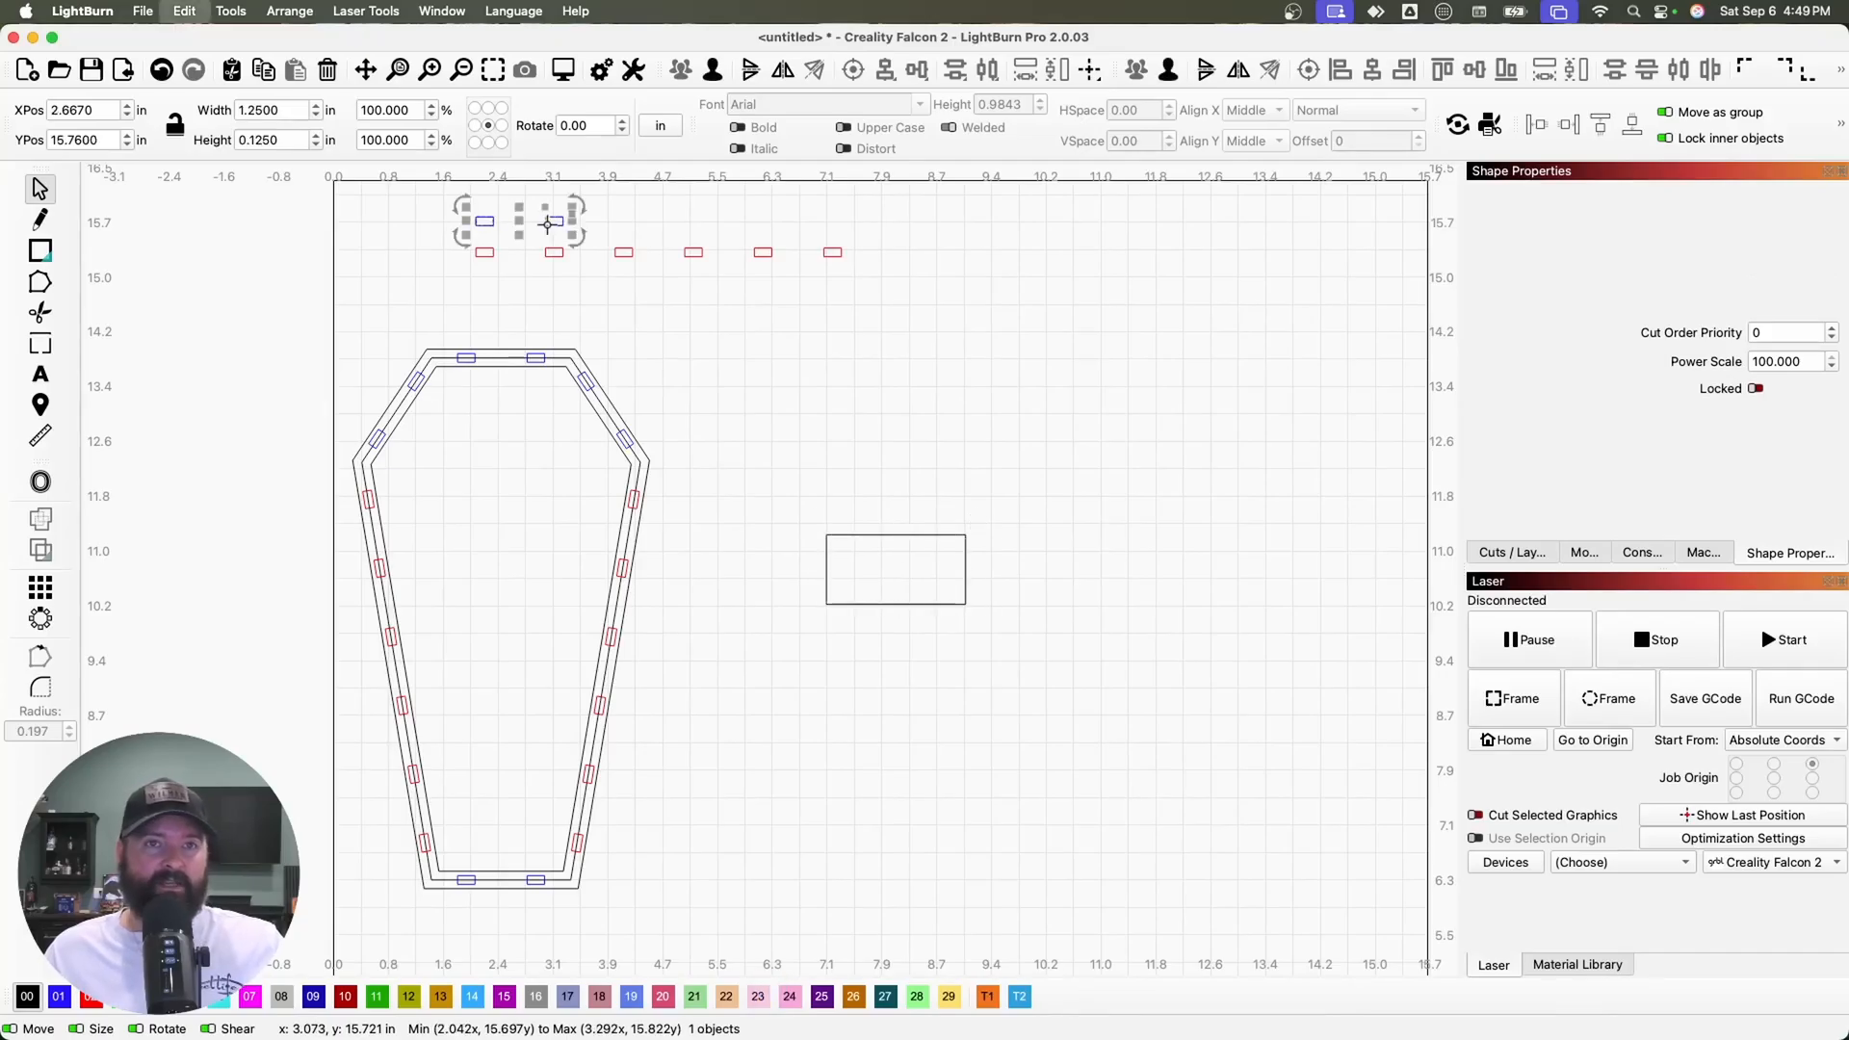
drag(514, 218, 514, 203)
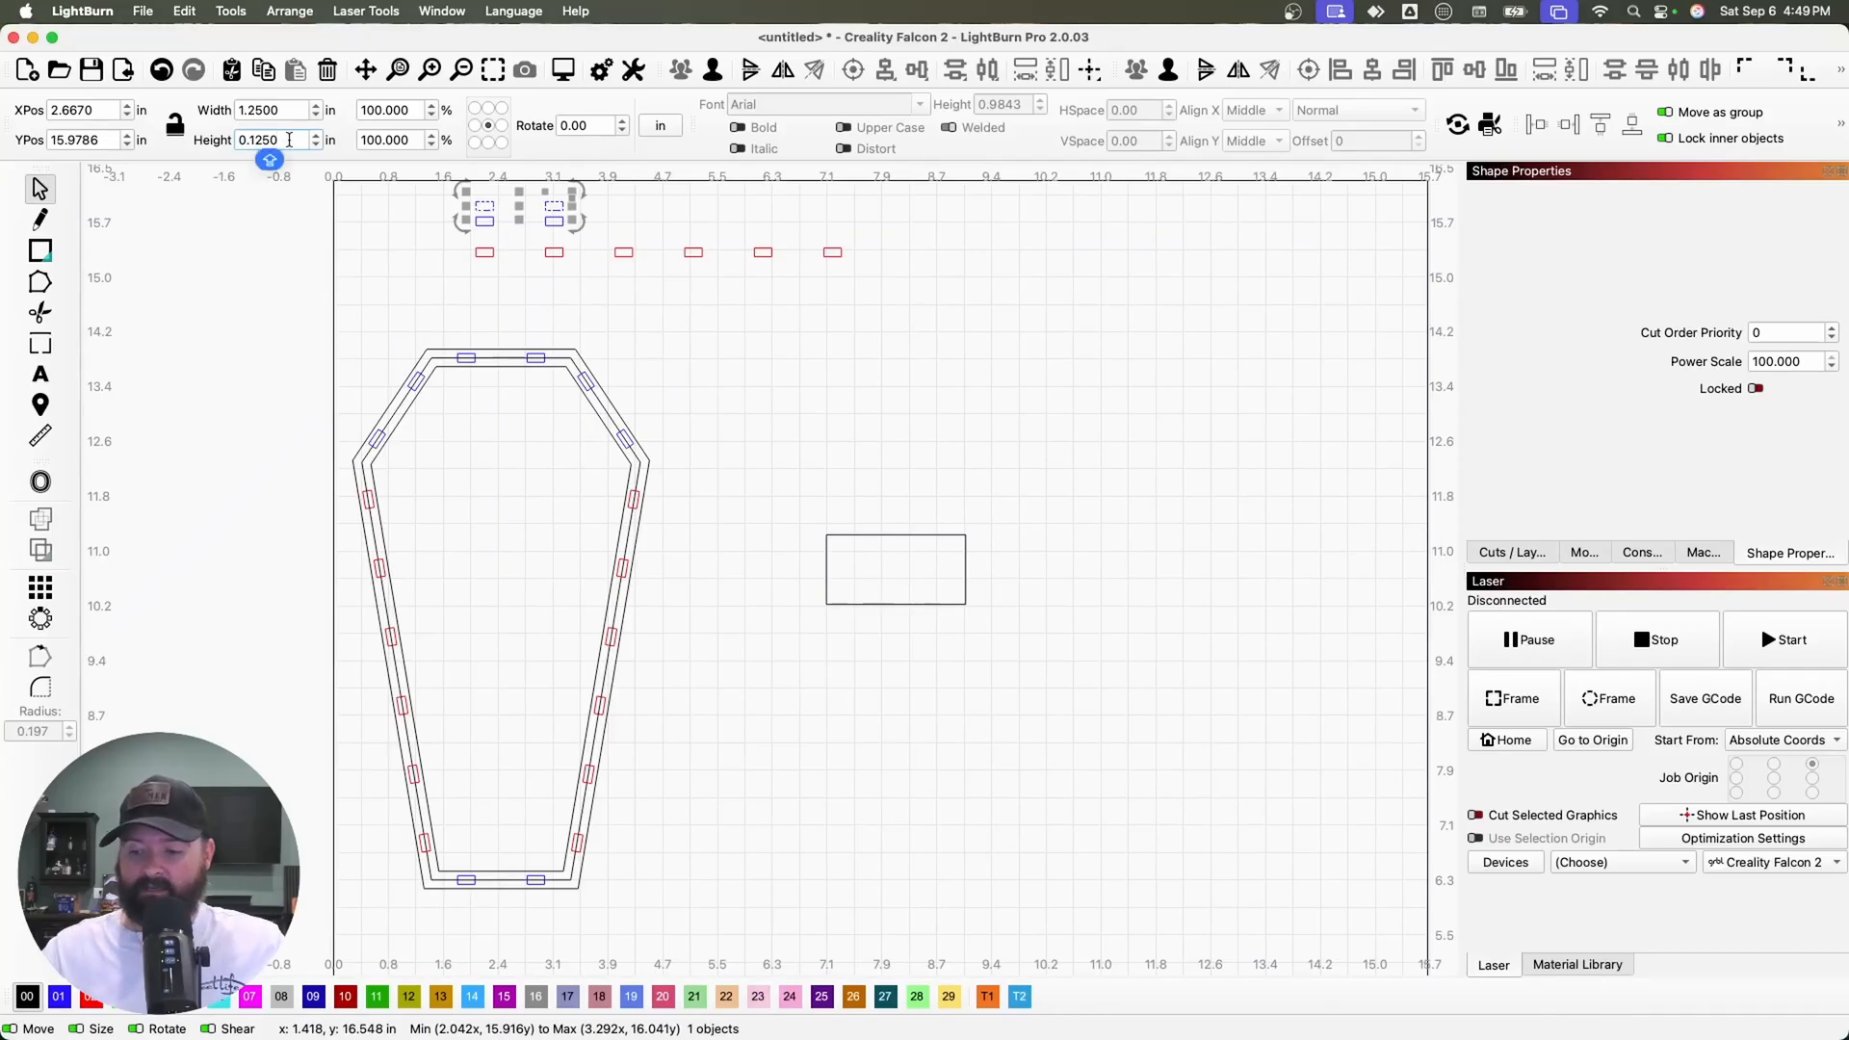
key(Return)
drag(518, 203, 520, 199)
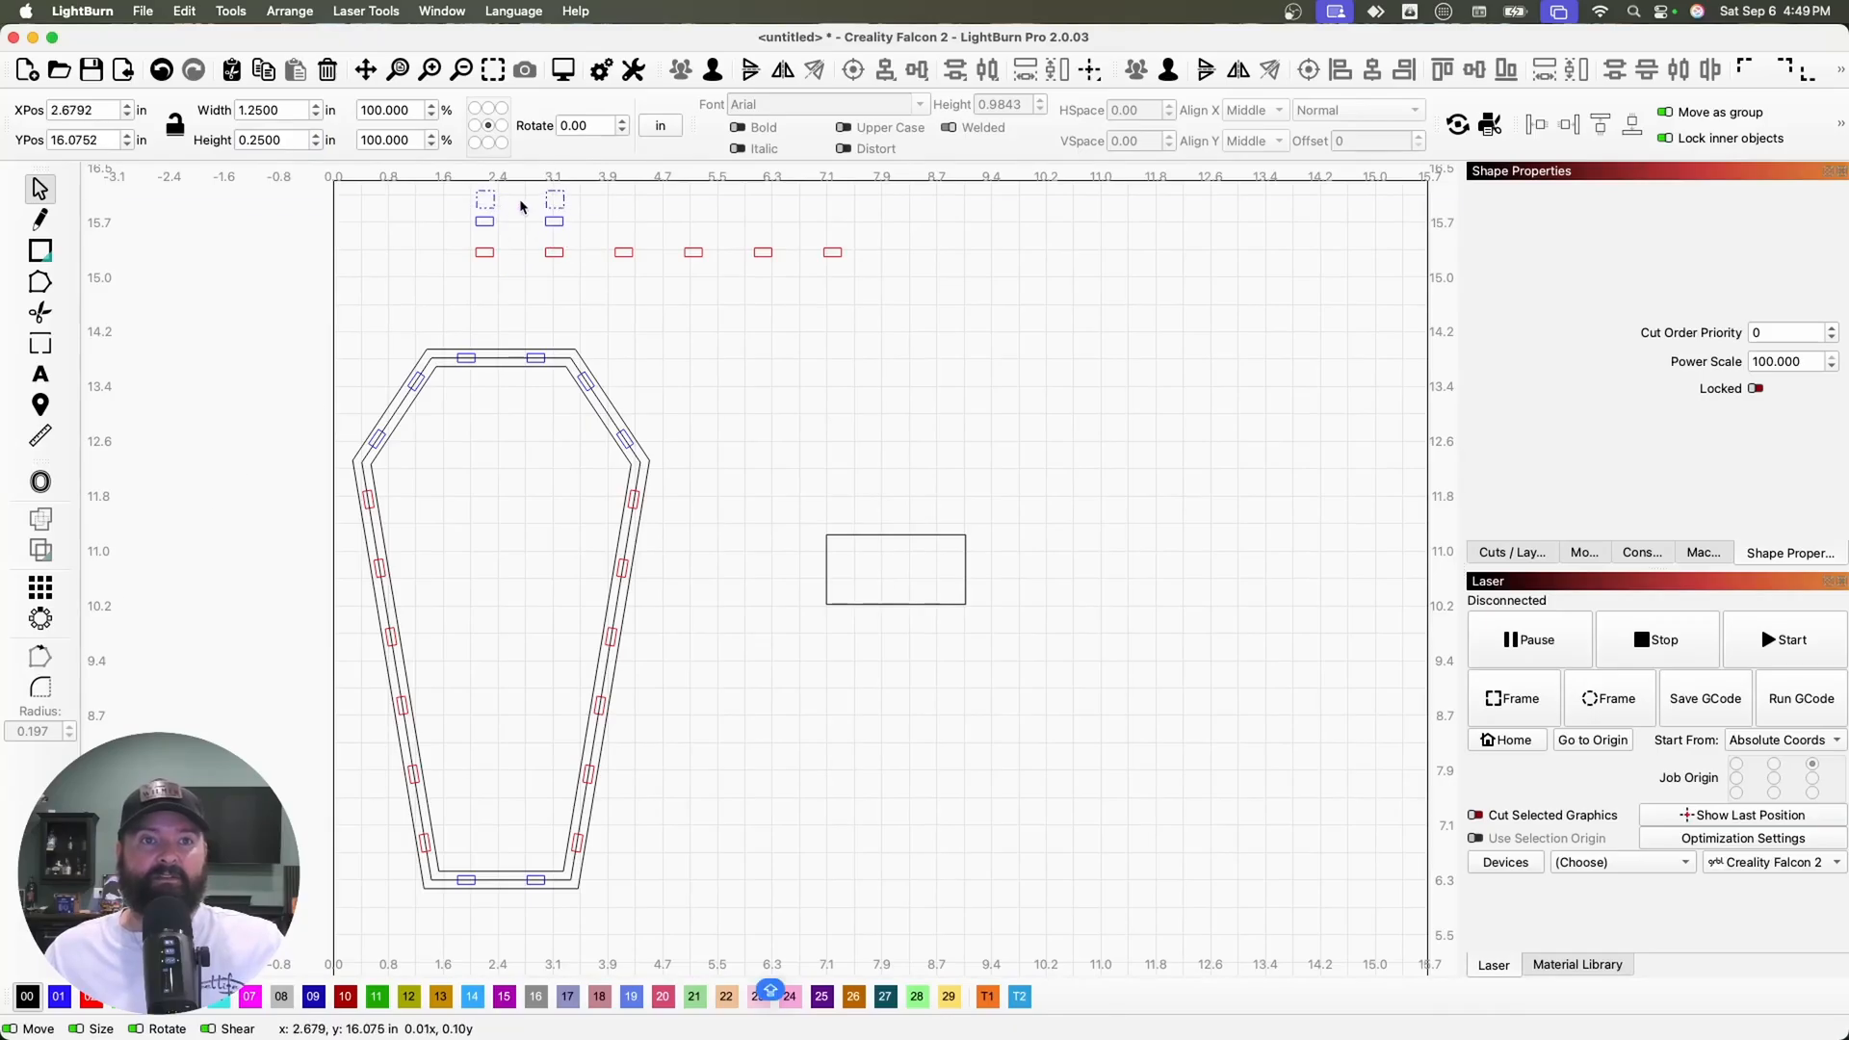
Place the 0.25 in high blue pair on both long edges of the 2 in rectangle and weld everything into one tabbed piece
drag(520, 199, 897, 604)
drag(1040, 646, 795, 494)
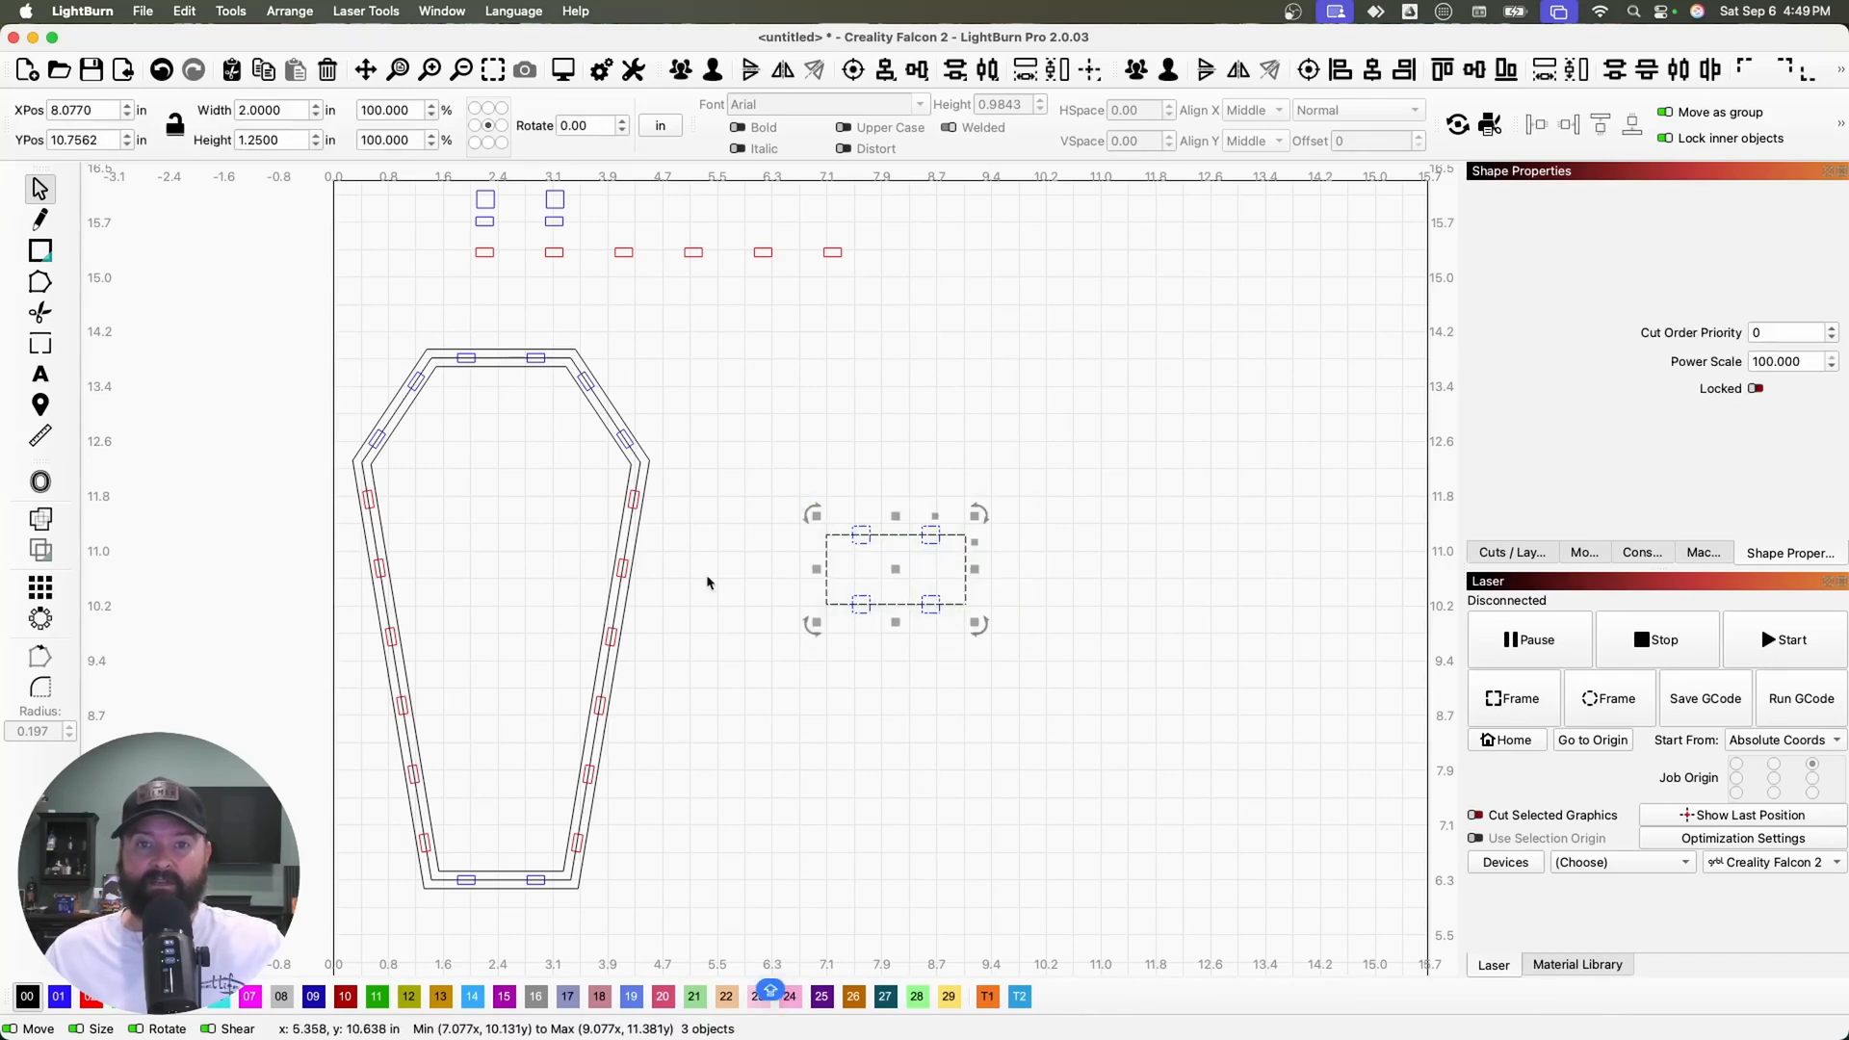
click(41, 525)
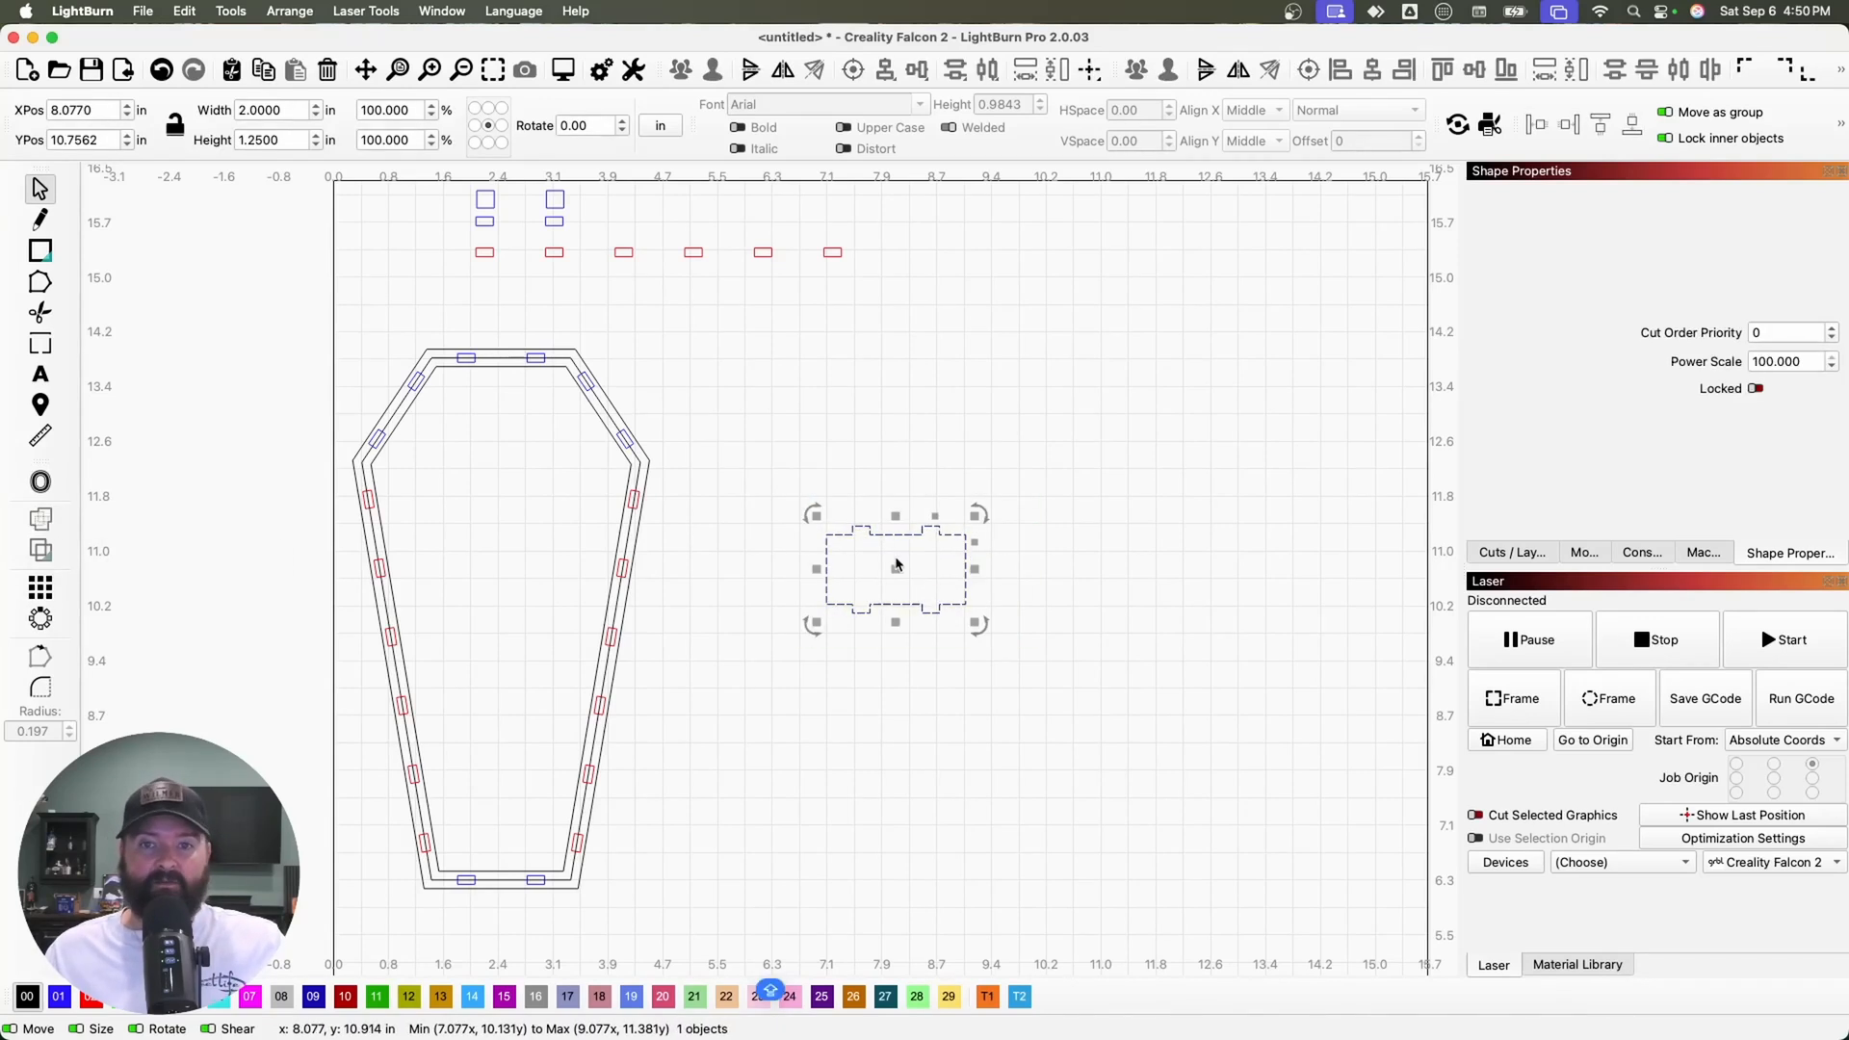
Place two of the 2 in tabbed pieces one above the other in the workspace's upper right corner
drag(893, 563, 1221, 388)
drag(1349, 260, 1219, 395)
drag(1218, 327, 1352, 266)
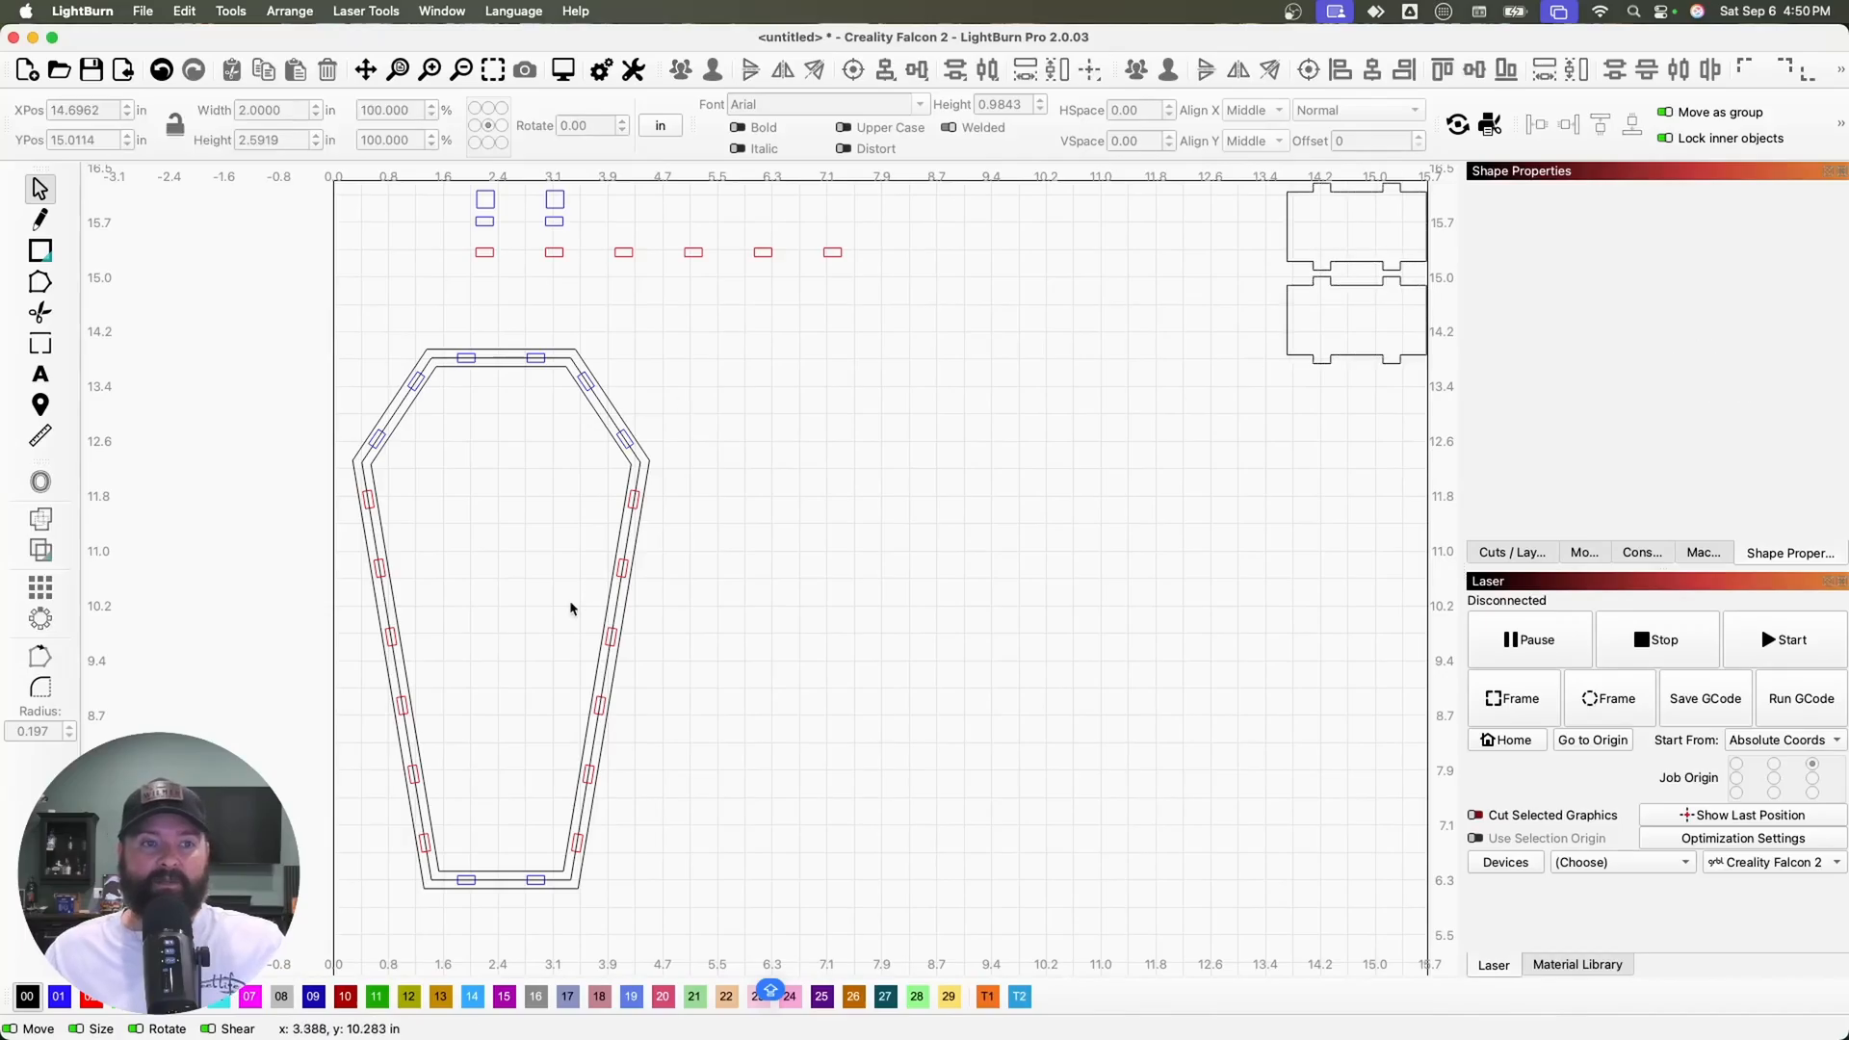
Measure the long lower side of the coffin's middle outline
click(40, 437)
click(382, 594)
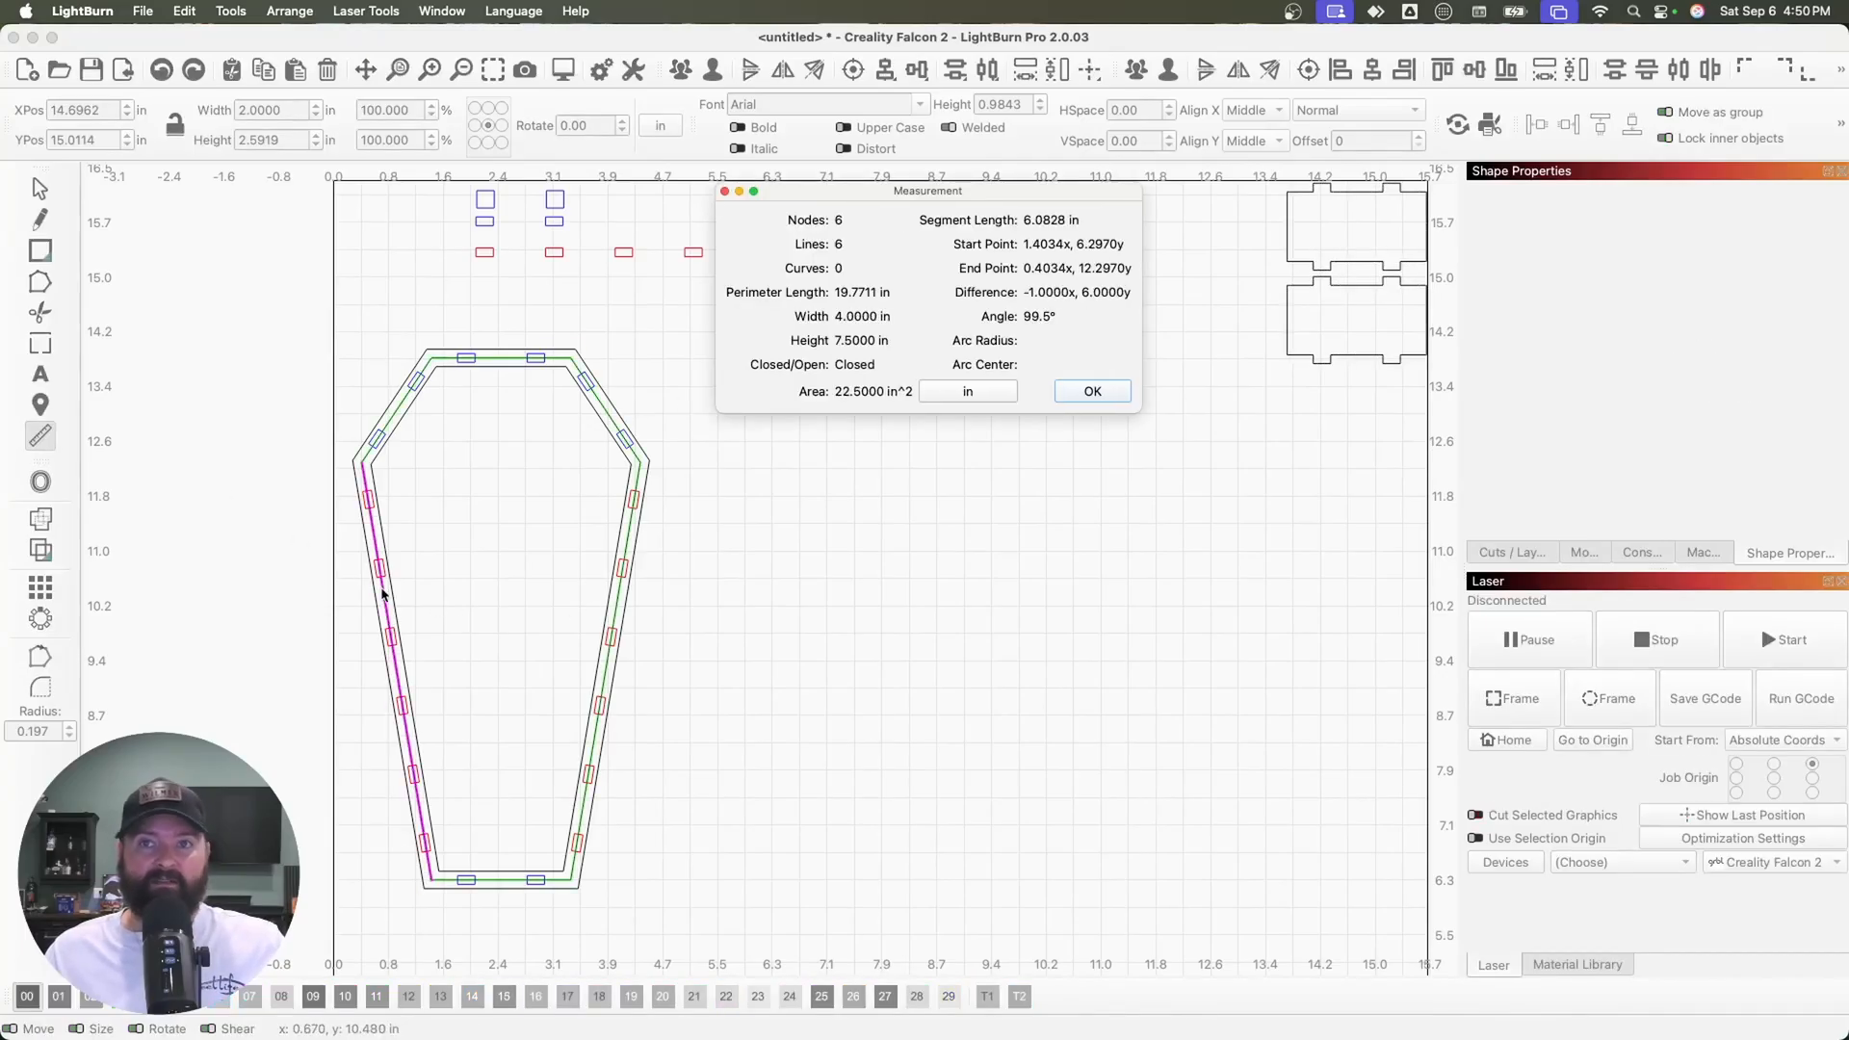
click(1092, 391)
Draw a tall rectangle to the right of the coffin and set it to 1 in wide and 6 in high
key(super+r)
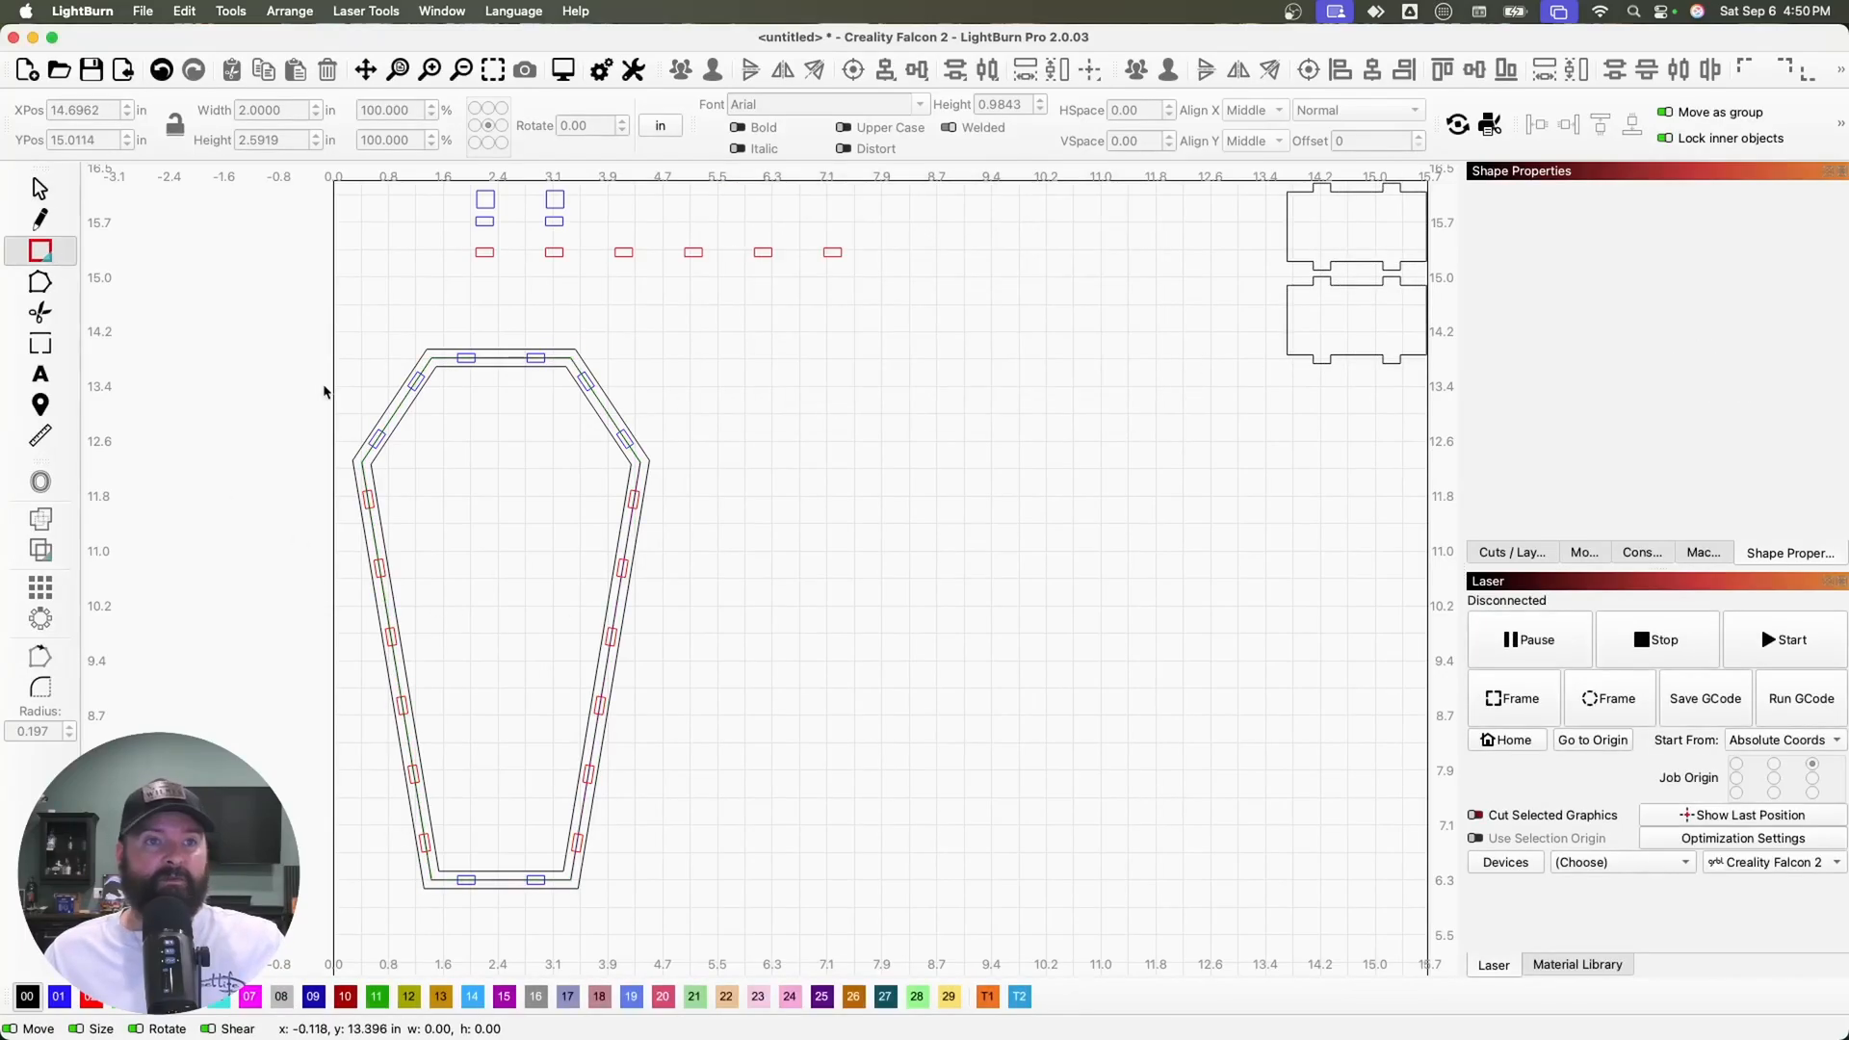
mouse_move(911, 397)
mouse_down()
mouse_move(997, 745)
mouse_move(1023, 765)
mouse_up()
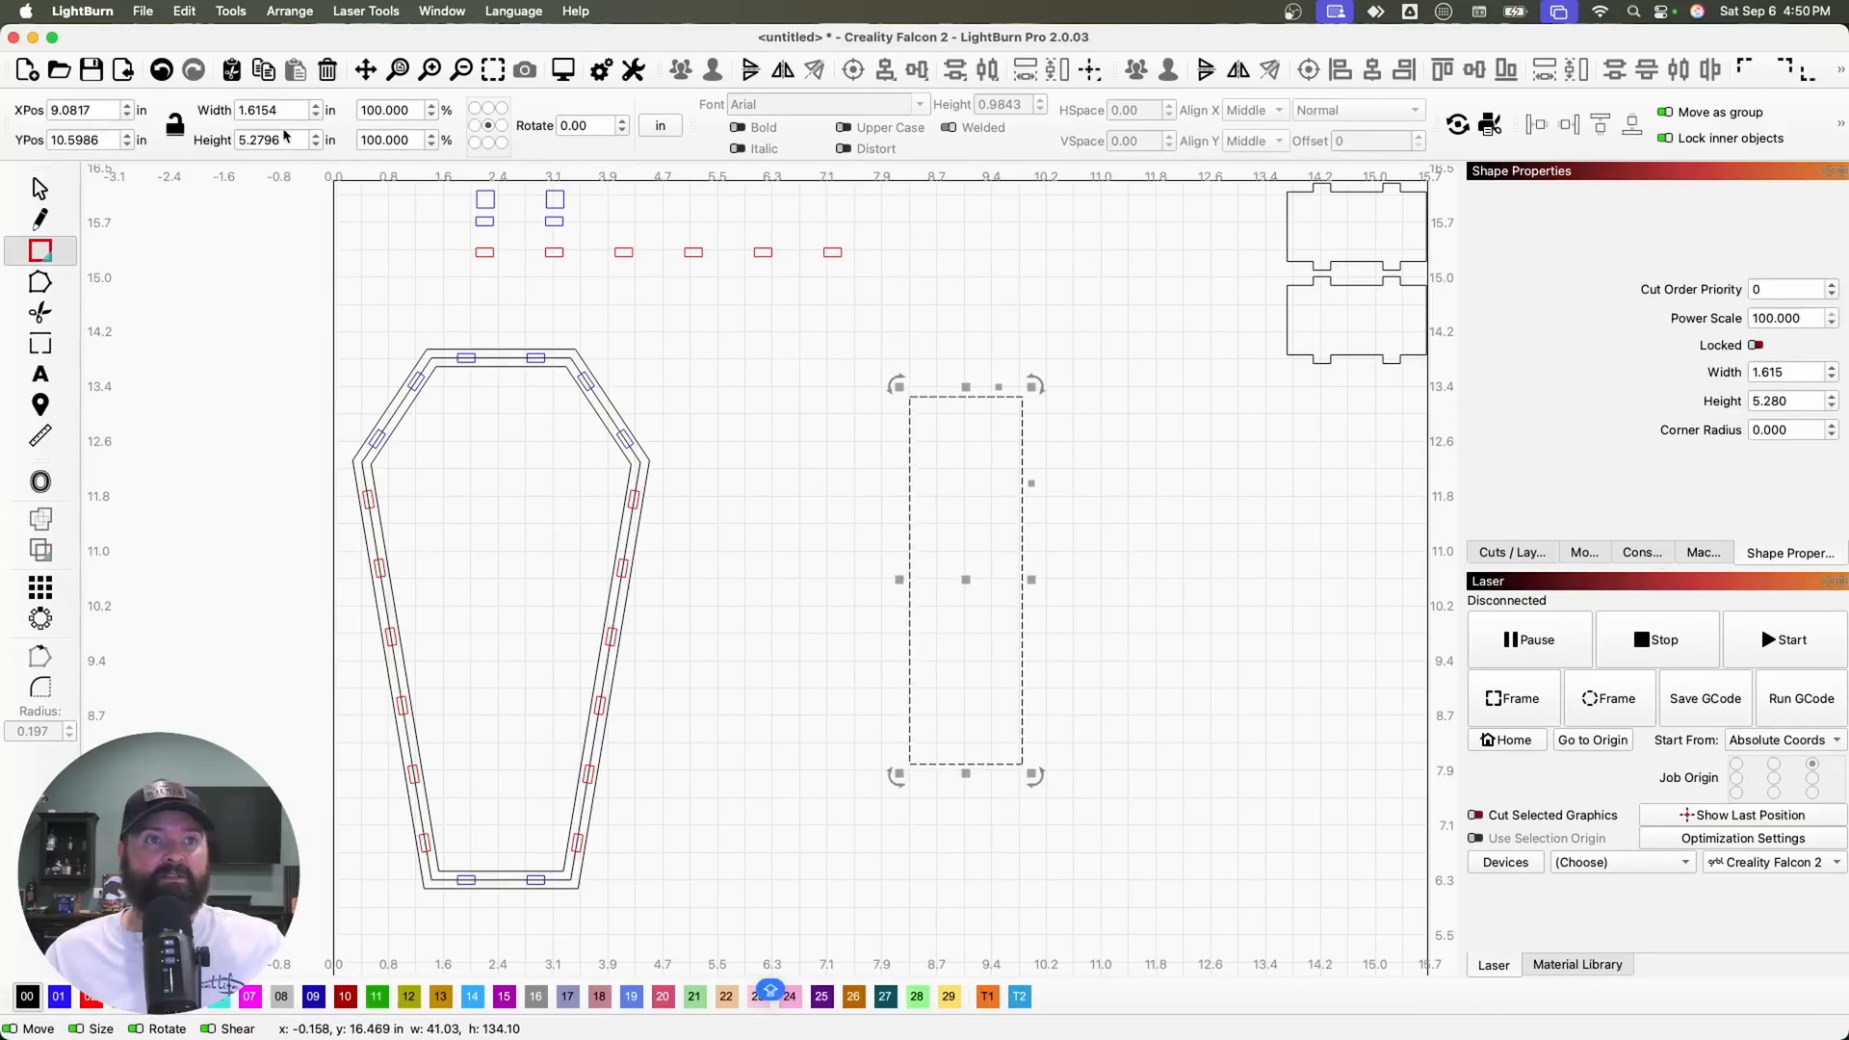
double_click(291, 138)
text(6)
key(Tab)
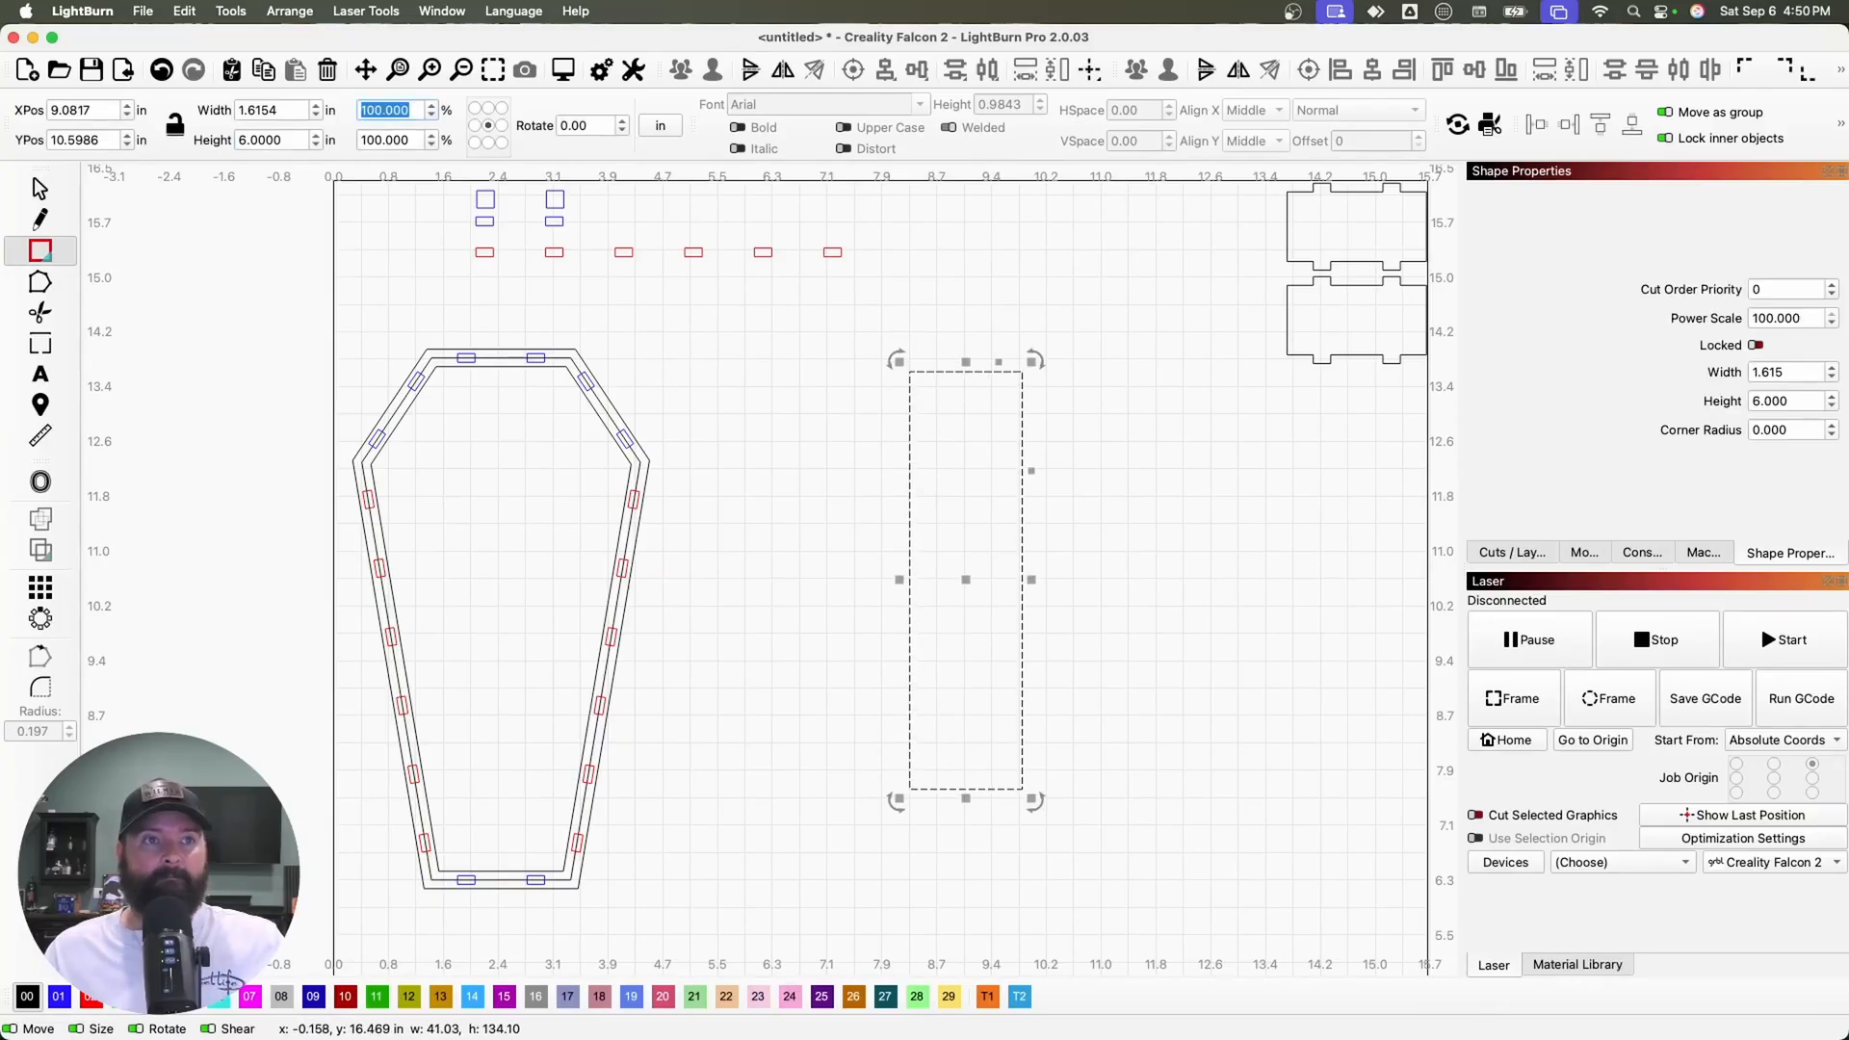
key(shift+Tab)
text(1)
key(Tab)
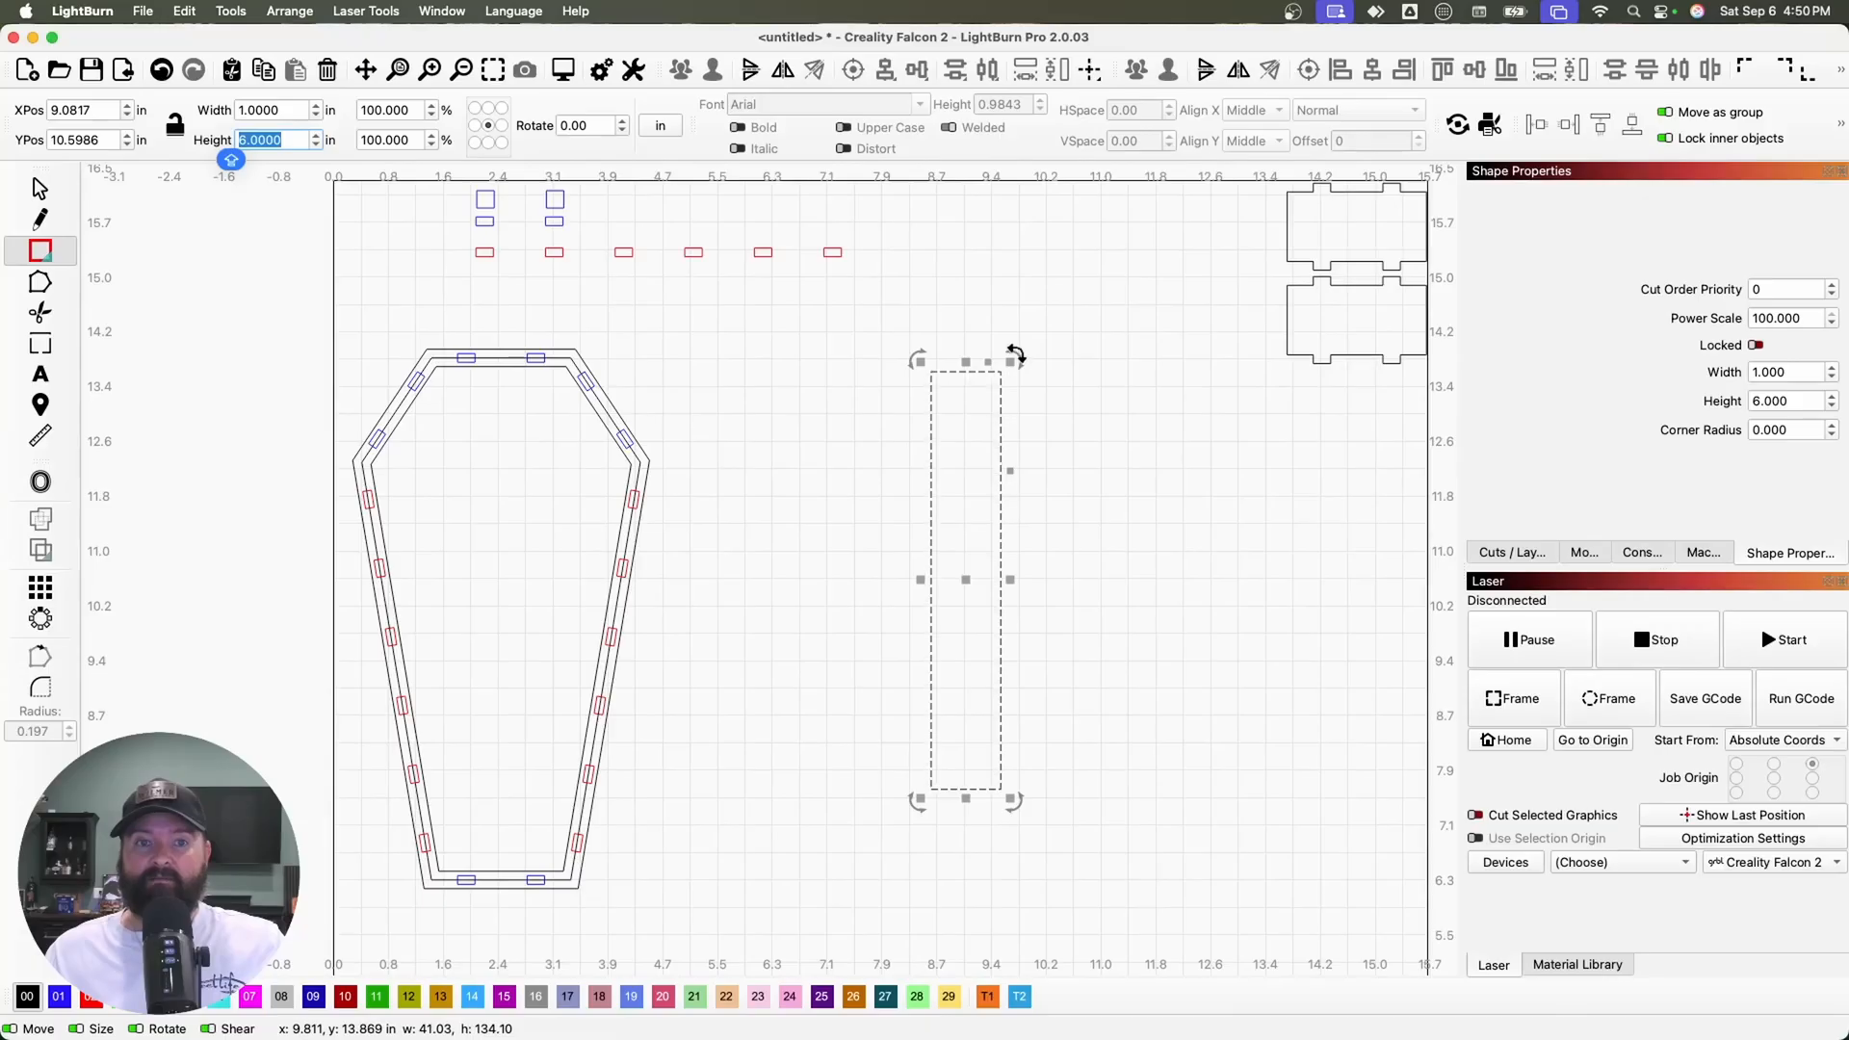
Place a duplicate of the red slot row below the original row and double its height to 0.25 in
click(693, 254)
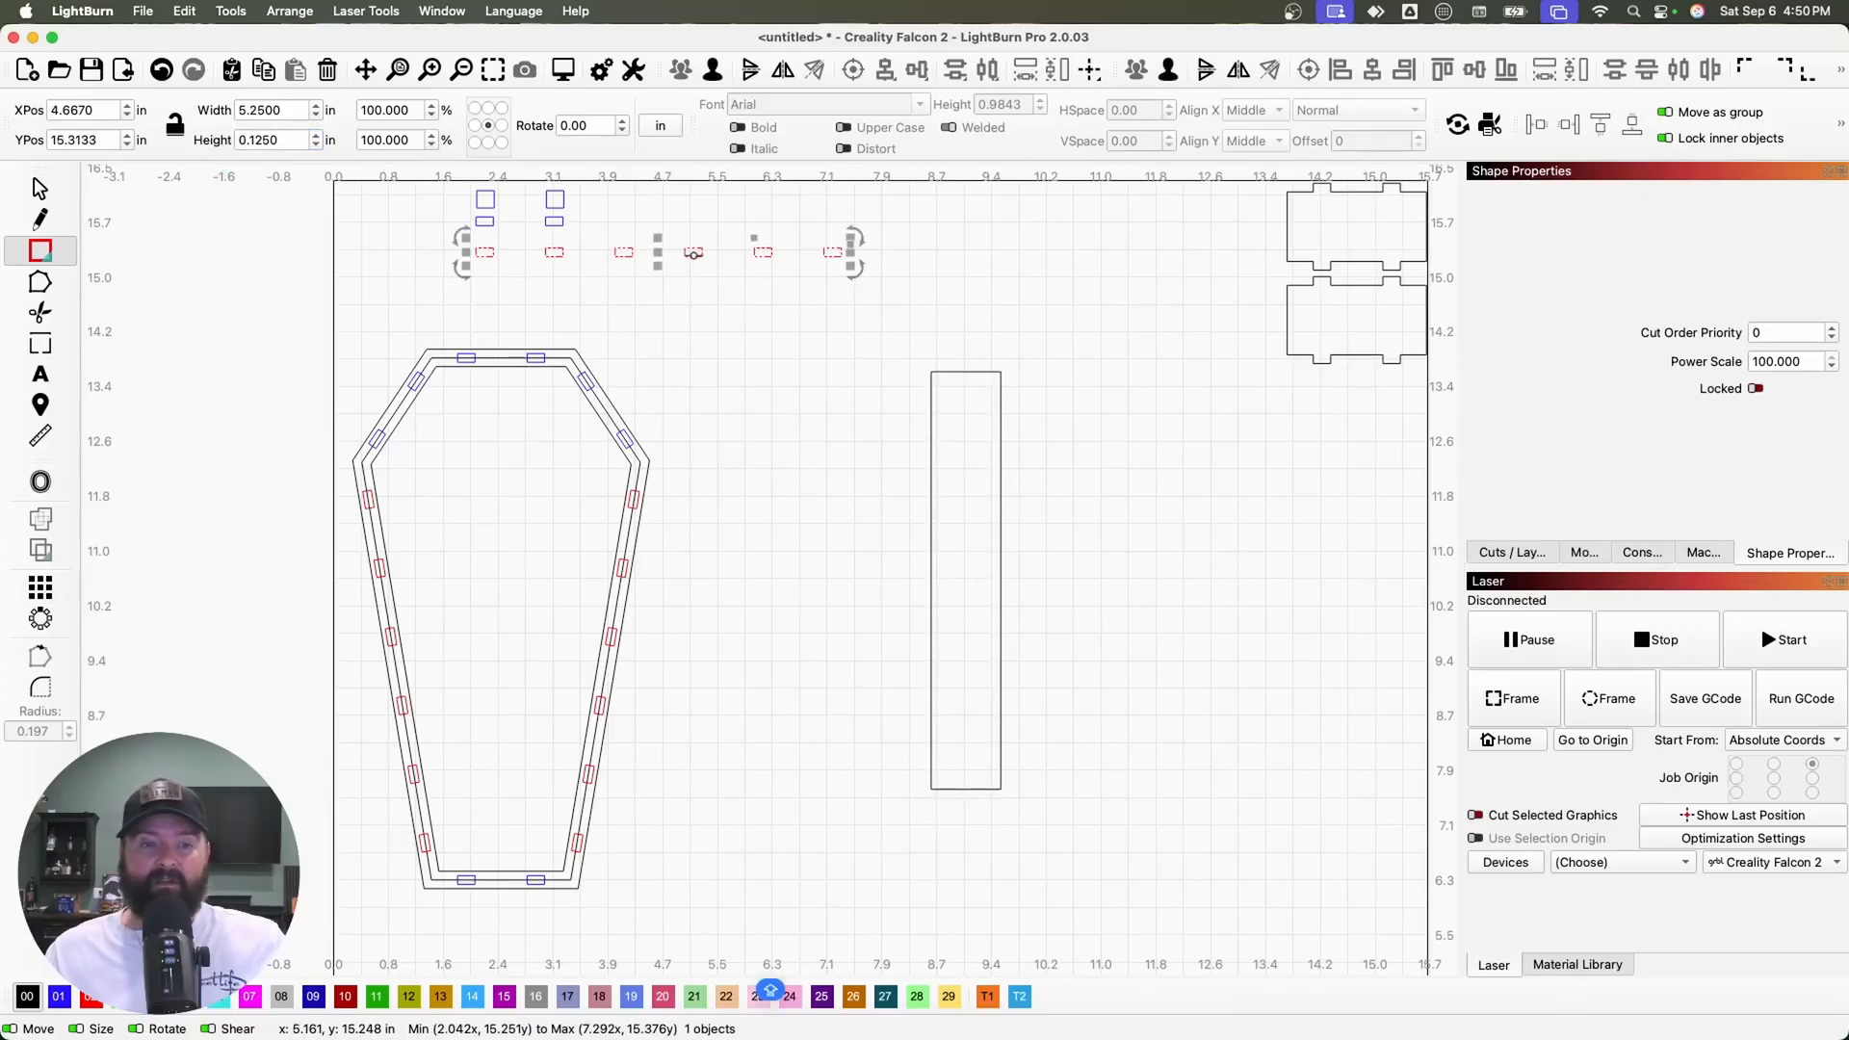
drag(657, 253, 661, 275)
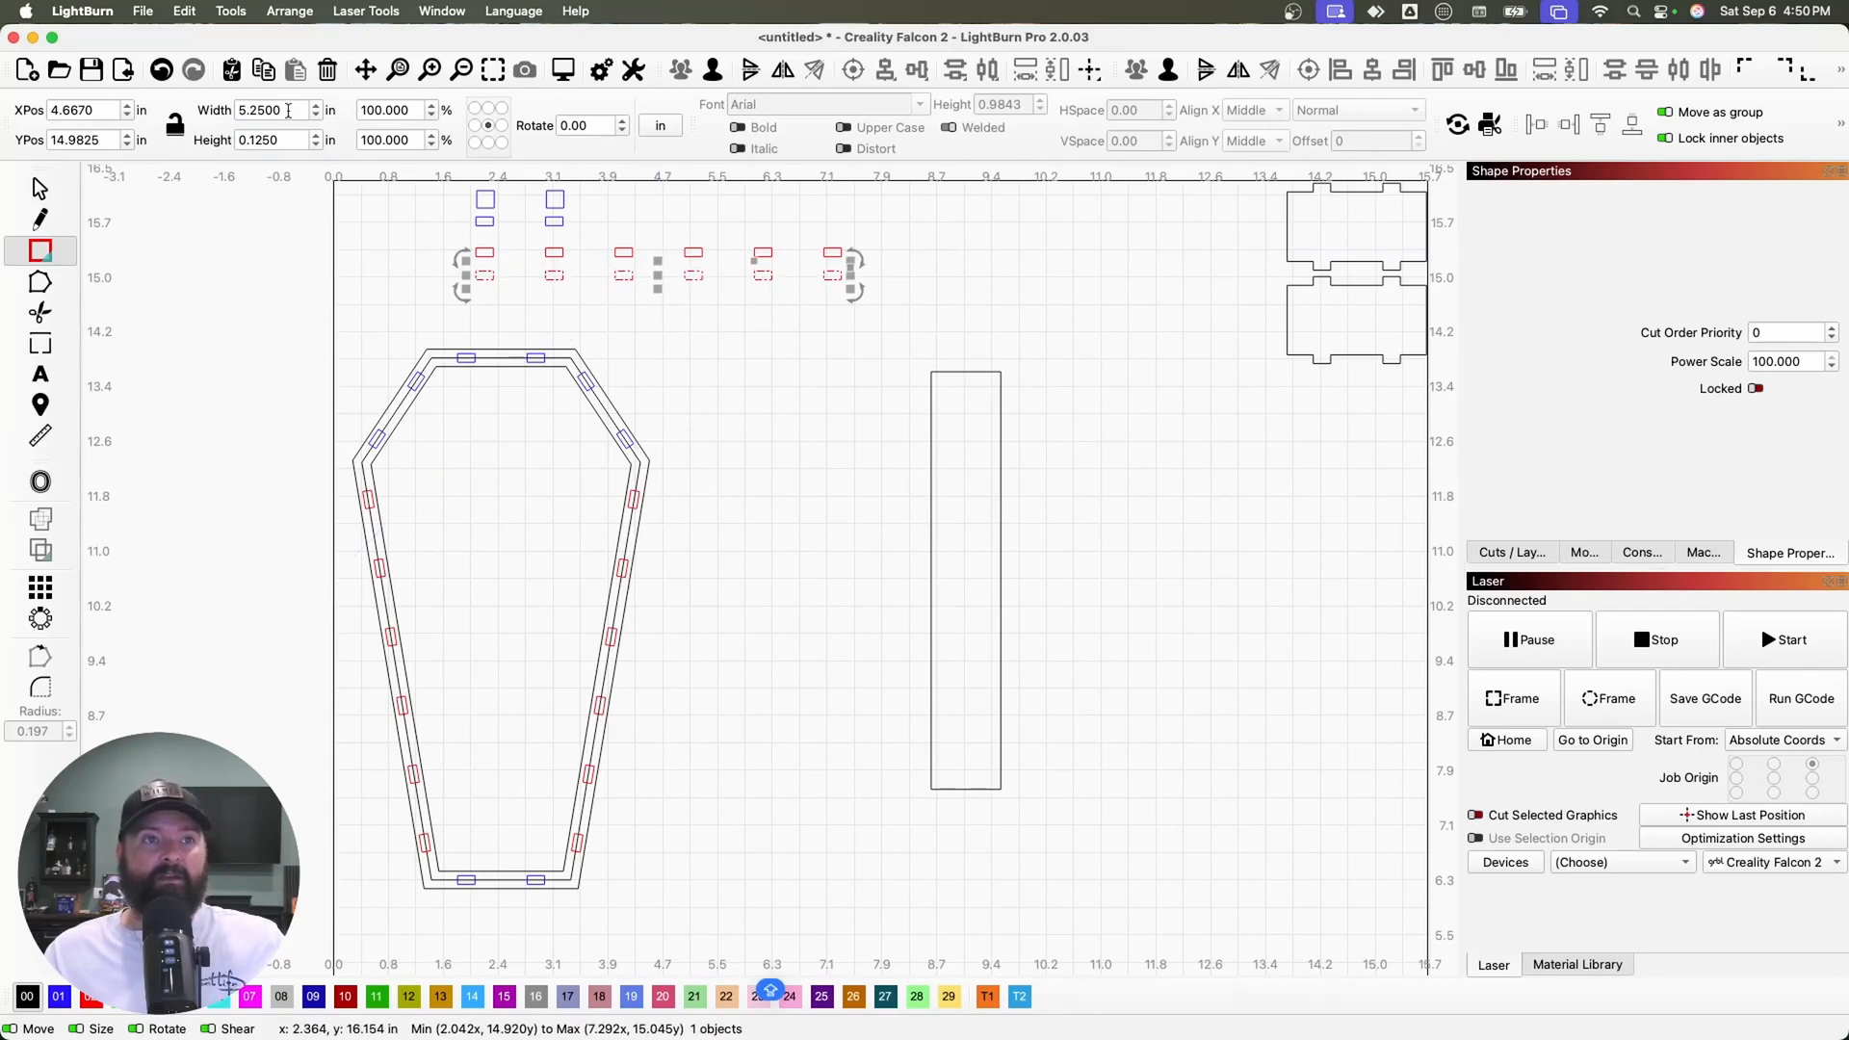
click(283, 139)
text(*2)
key(Return)
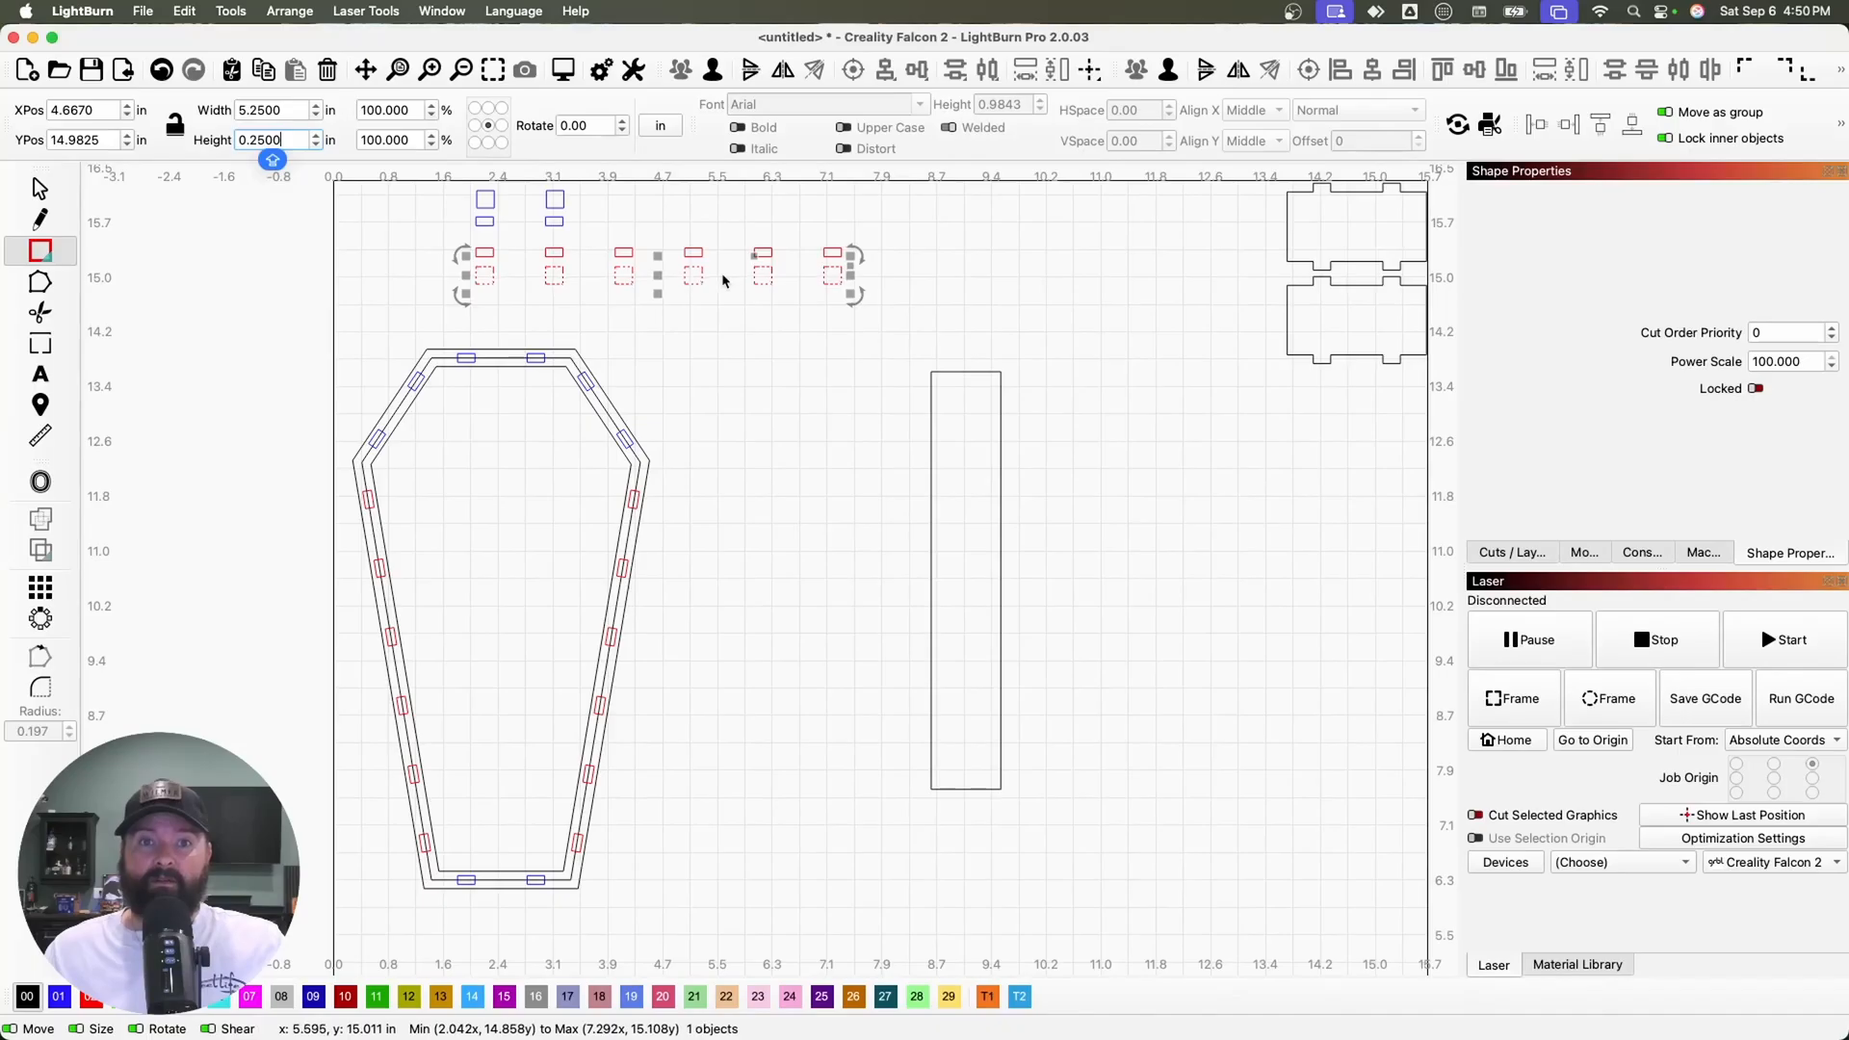
Place copies of the 0.25 in red row, rotated to vertical, centred on both long edges of the tall rectangle
drag(657, 274, 1005, 584)
key(super+period)
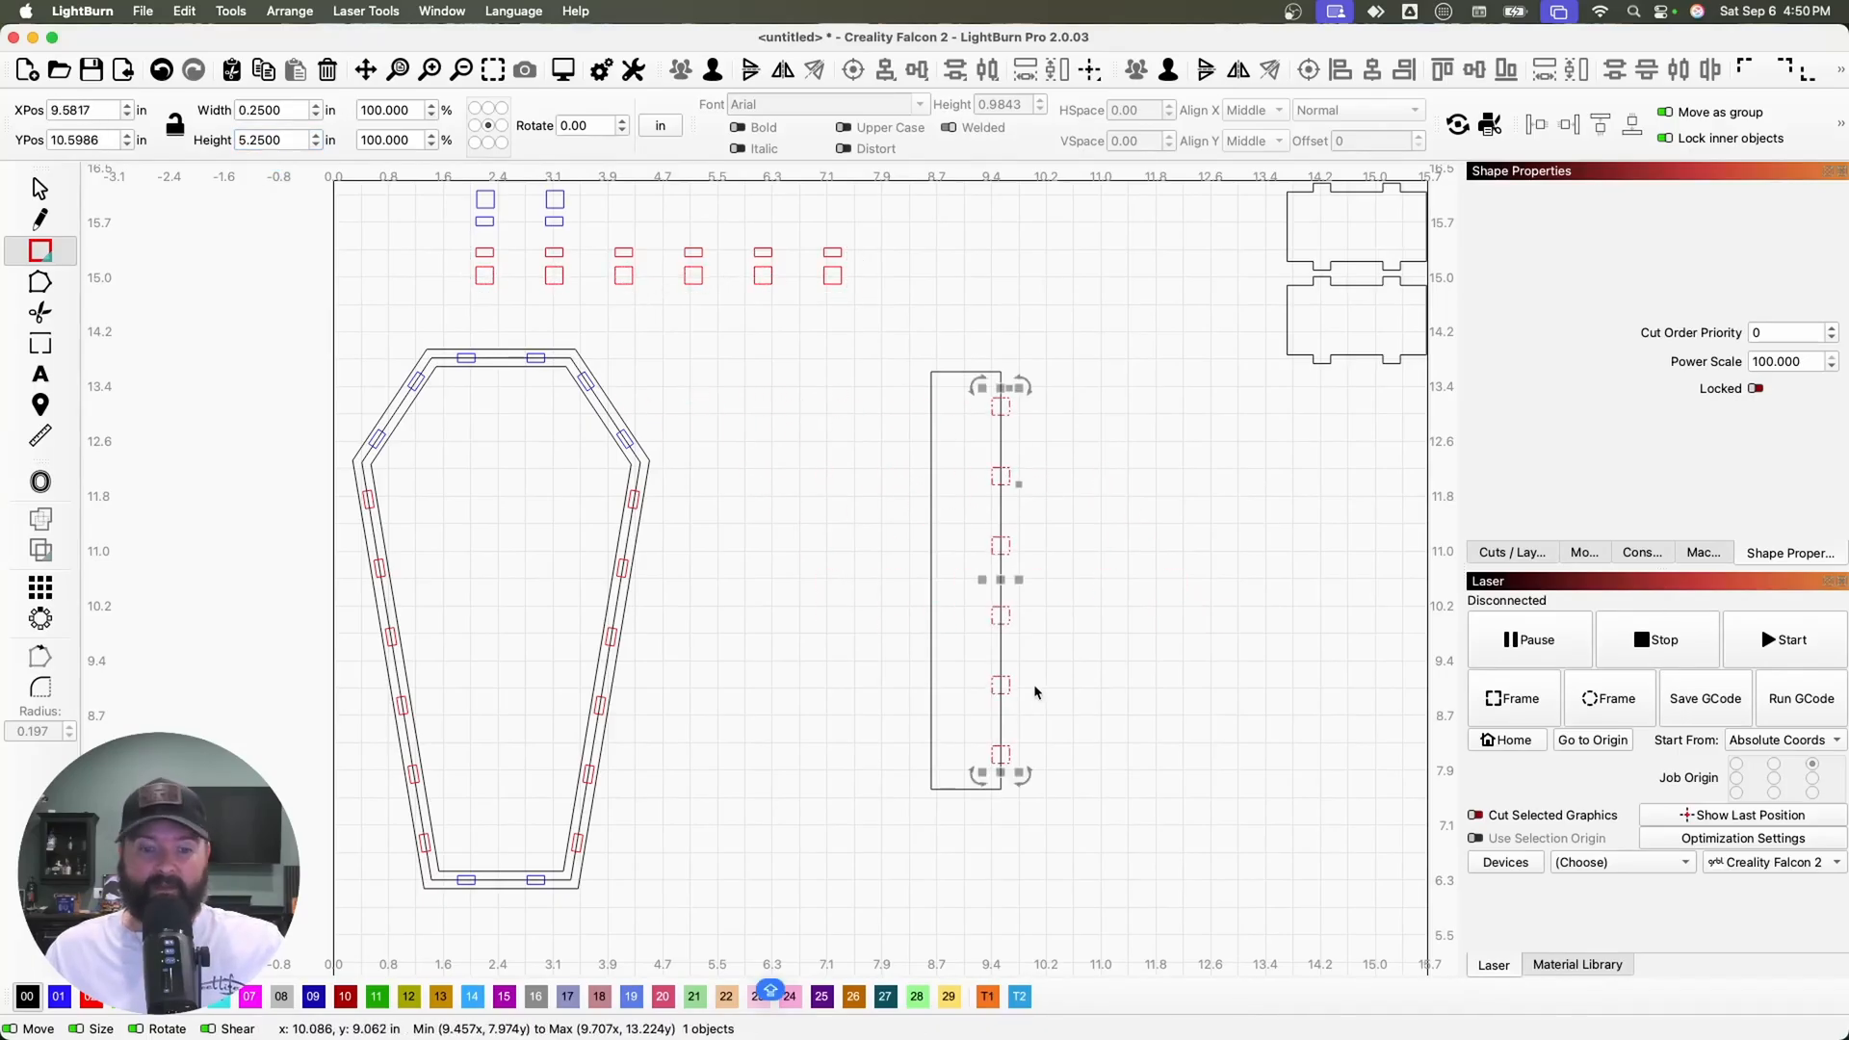
drag(1002, 584, 936, 578)
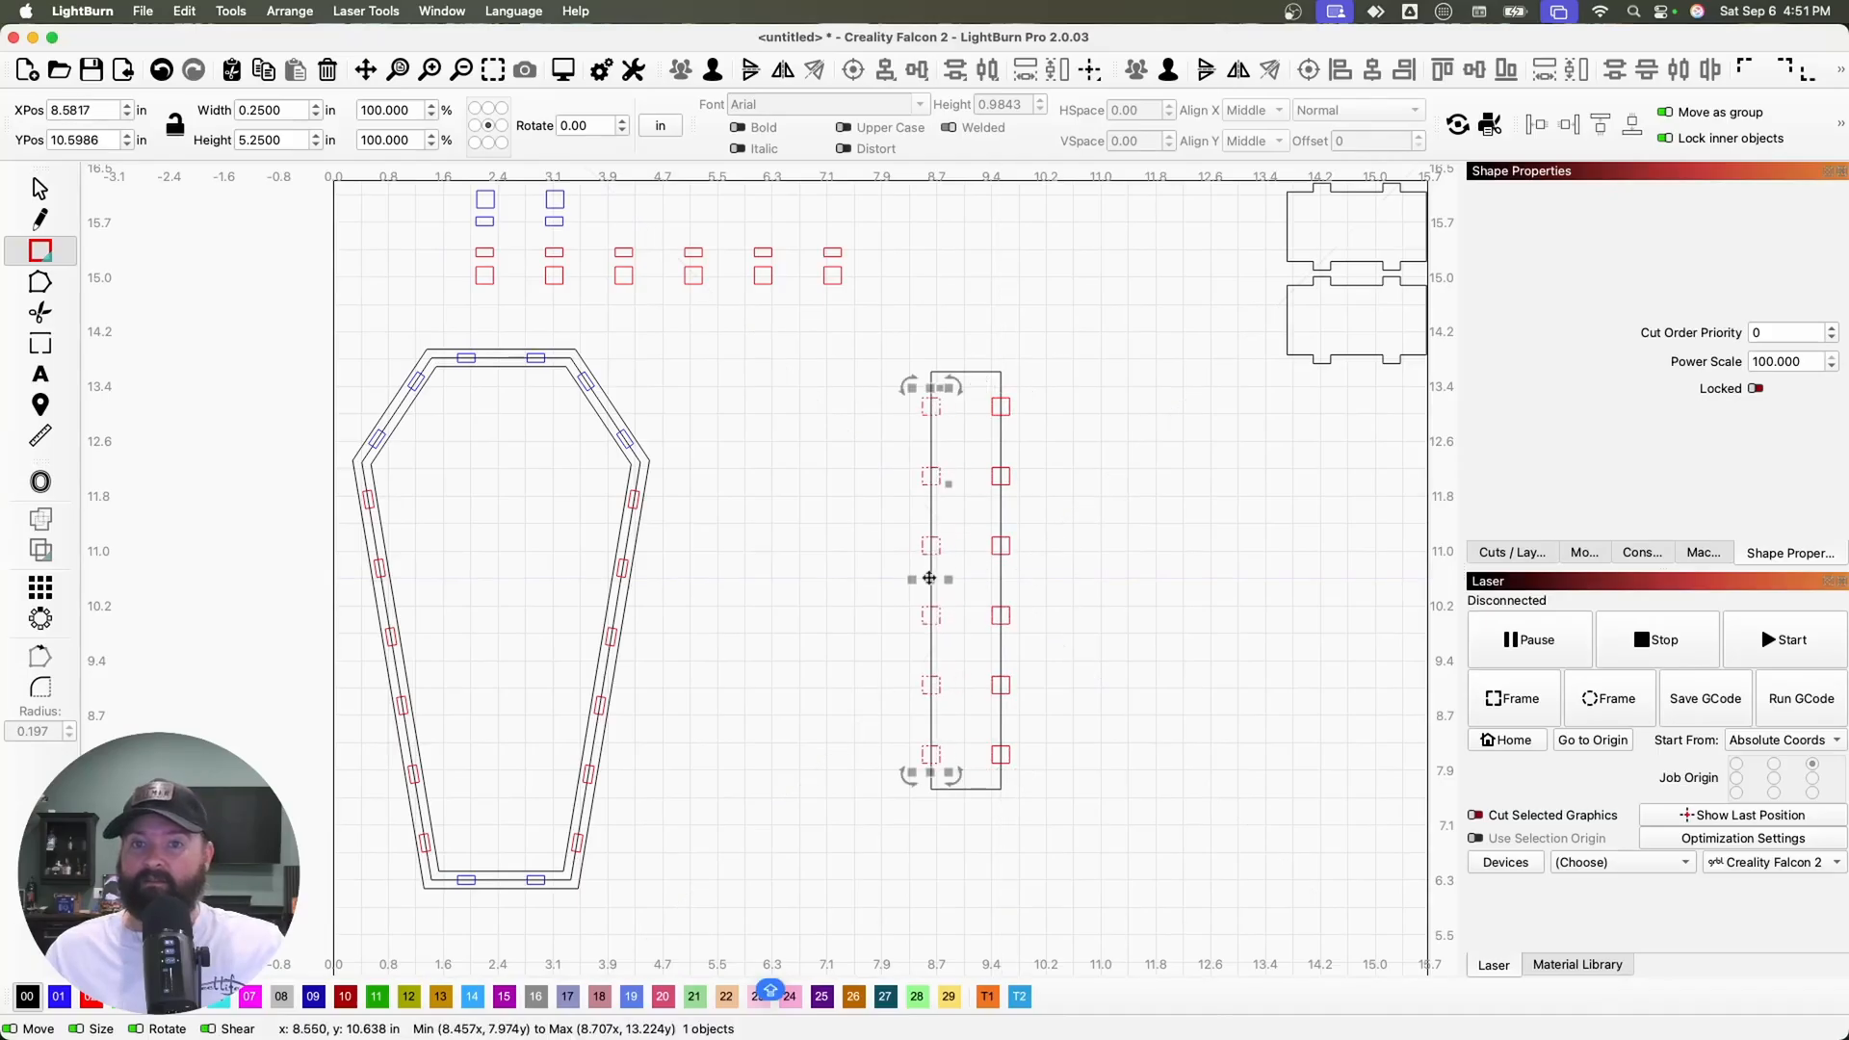
Weld the tall rectangle and its red tabs into one piece on layer 00 and place two of them beside the short tabbed pieces
drag(1055, 375, 833, 776)
key(Escape)
drag(1091, 403, 760, 690)
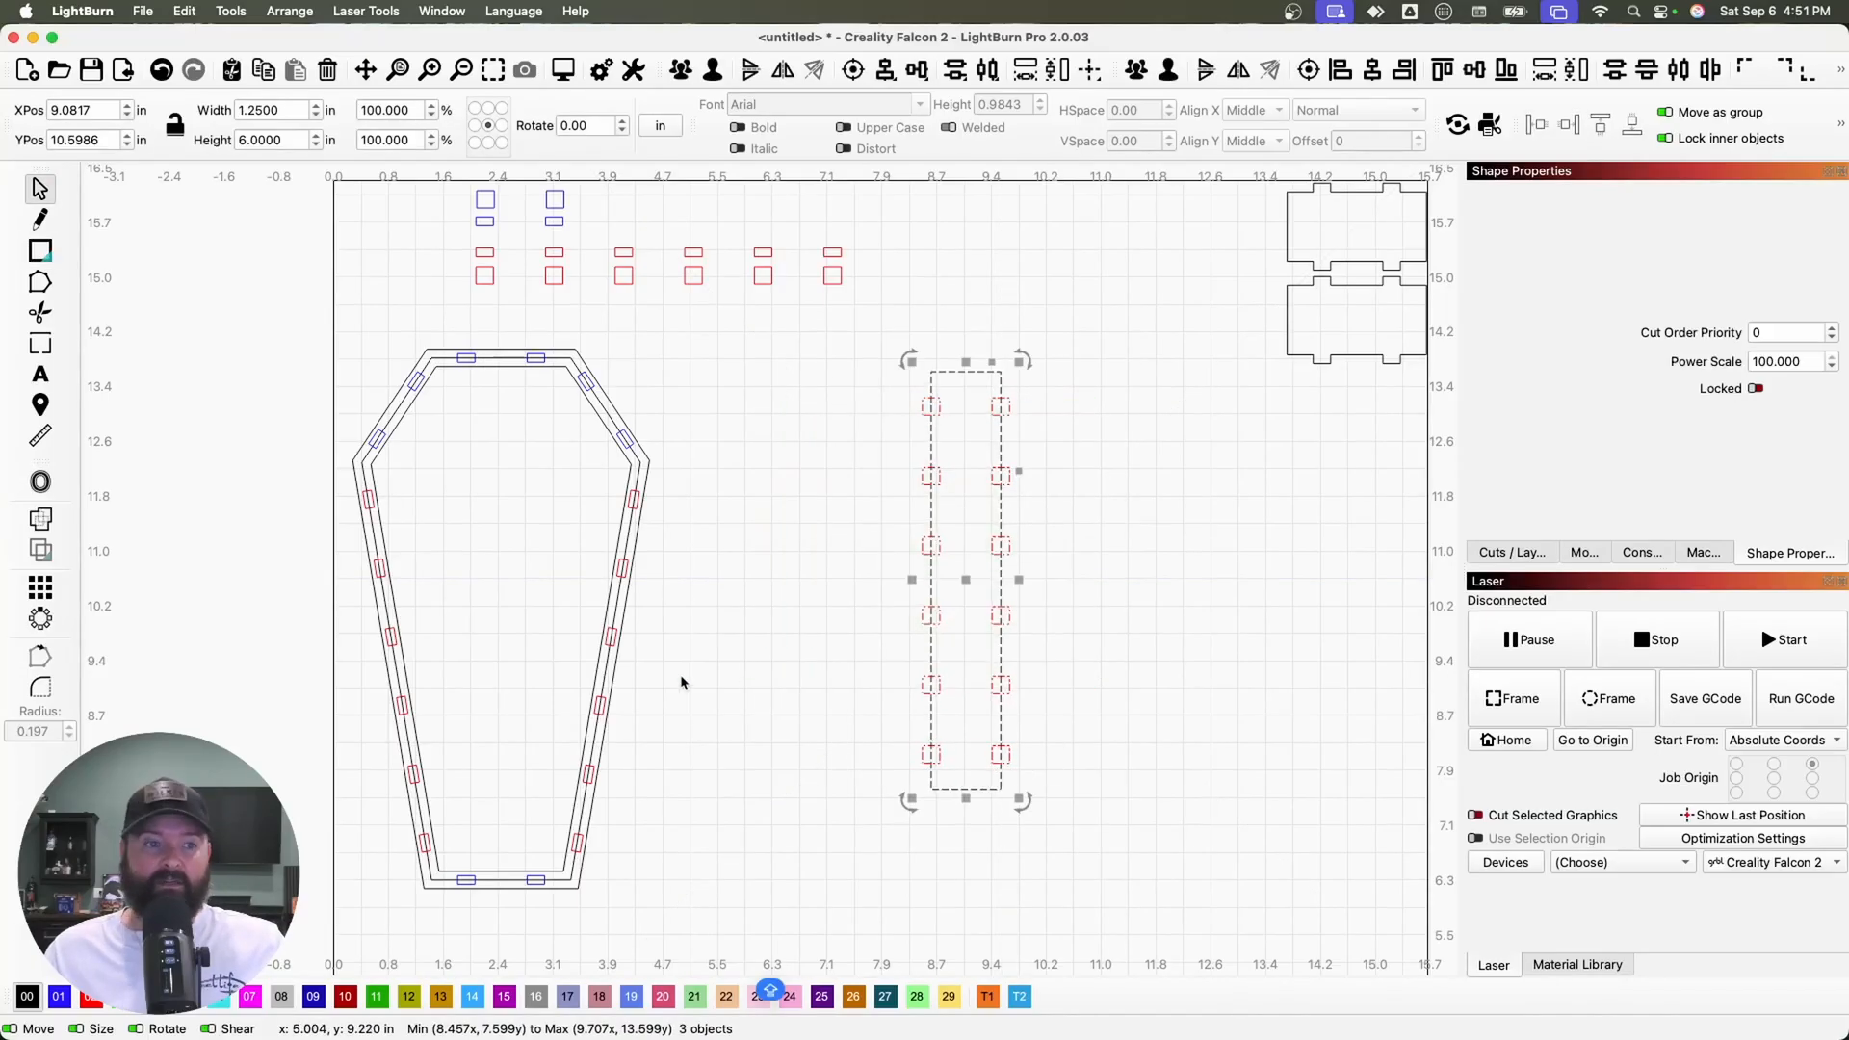
click(41, 520)
click(27, 996)
drag(967, 584, 1379, 593)
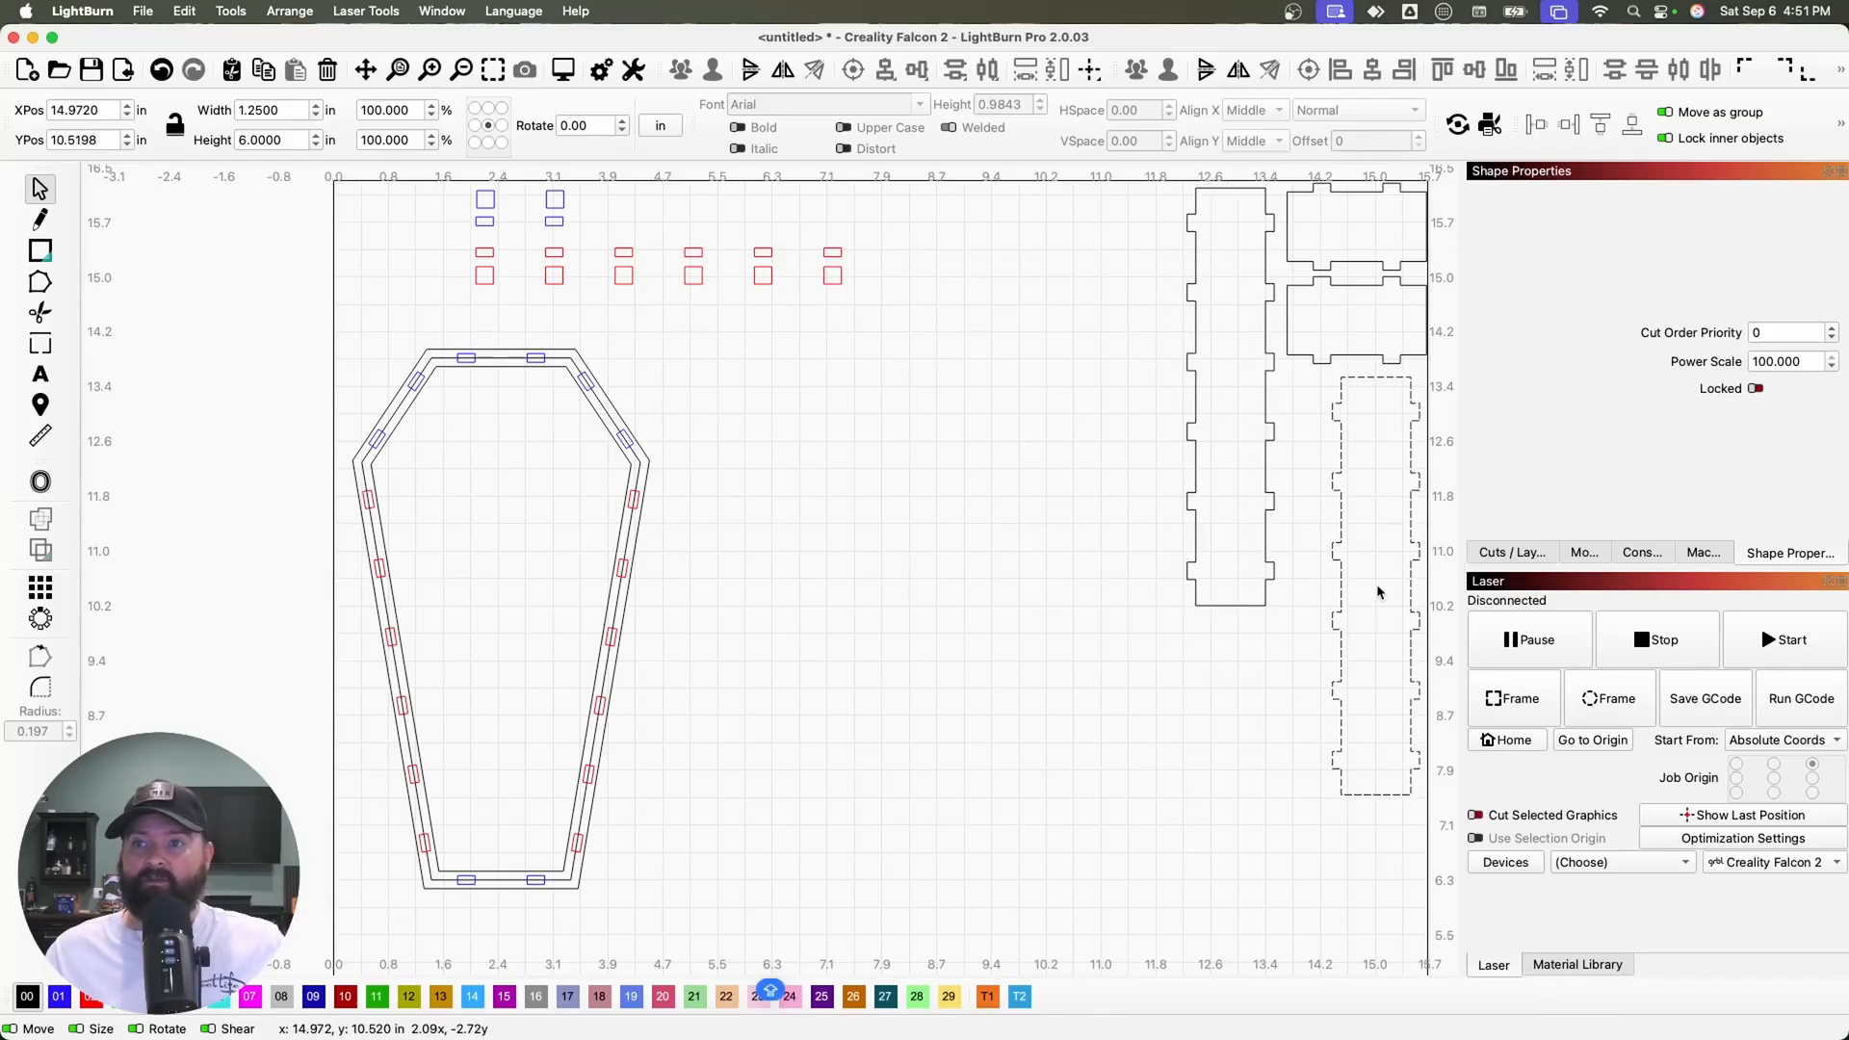
click(723, 482)
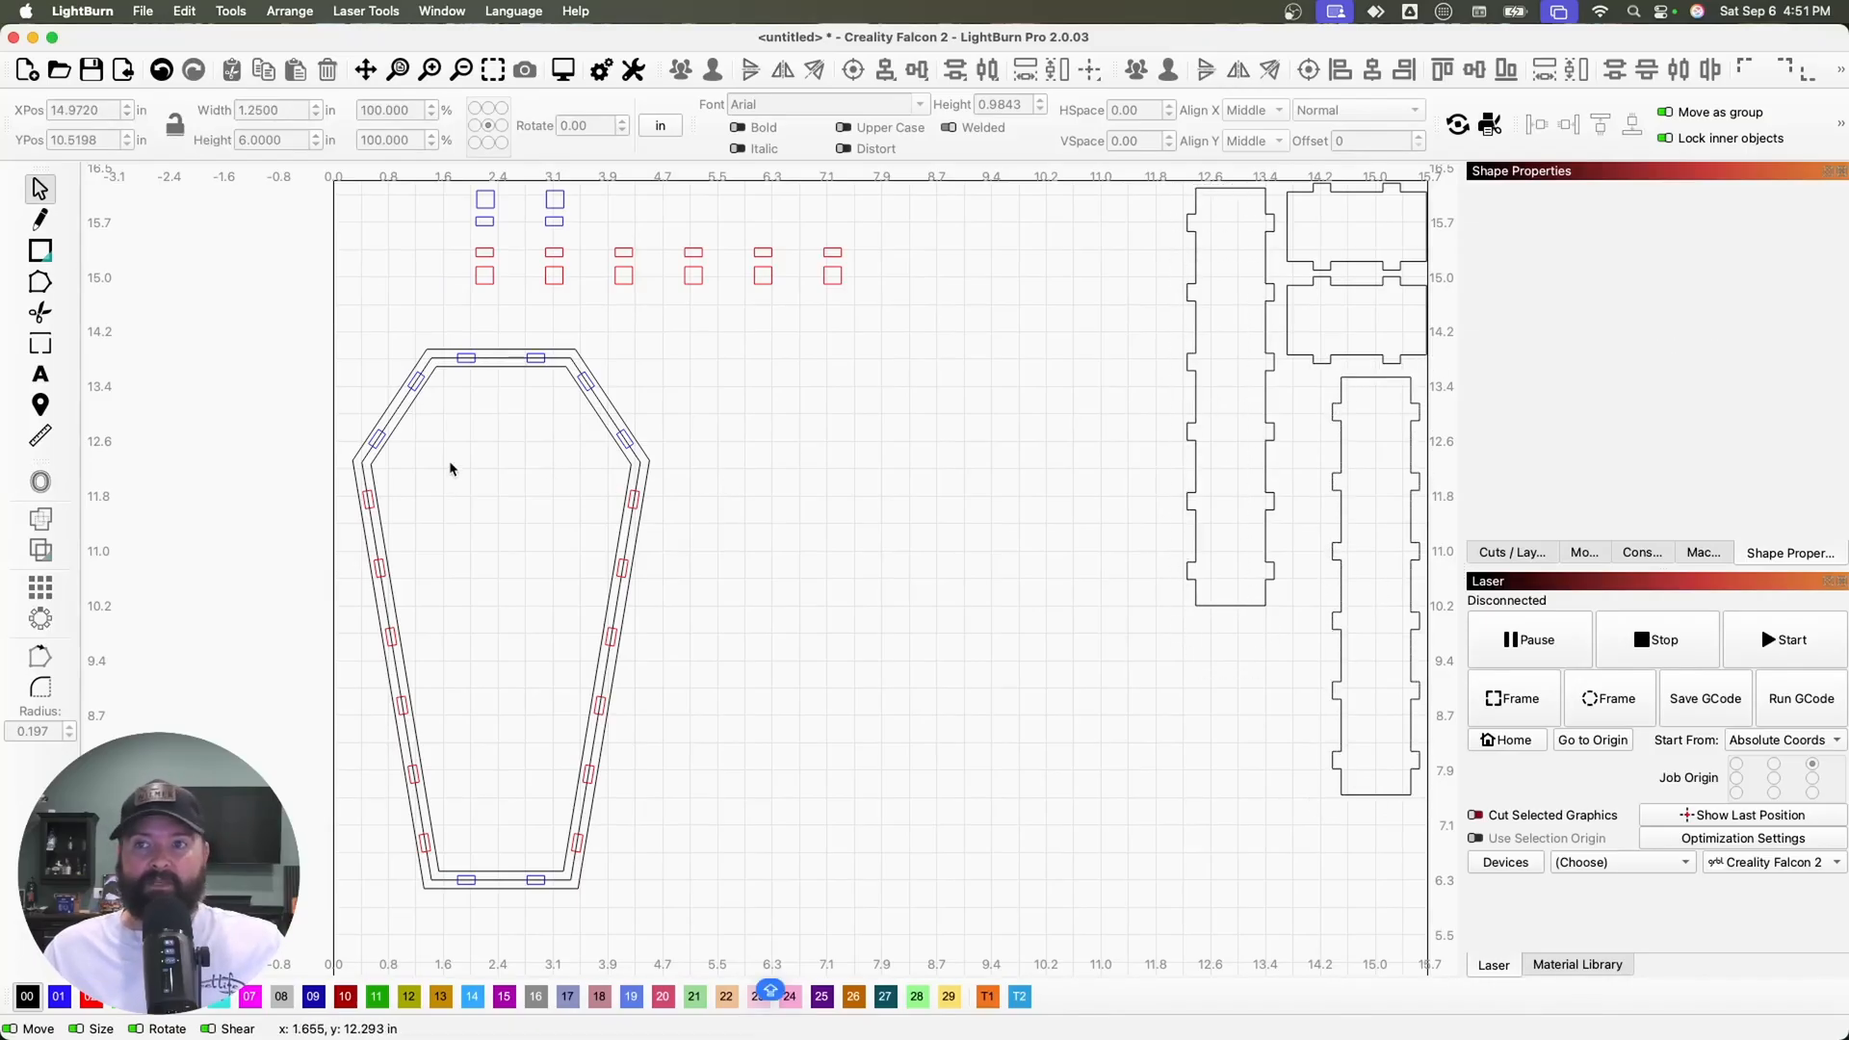
Measure the outer outline's upper diagonal side and draw a rectangle 1.75 in wide and 1 in high in the open space beside the coffin
click(39, 436)
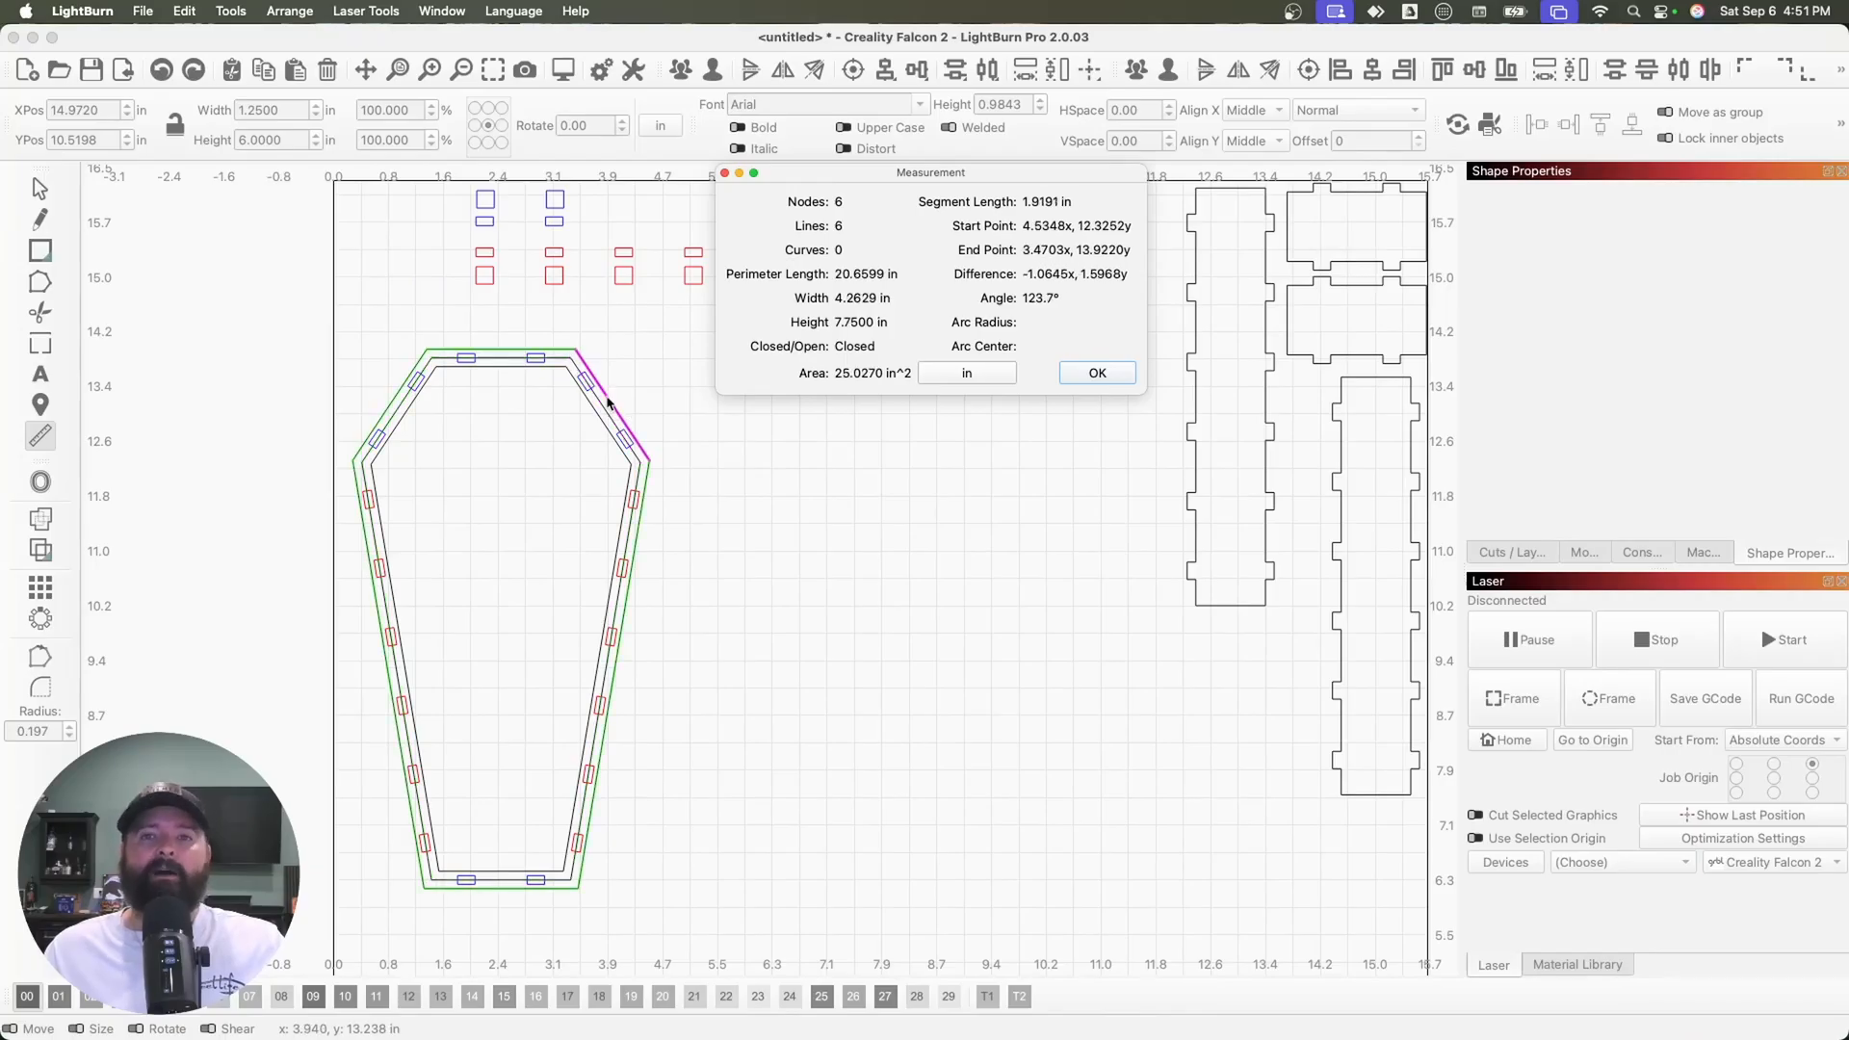
click(1098, 373)
key(super+r)
drag(816, 426, 940, 603)
double_click(260, 111)
text(1.75)
key(Tab)
text(1)
key(Tab)
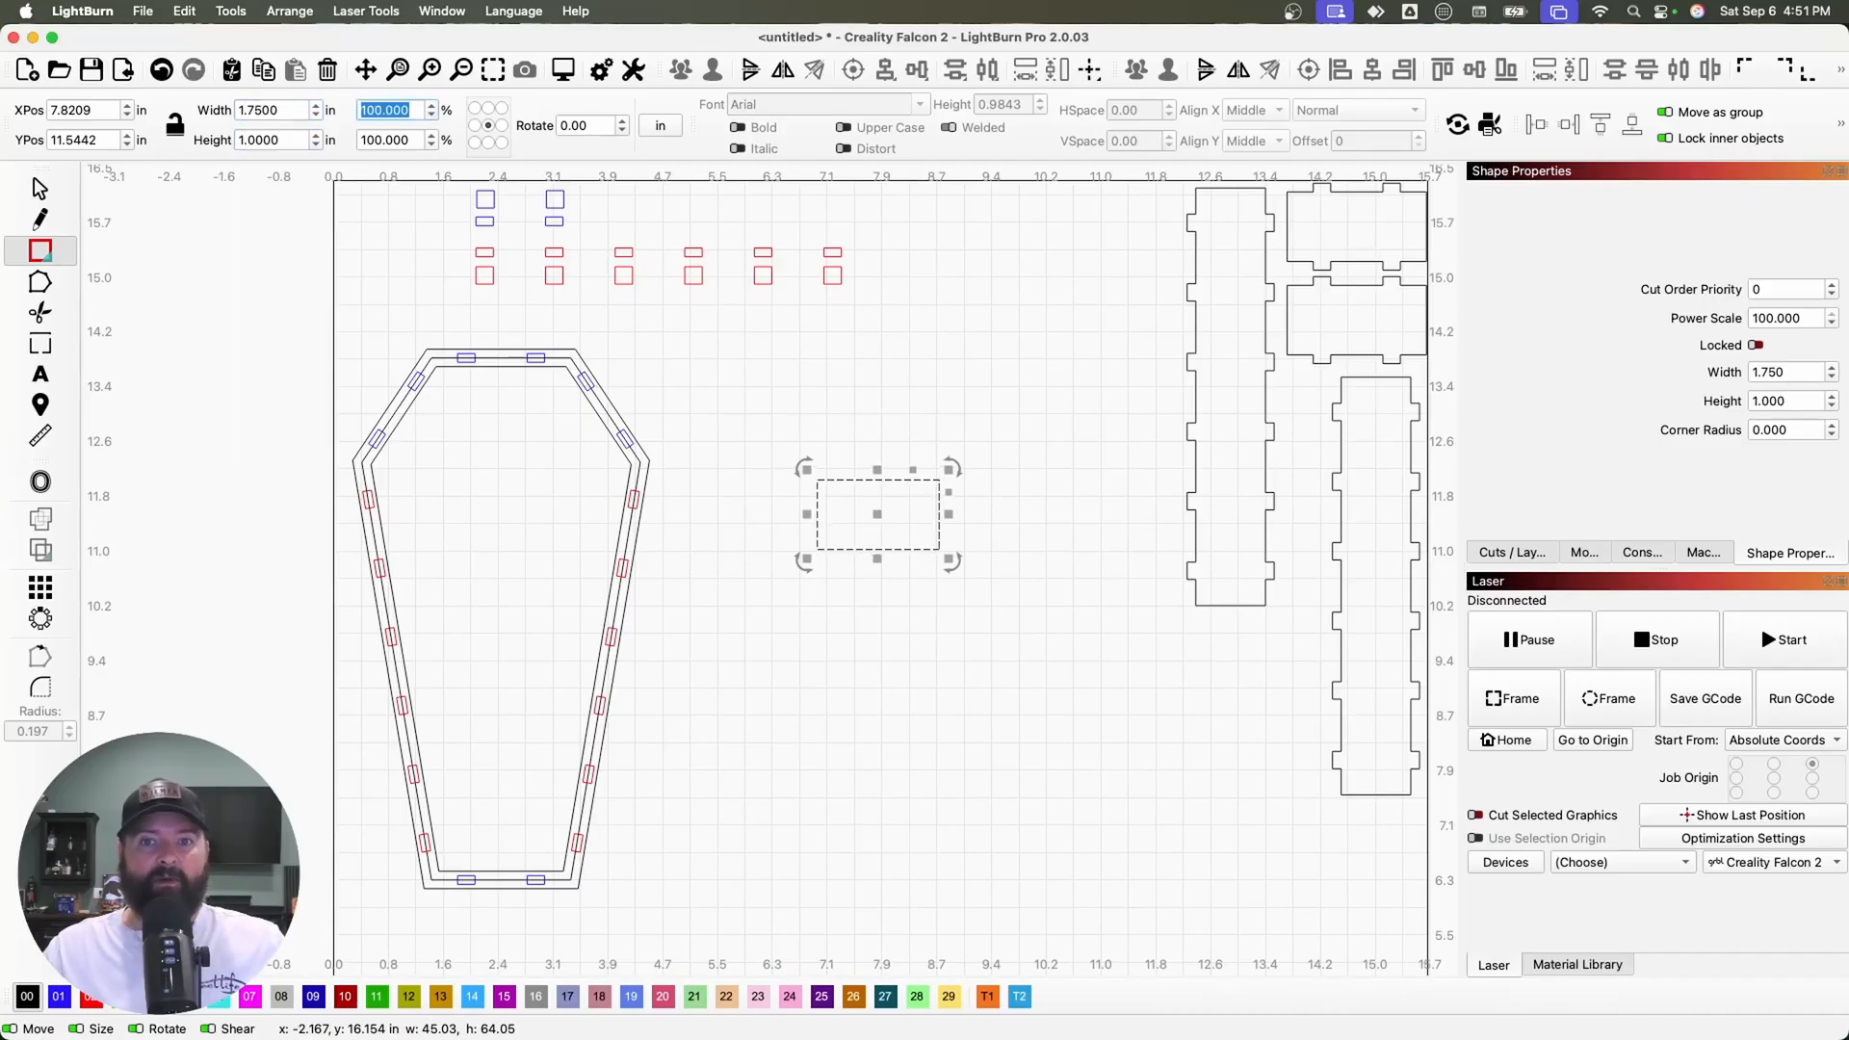
key(Escape)
drag(884, 528, 986, 531)
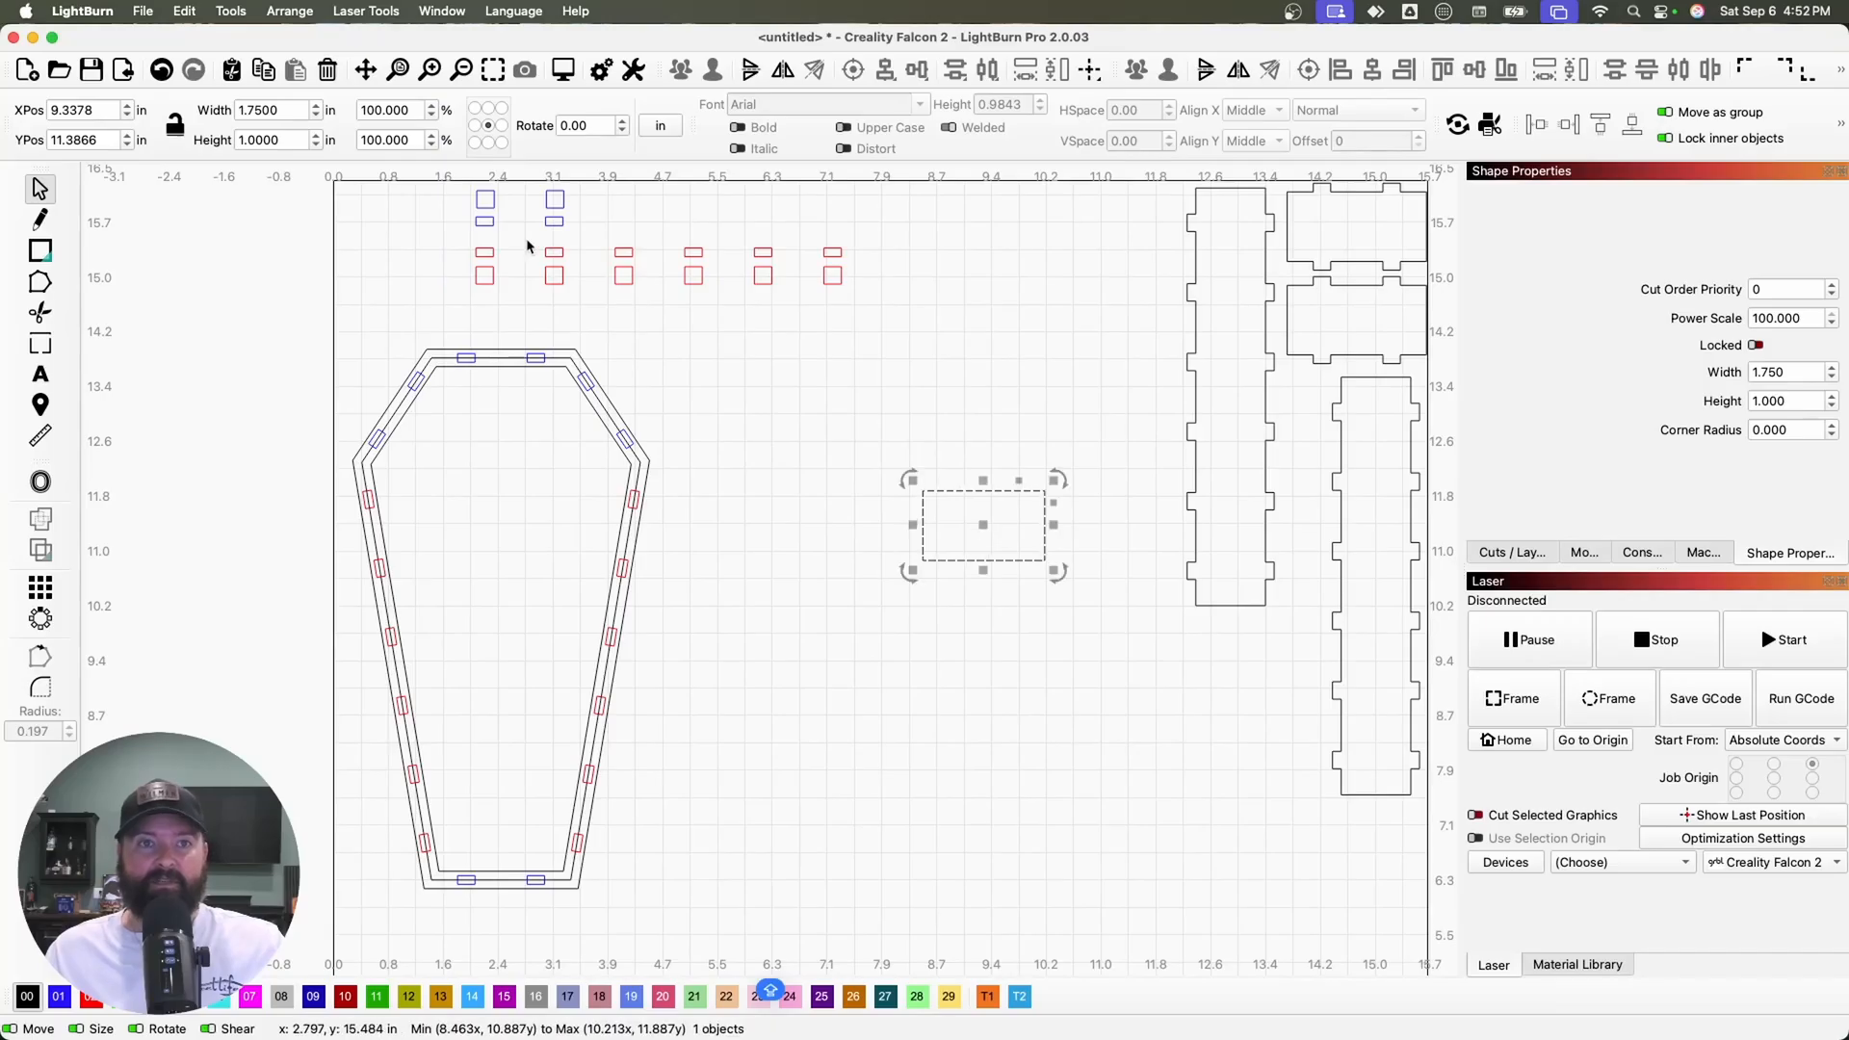
Place the 0.25 in high blue pair on both long edges of the 1.75 in rectangle and weld everything into one tabbed piece
click(555, 205)
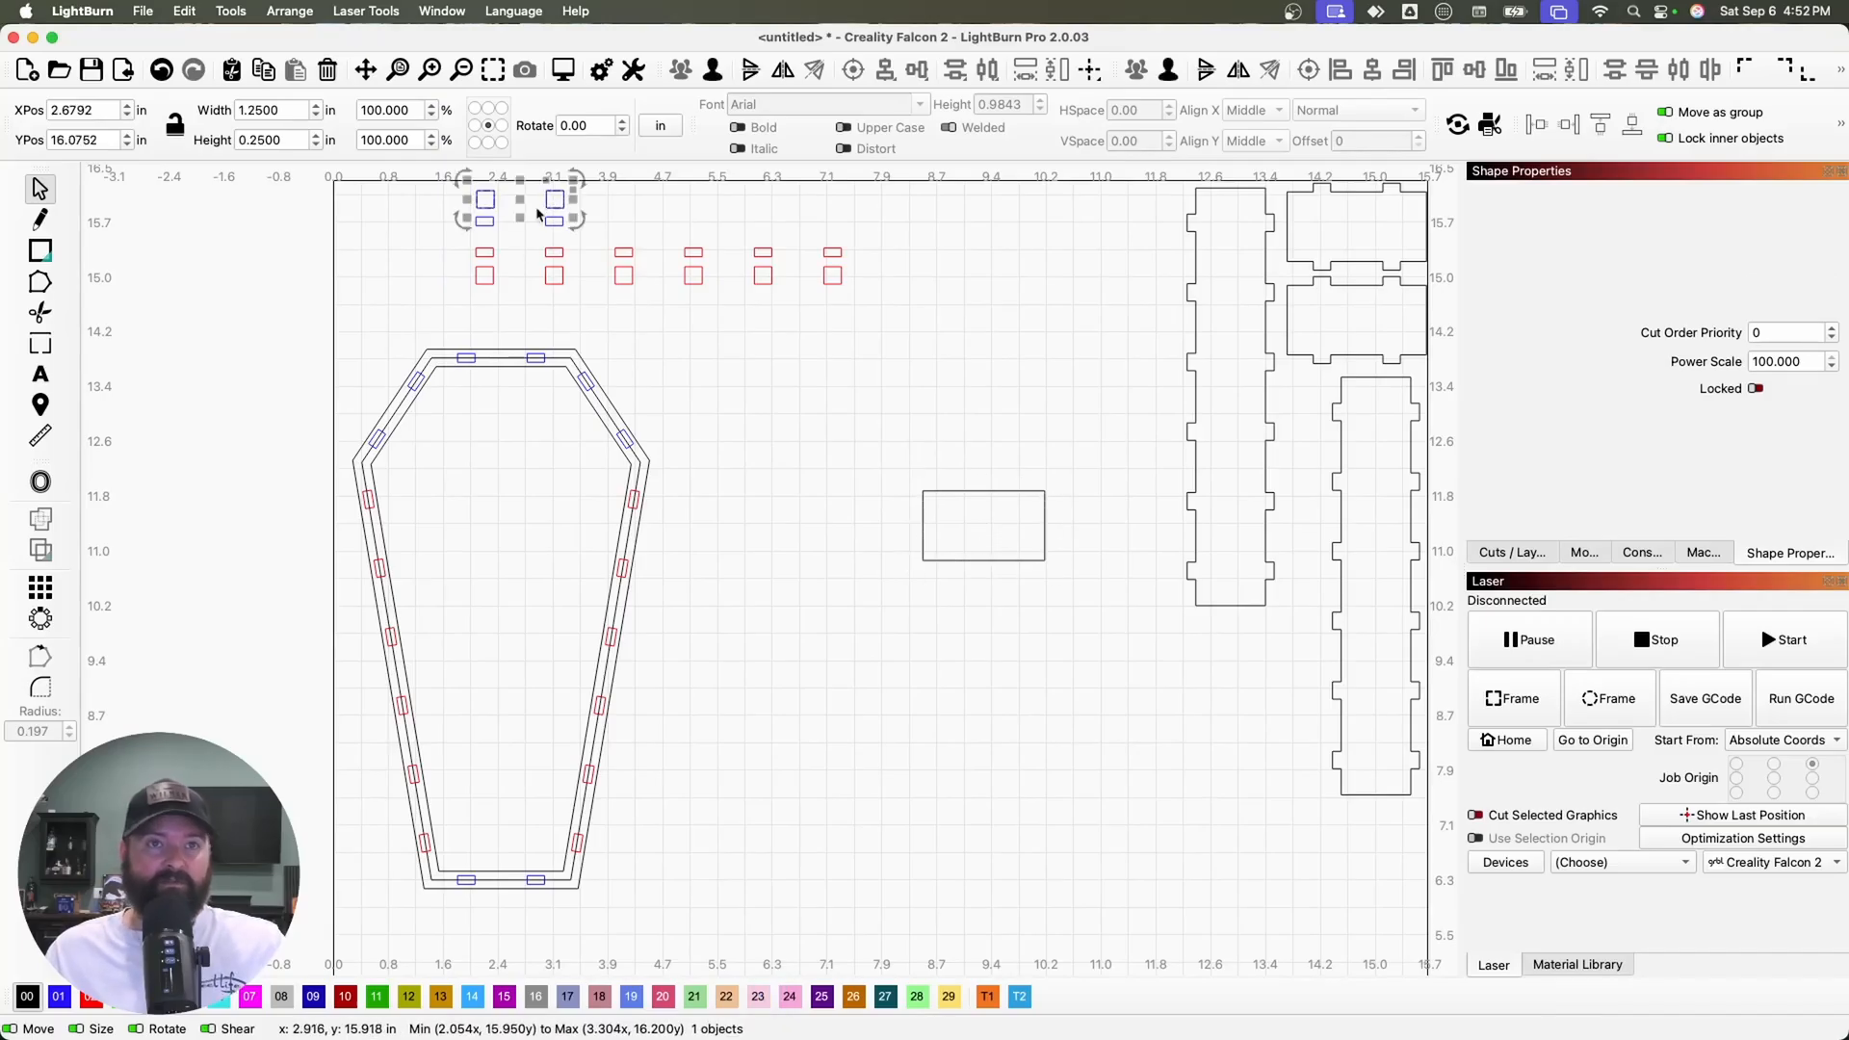
drag(523, 203, 984, 493)
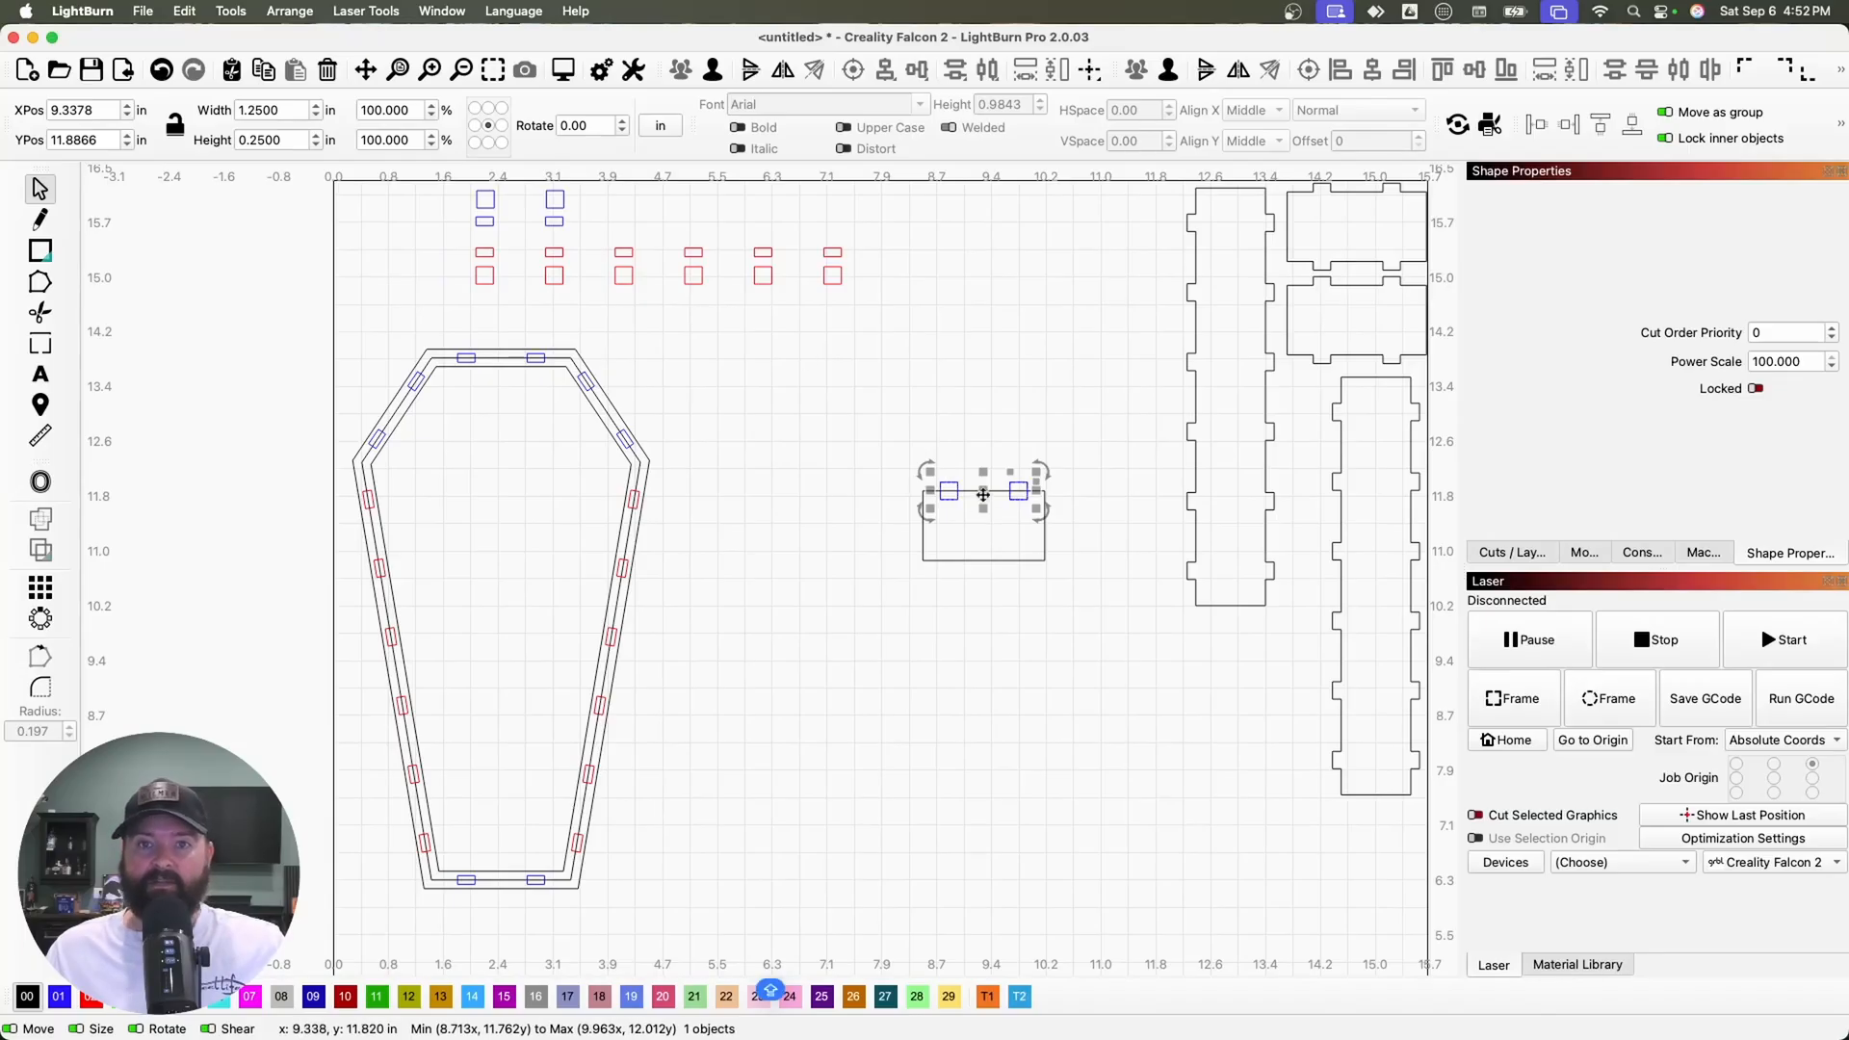
drag(983, 494, 984, 563)
drag(1094, 438, 852, 621)
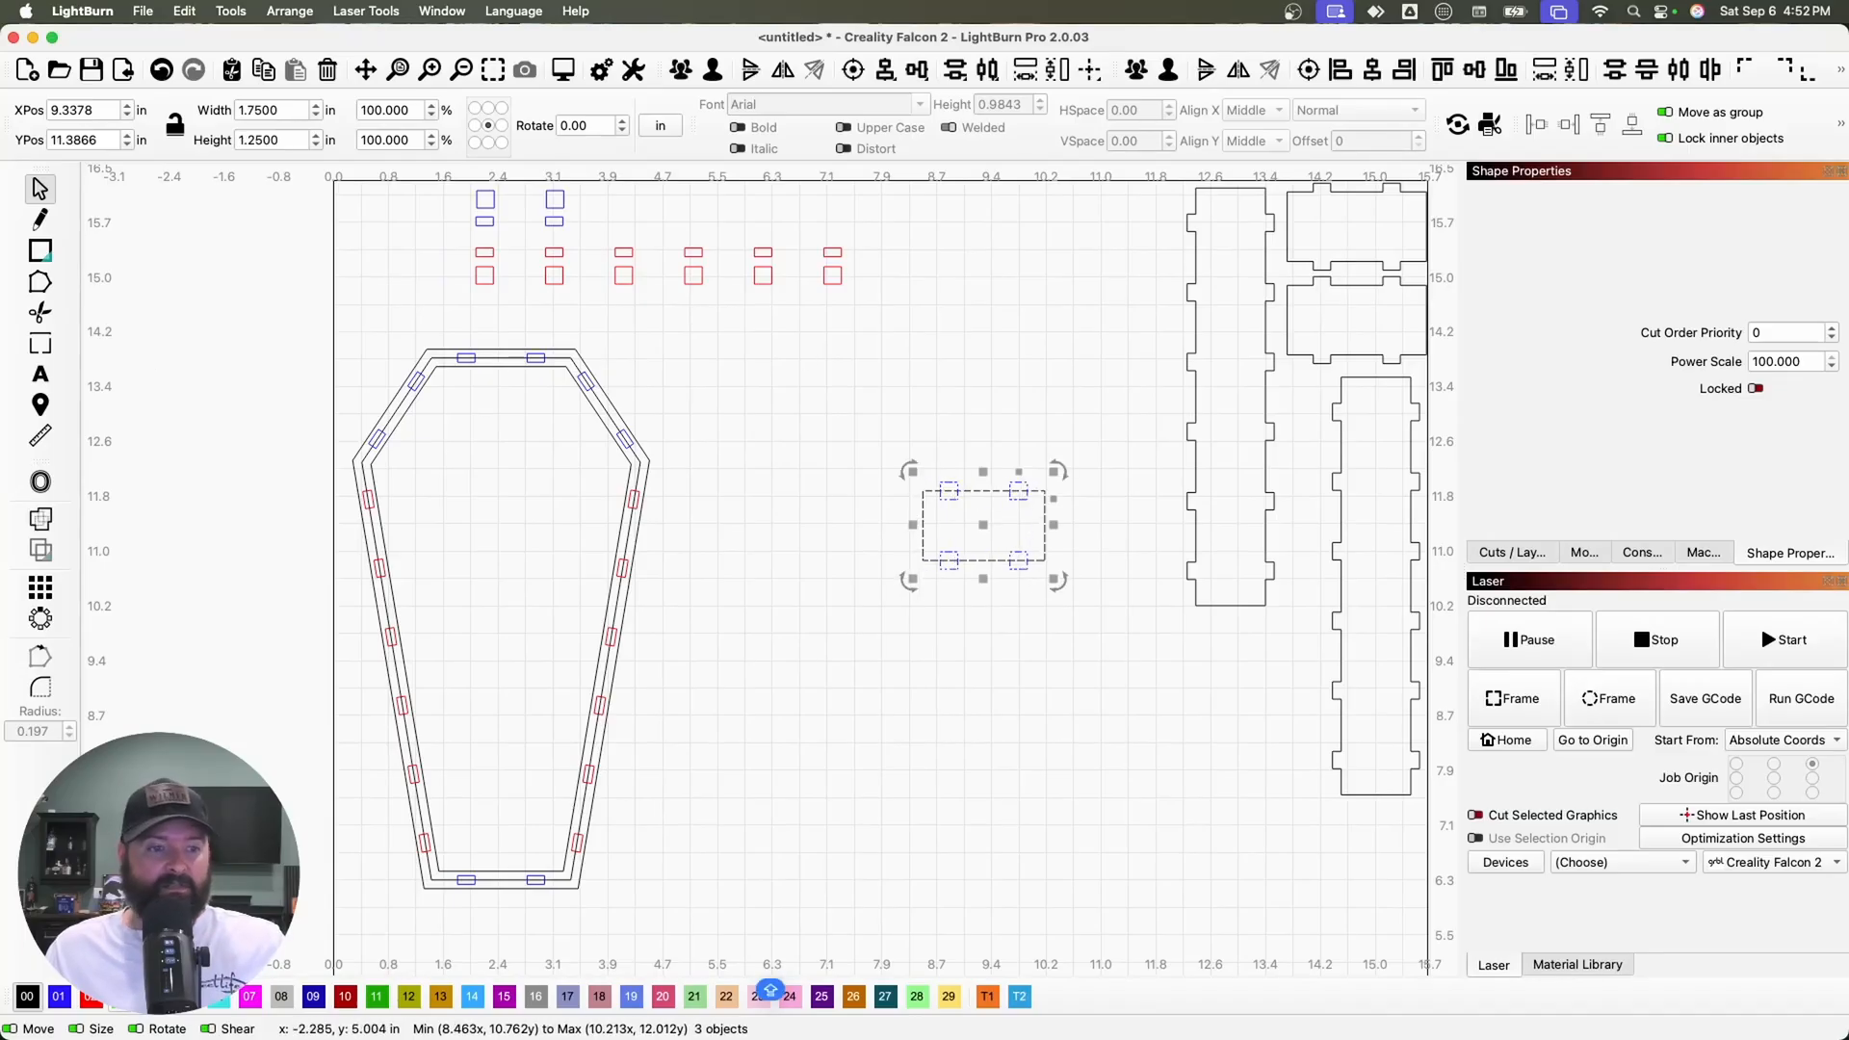
click(41, 520)
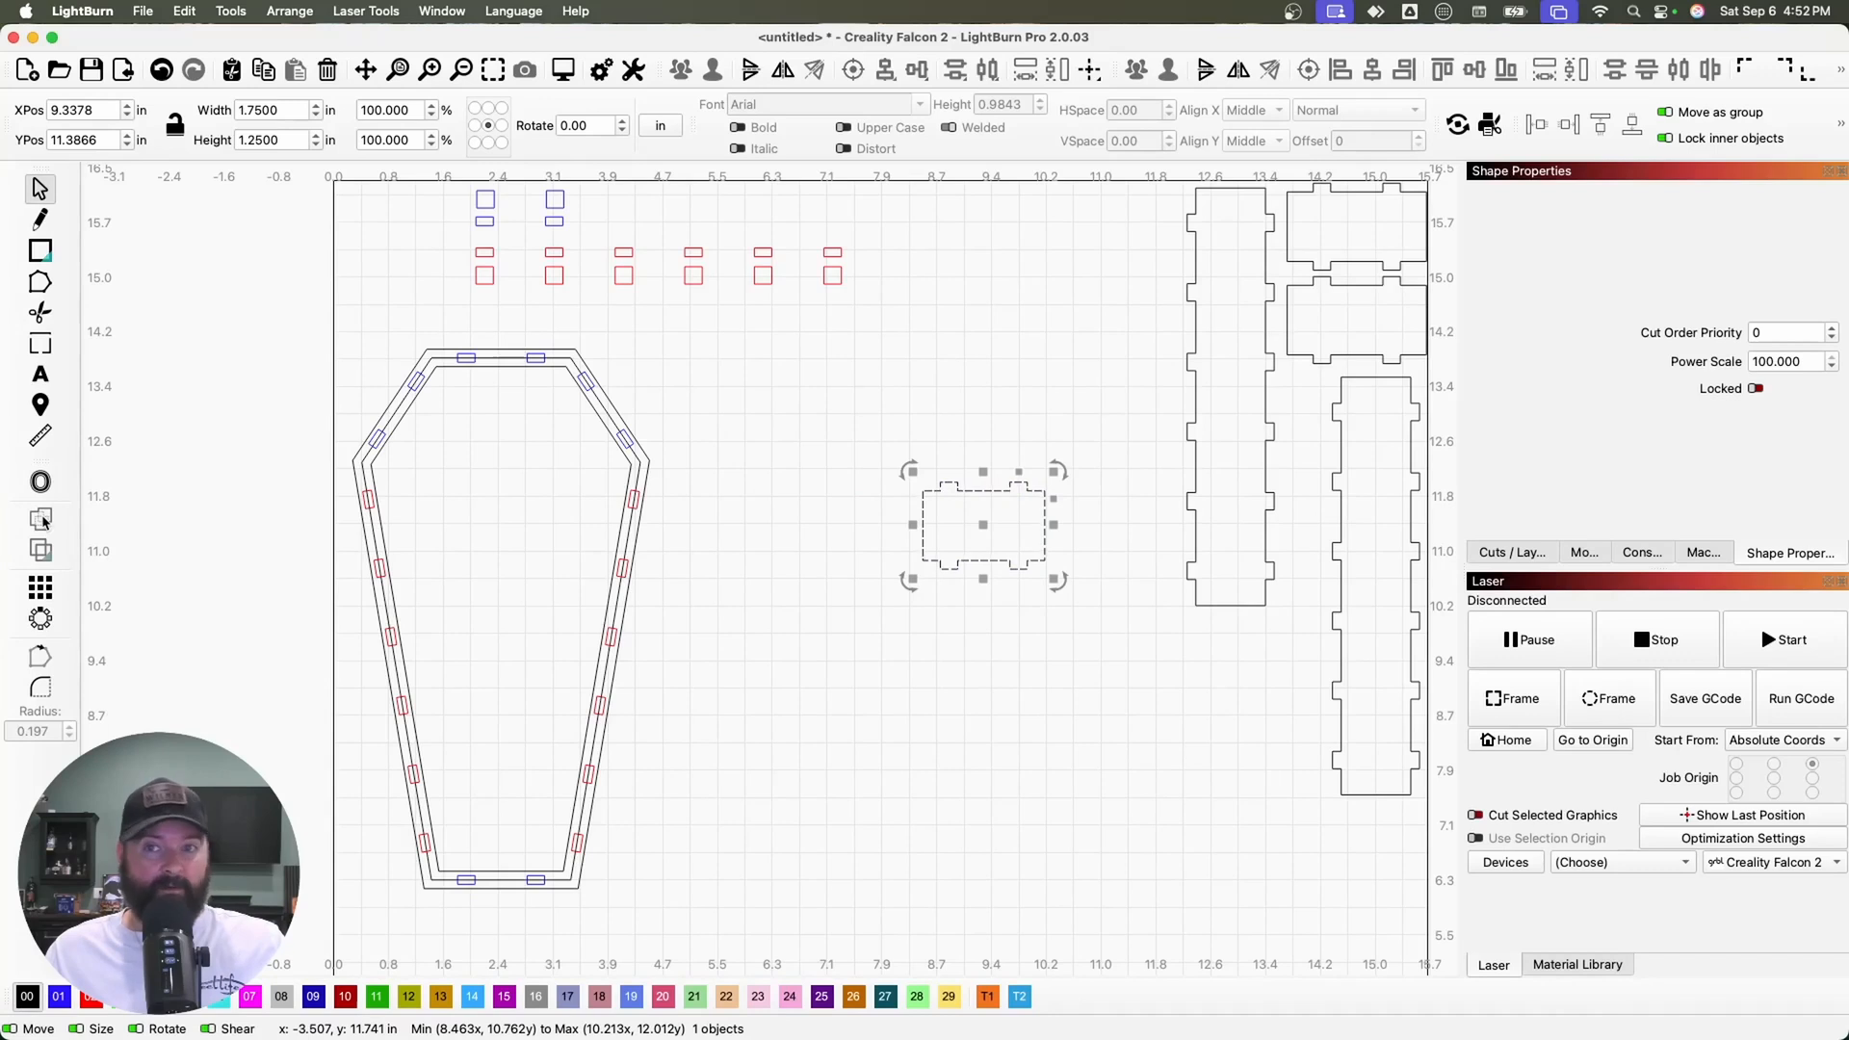
Place two of the 1.75 in tabbed pieces one above the other beside the tall pieces
drag(991, 525, 1108, 236)
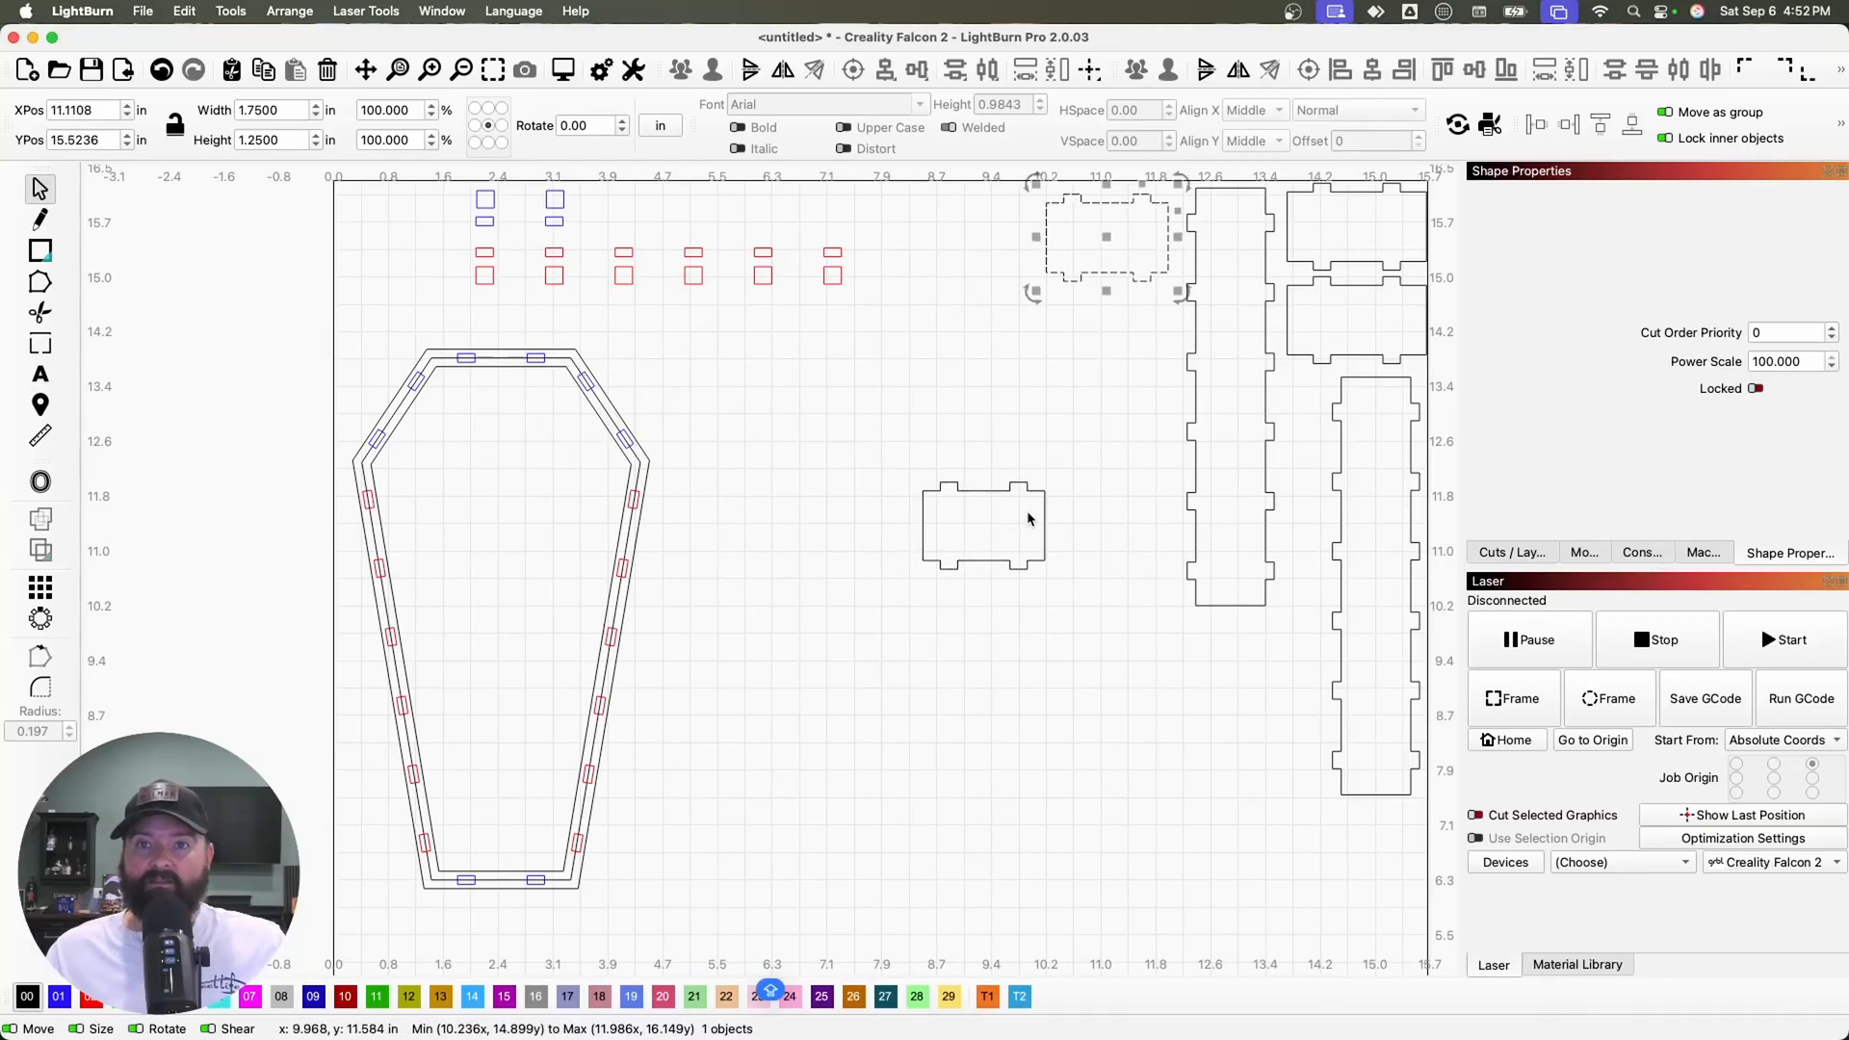
click(1031, 505)
drag(983, 526, 1107, 337)
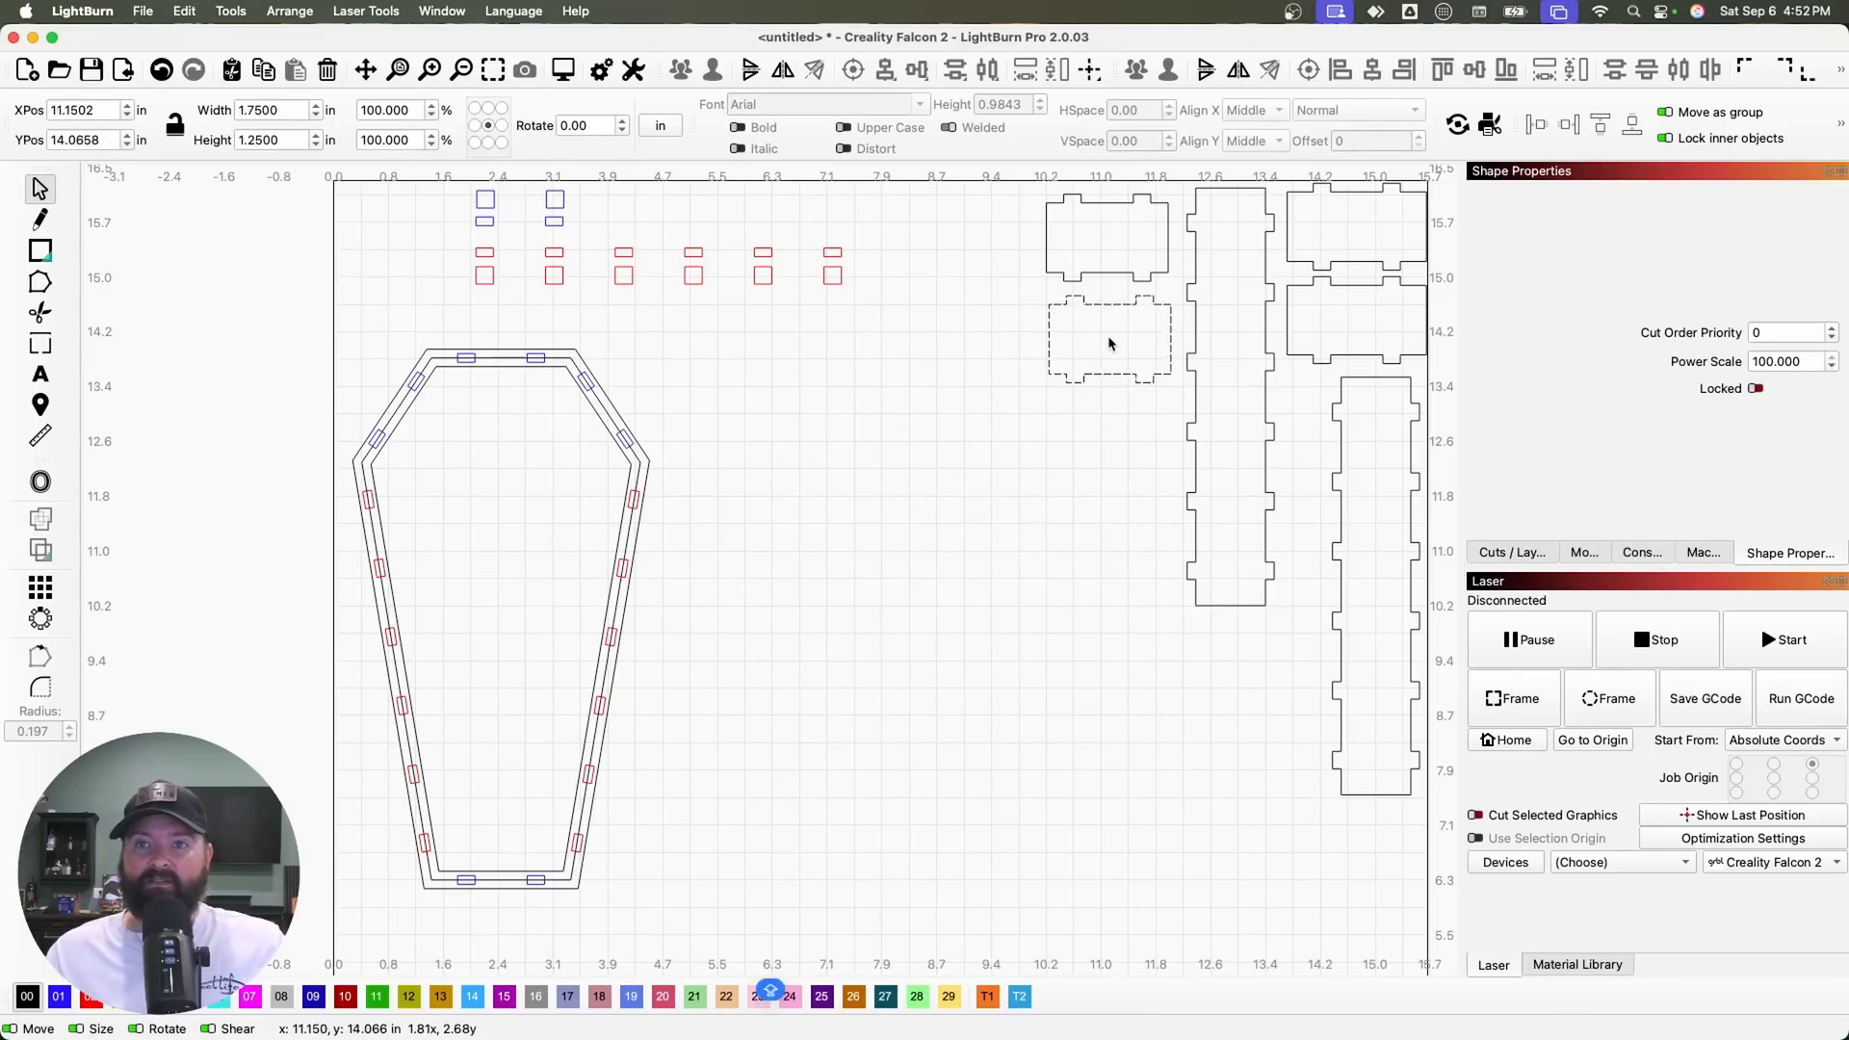
Move the original coffin and slot rows off the workspace and bring the open coffin frame into the workspace's lower left area
scroll(1108, 337, down, 3)
drag(994, 620, 730, 276)
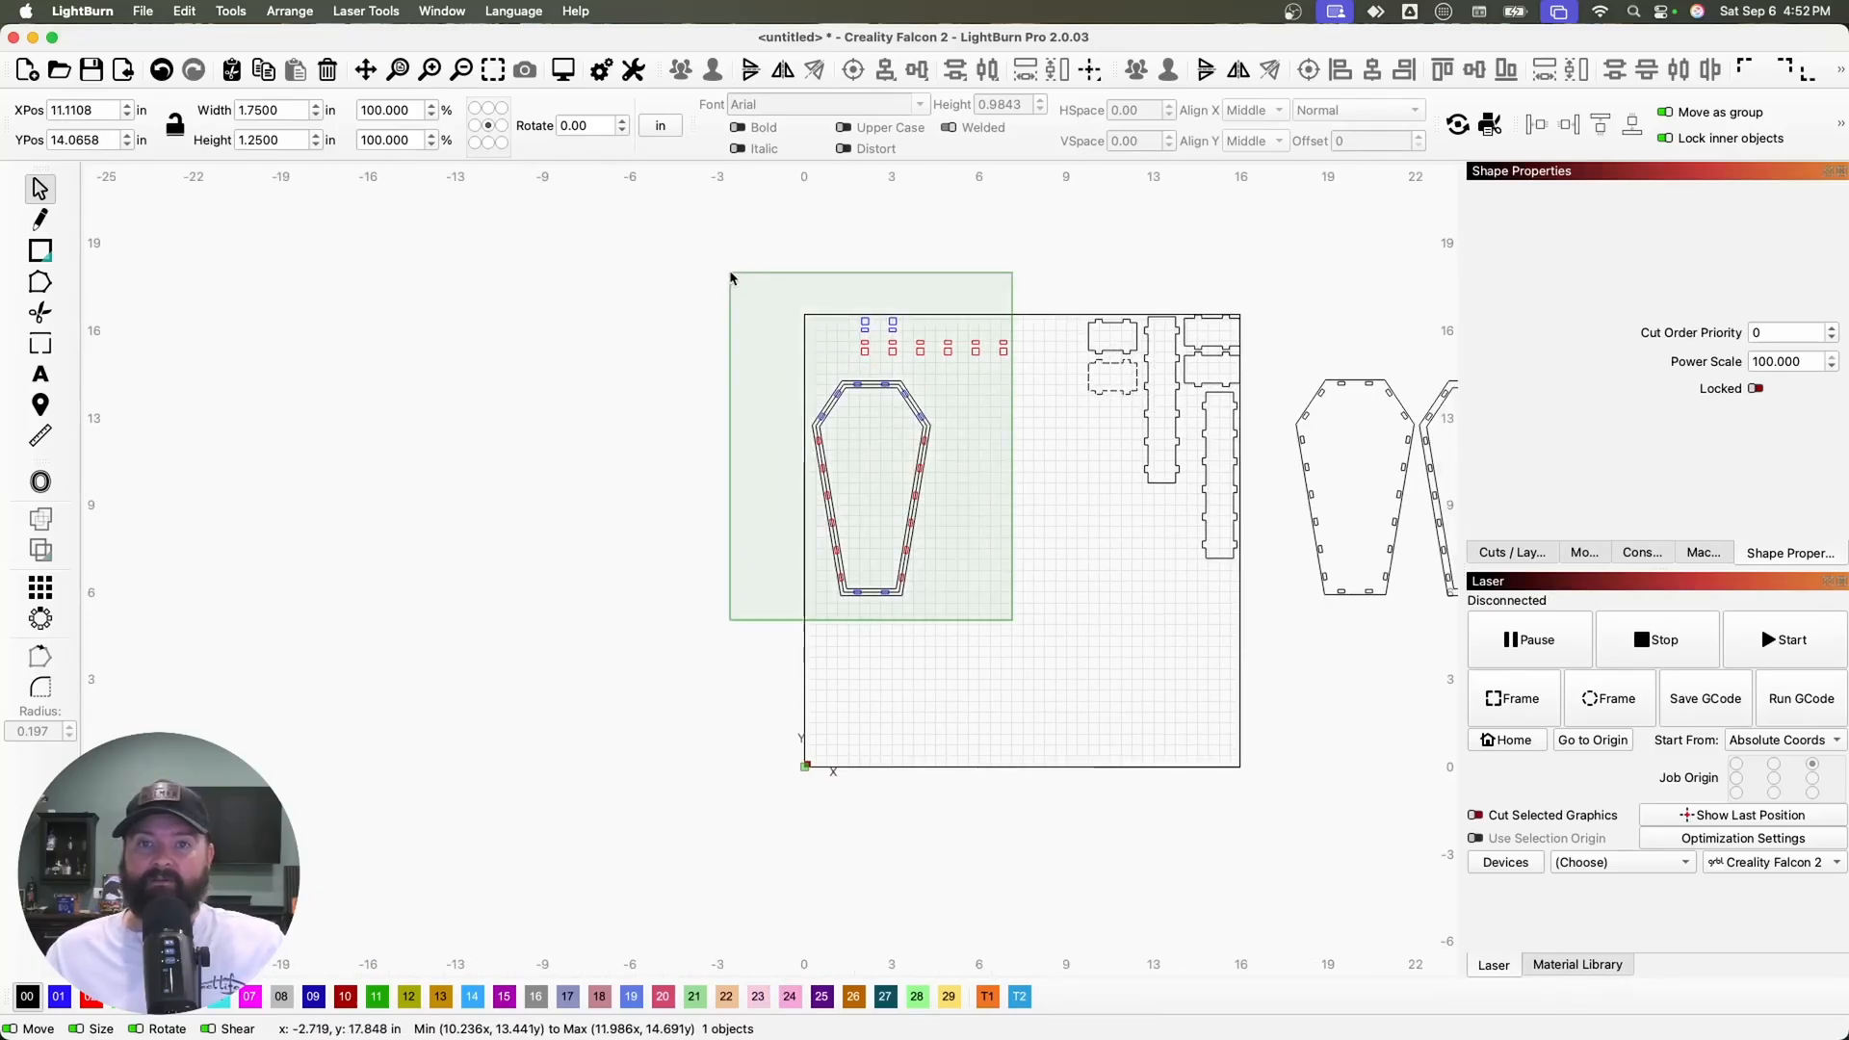
drag(906, 454, 593, 356)
scroll(1083, 501, down, 3)
drag(1422, 570, 1372, 428)
drag(1373, 495, 992, 557)
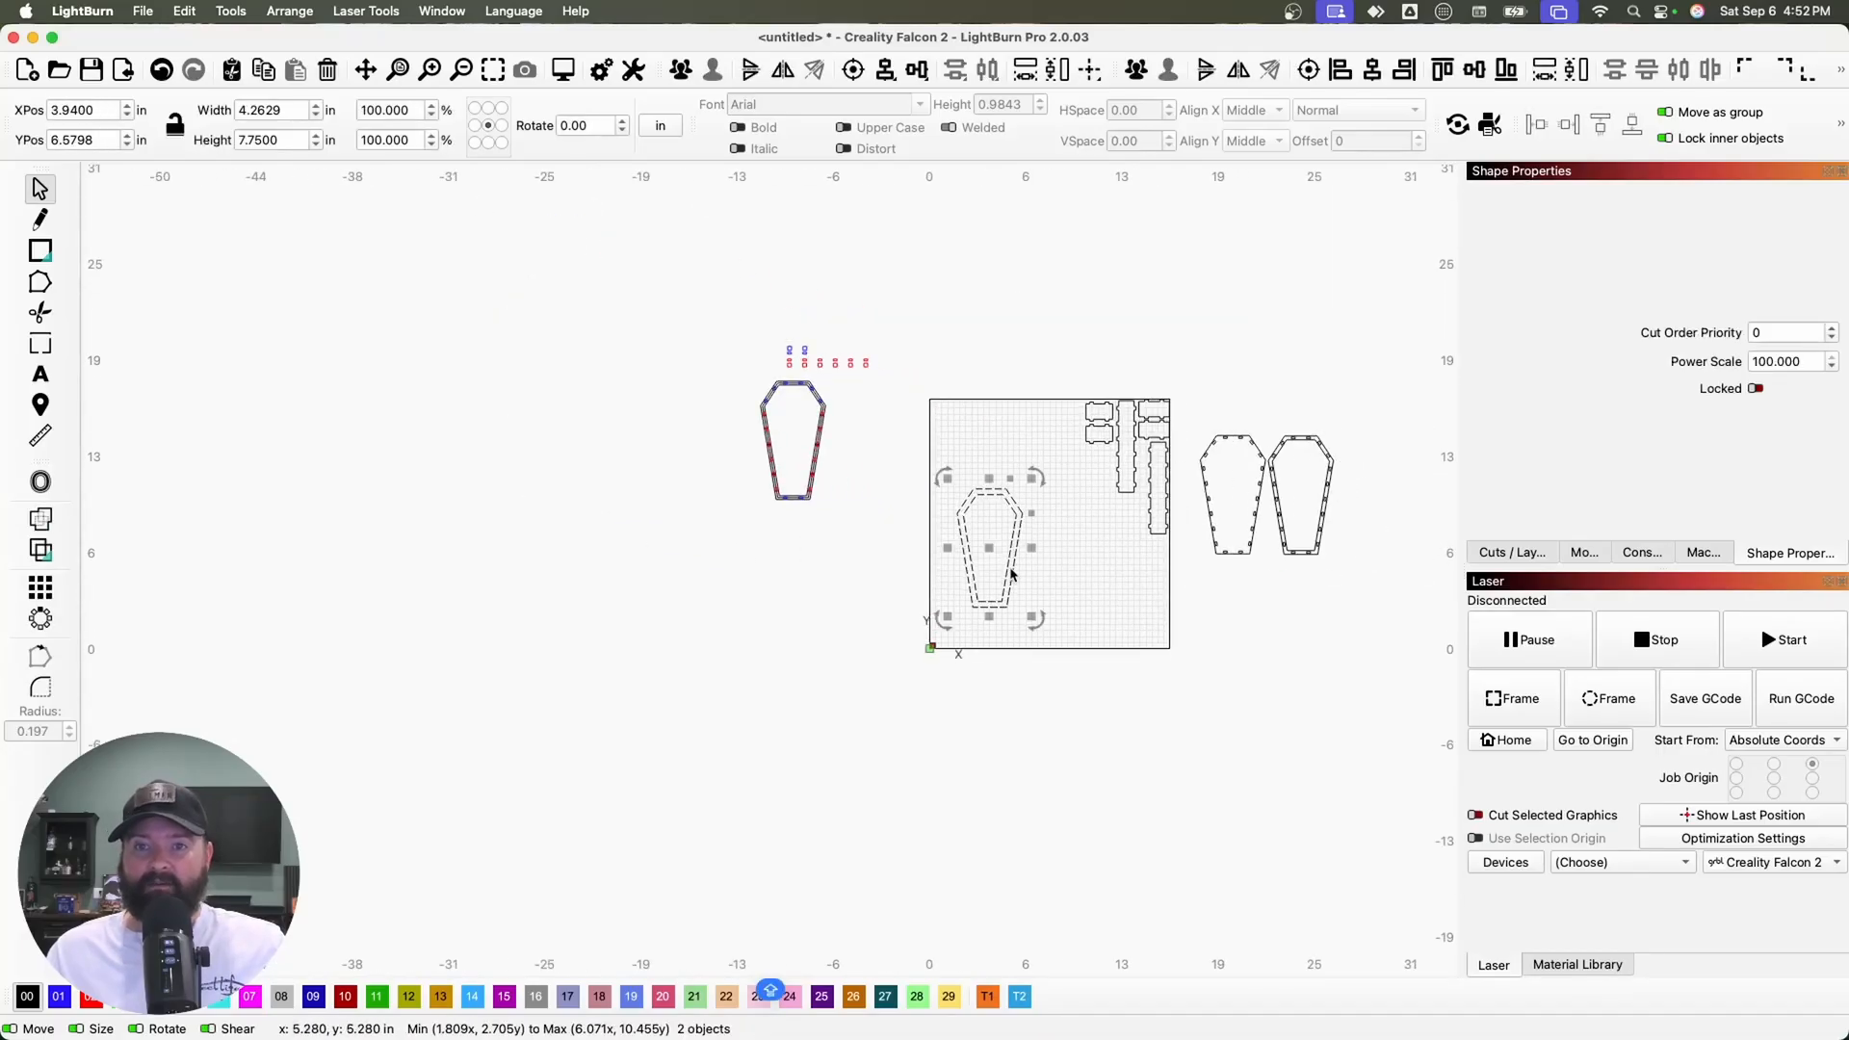
Place the red reaper artwork from the design collection over the coffin frame at about 5.32 in wide and 7.07 in high
key(Escape)
drag(304, 569, 381, 568)
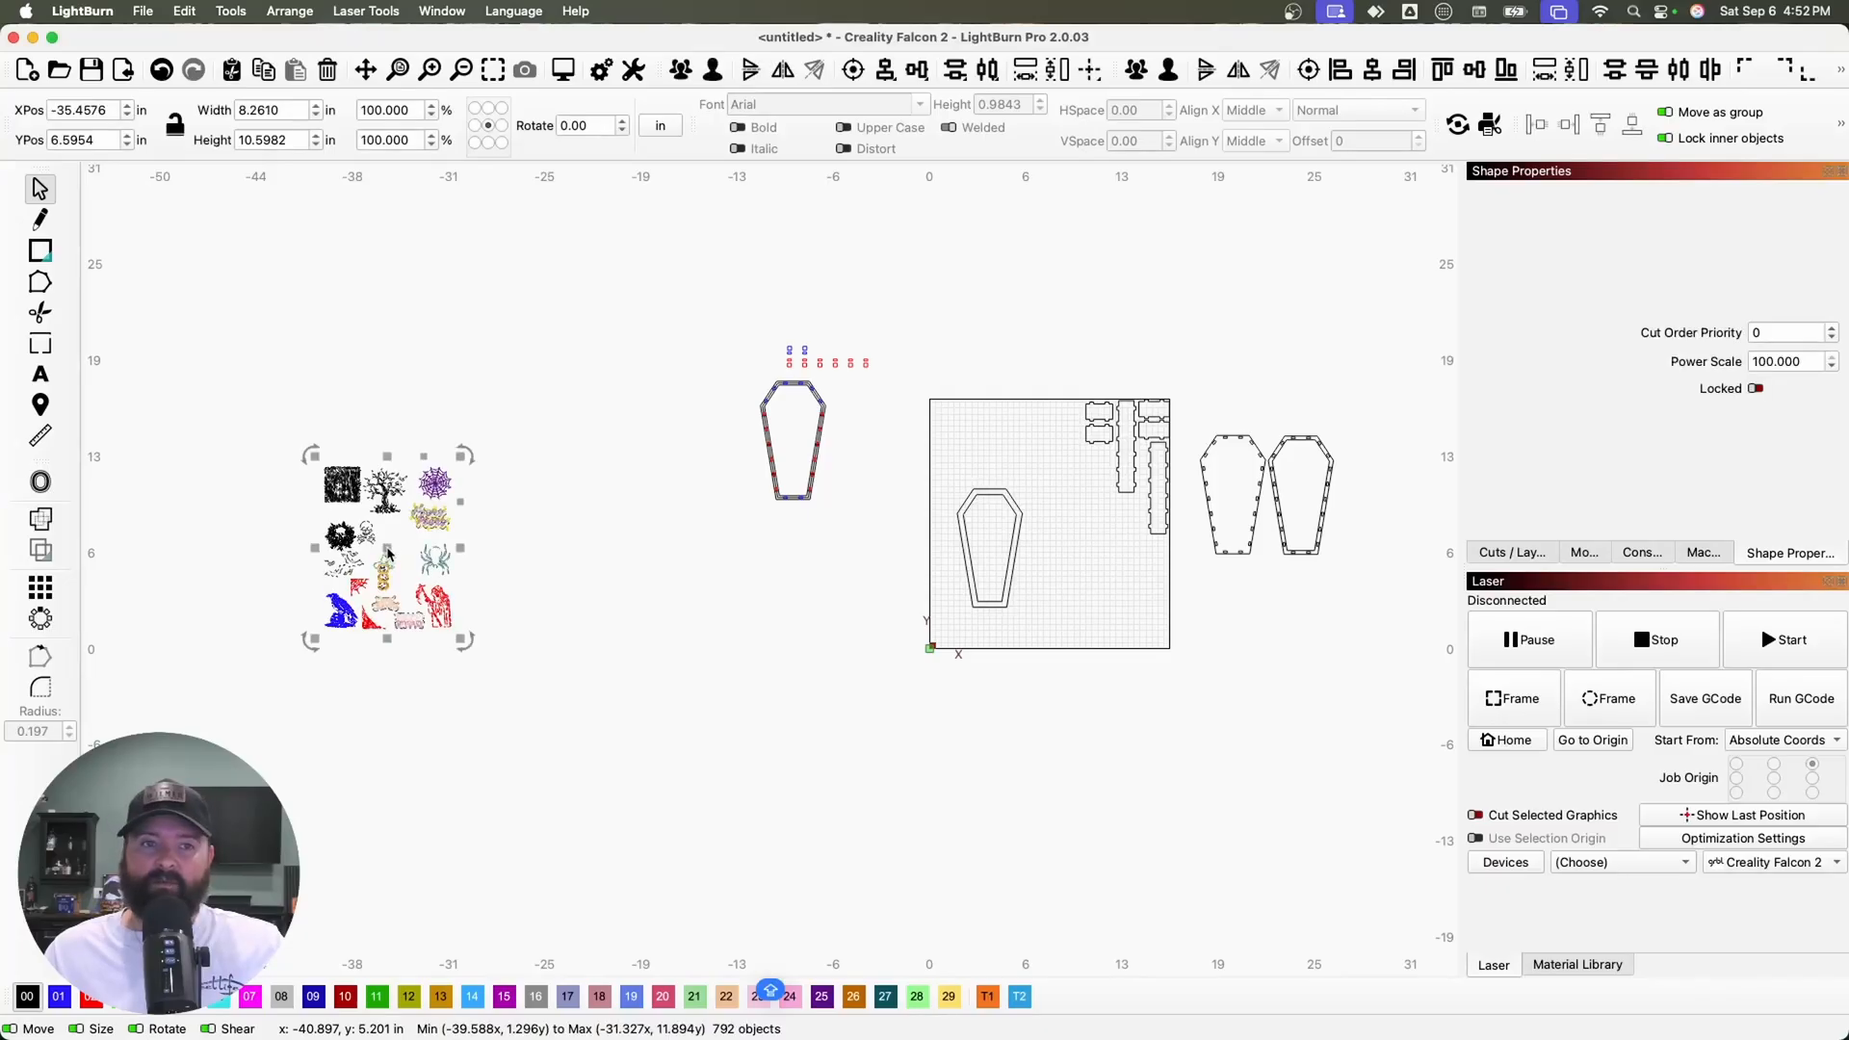
click(537, 574)
scroll(500, 574, up, 3)
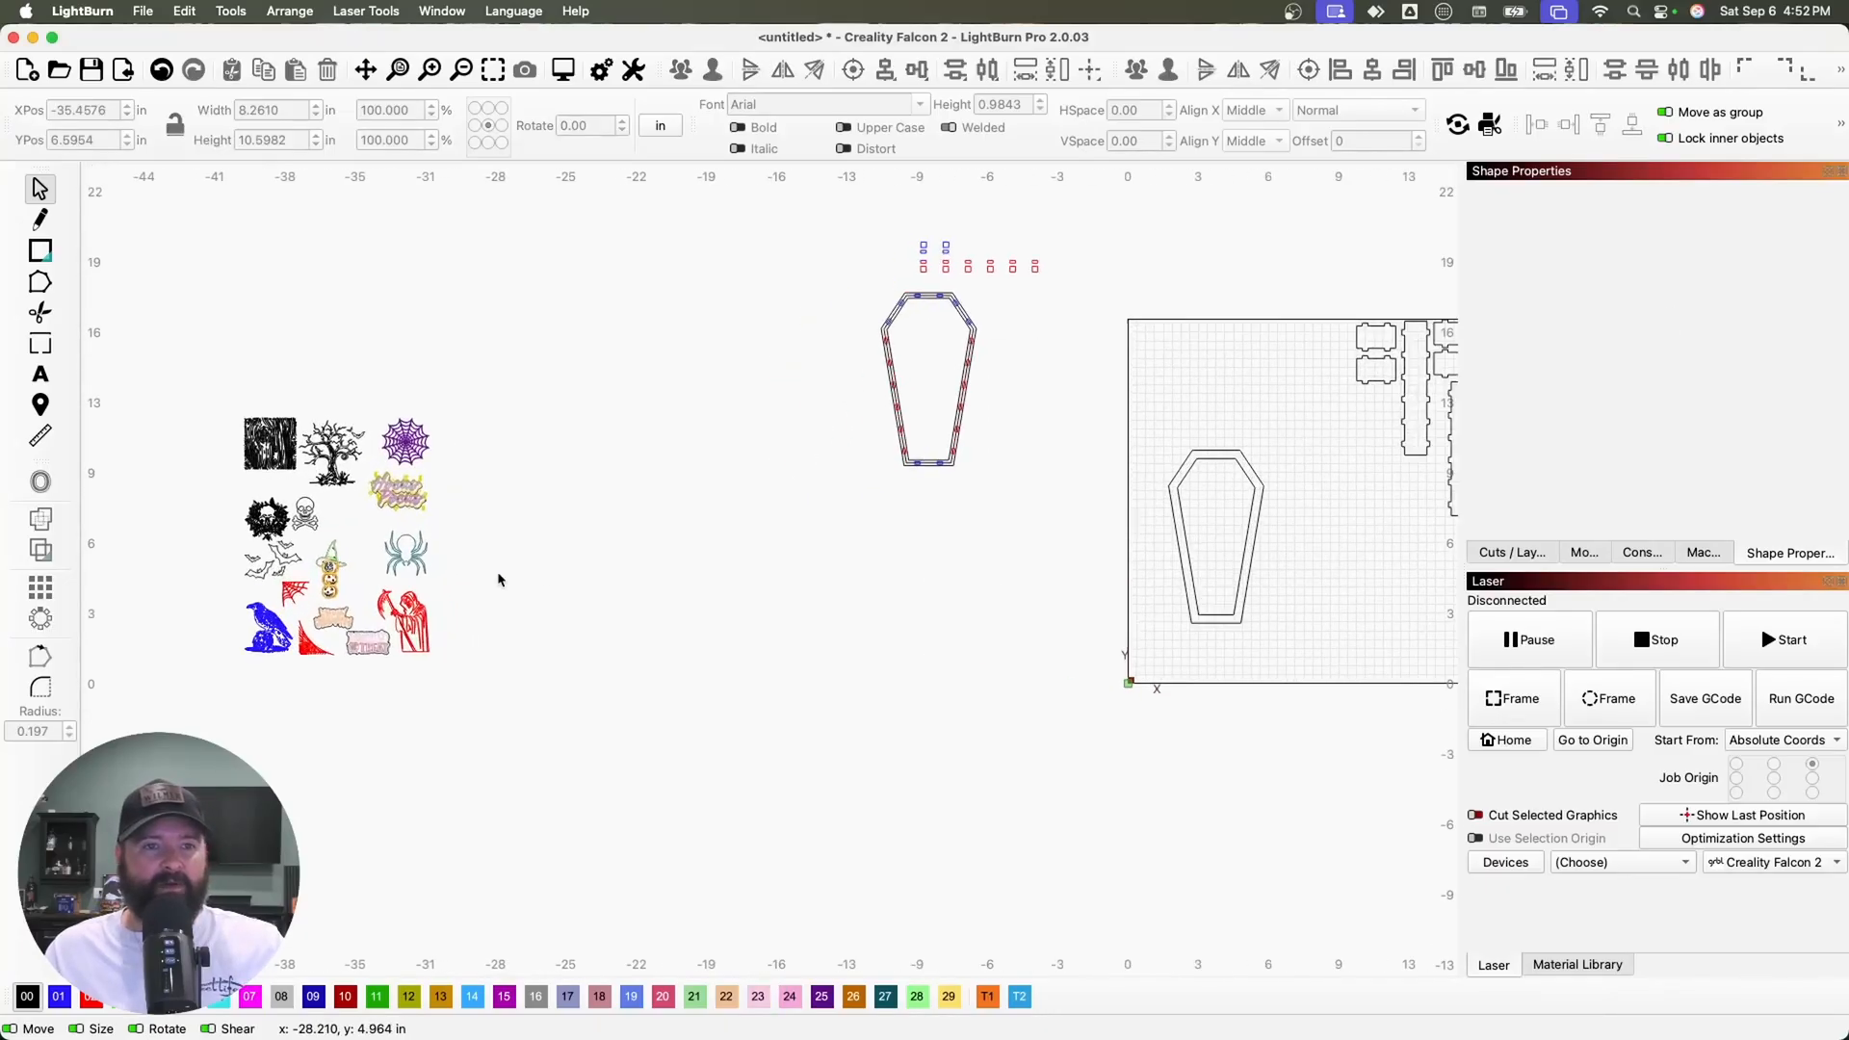
drag(435, 675, 1345, 562)
scroll(717, 417, down, 5)
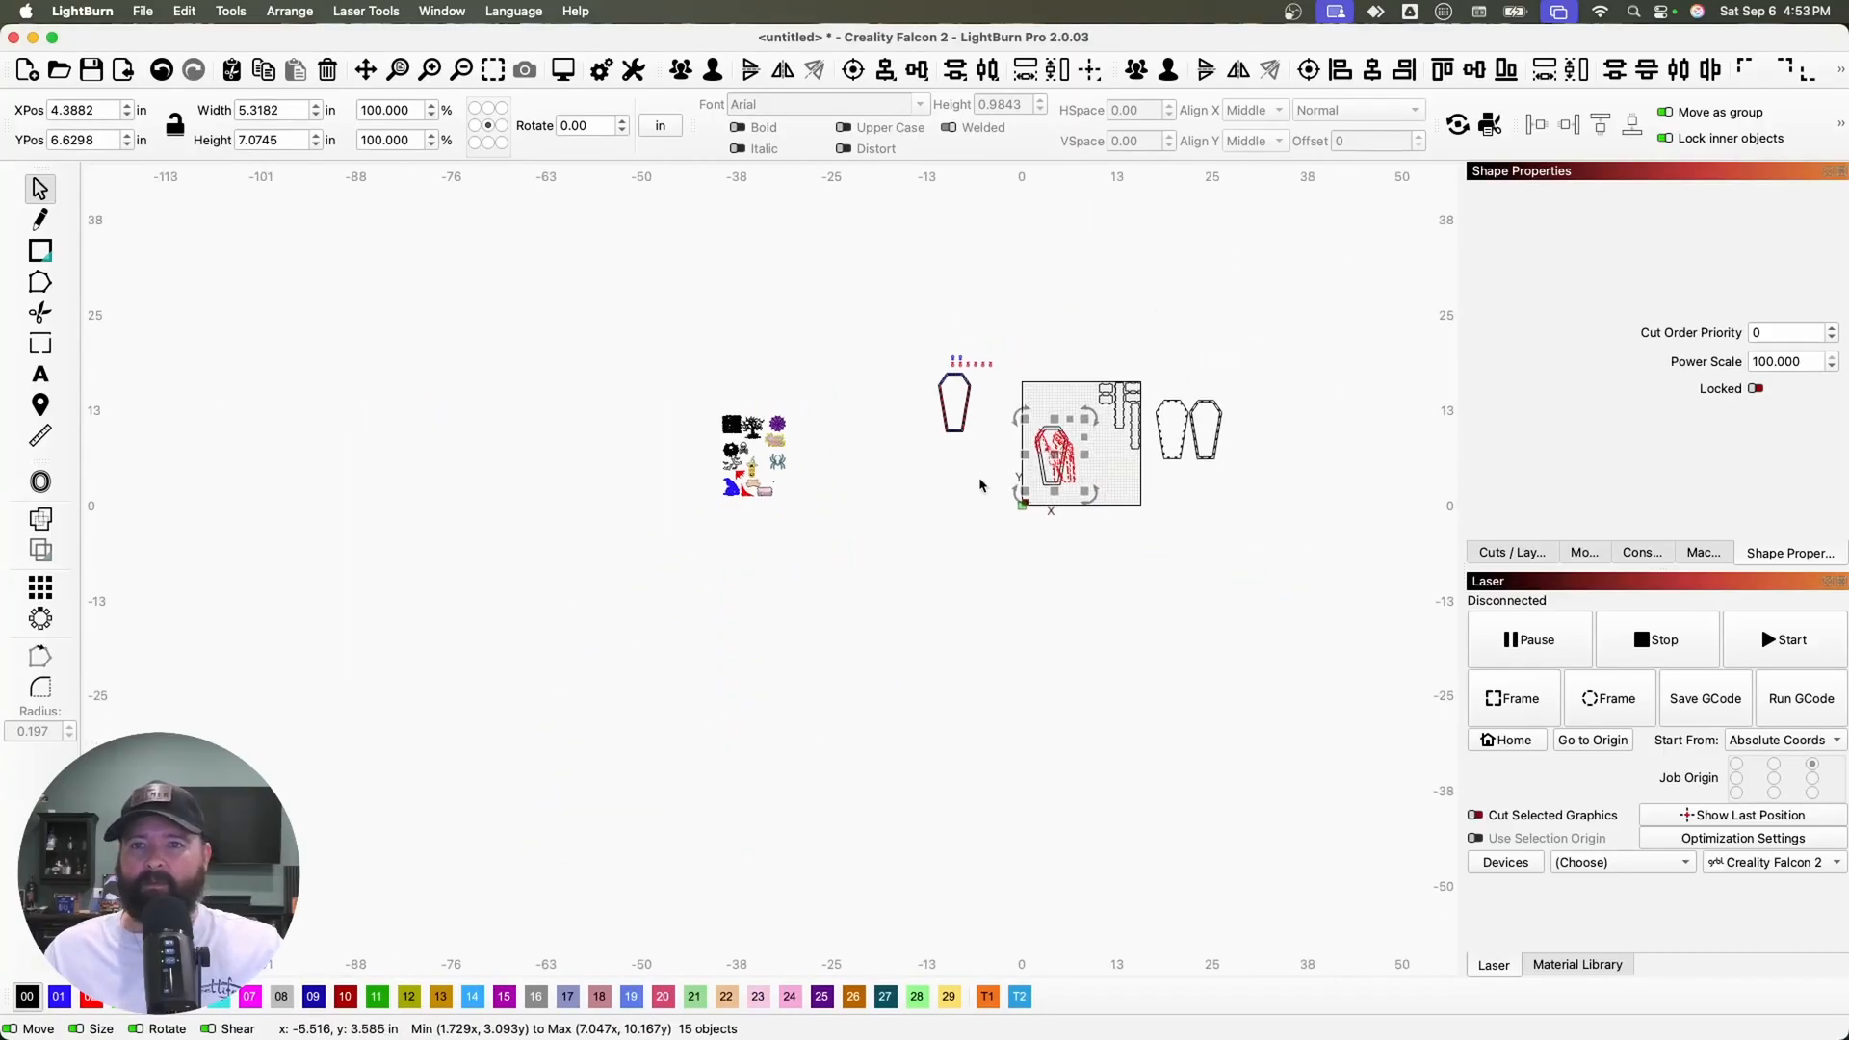
drag(1050, 453, 1011, 443)
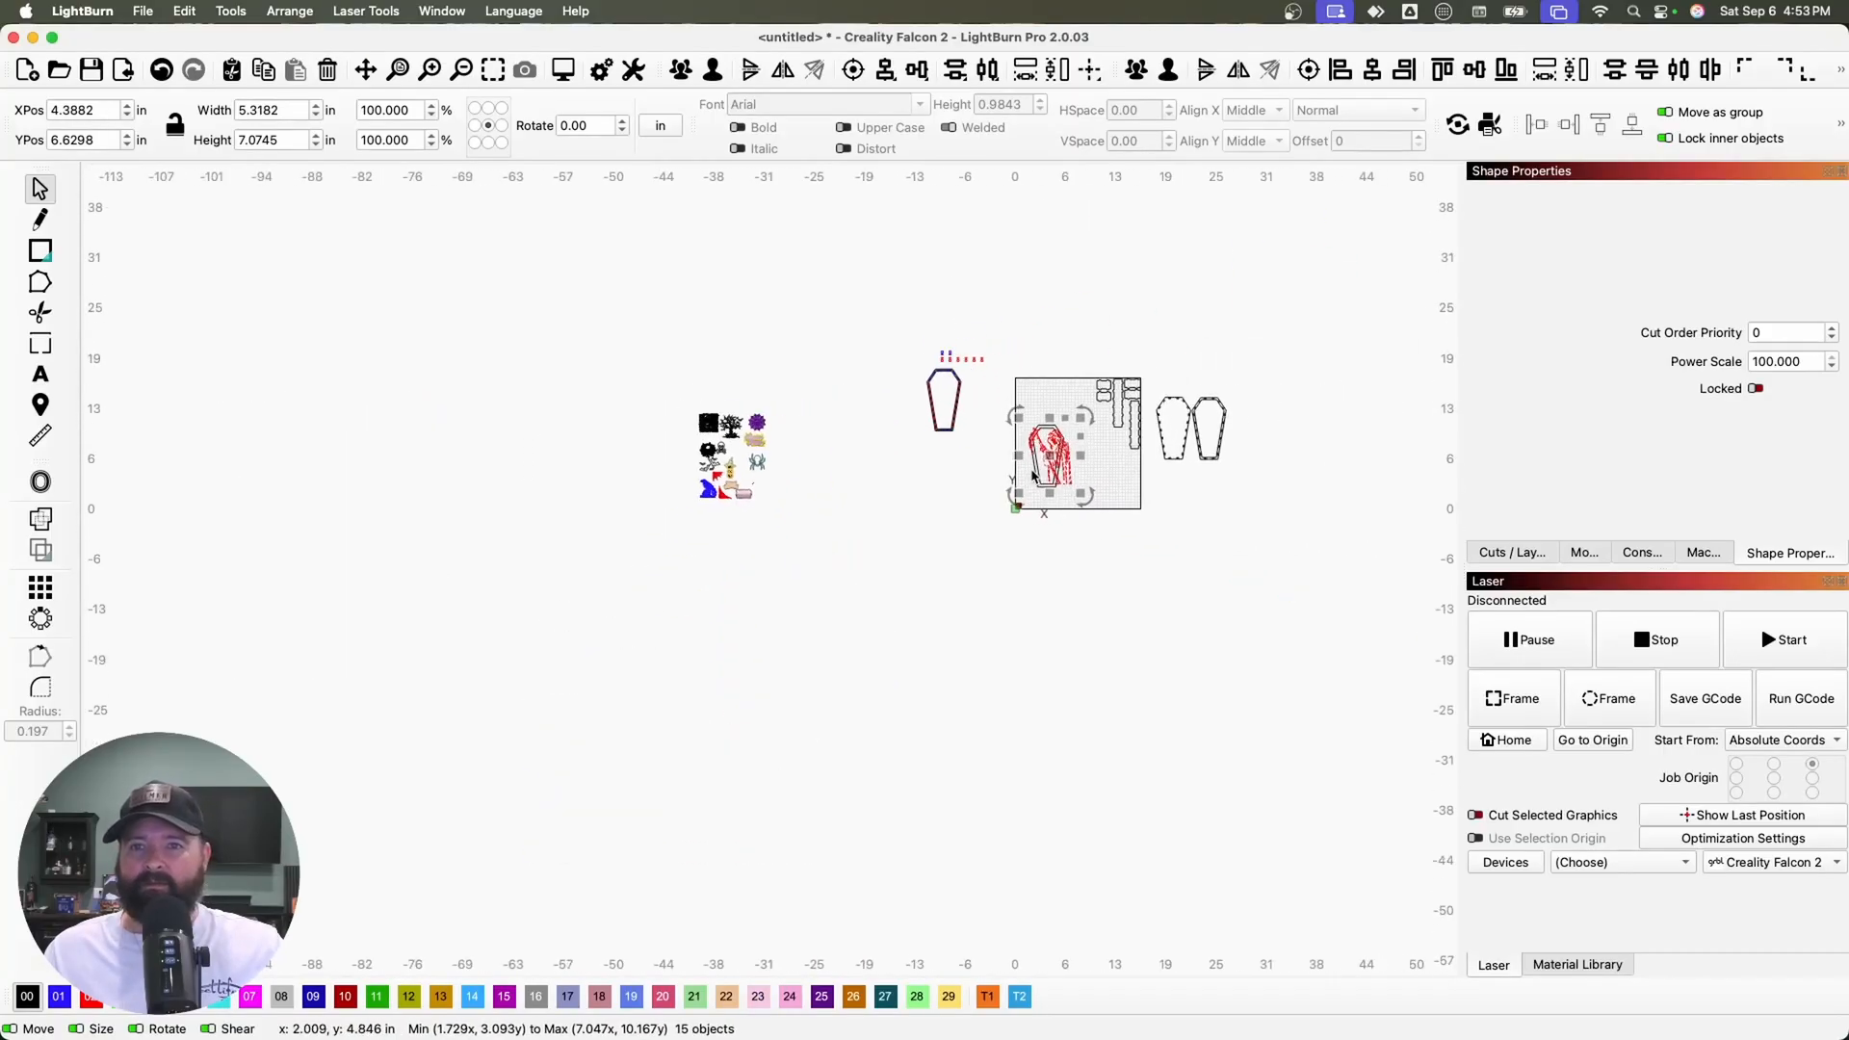
Subtract the tree artwork from the inner outline of the coffin frame in the workspace with the Boolean Assistant
scroll(1009, 433, up, 3)
click(991, 316)
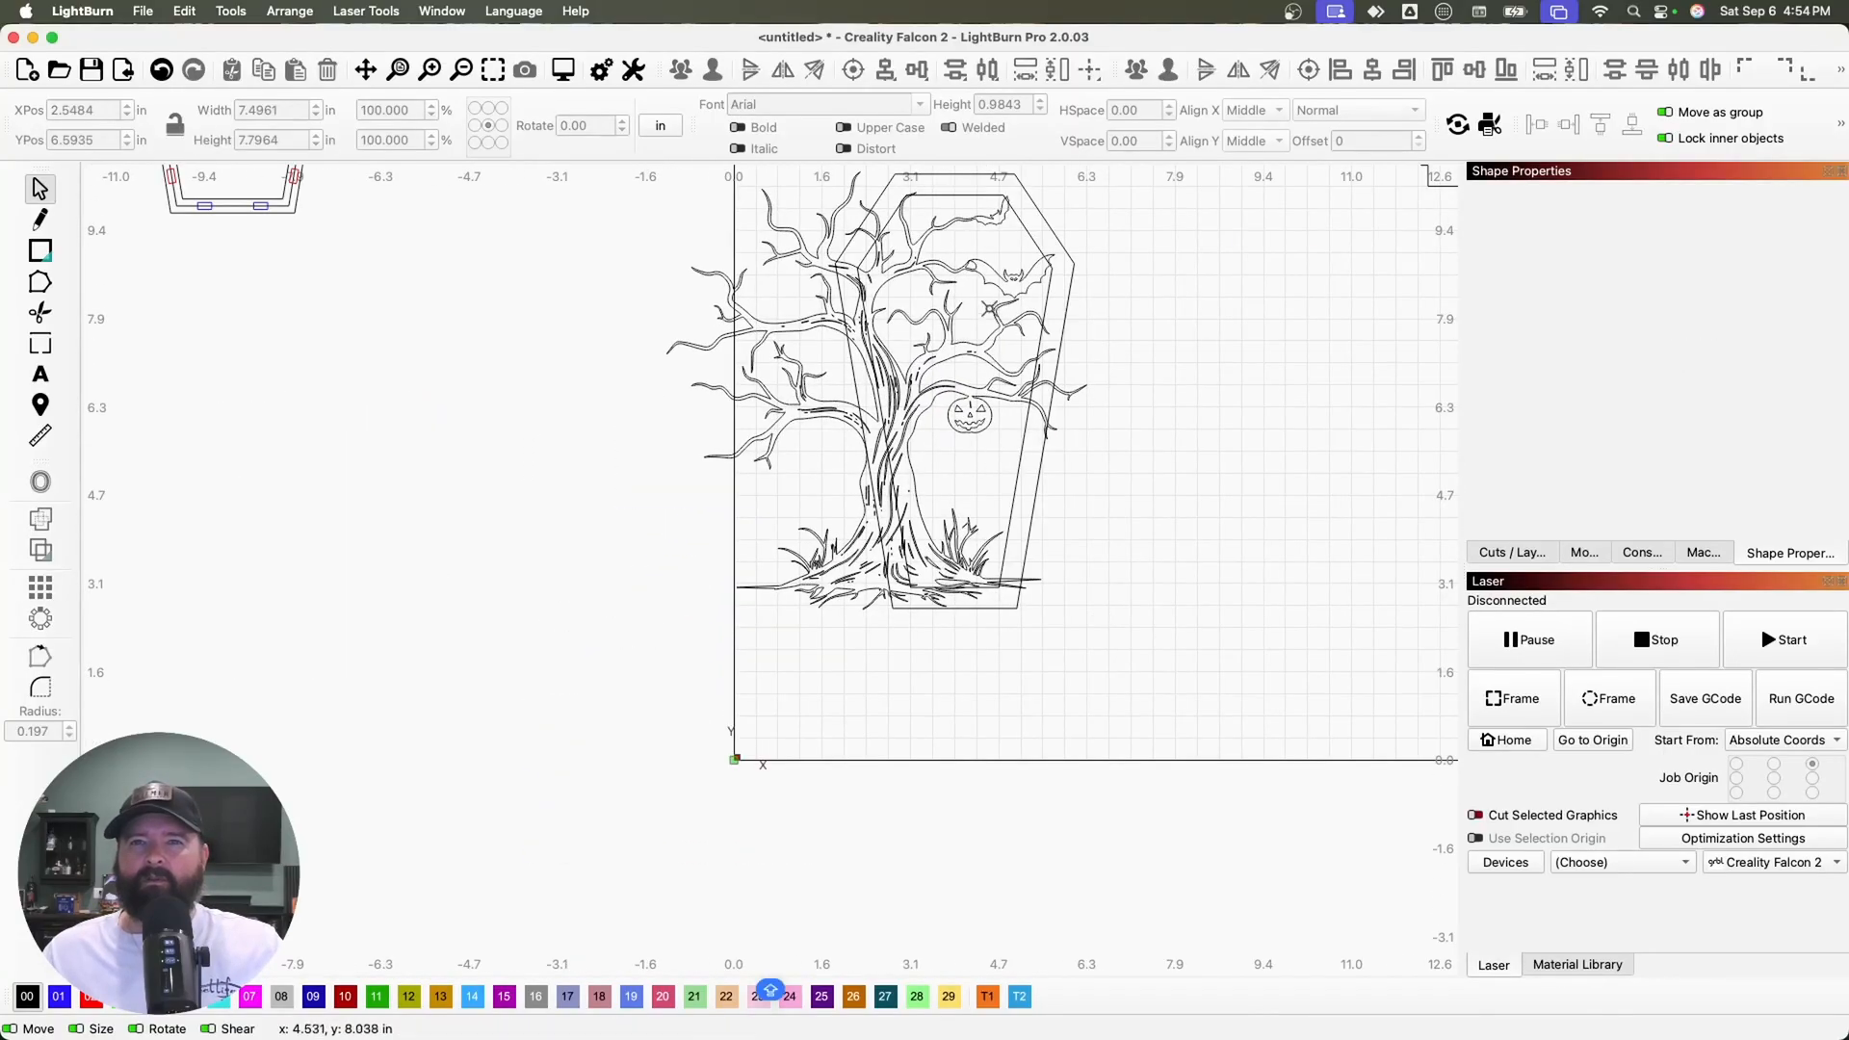
click(996, 288)
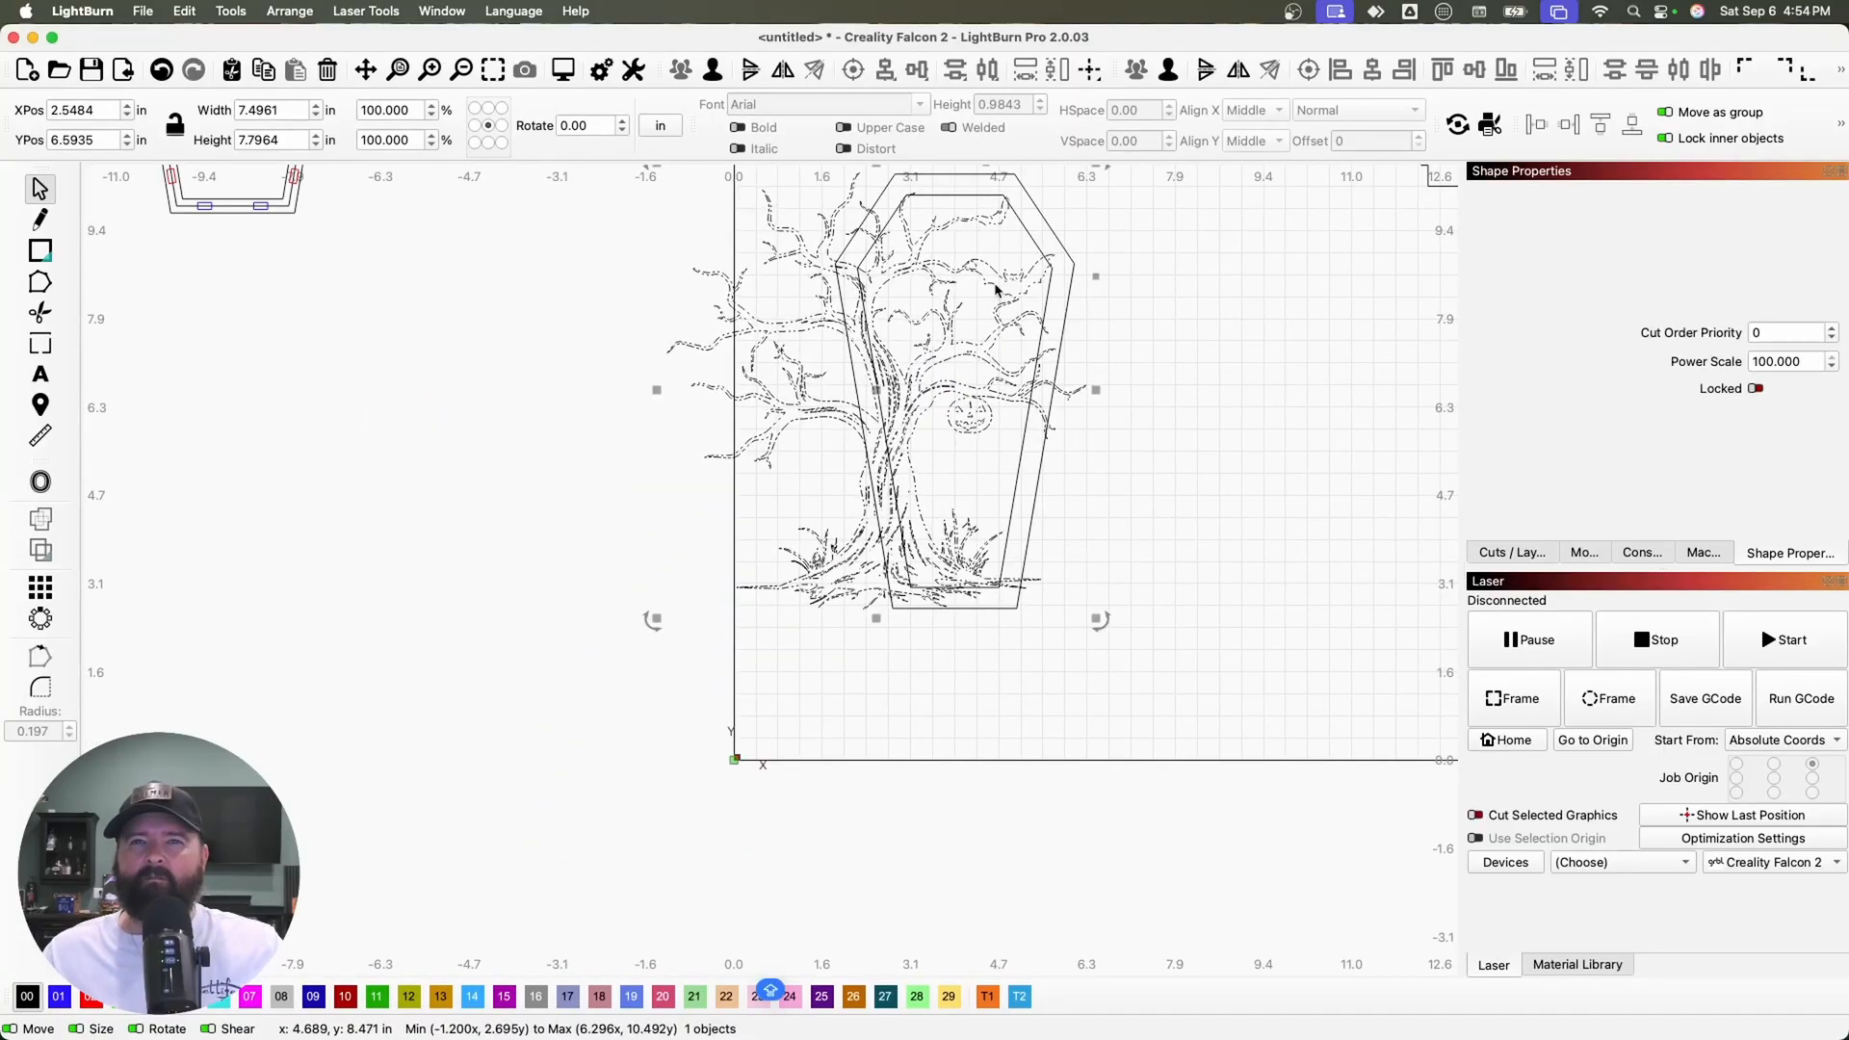
shift+click(1023, 436)
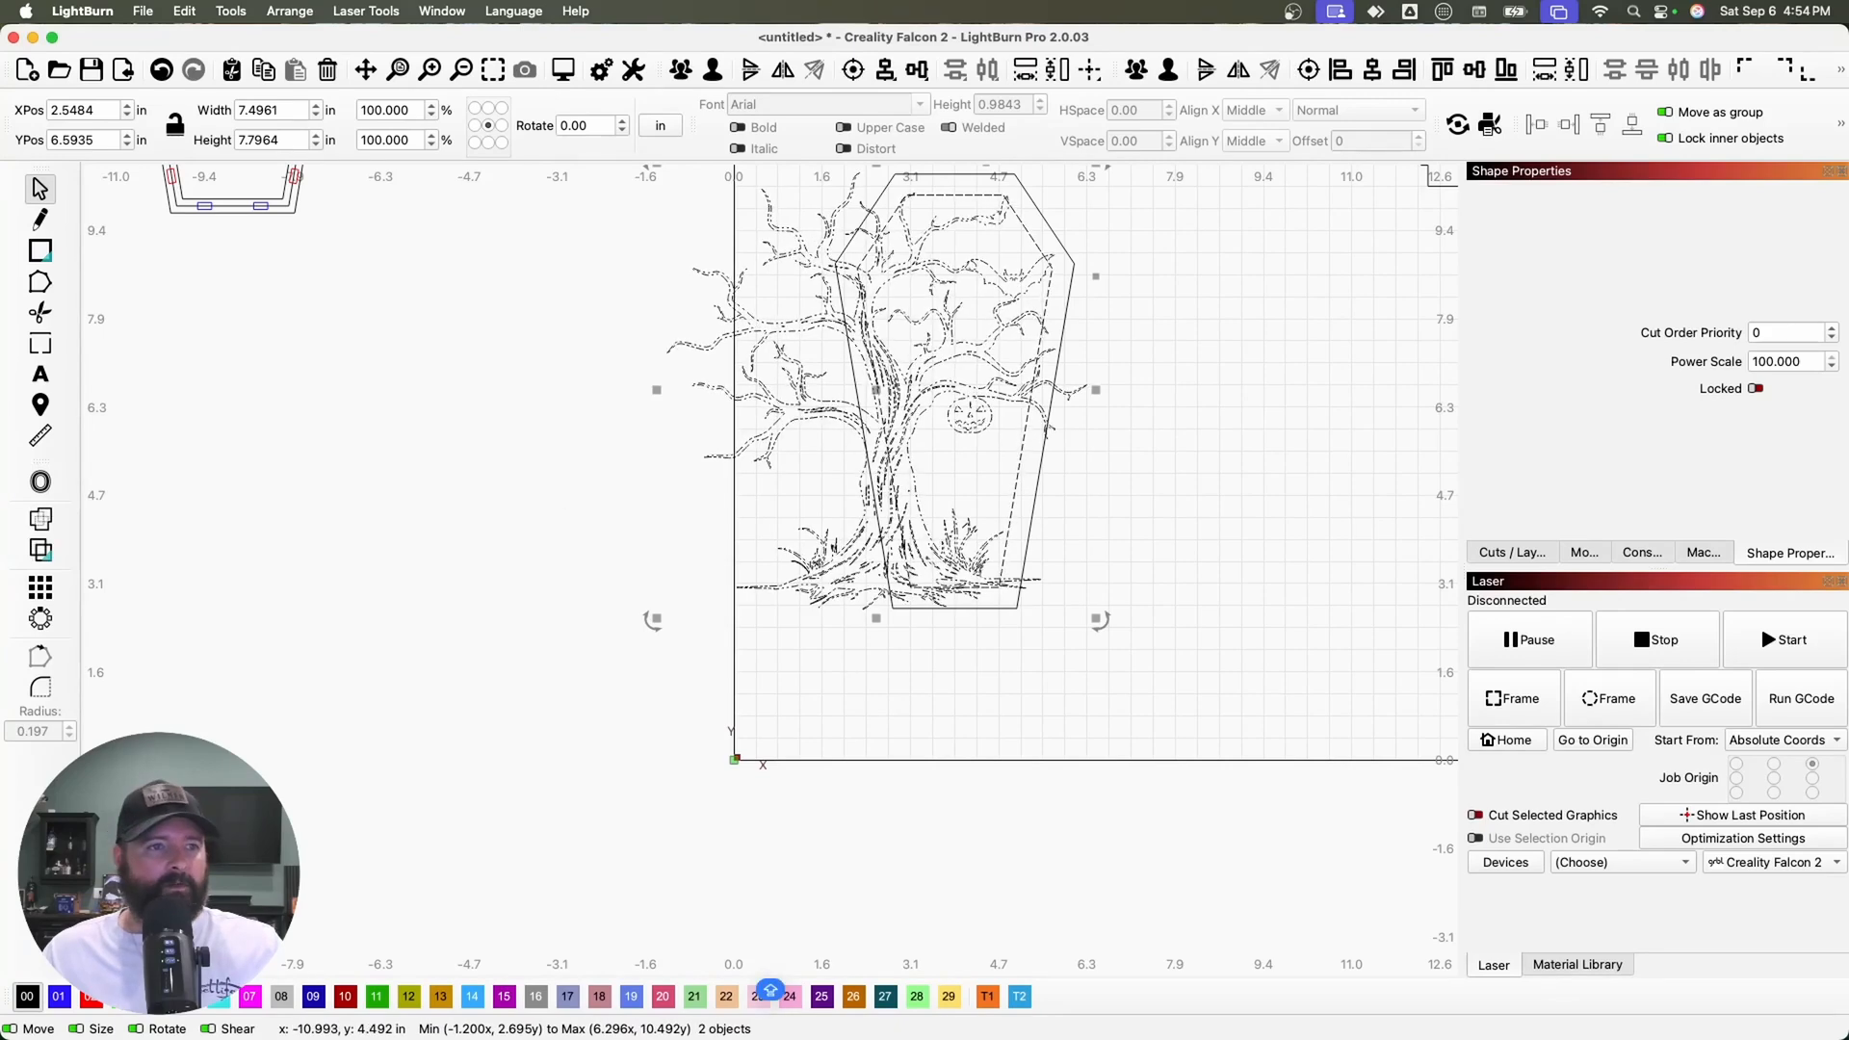
click(41, 547)
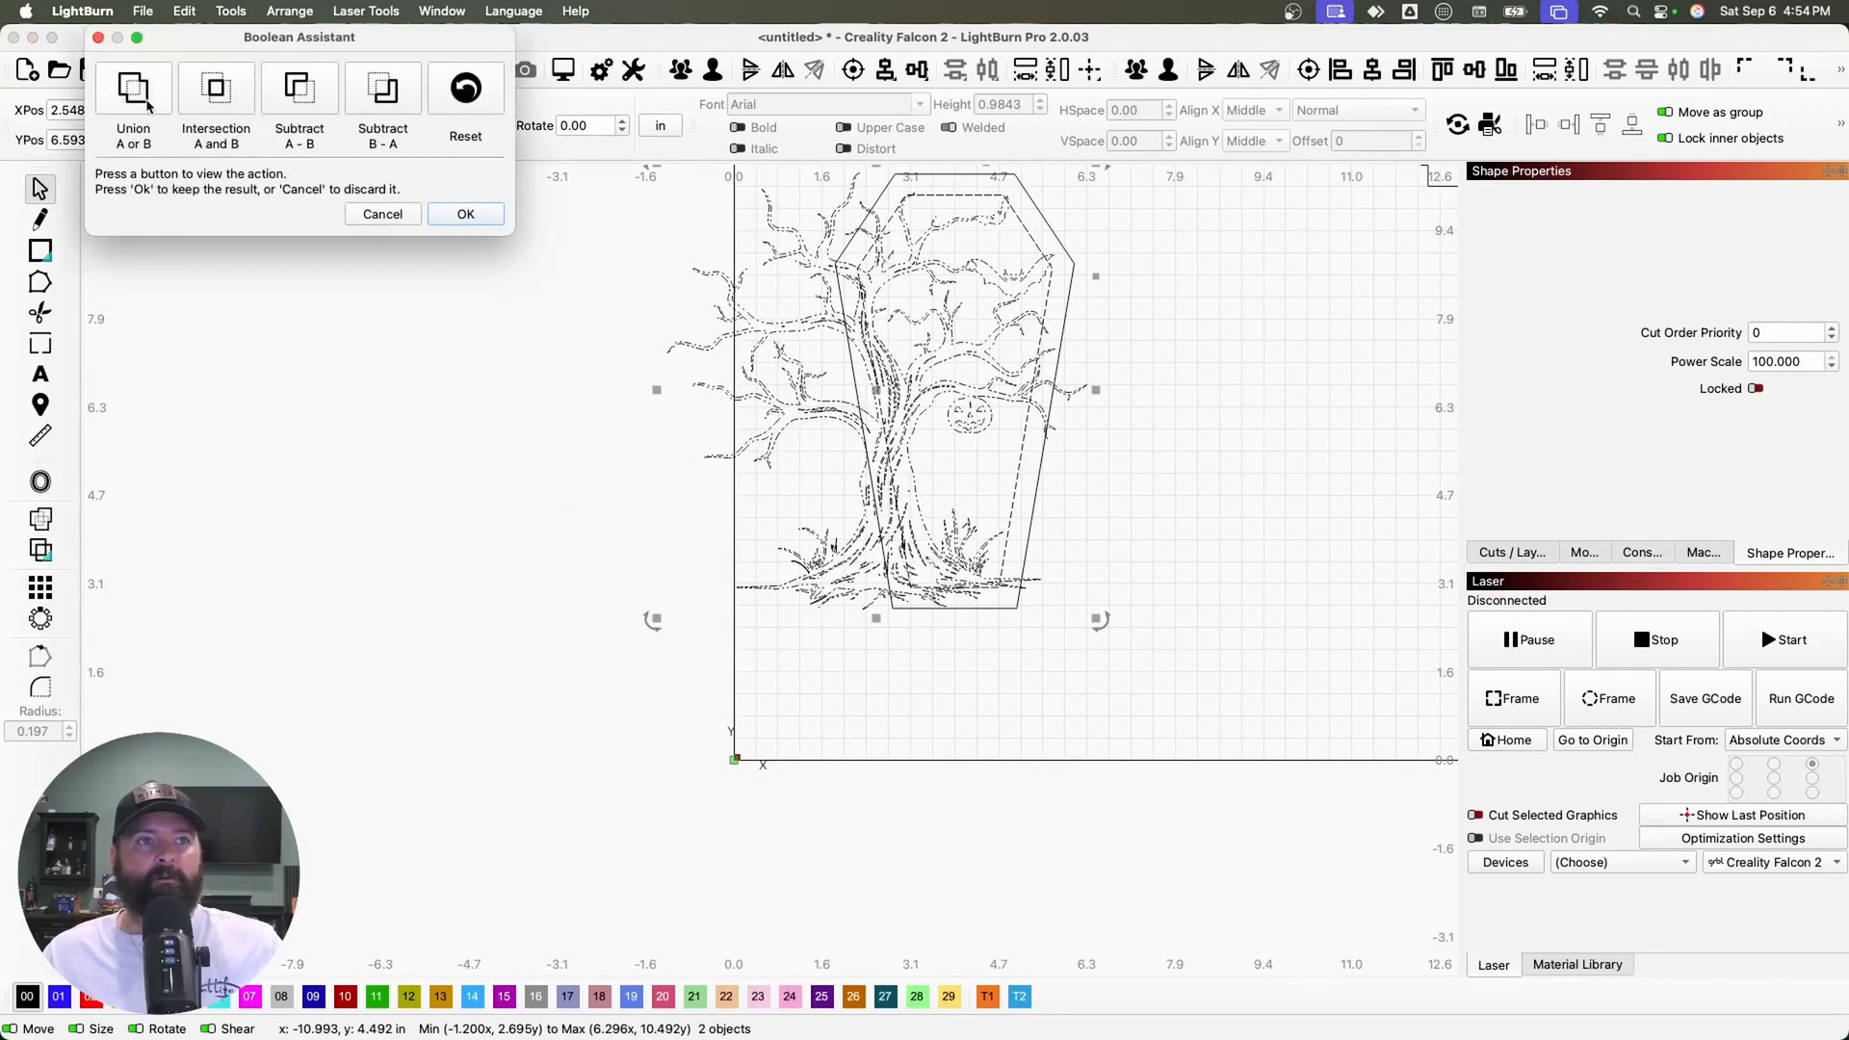
click(210, 97)
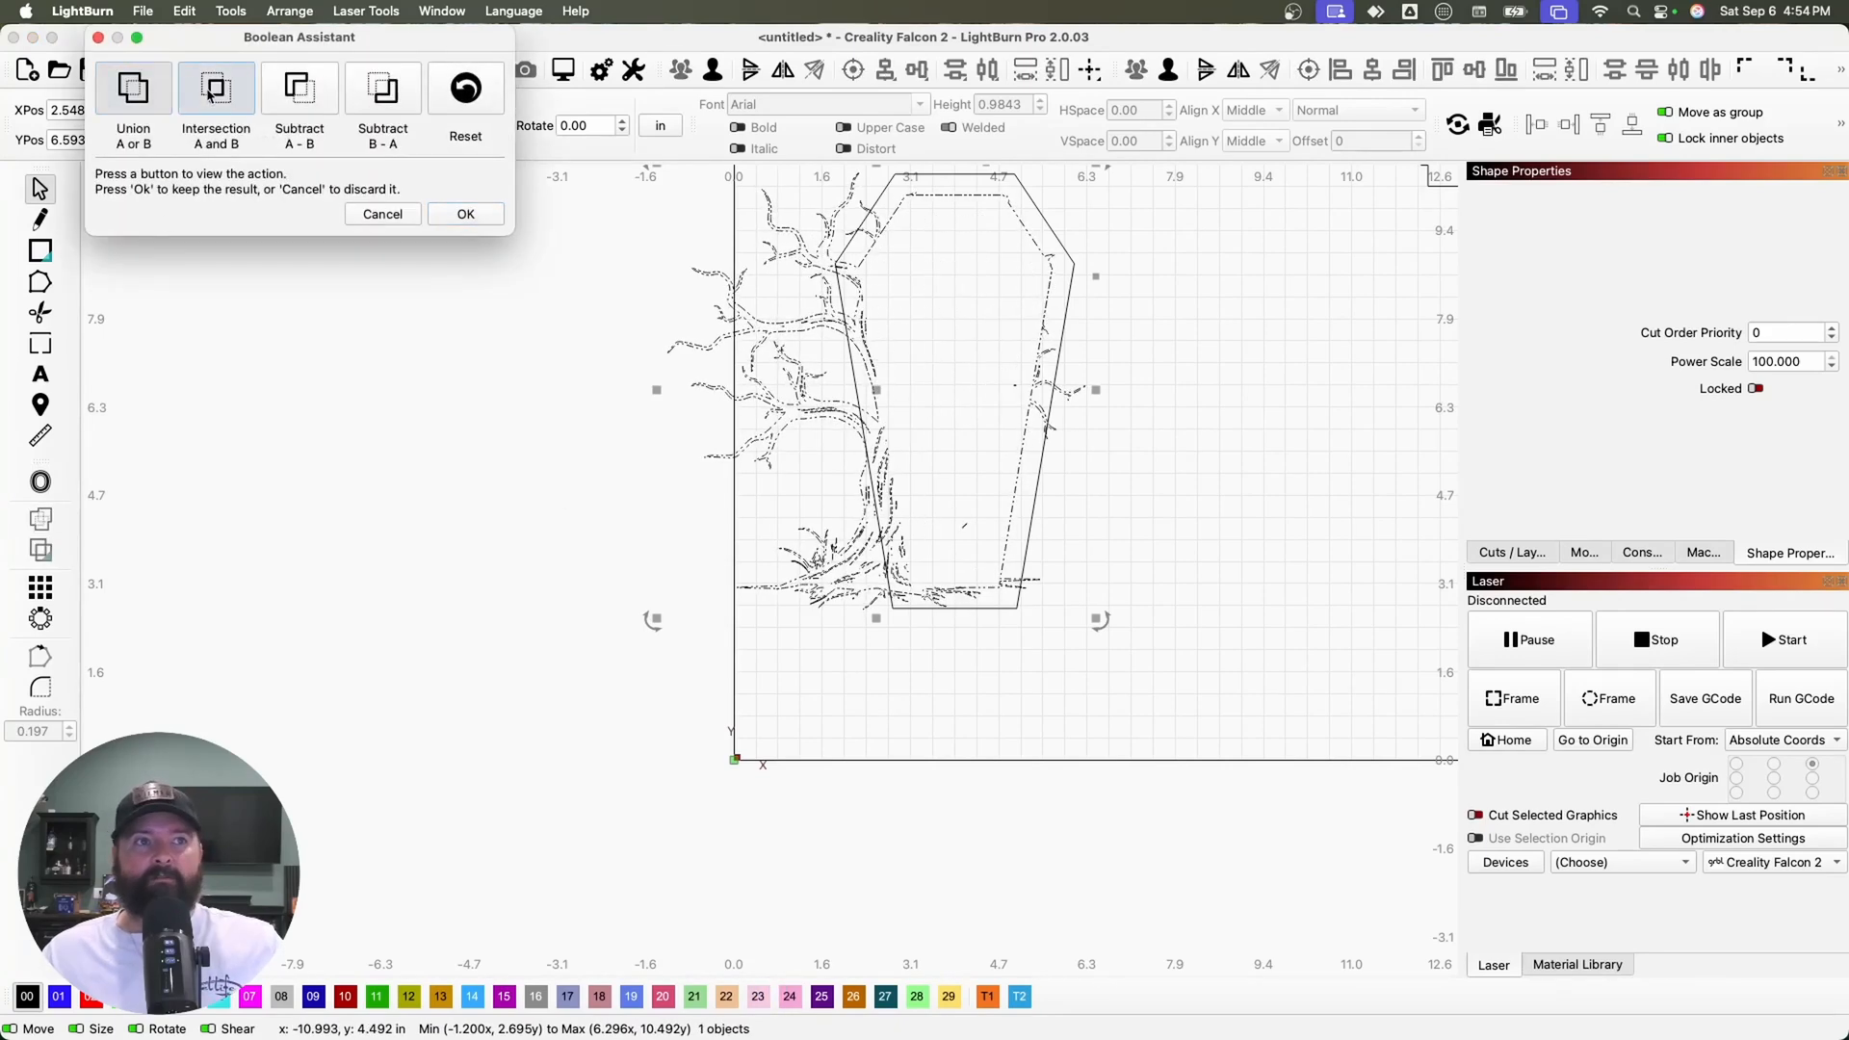
click(292, 94)
click(383, 94)
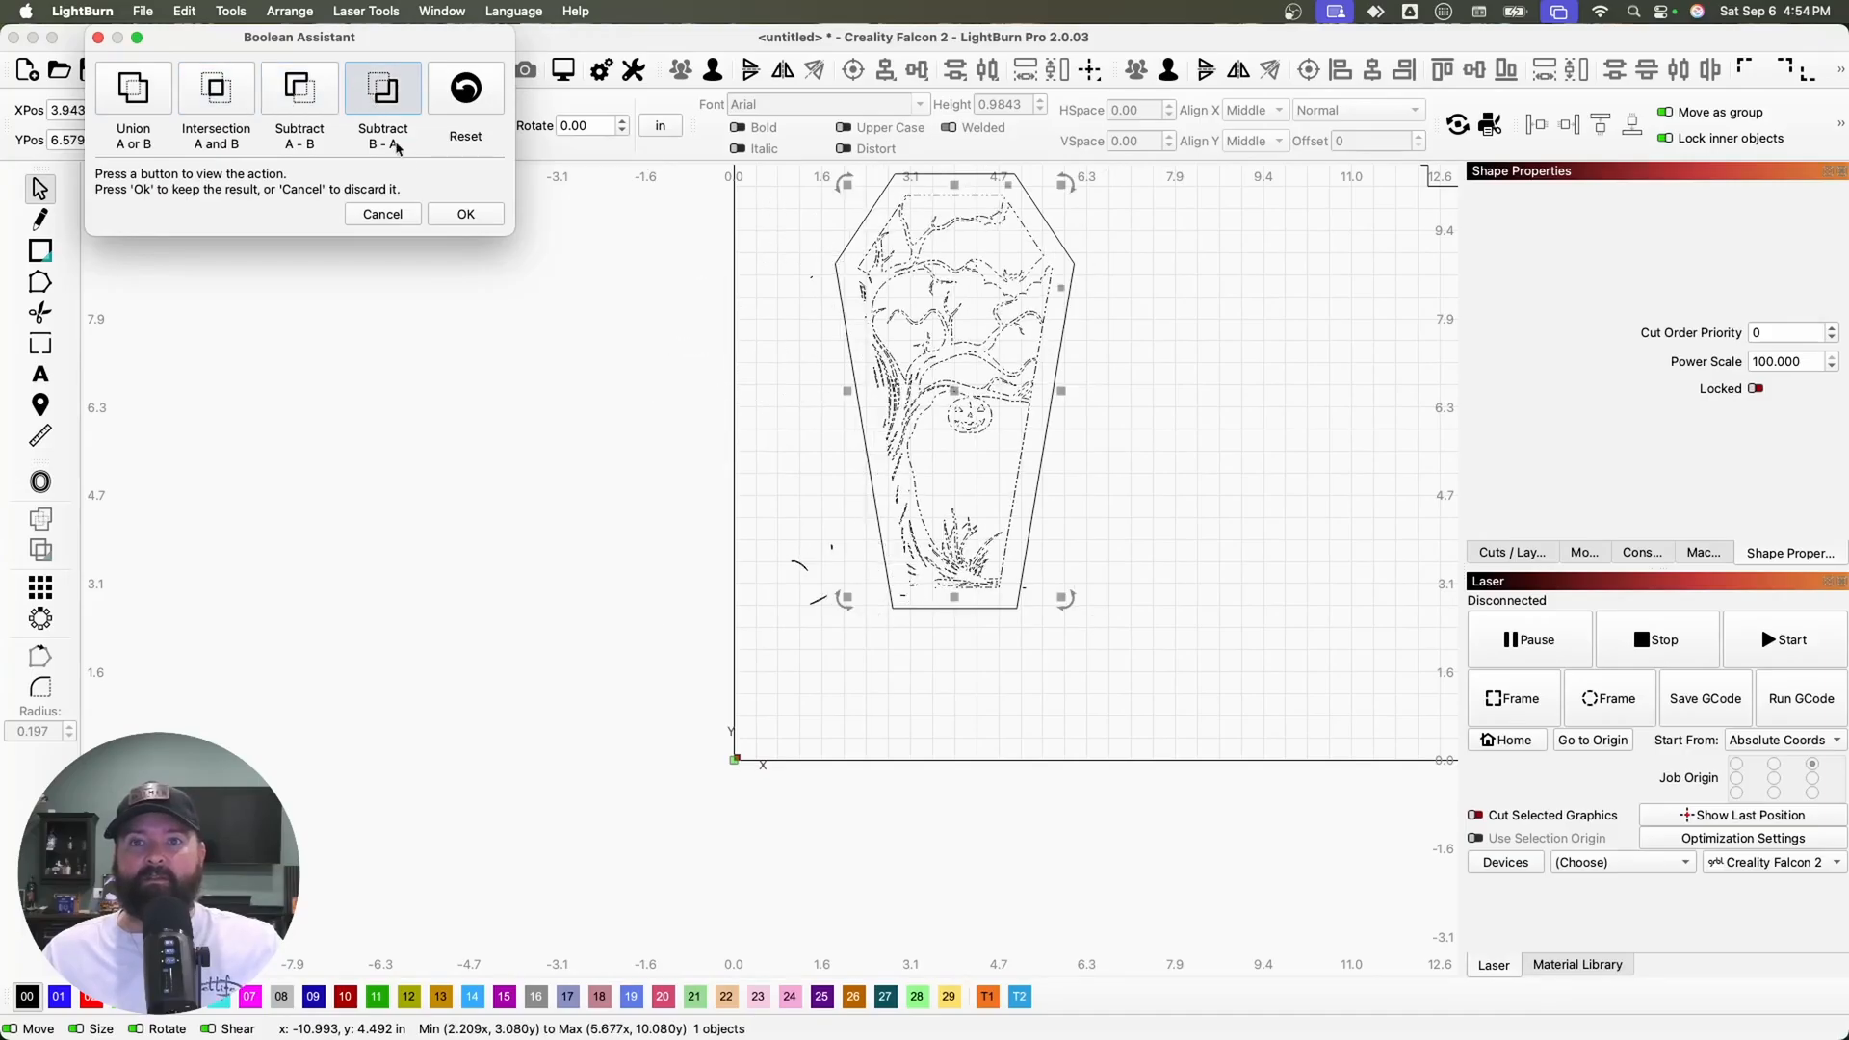
click(466, 215)
Delete the stray tree fragments left outside the coffin frame's inner opening
drag(838, 539, 807, 568)
key(Delete)
scroll(907, 598, up, 1)
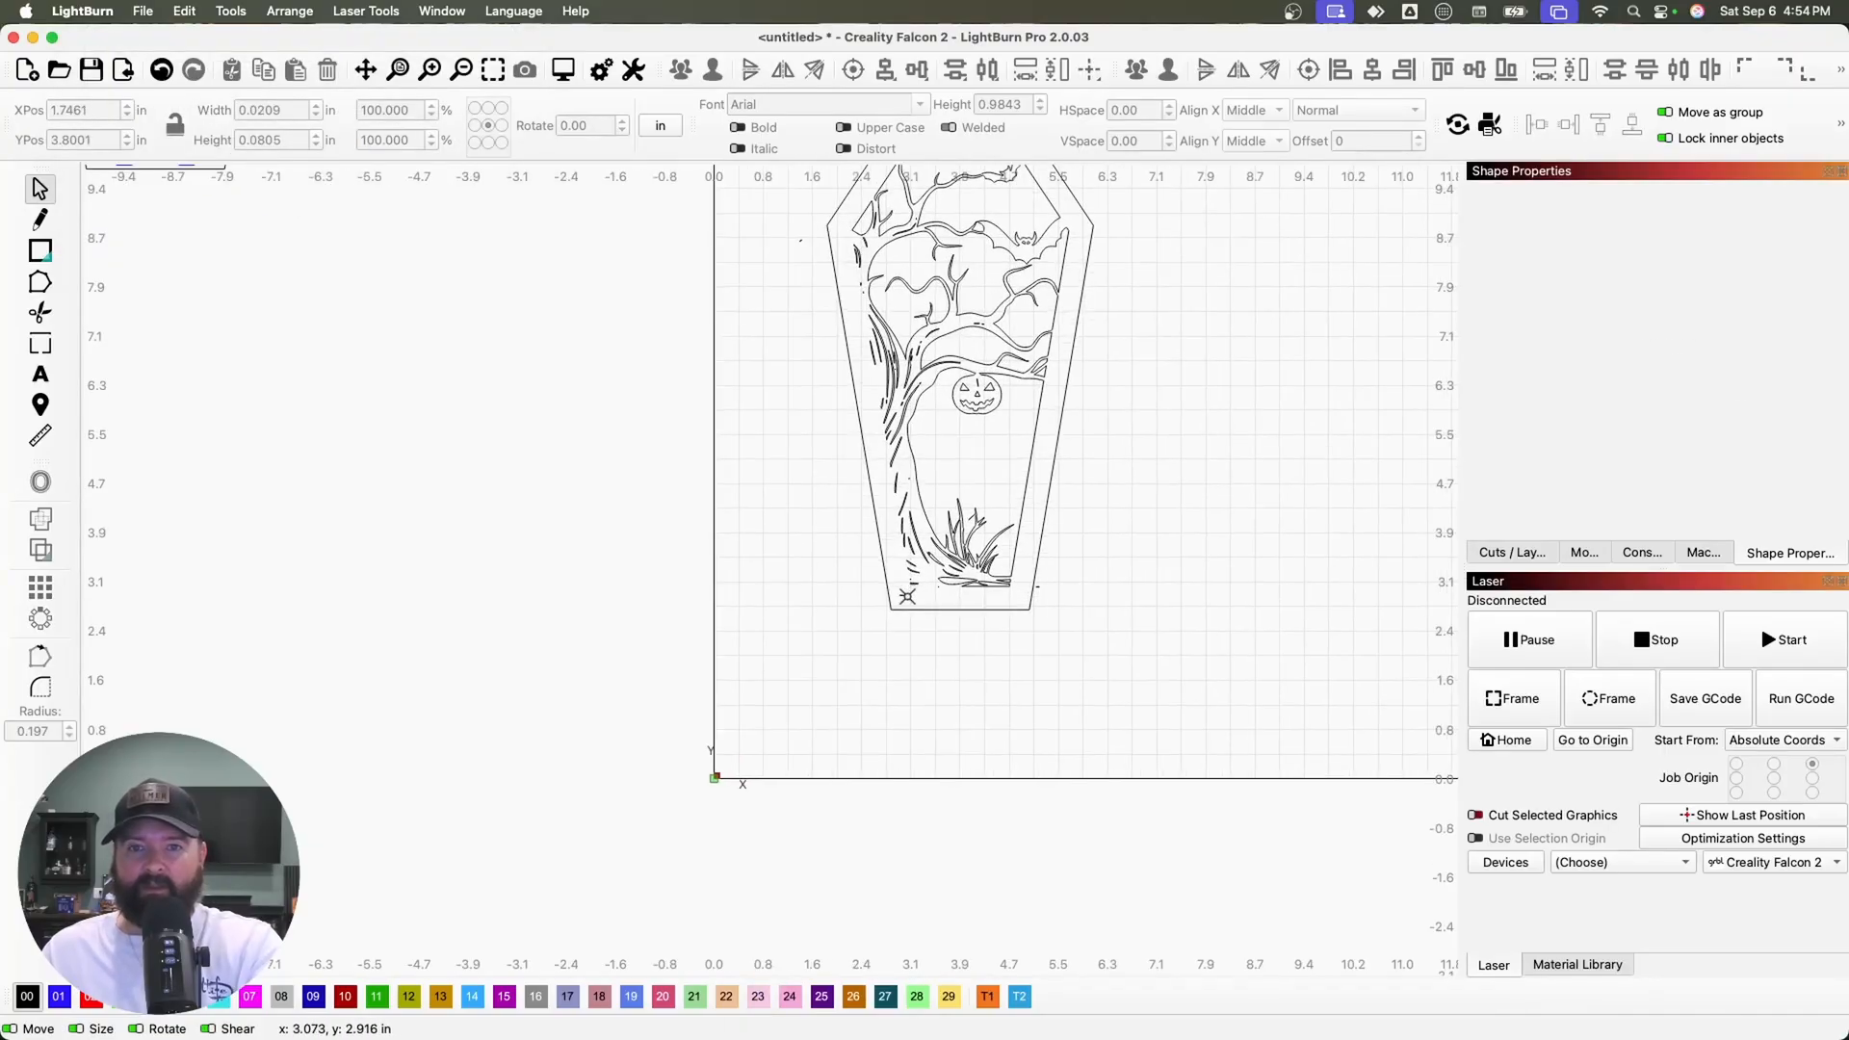
click(1042, 587)
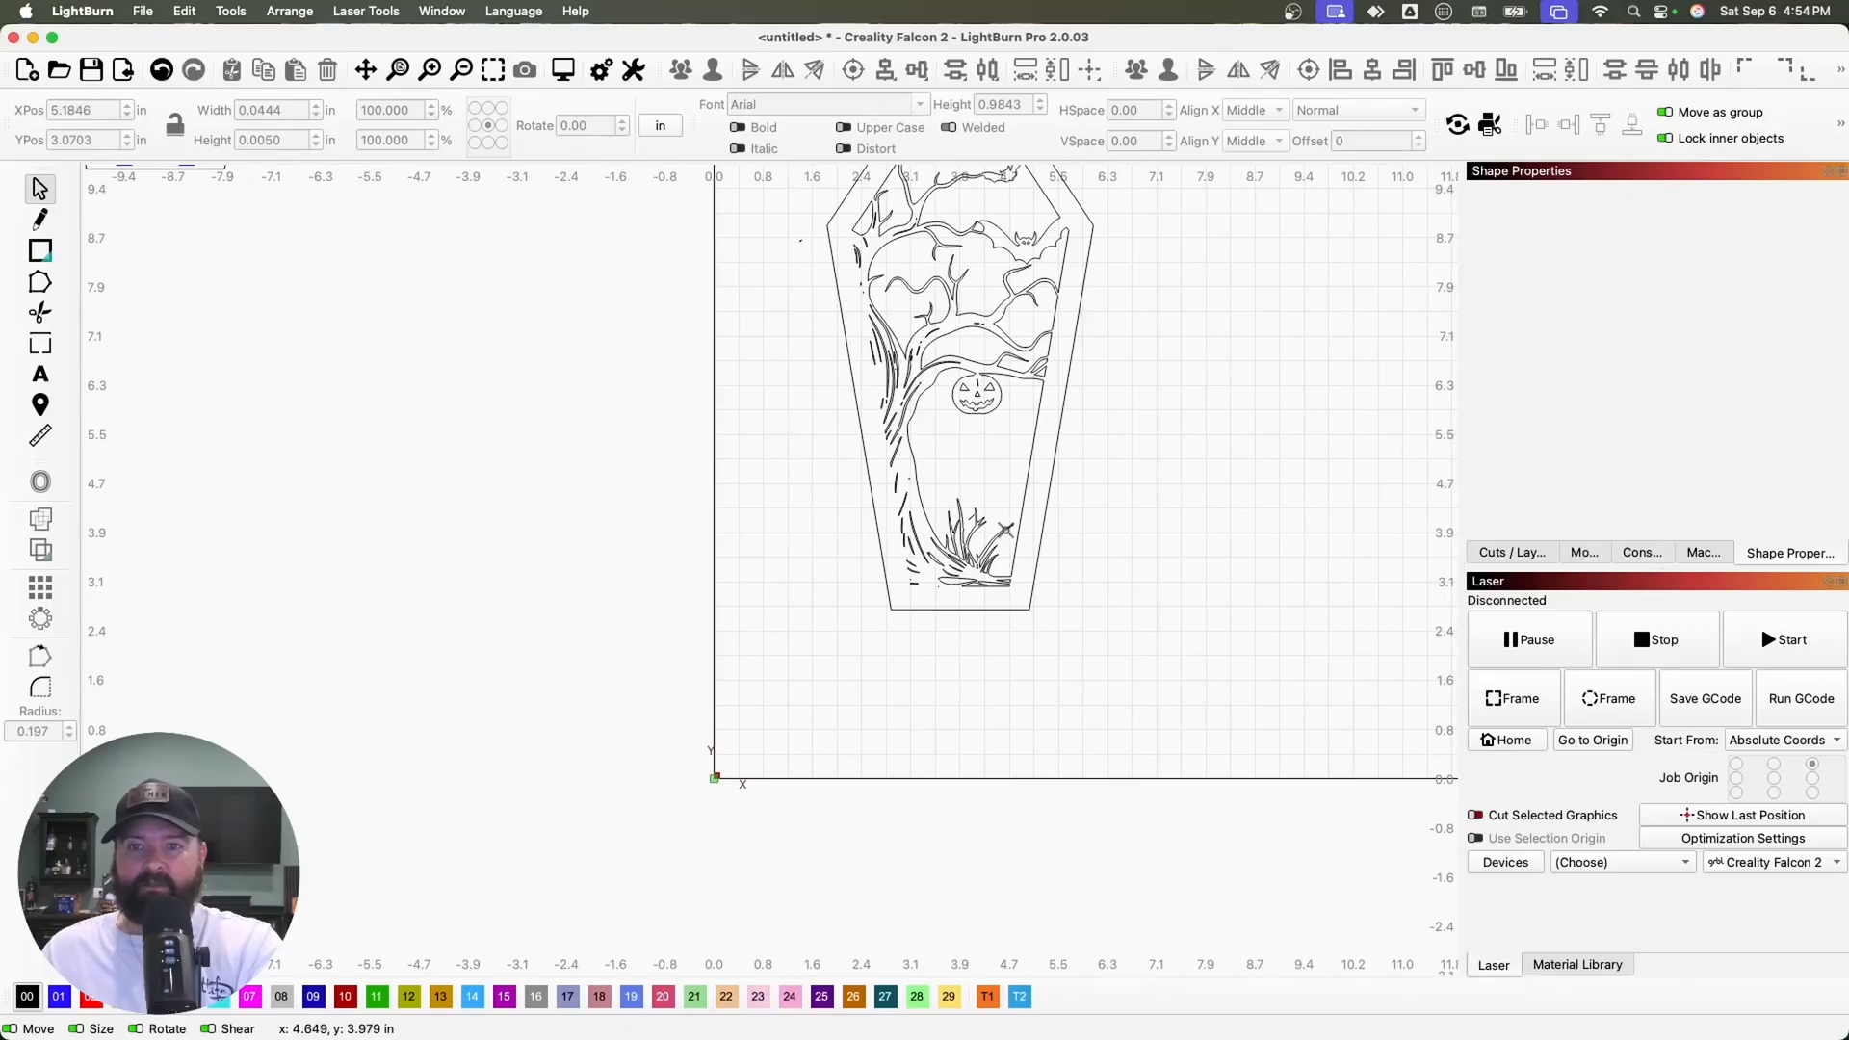
Move the complete tree coffin panel to the lower right area of the workspace
drag(1028, 498, 842, 223)
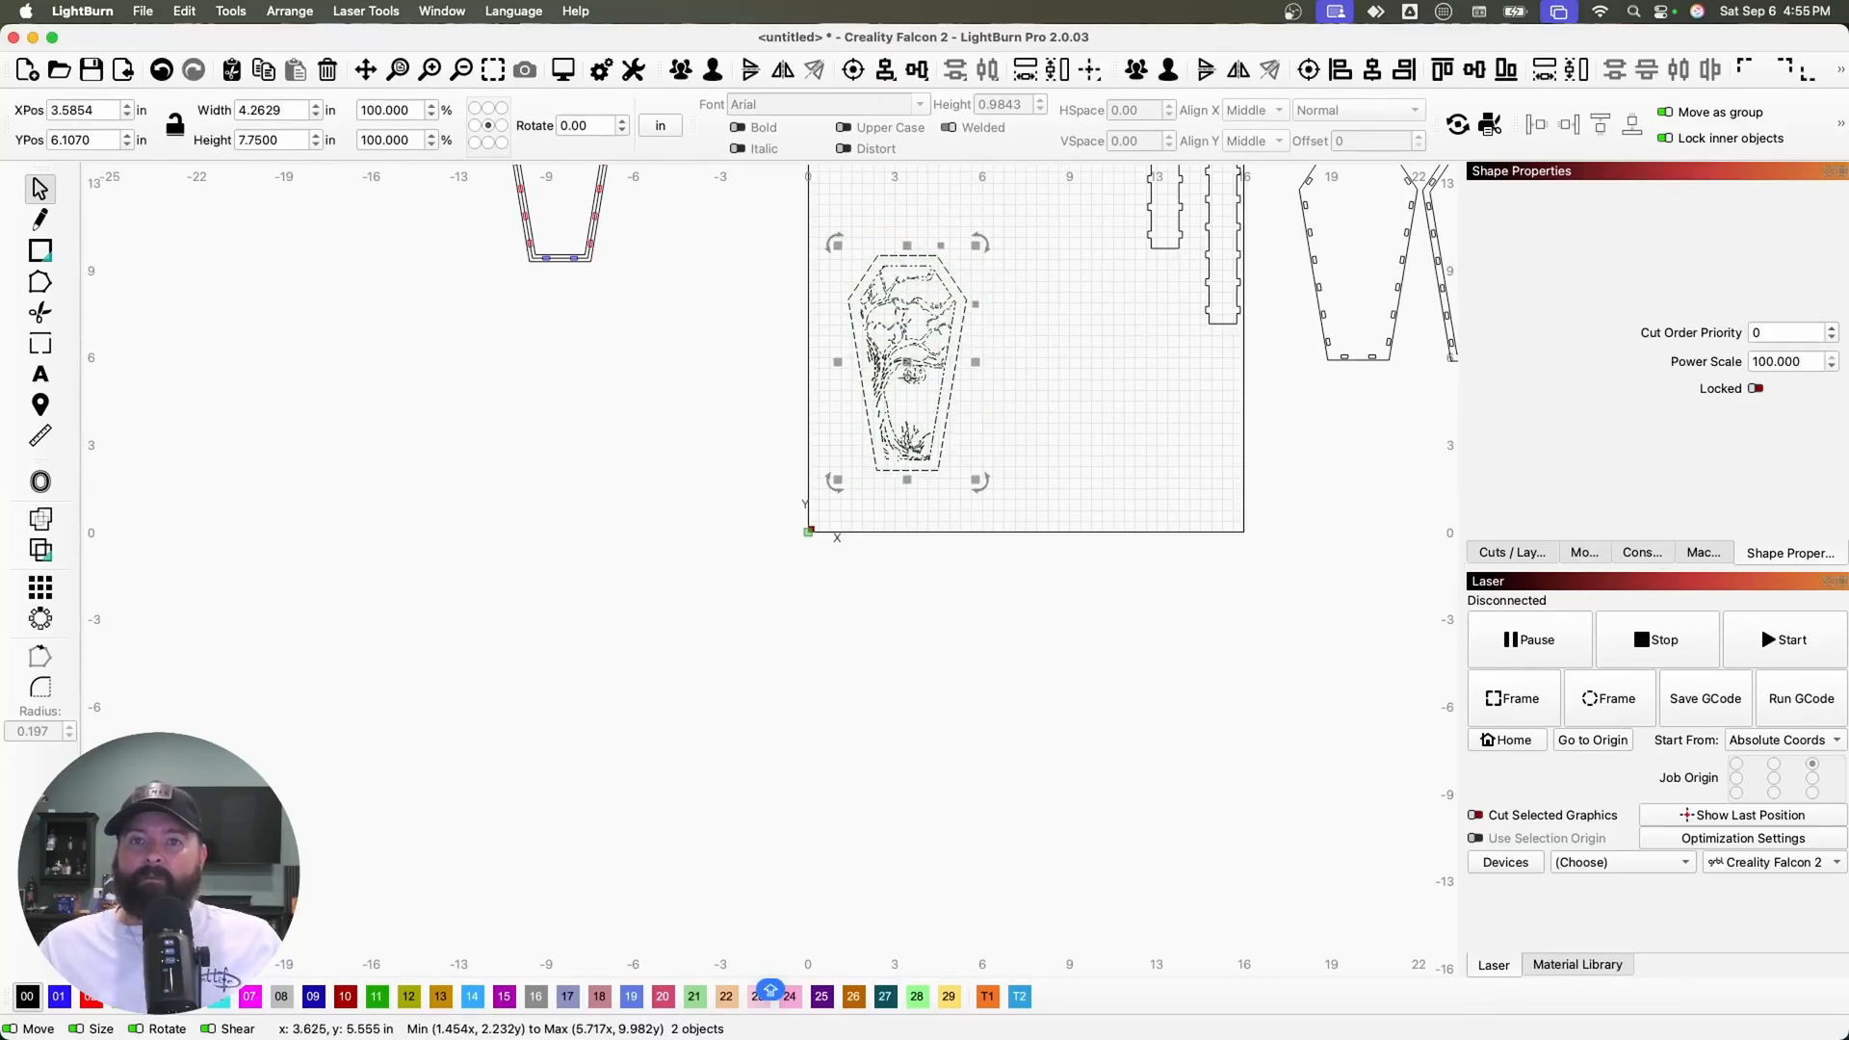
drag(911, 362, 1139, 407)
click(1240, 399)
Delete the tiny stray slivers inside the tree panel, including those on the upper branch and beside the trunk
scroll(1184, 370, up, 10)
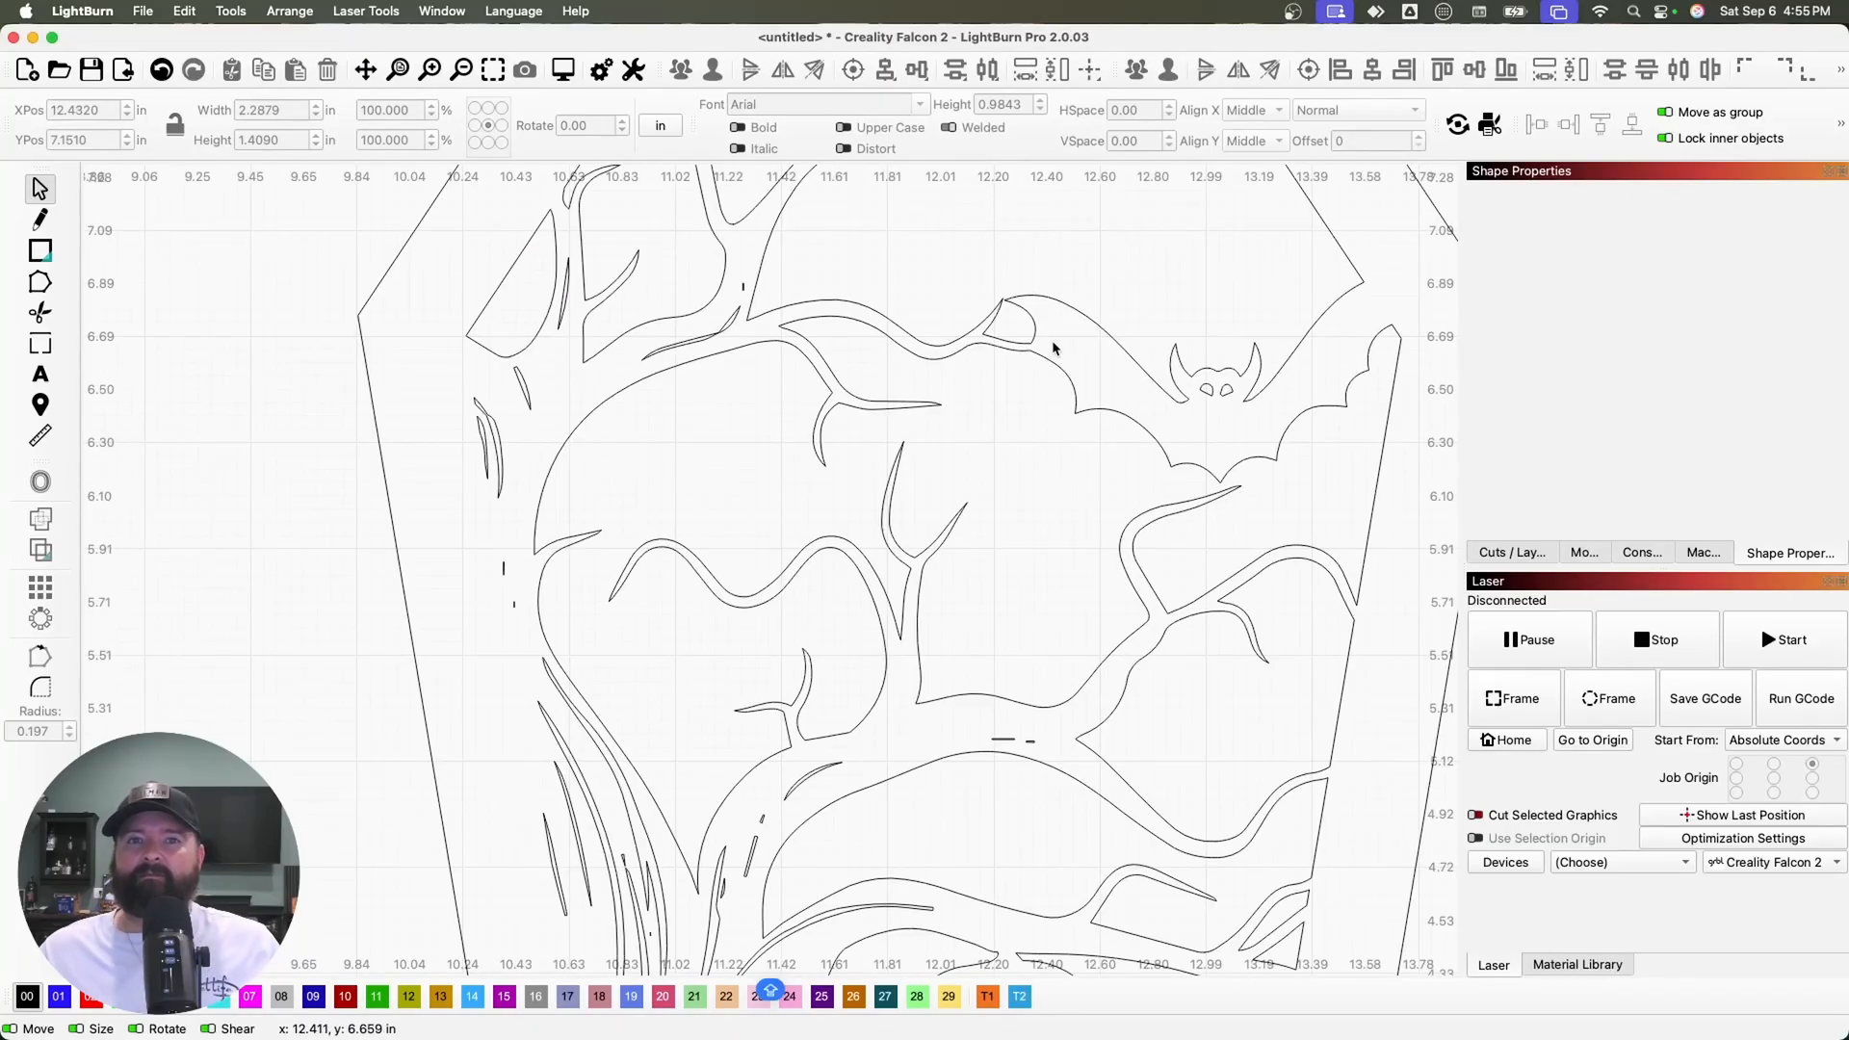
click(1035, 490)
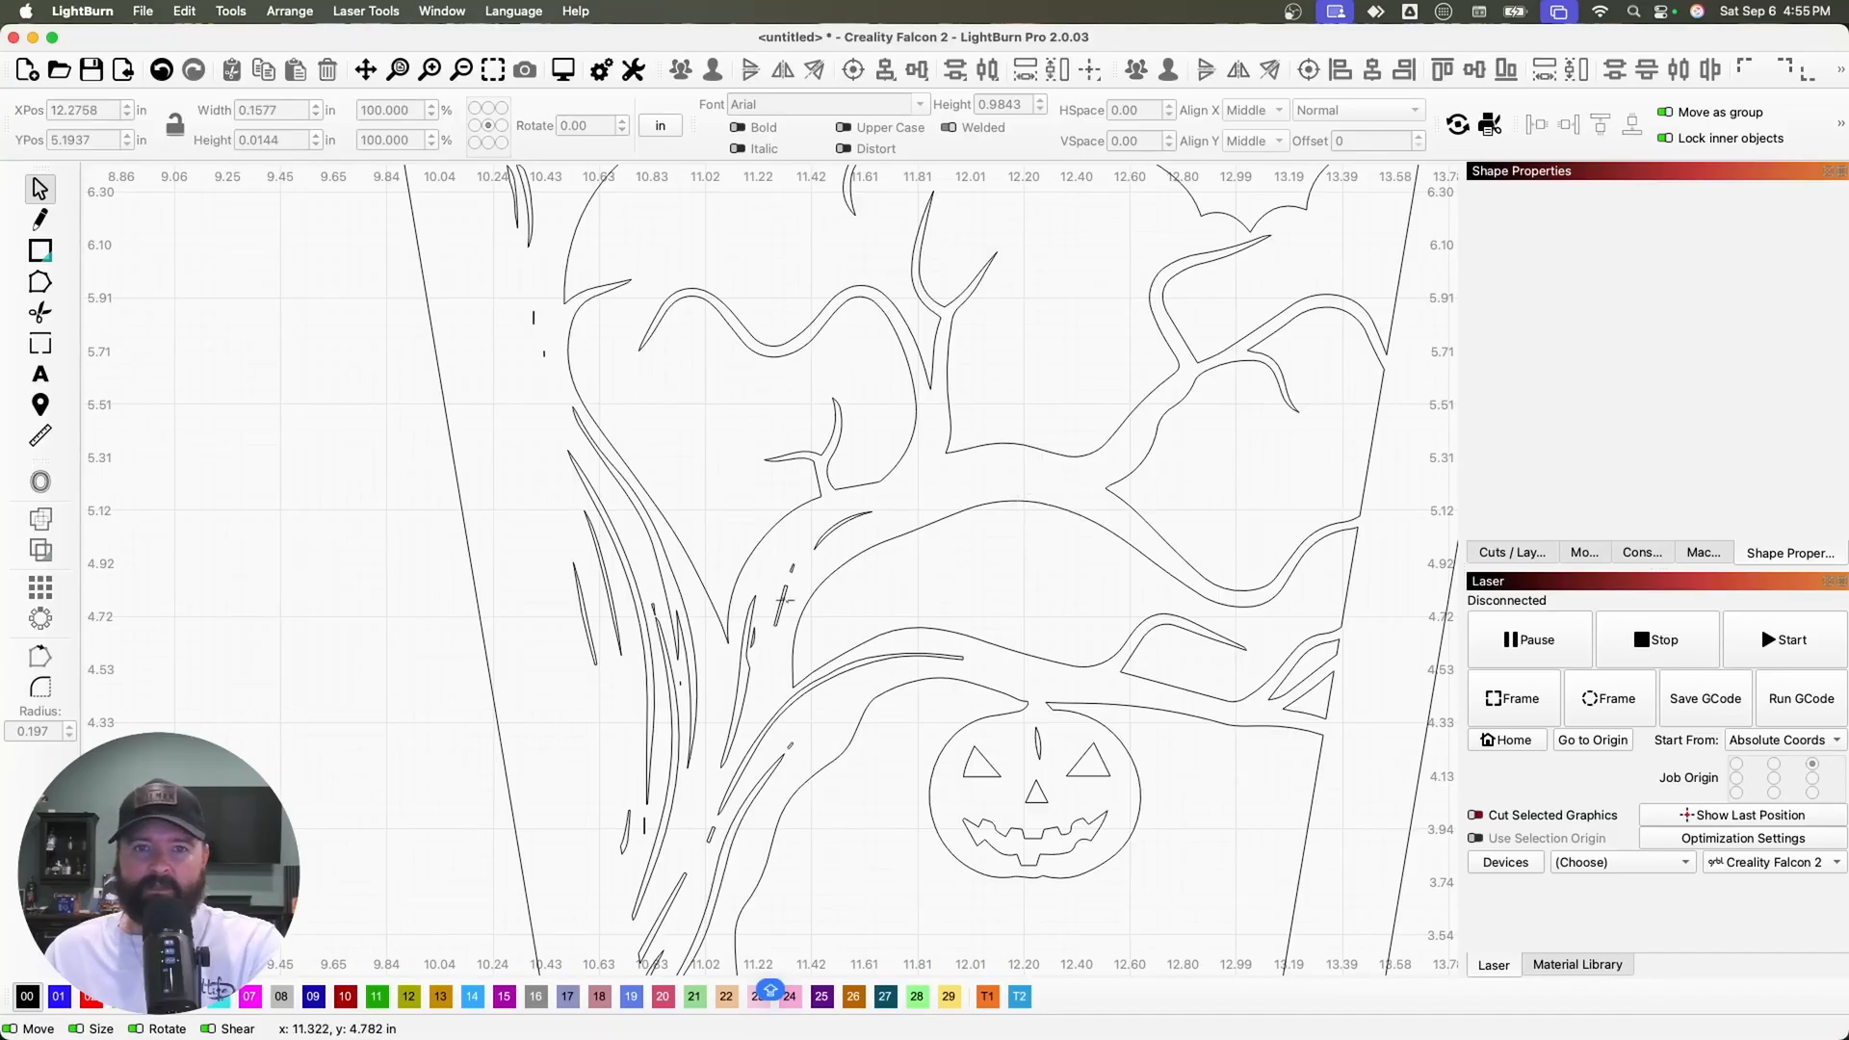
drag(547, 381, 513, 300)
key(Delete)
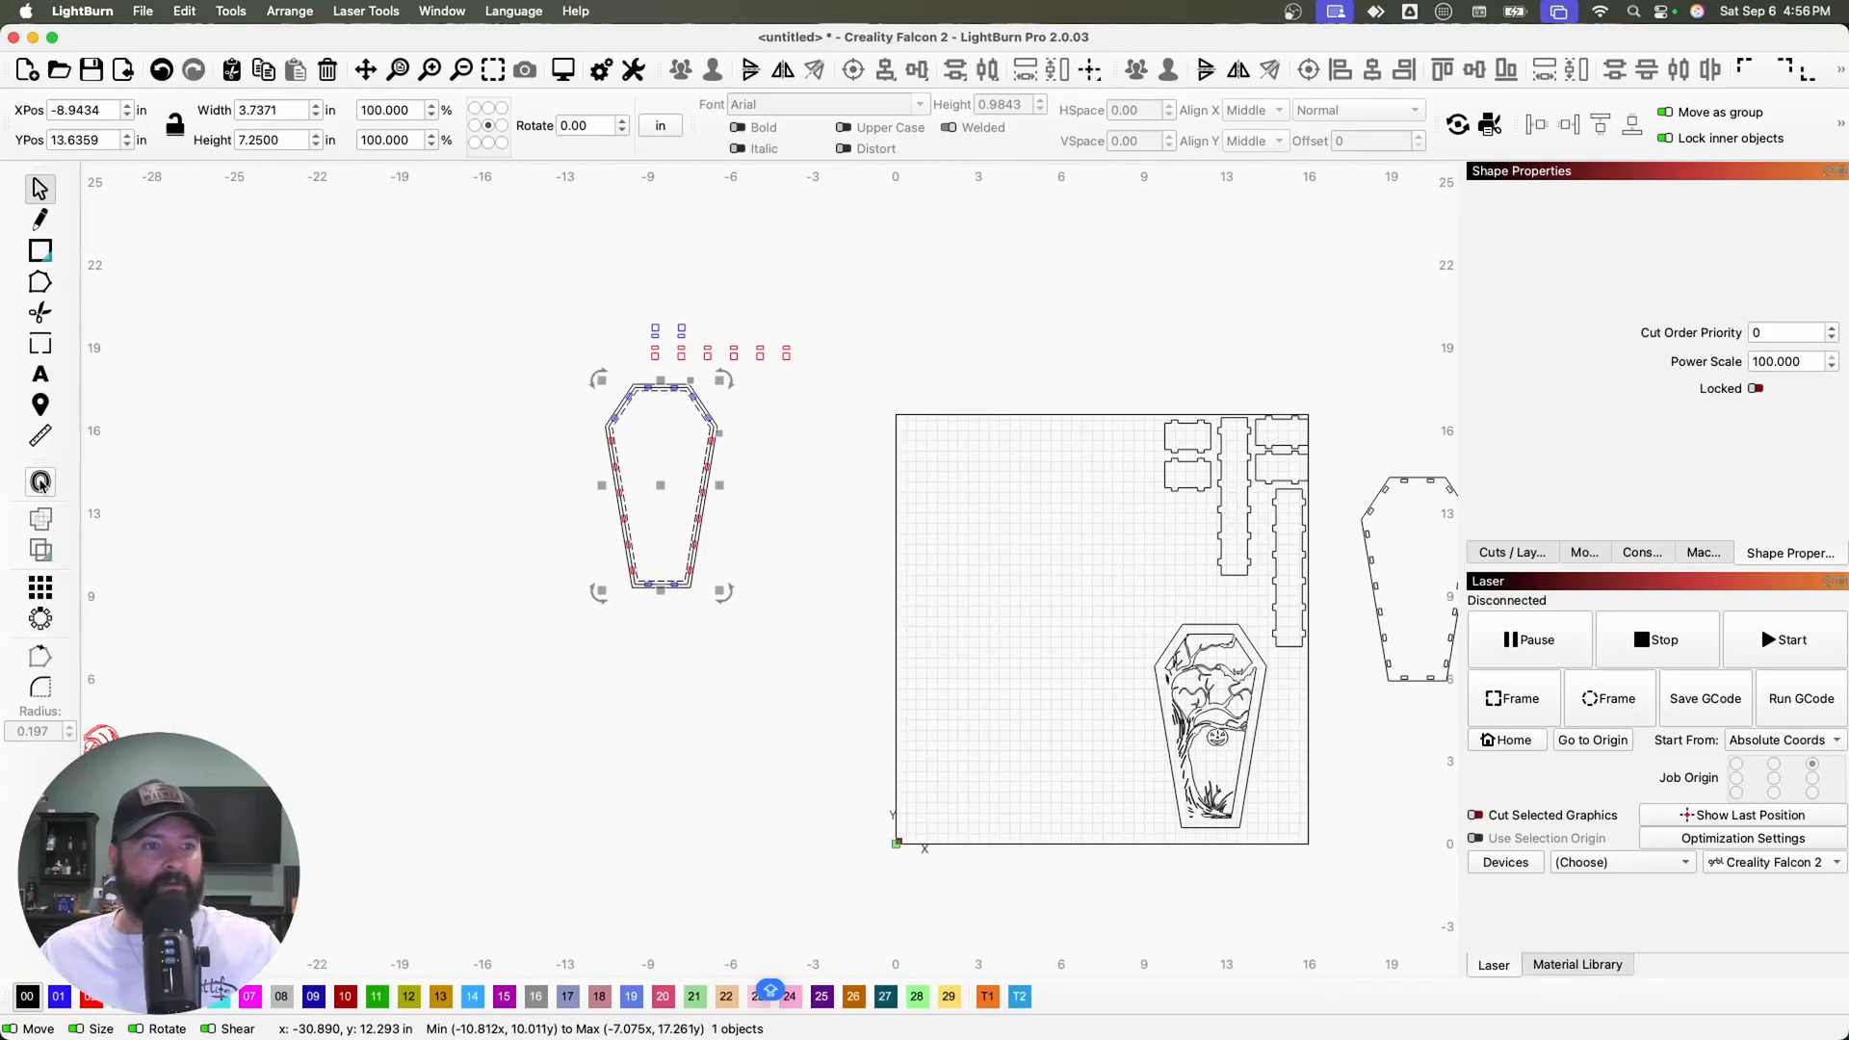
Offset the original coffin's inner outline inward by 0.125 in and place a copy of the new and outermost outlines between it and the workspace
click(39, 481)
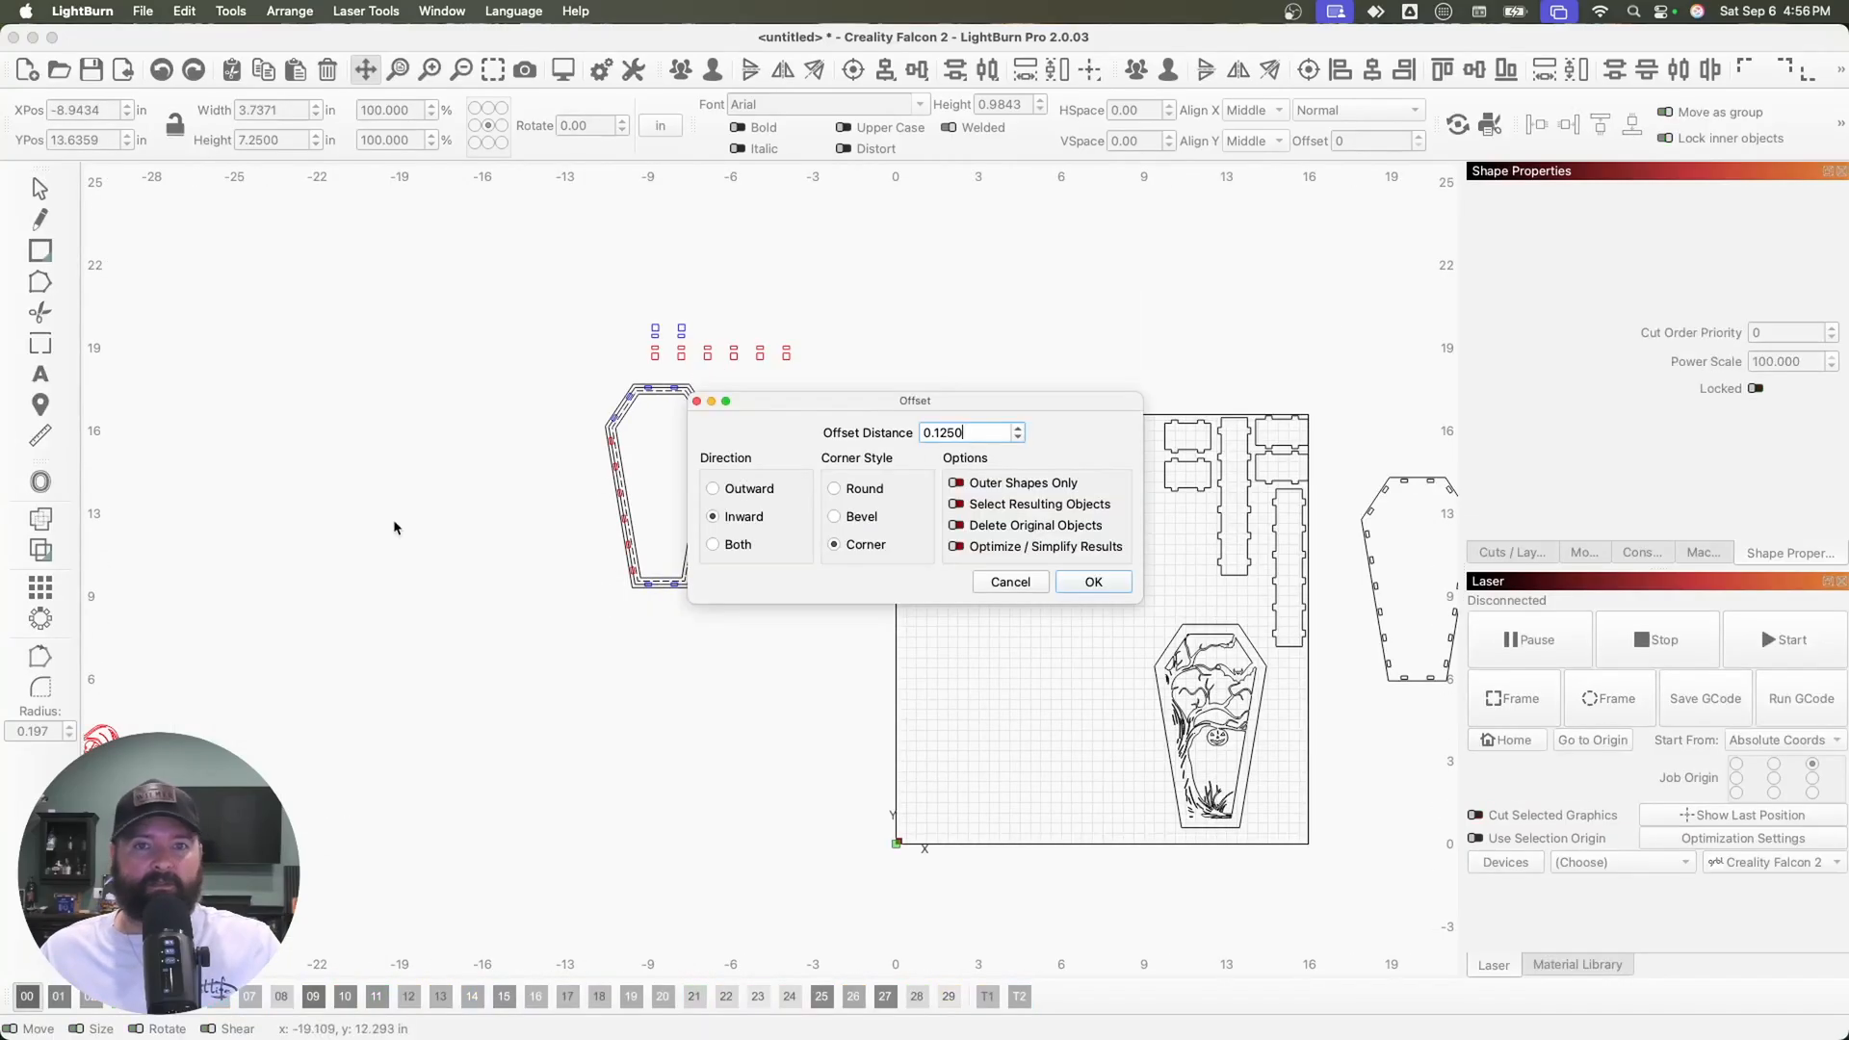
click(1094, 582)
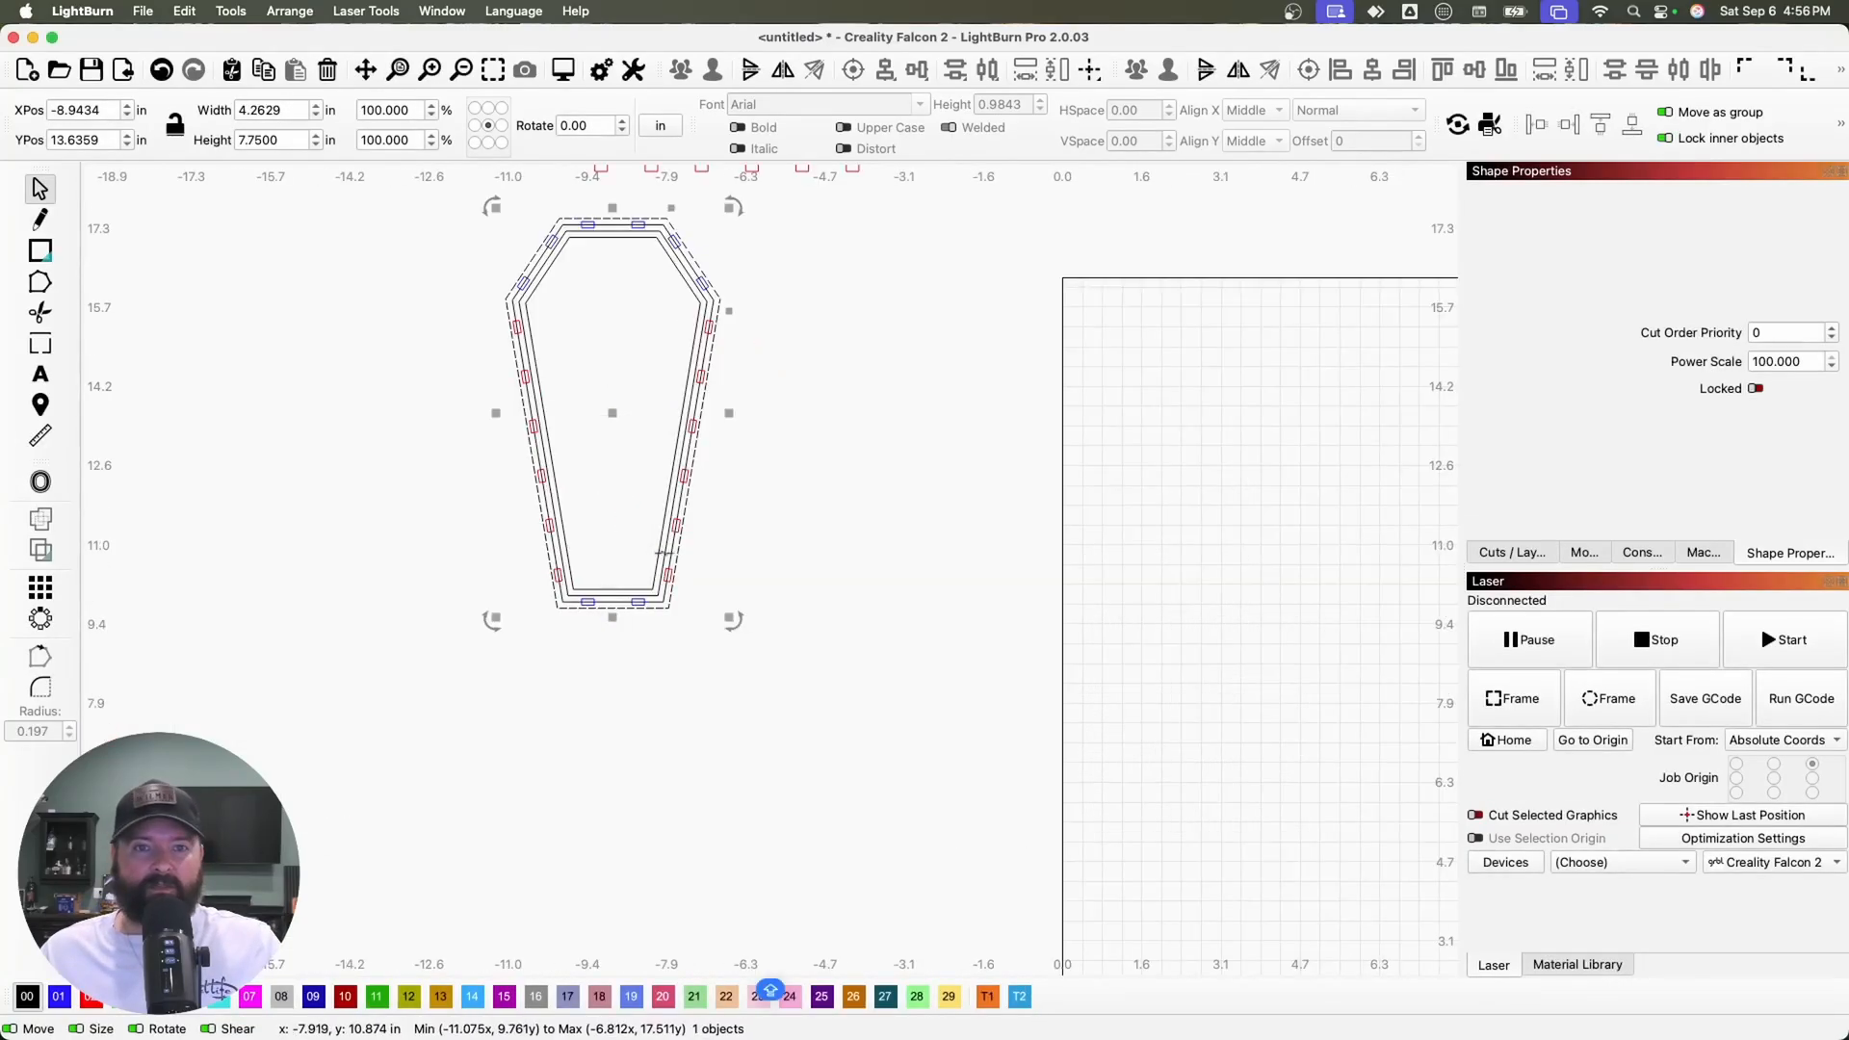
key(super+a)
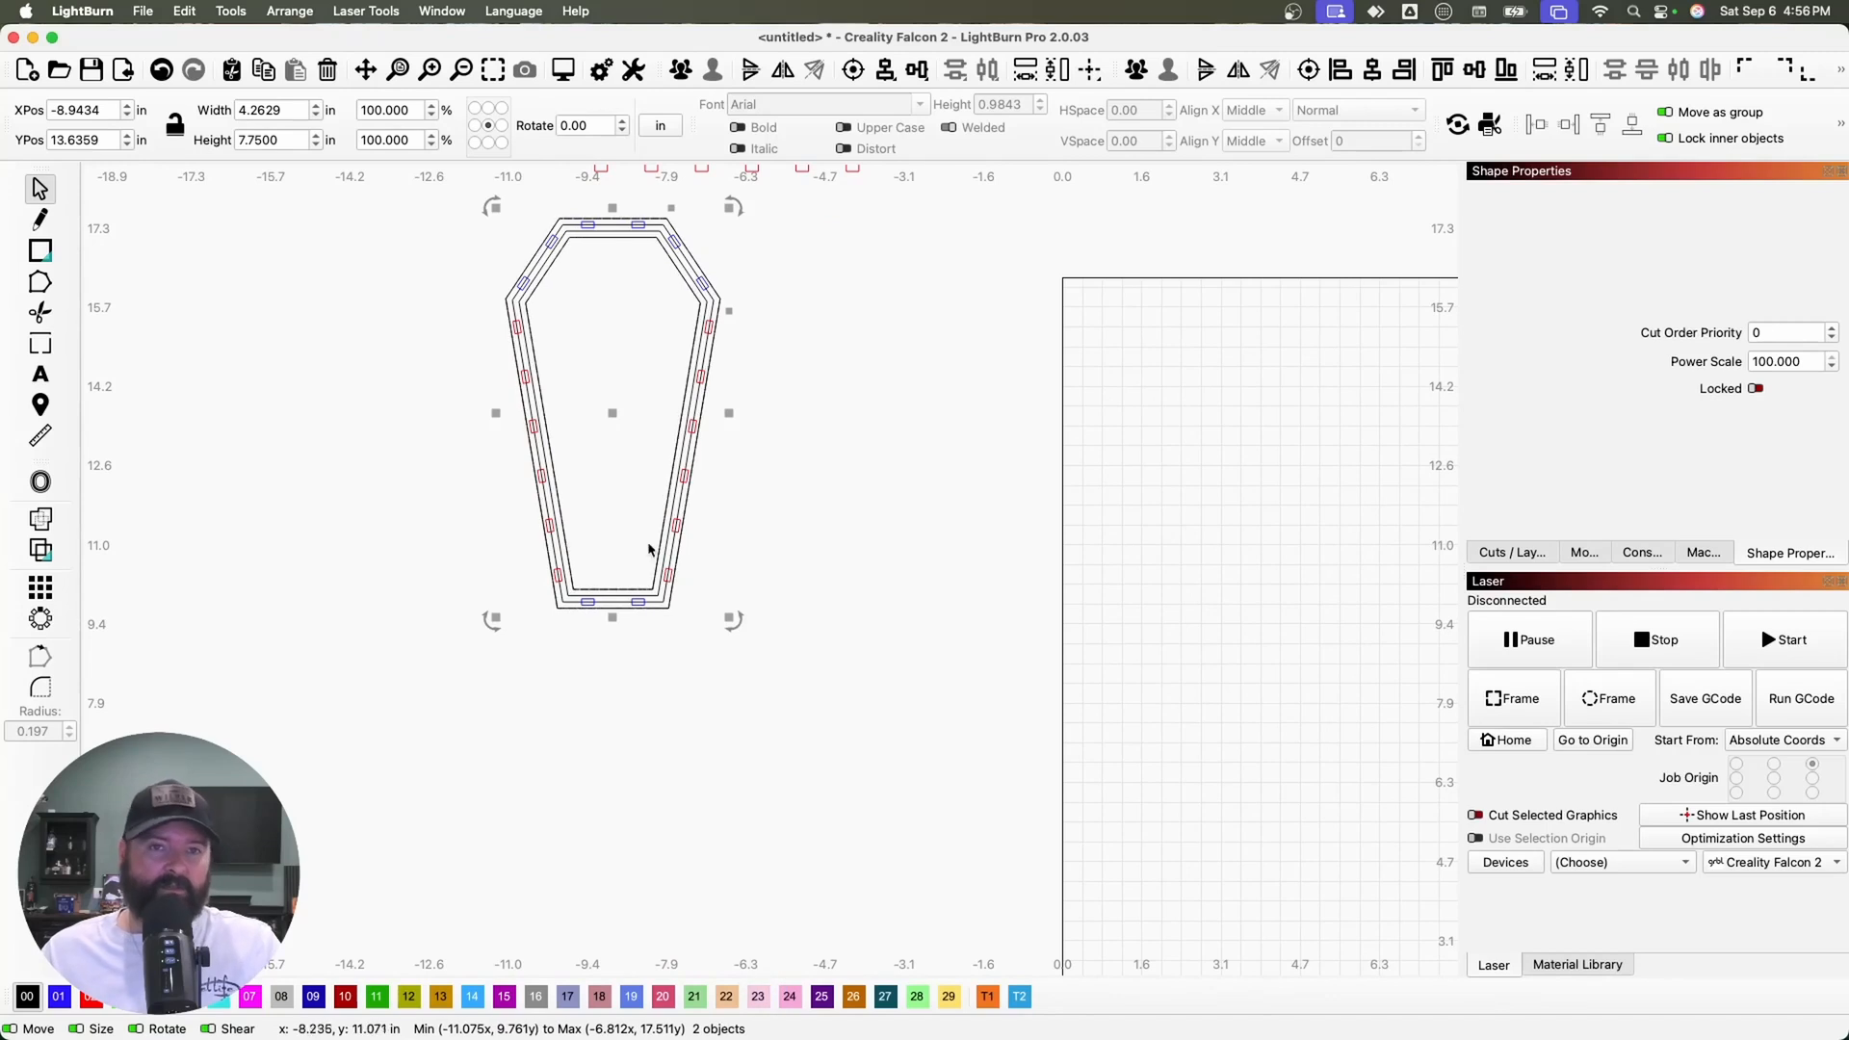
drag(608, 408, 895, 660)
scroll(999, 748, down, 2)
scroll(817, 820, down, 2)
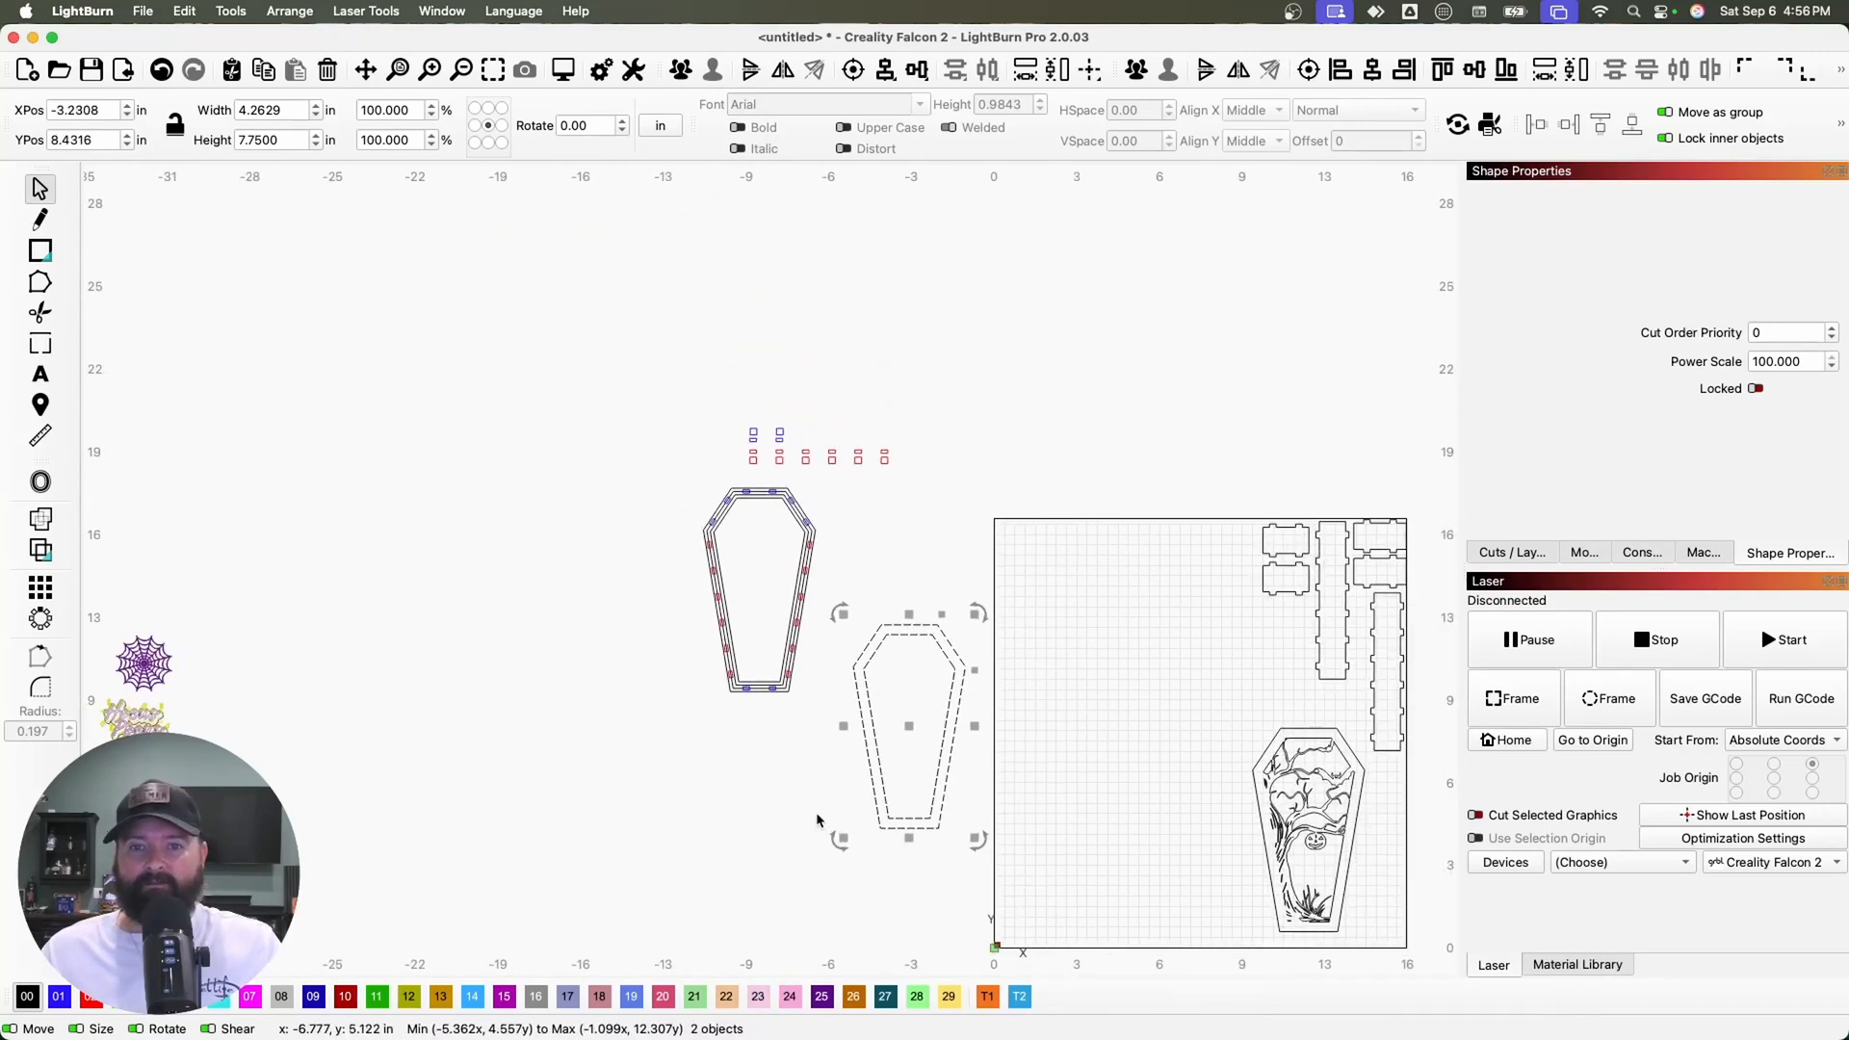
Place the purple spiderweb artwork over the copied coffin frame, enlarge it to about 8.02 in wide and center it on the frame
scroll(371, 864, down, 5)
scroll(260, 886, up, 3)
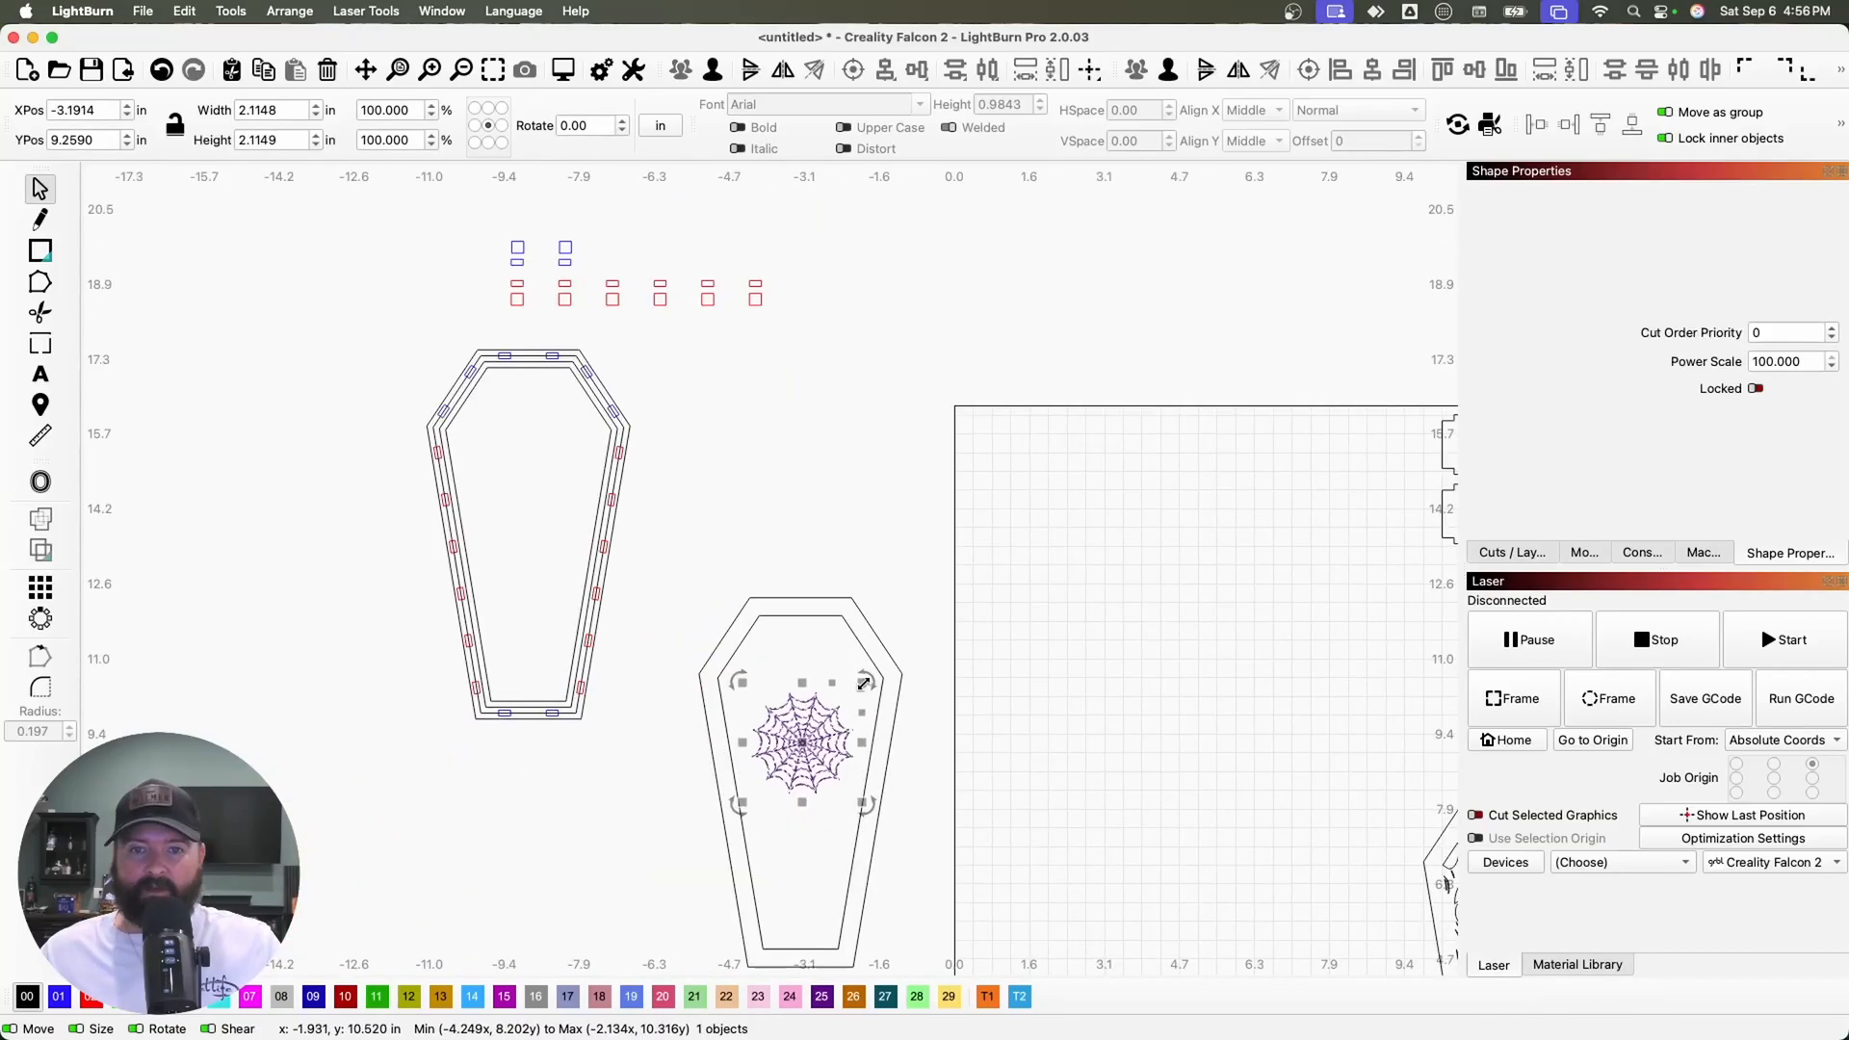
drag(866, 677, 1174, 484)
drag(961, 585, 798, 771)
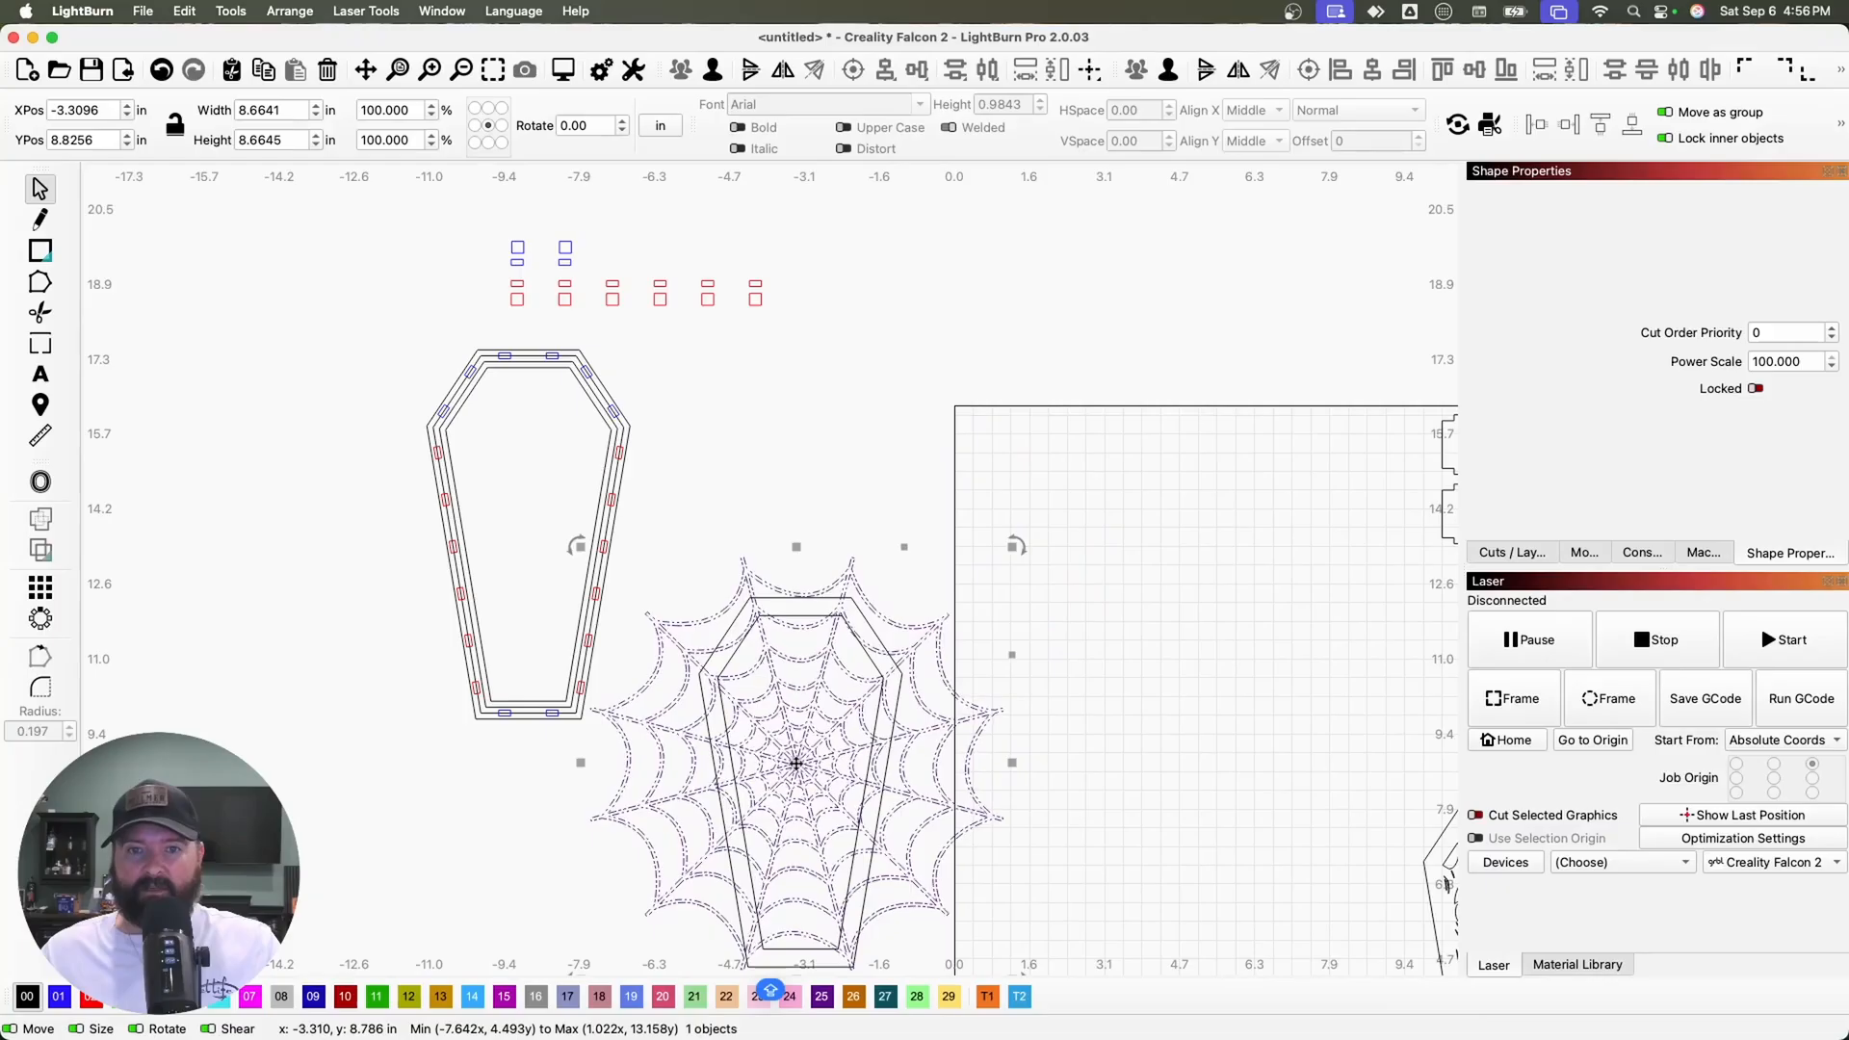
drag(1010, 546, 982, 577)
click(1308, 71)
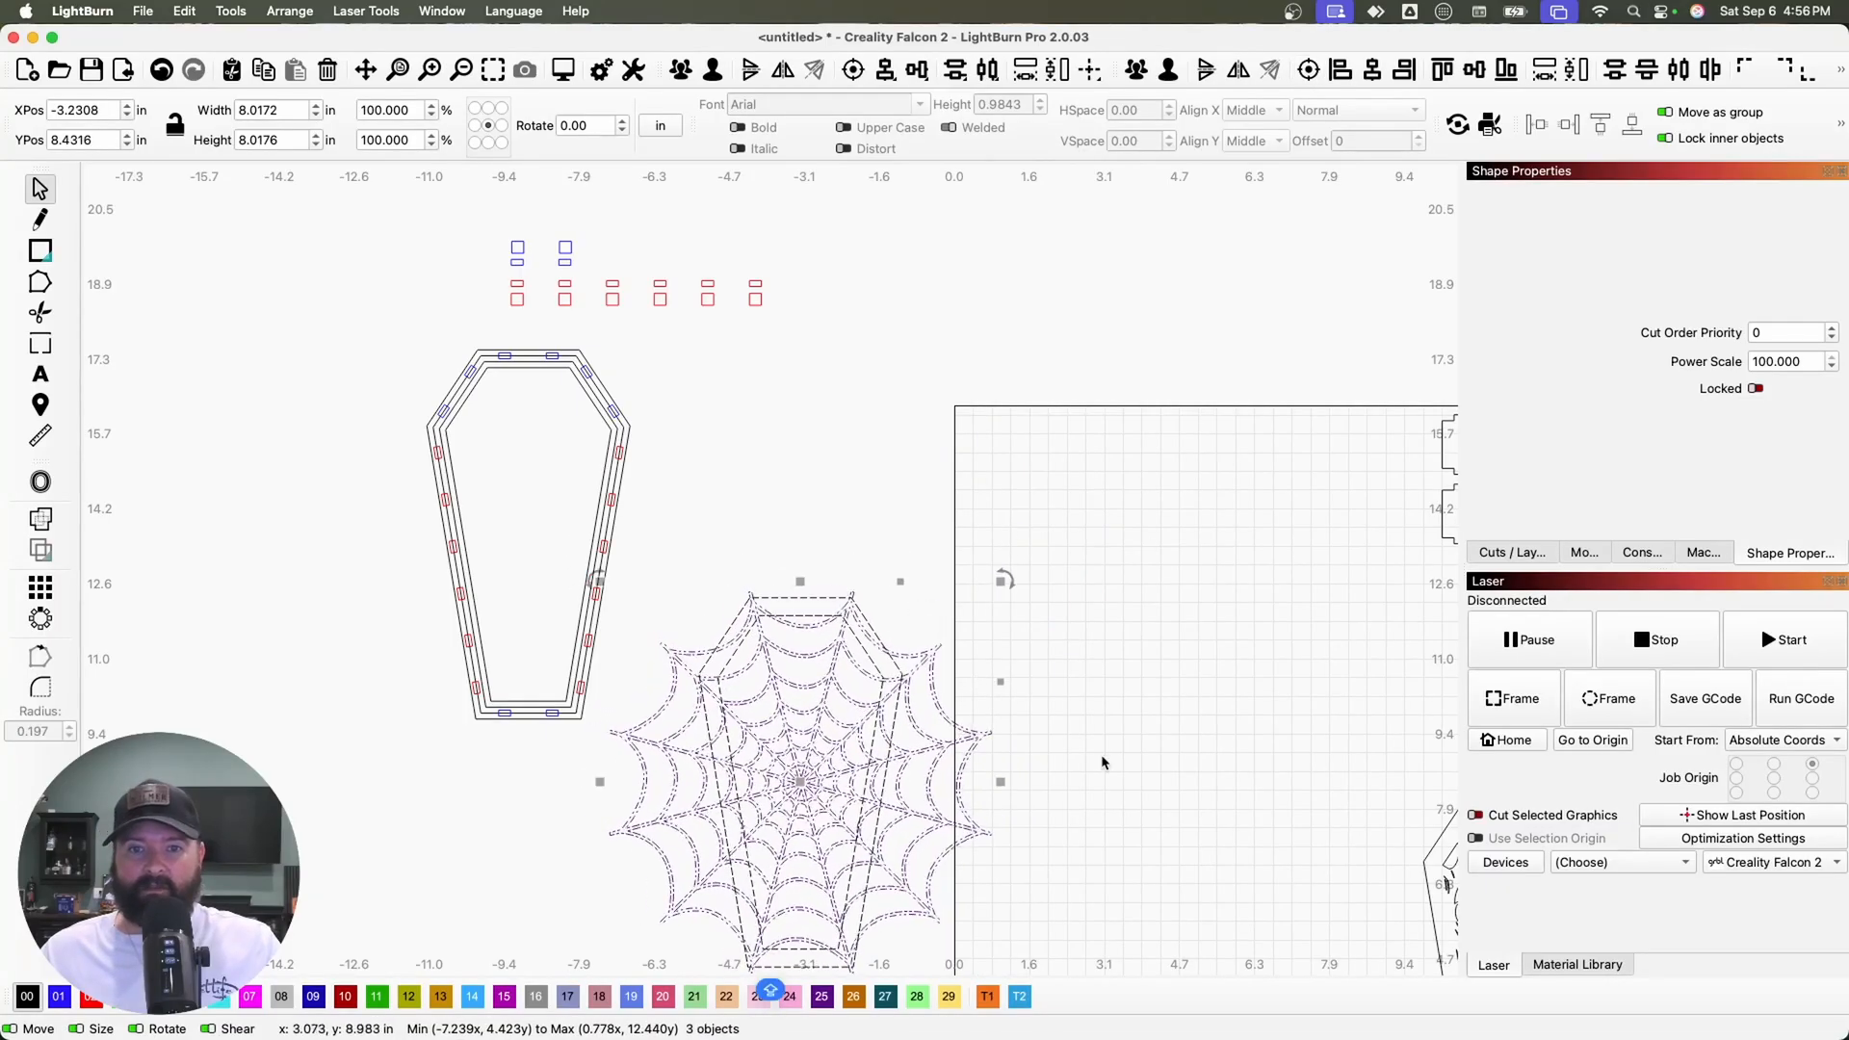
Subtract the spiderweb from the copied frame's inner outline with the Boolean Assistant
click(858, 664)
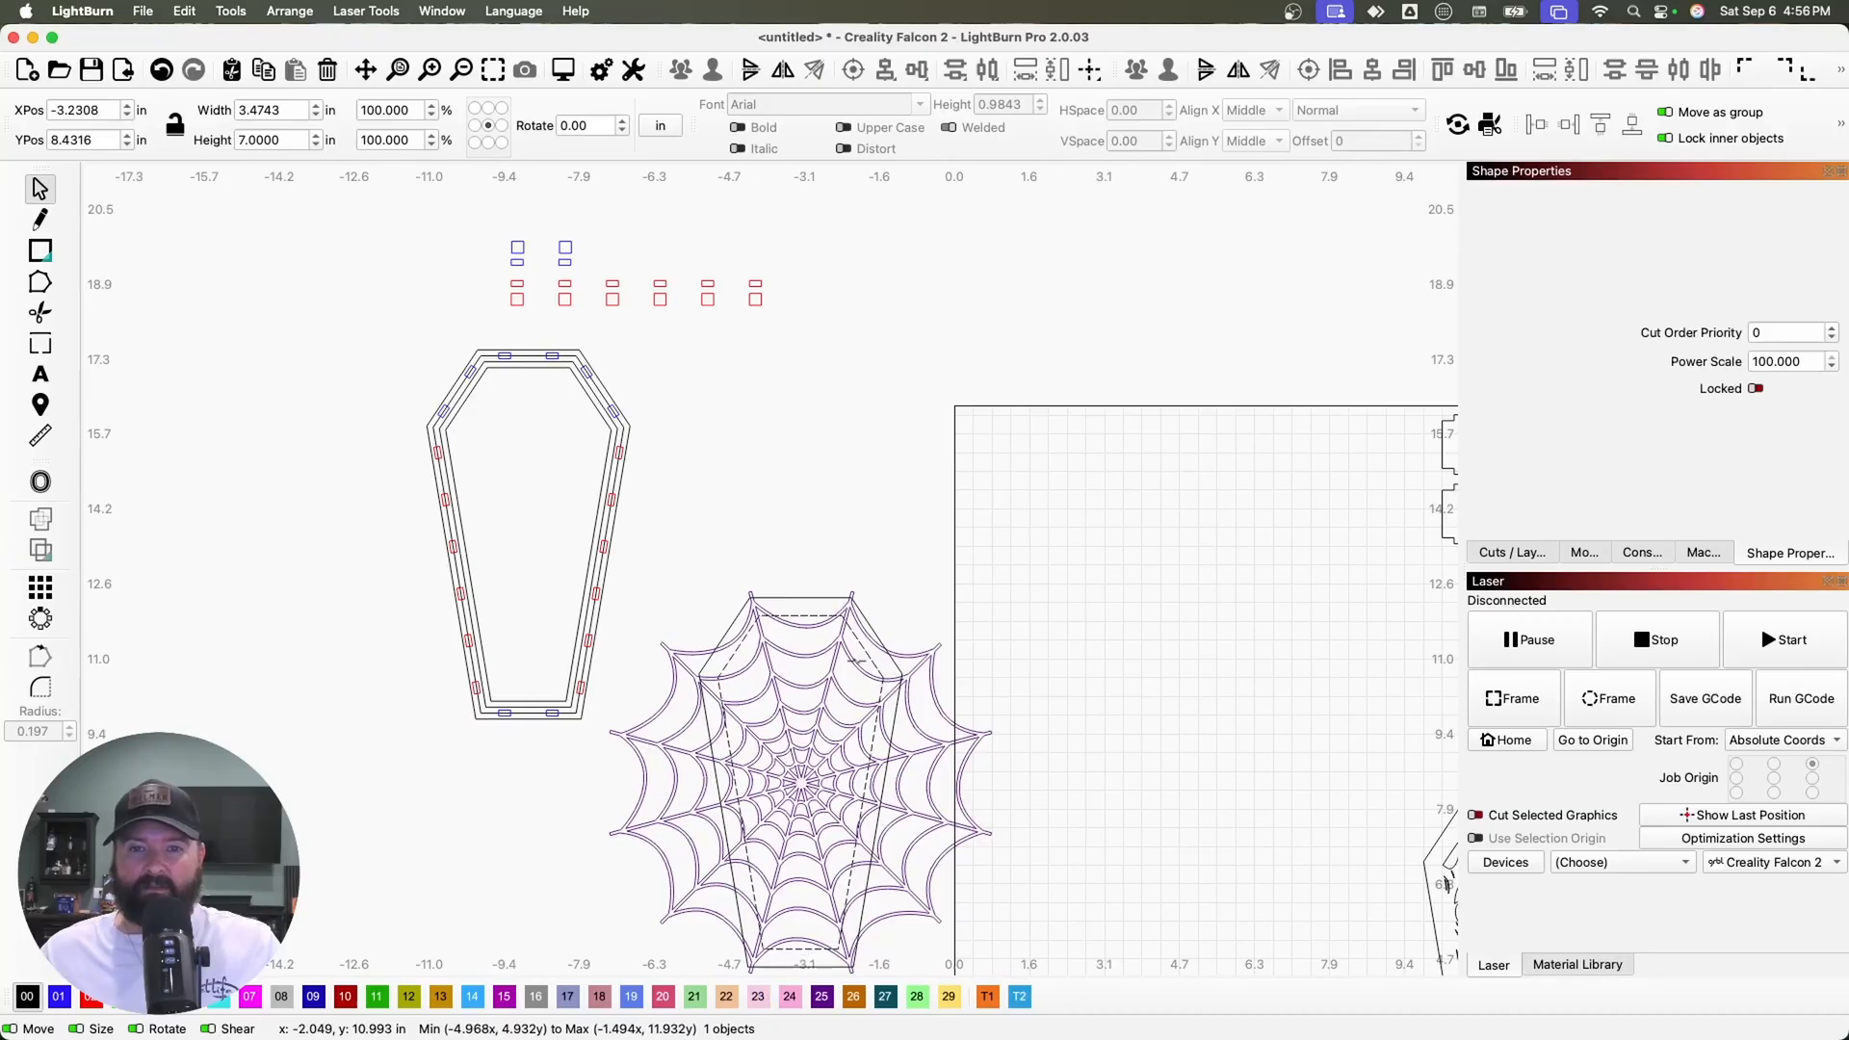
shift+click(858, 661)
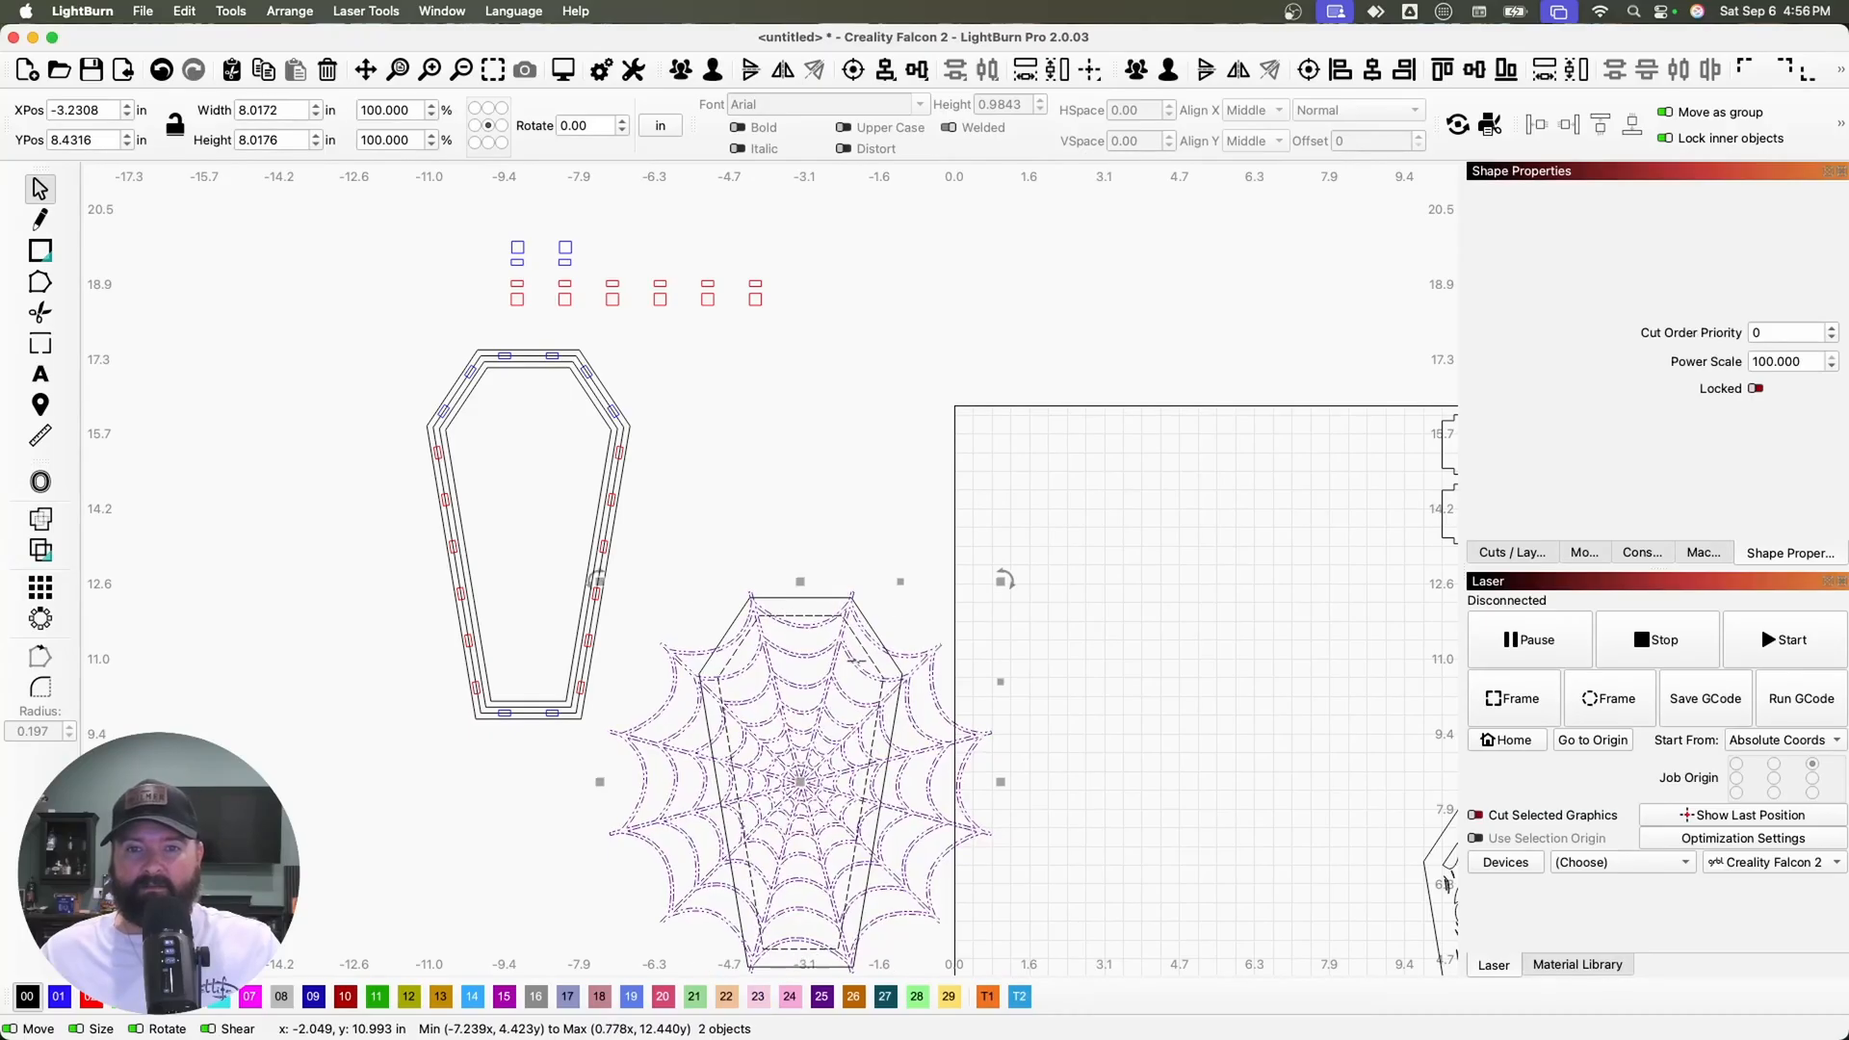
click(37, 521)
click(385, 92)
click(302, 91)
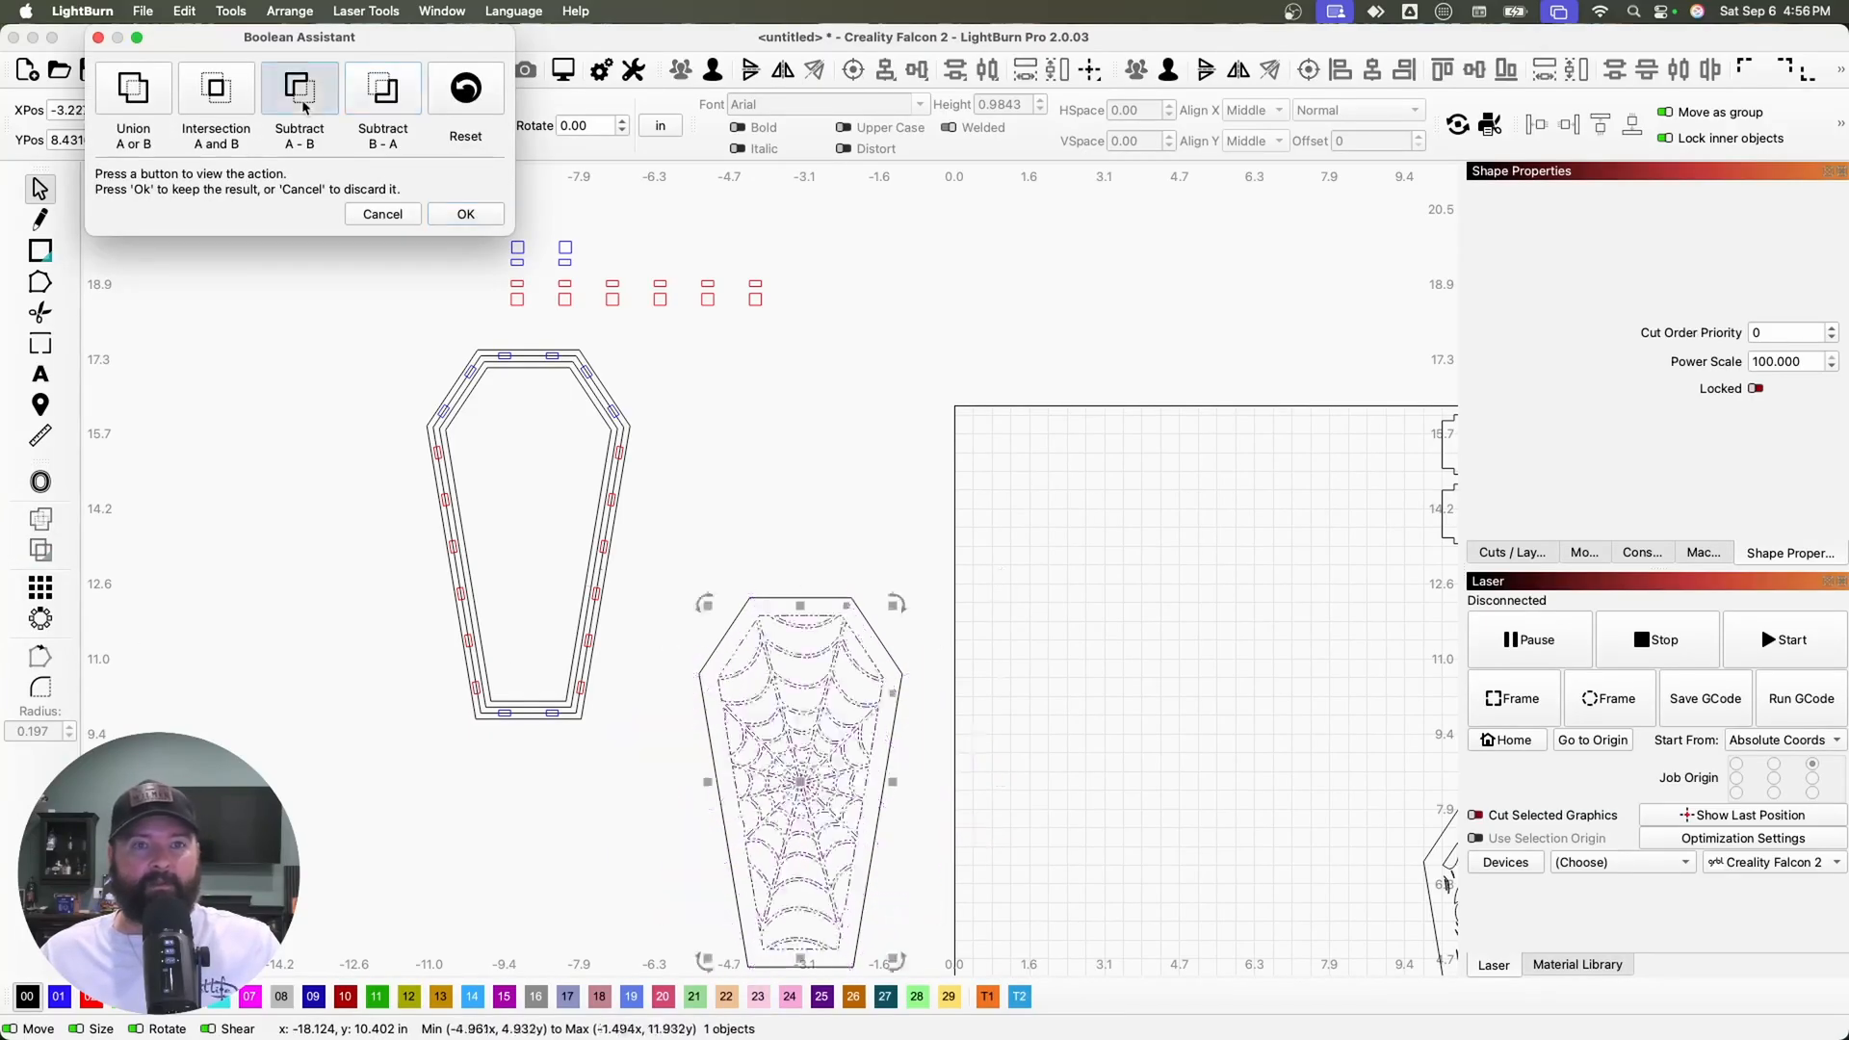
click(463, 214)
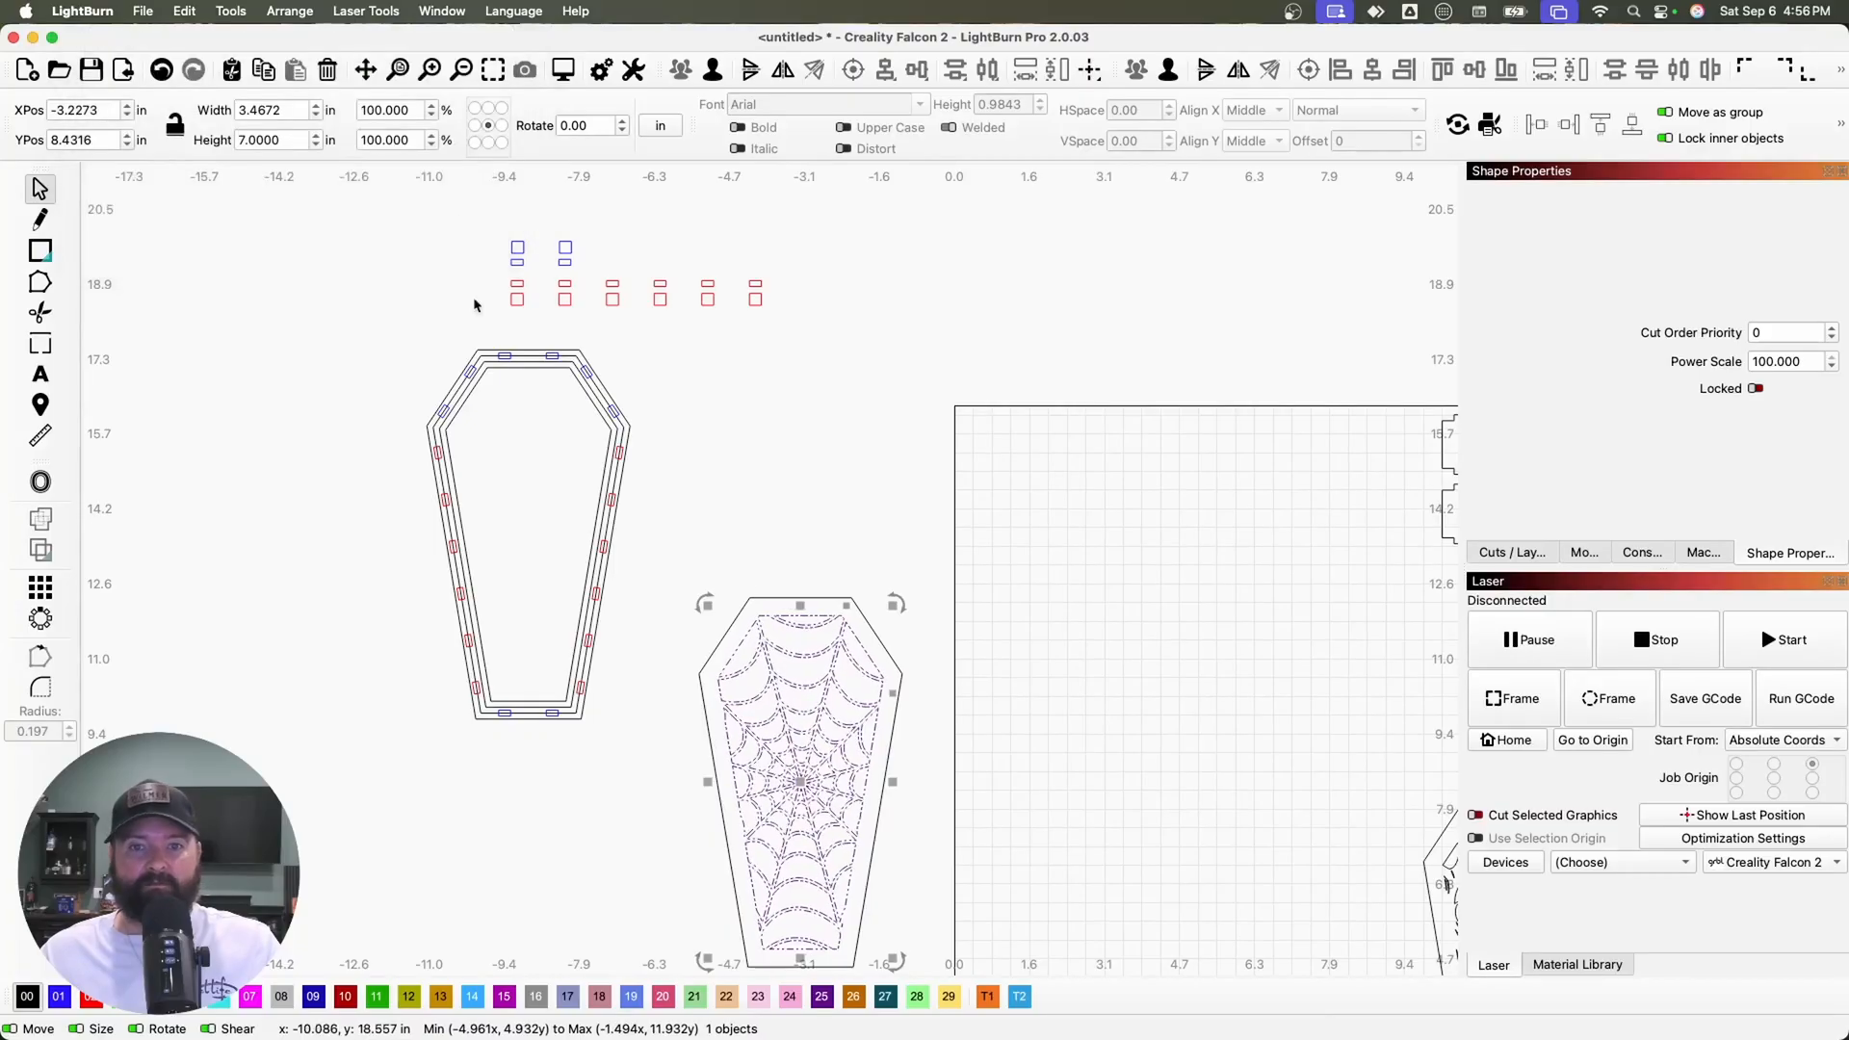
Bring the spider artwork from the design collection onto the lower part of the spiderweb coffin panel
scroll(430, 793, down, 6)
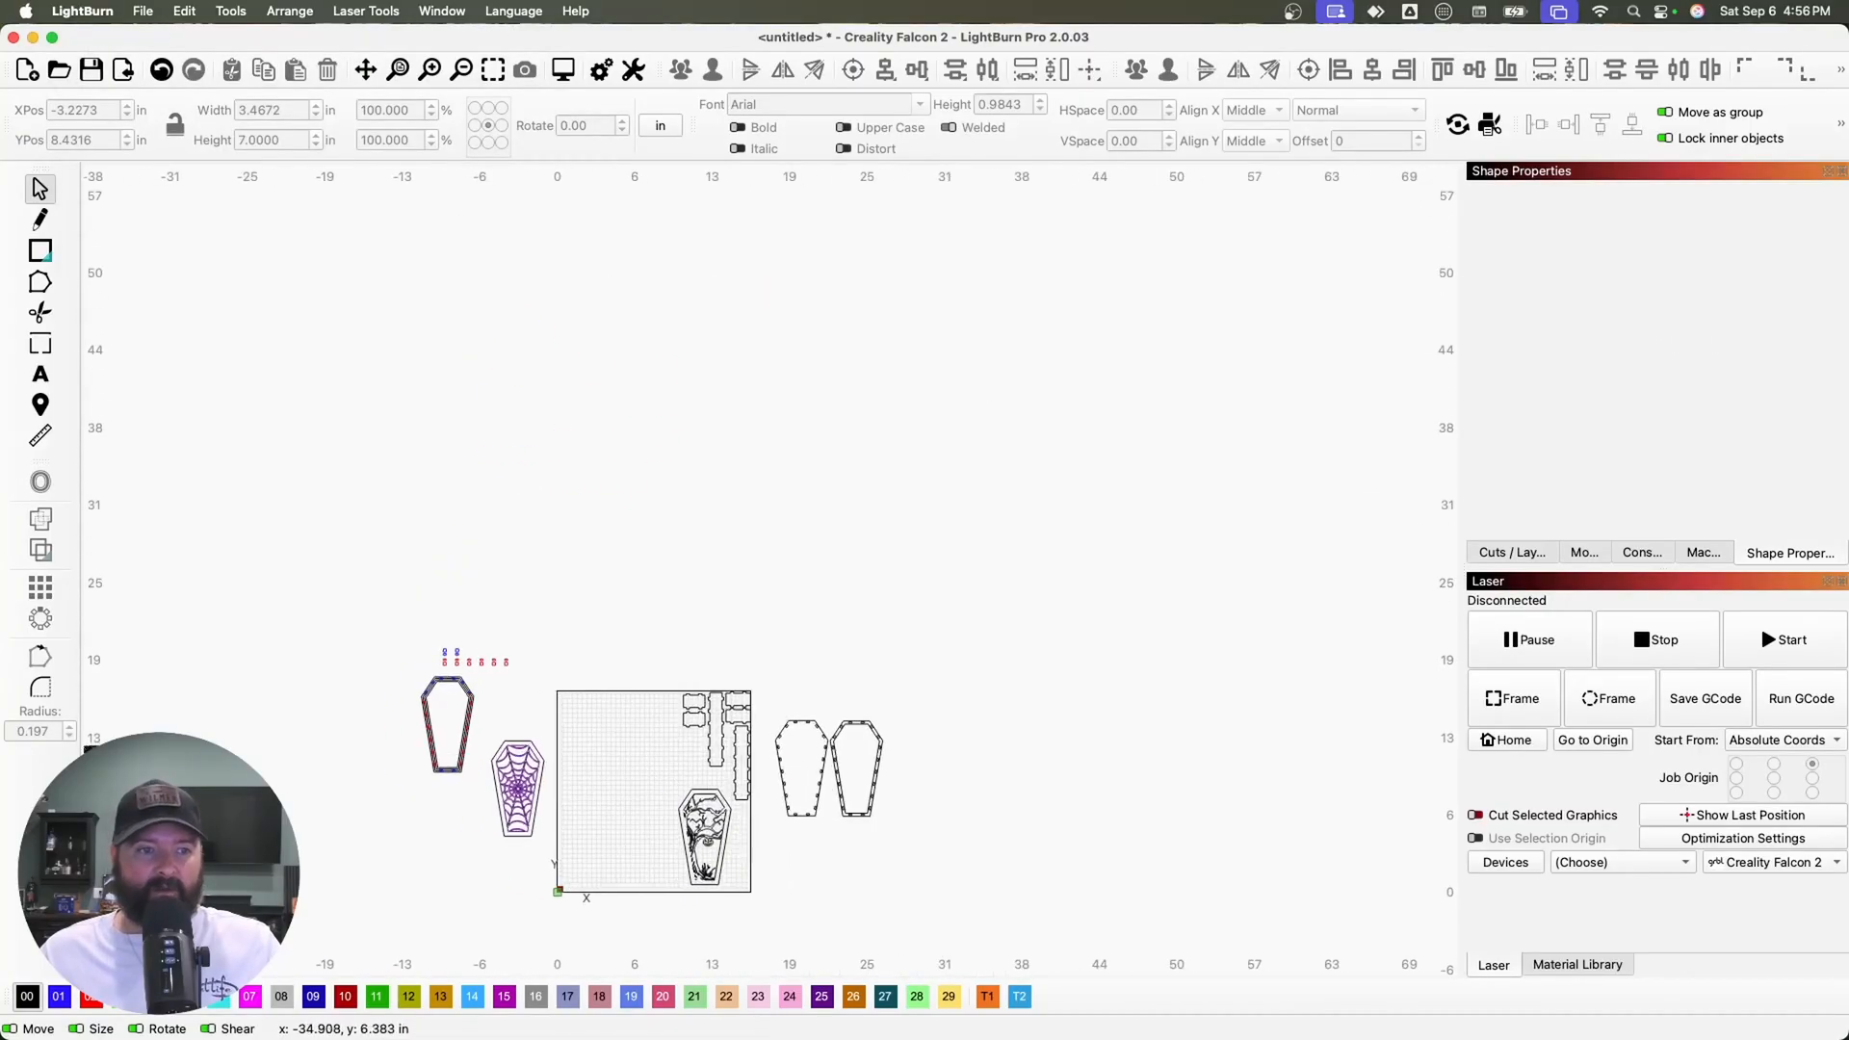
click(153, 820)
drag(139, 815, 567, 800)
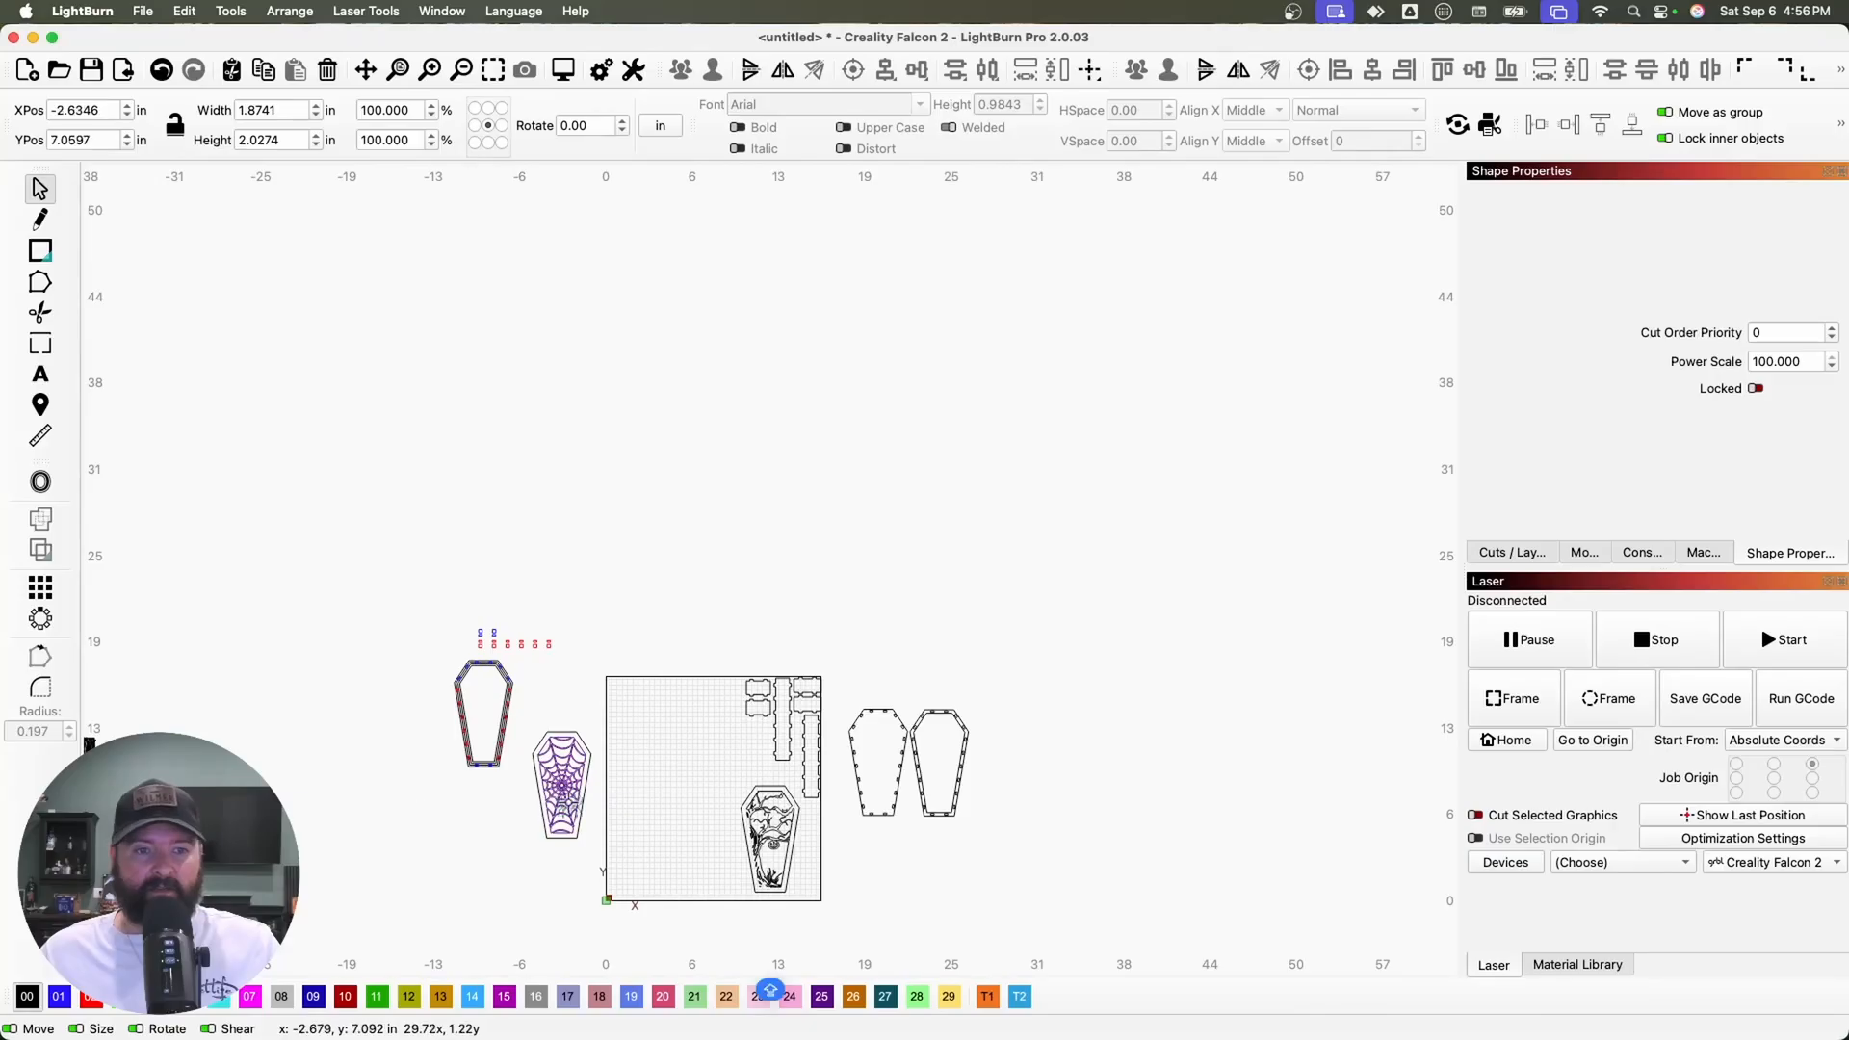
scroll(566, 809, up, 5)
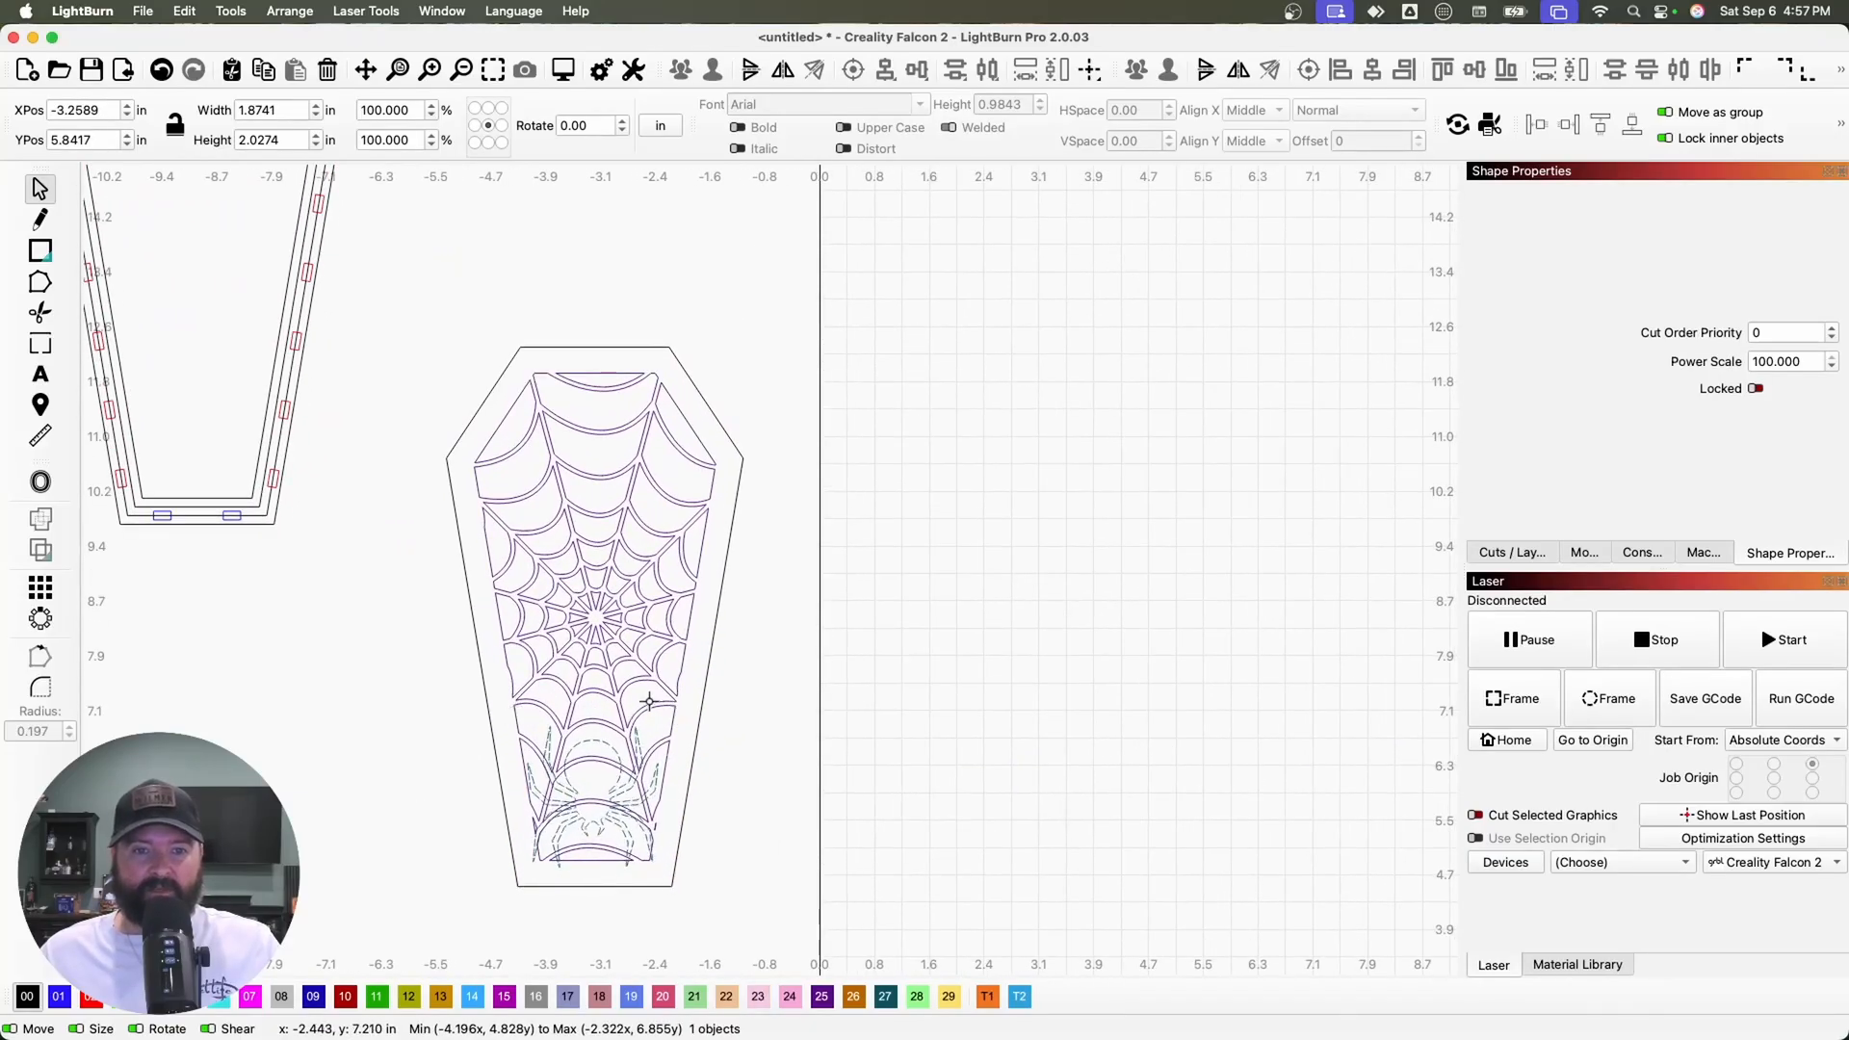
Subtract the spider shape from the spiderweb cutout with the Boolean Assistant, using Subtract B - A
shift+click(649, 701)
click(40, 549)
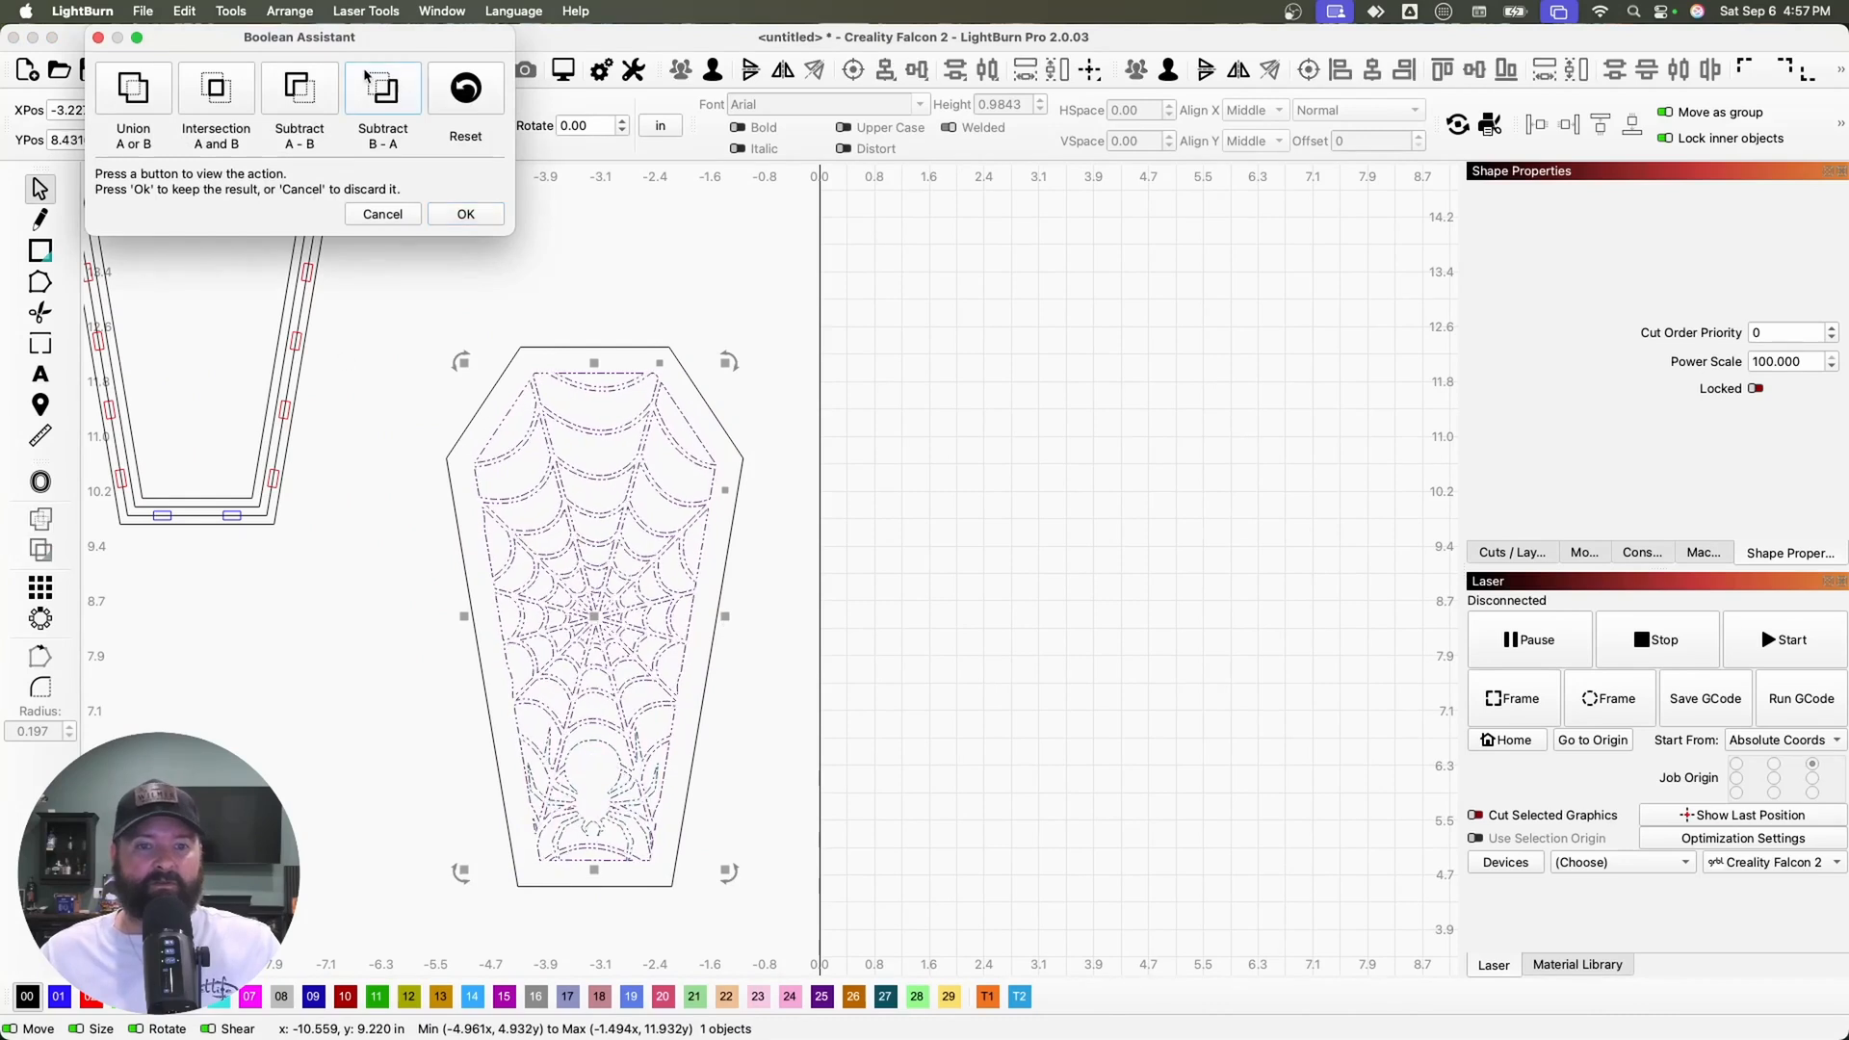
click(299, 97)
click(383, 91)
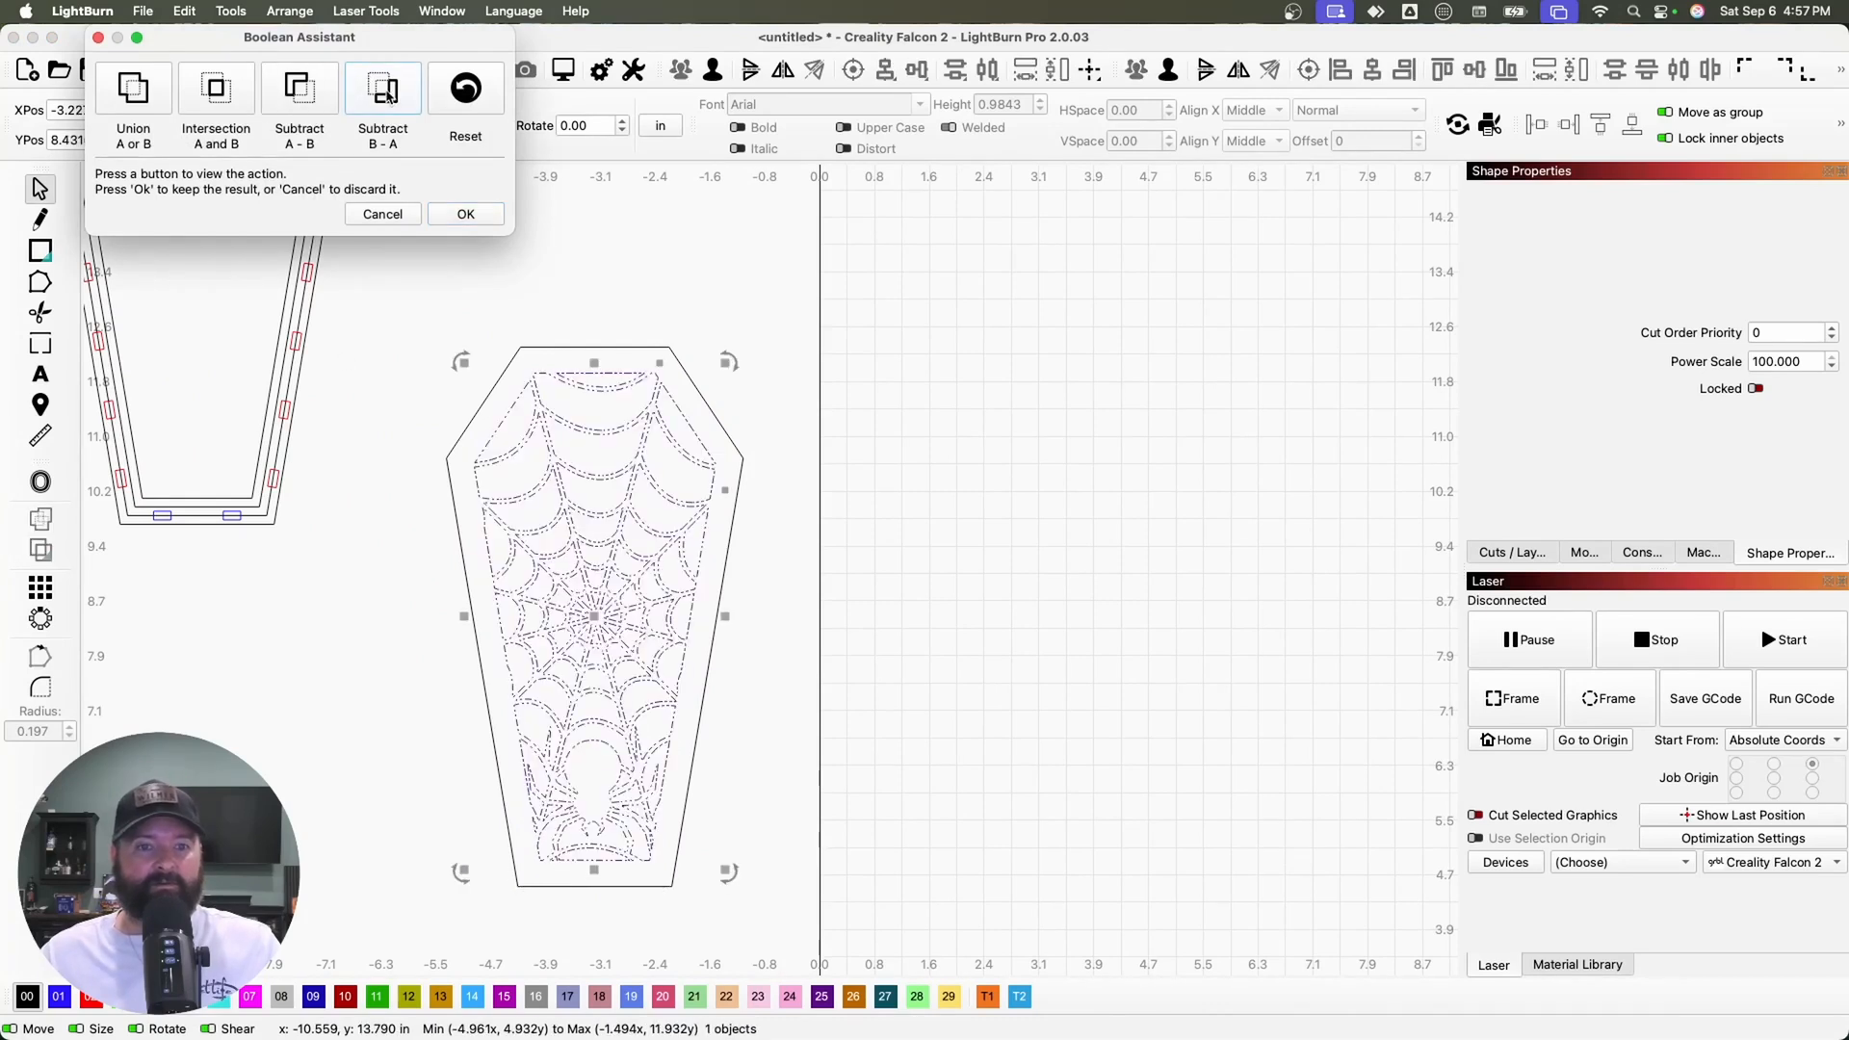
click(465, 214)
drag(701, 835, 602, 528)
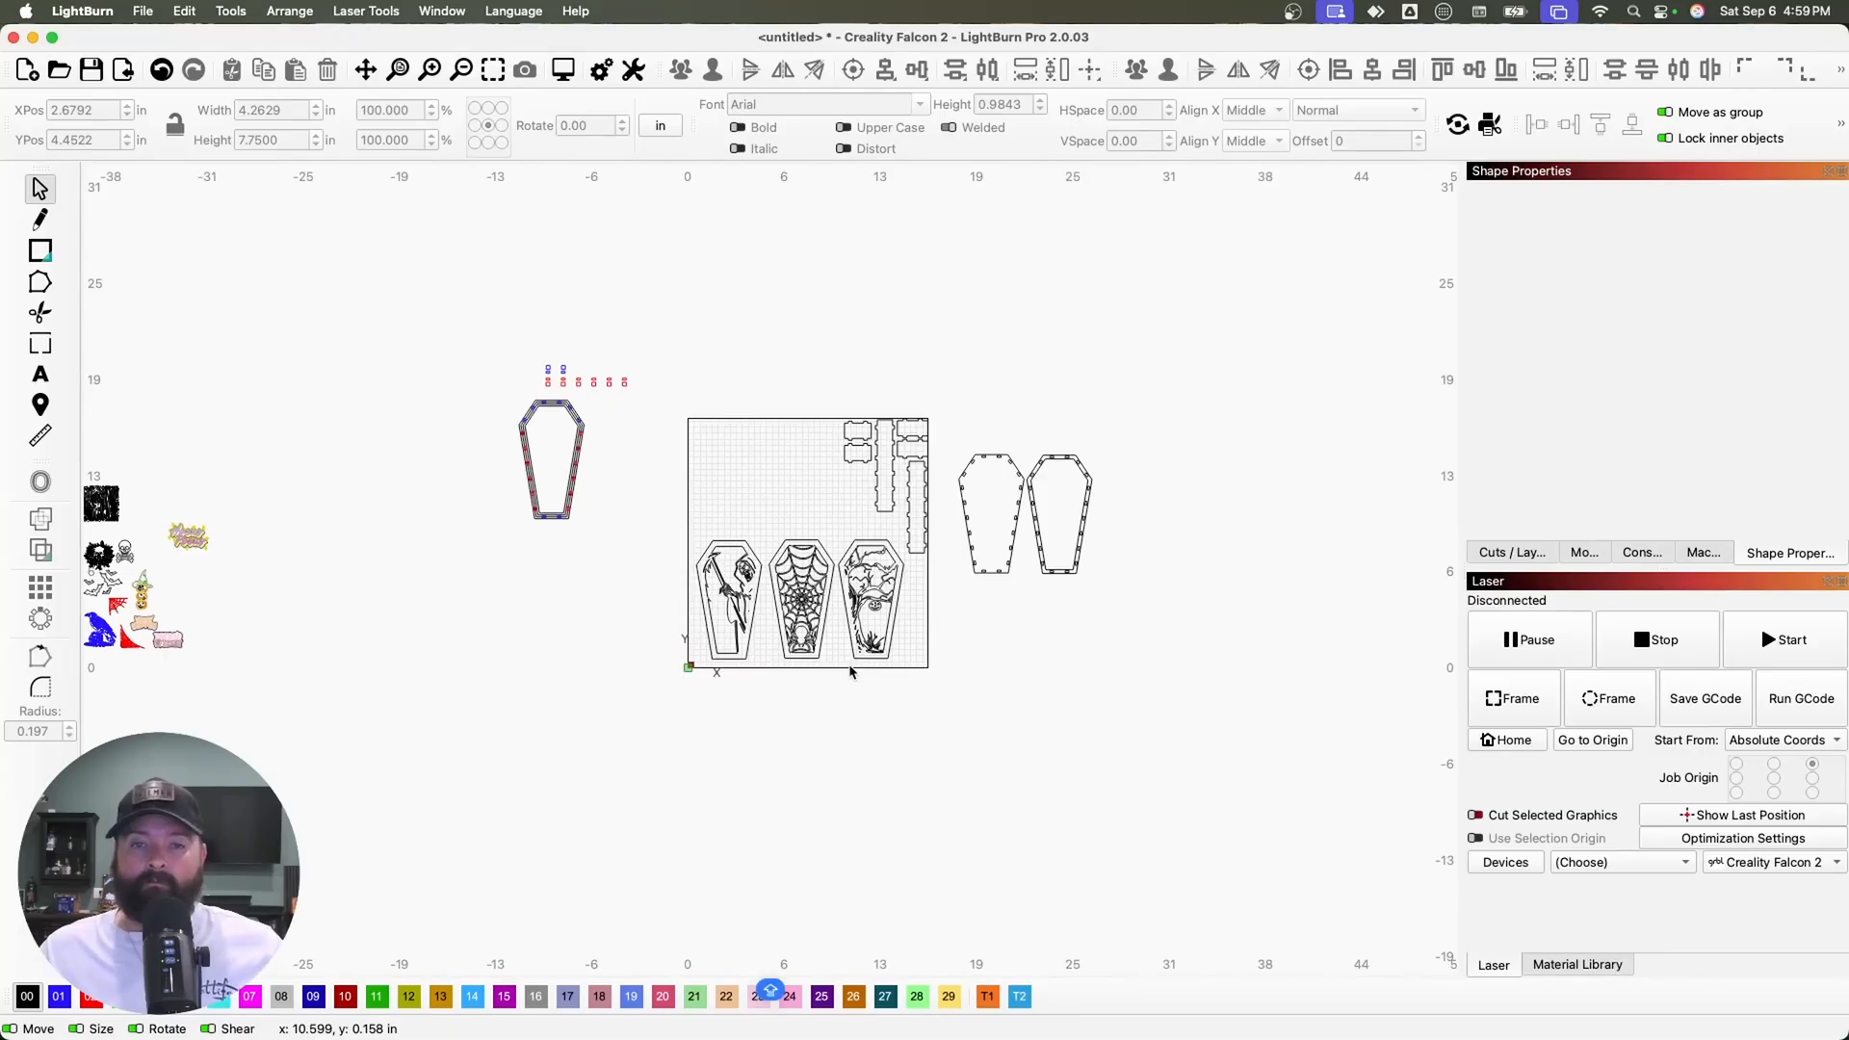
scroll(851, 671, up, 2)
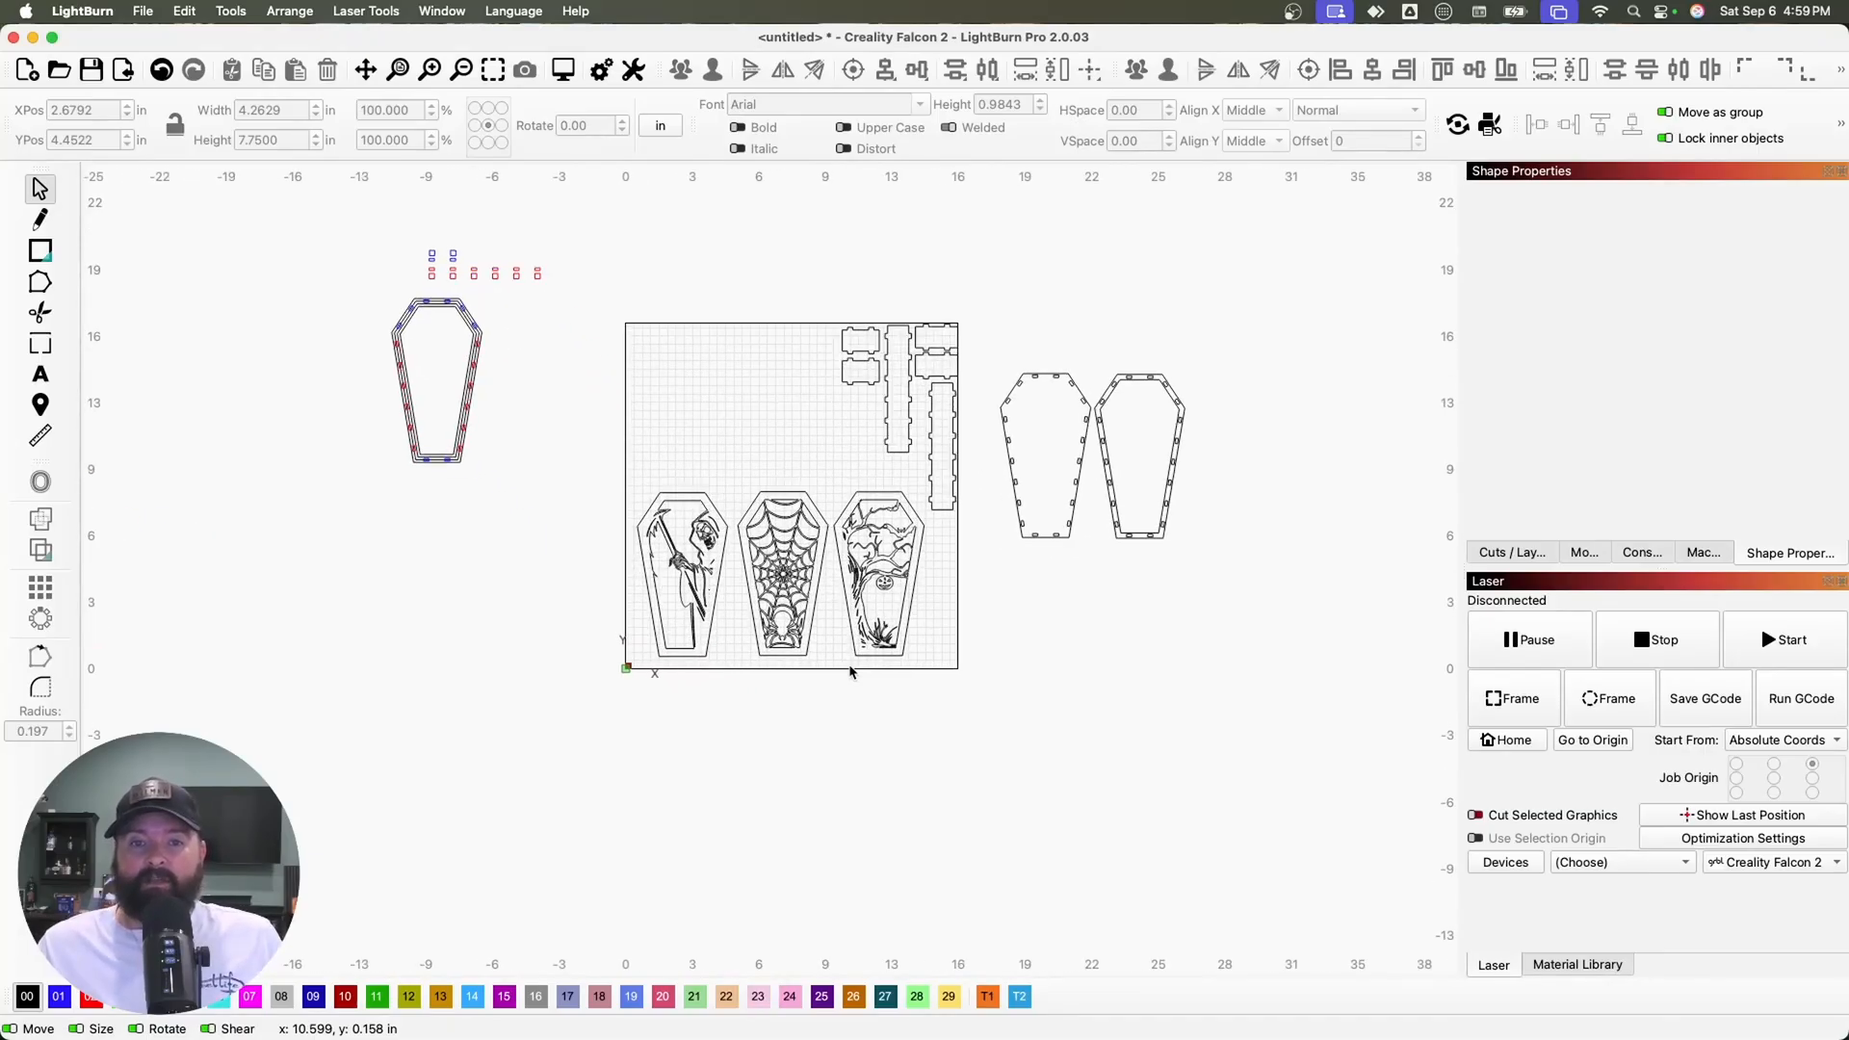
scroll(850, 671, up, 1)
scroll(850, 671, up, 1)
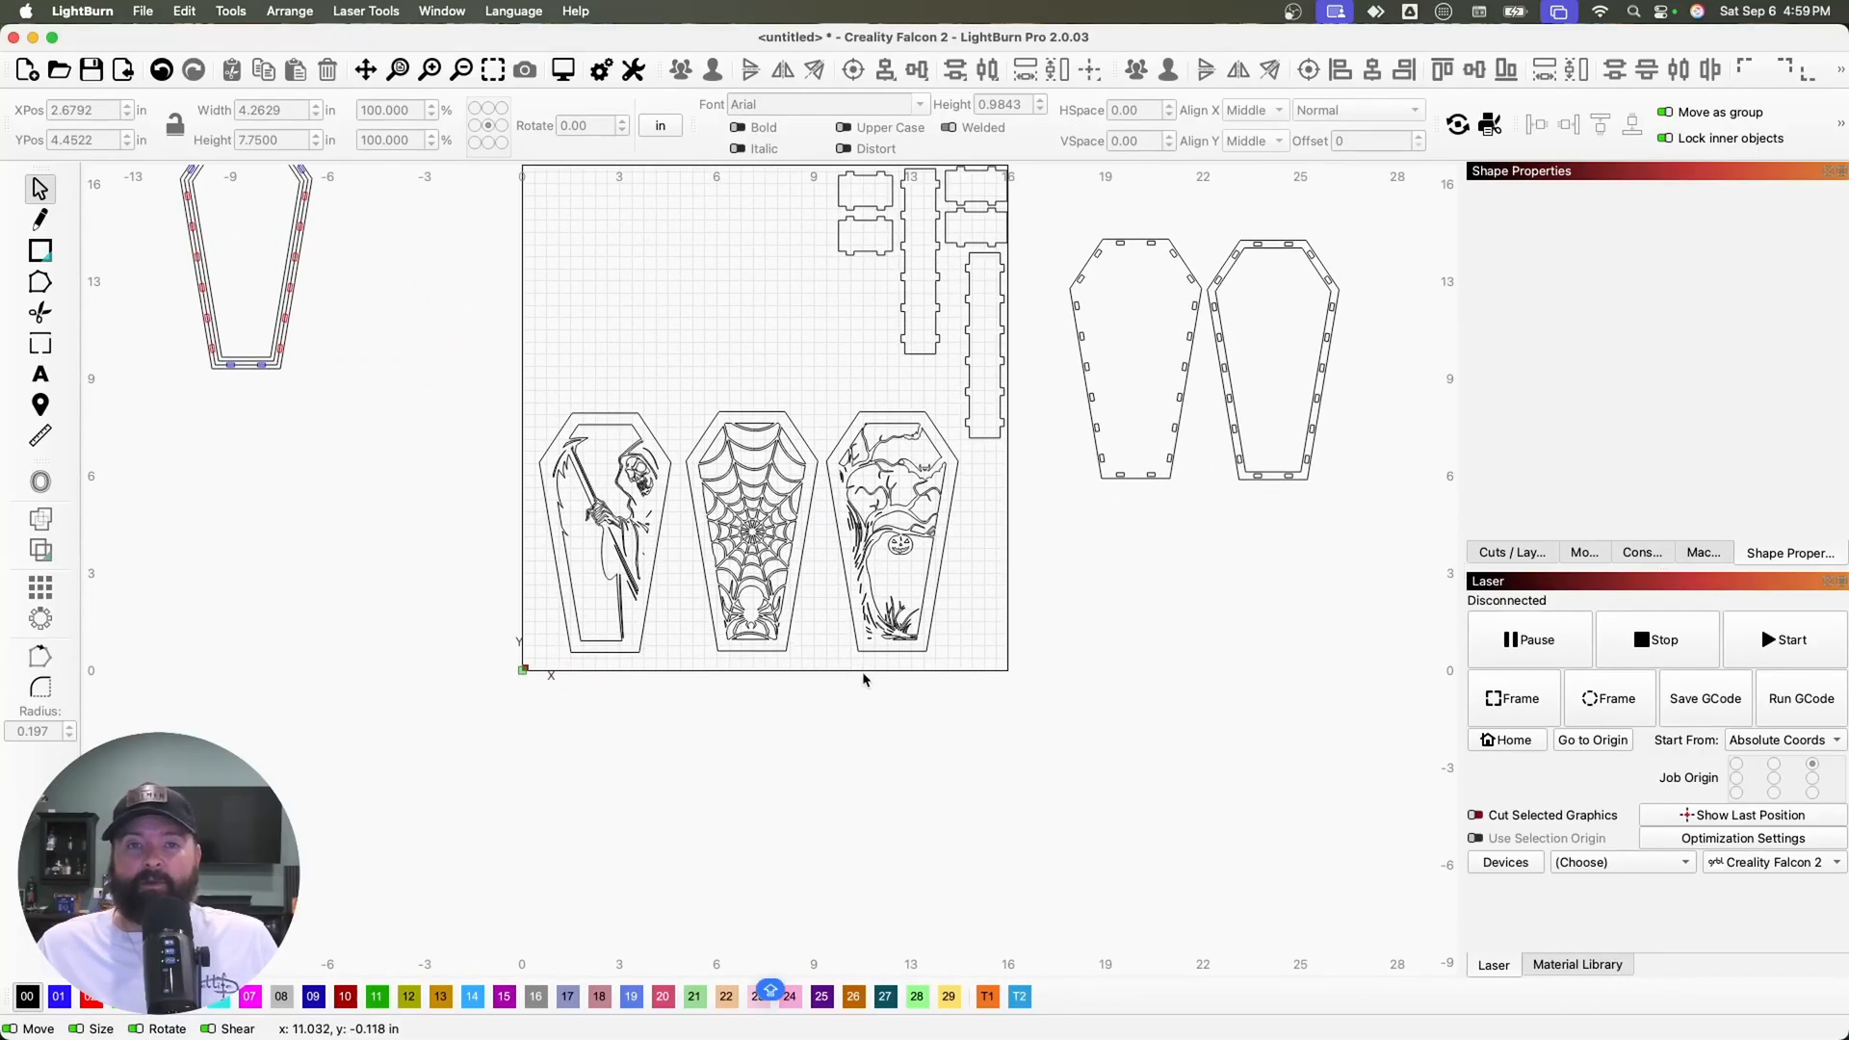